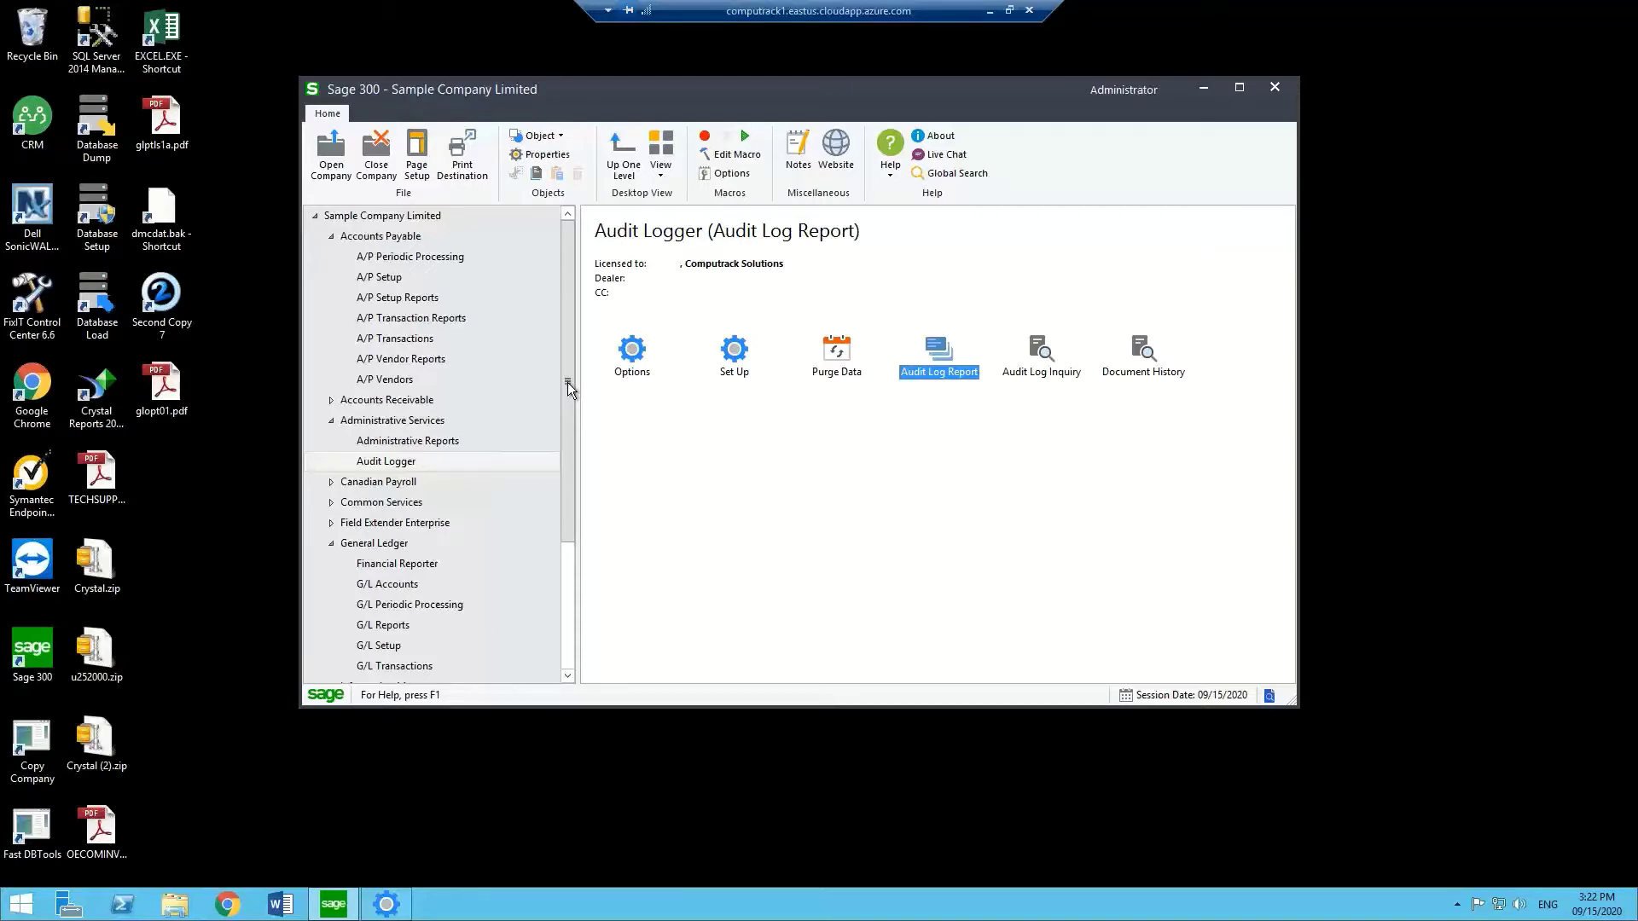
Expand the Audit Logger folder under Administrative Services for Sample Company Limited.
{"action": "left_click", "coordinate": [421, 461]}
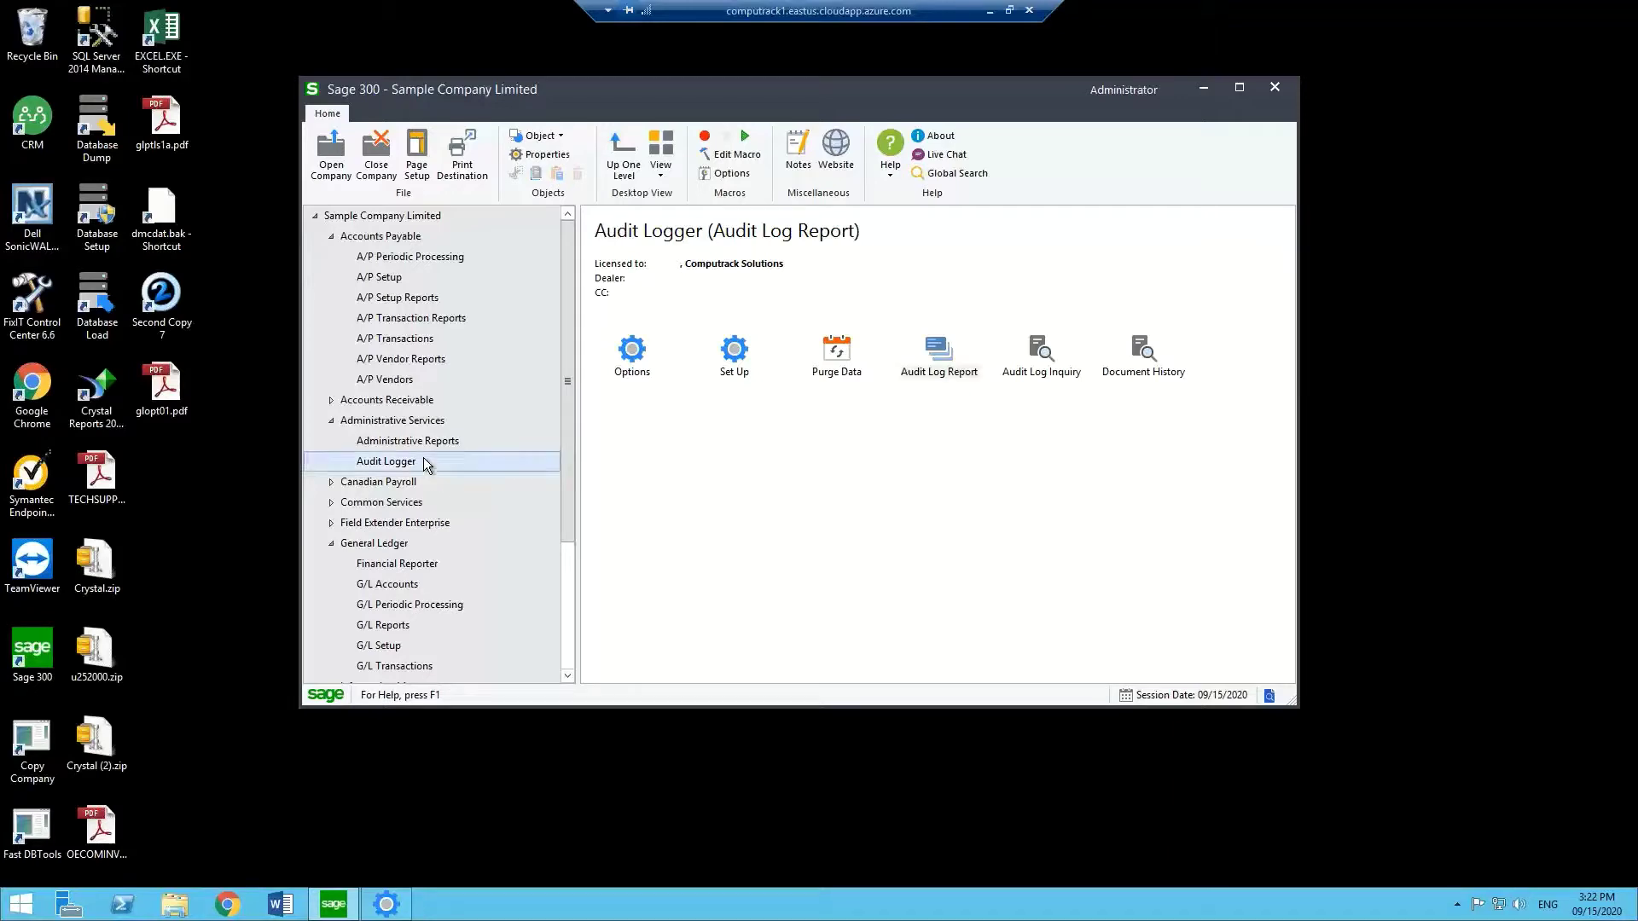
Open Audit Logger Set Up and list the A/P Transactions, then A/P Vendors views.
{"action": "double_click", "coordinate": [733, 350]}
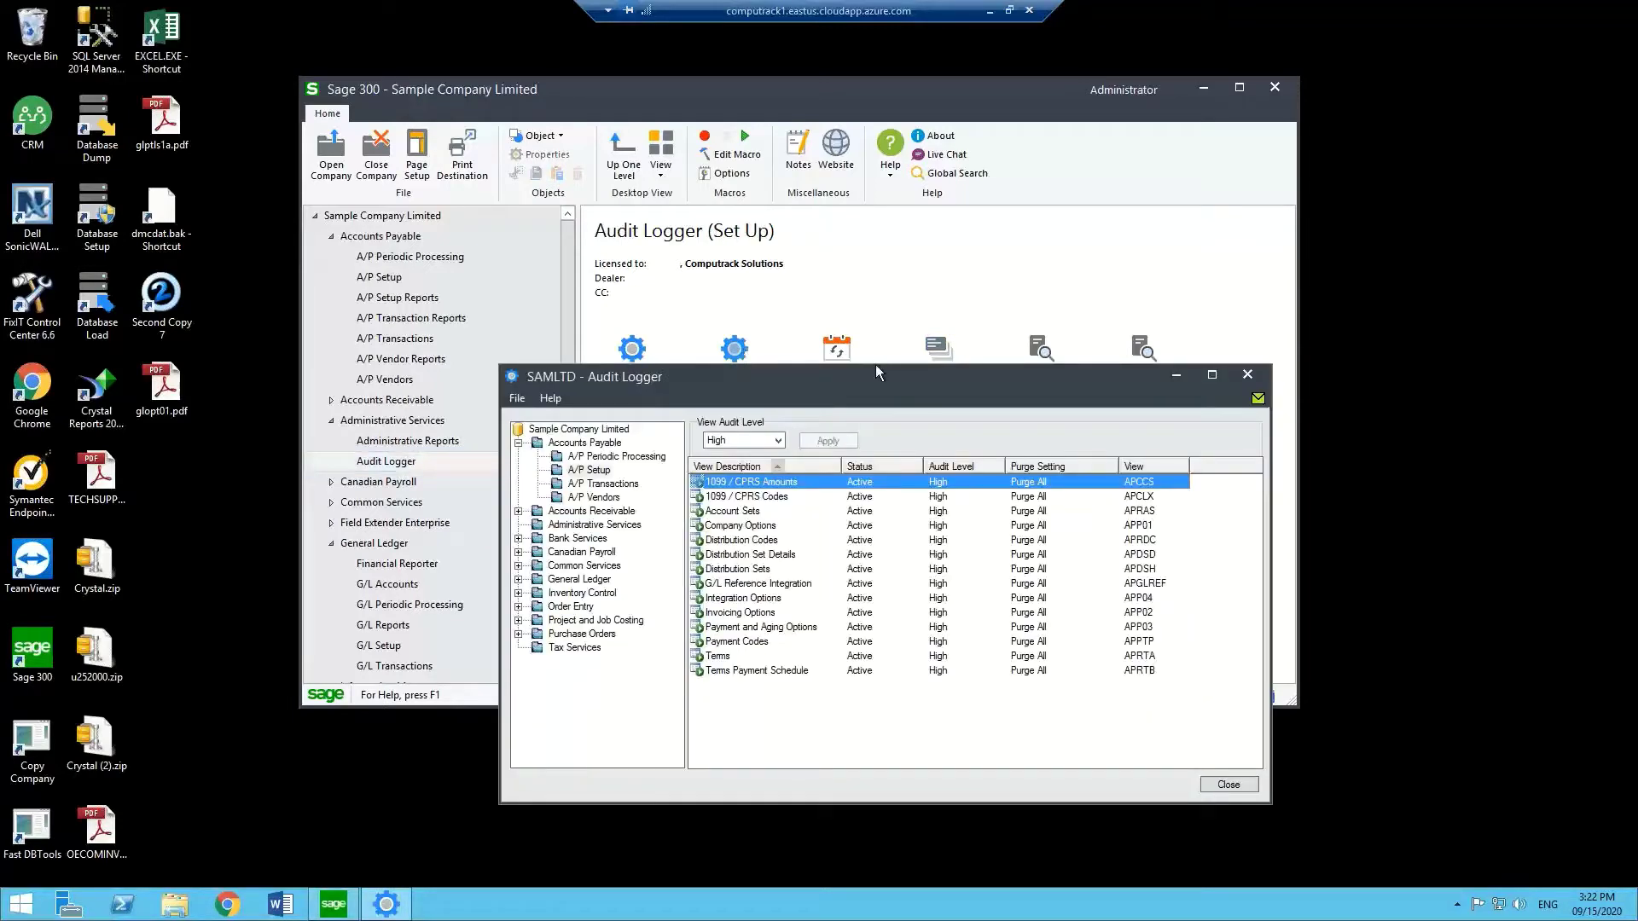
{"action": "left_click_drag", "start_coordinate": [875, 365], "coordinate": [835, 248]}
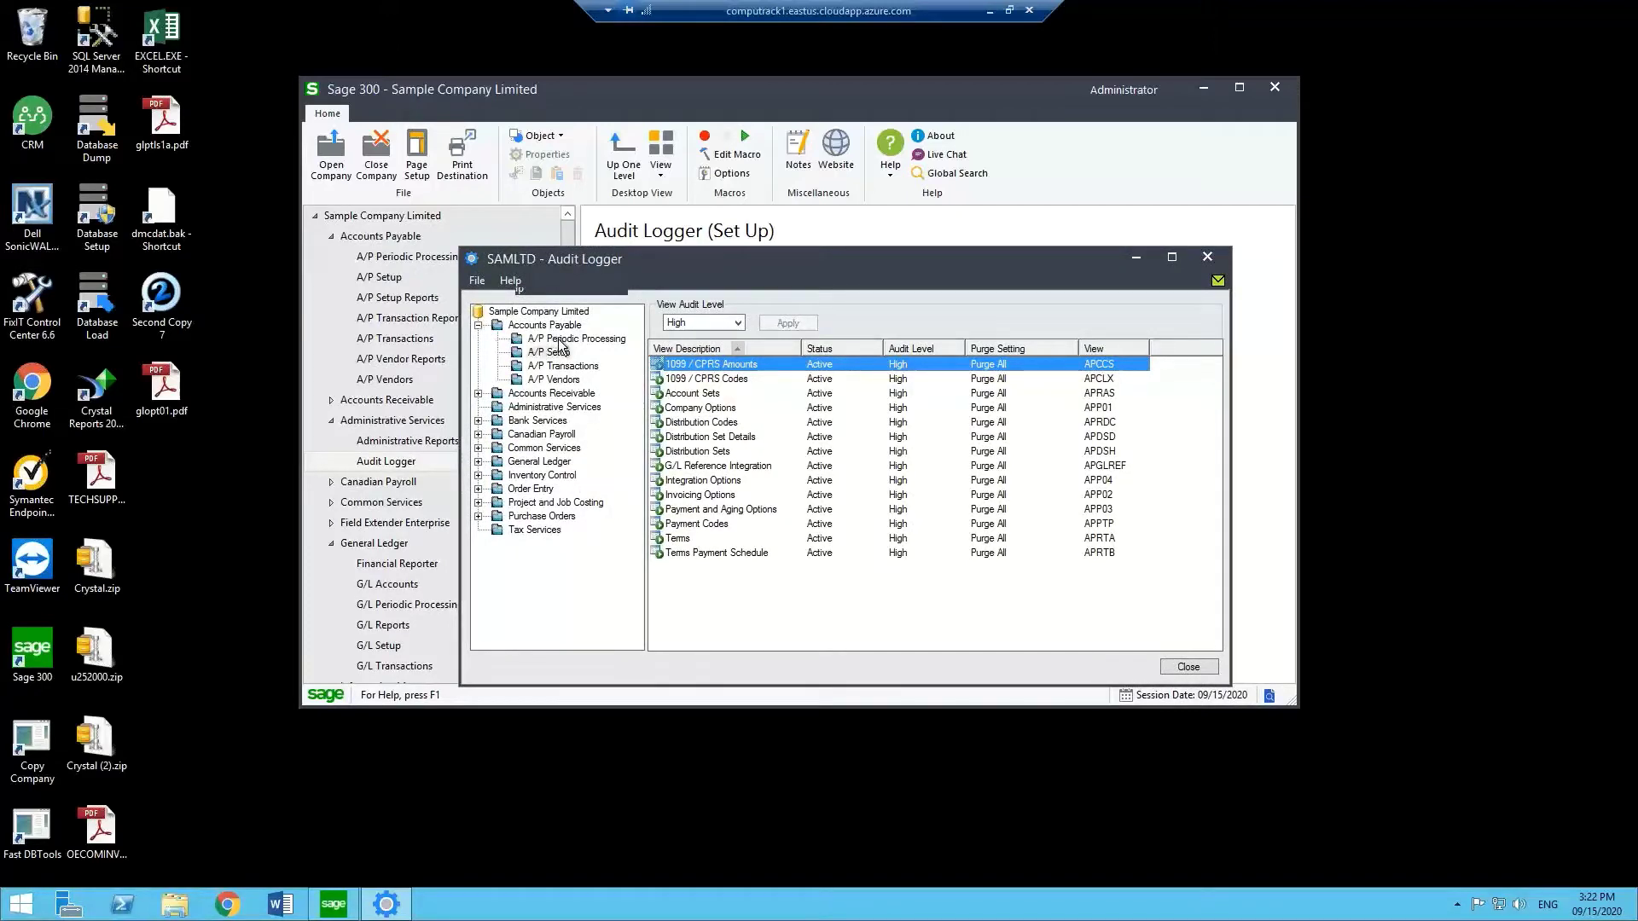
{"action": "left_click", "coordinate": [559, 366]}
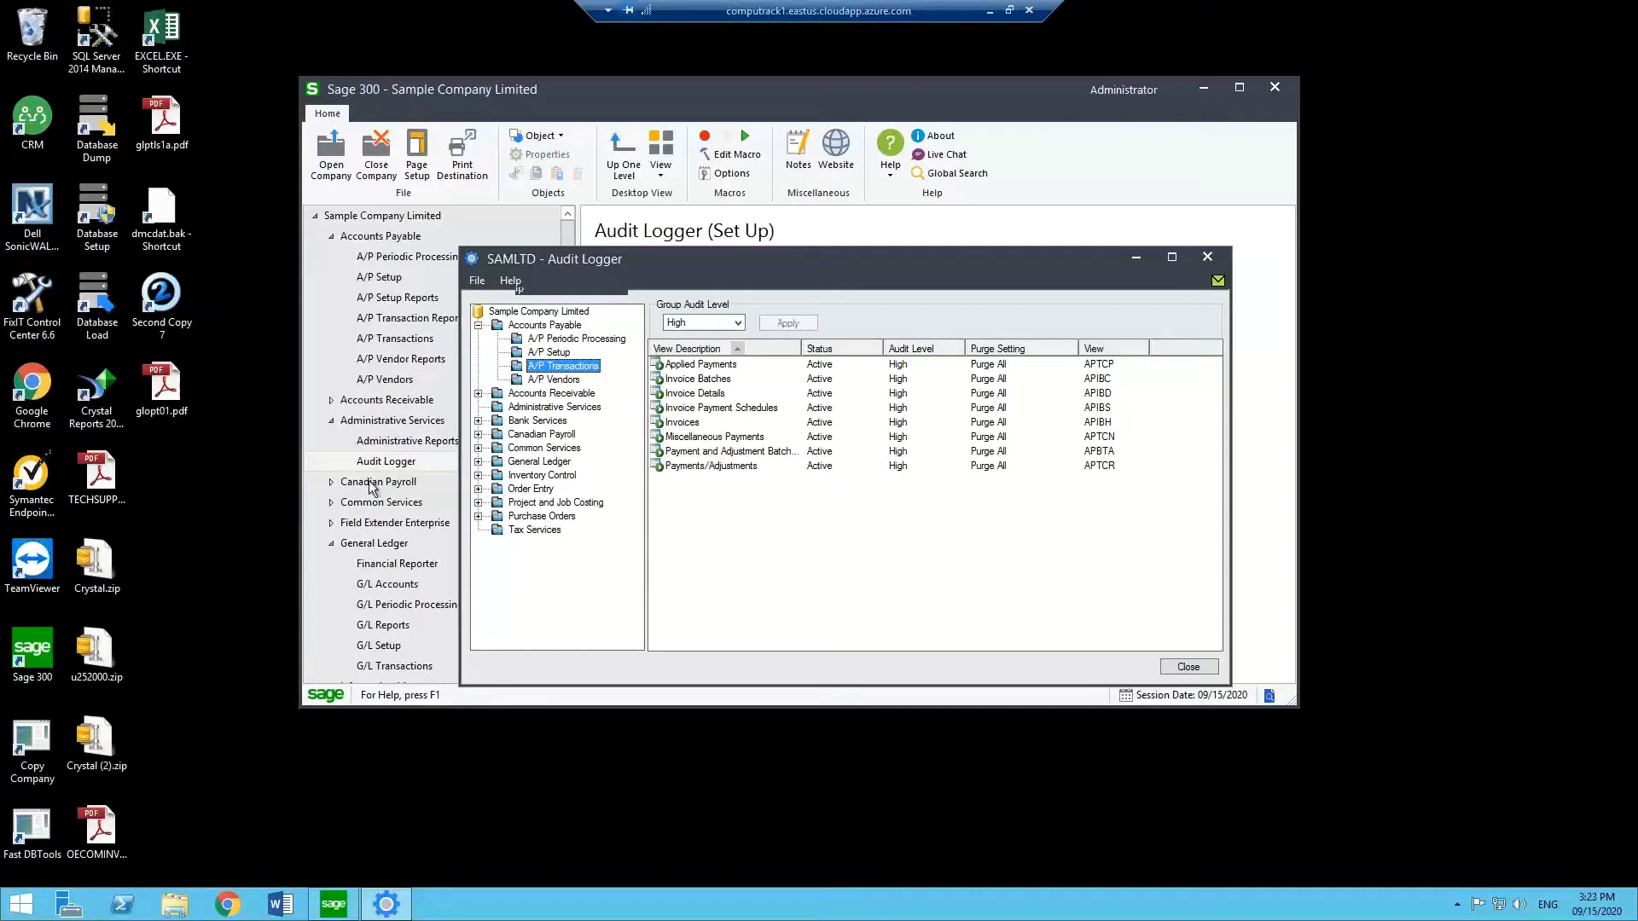
{"action": "left_click", "coordinate": [554, 378]}
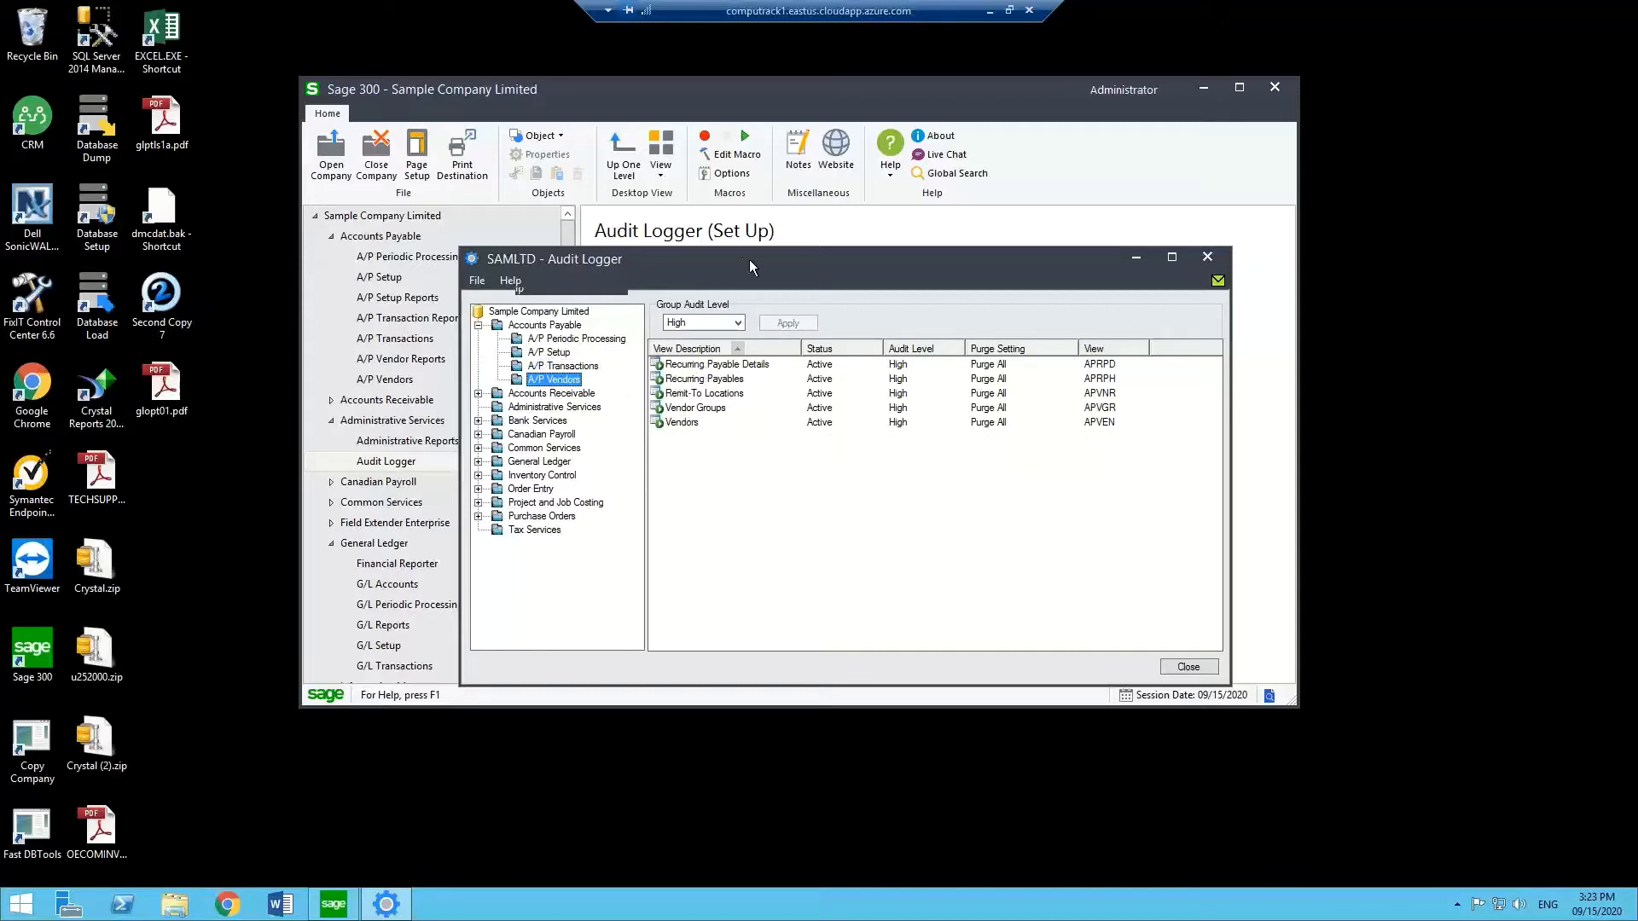
{"action": "left_click_drag", "start_coordinate": [749, 259], "coordinate": [857, 309]}
{"action": "left_click", "coordinate": [892, 340]}
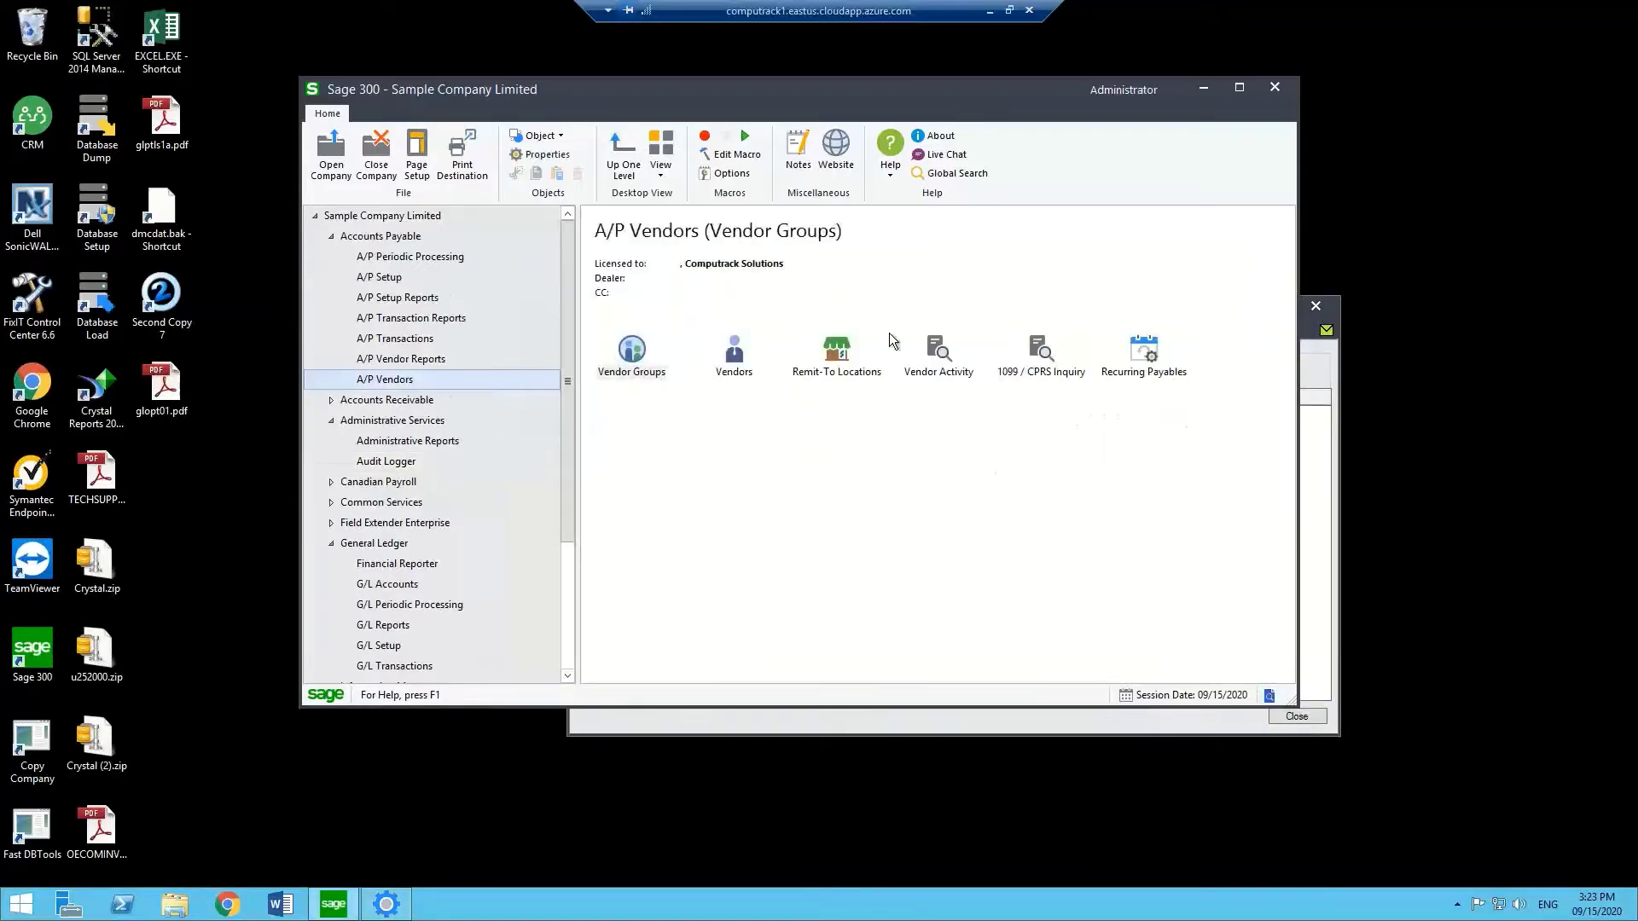
{"action": "left_click", "coordinate": [1313, 433]}
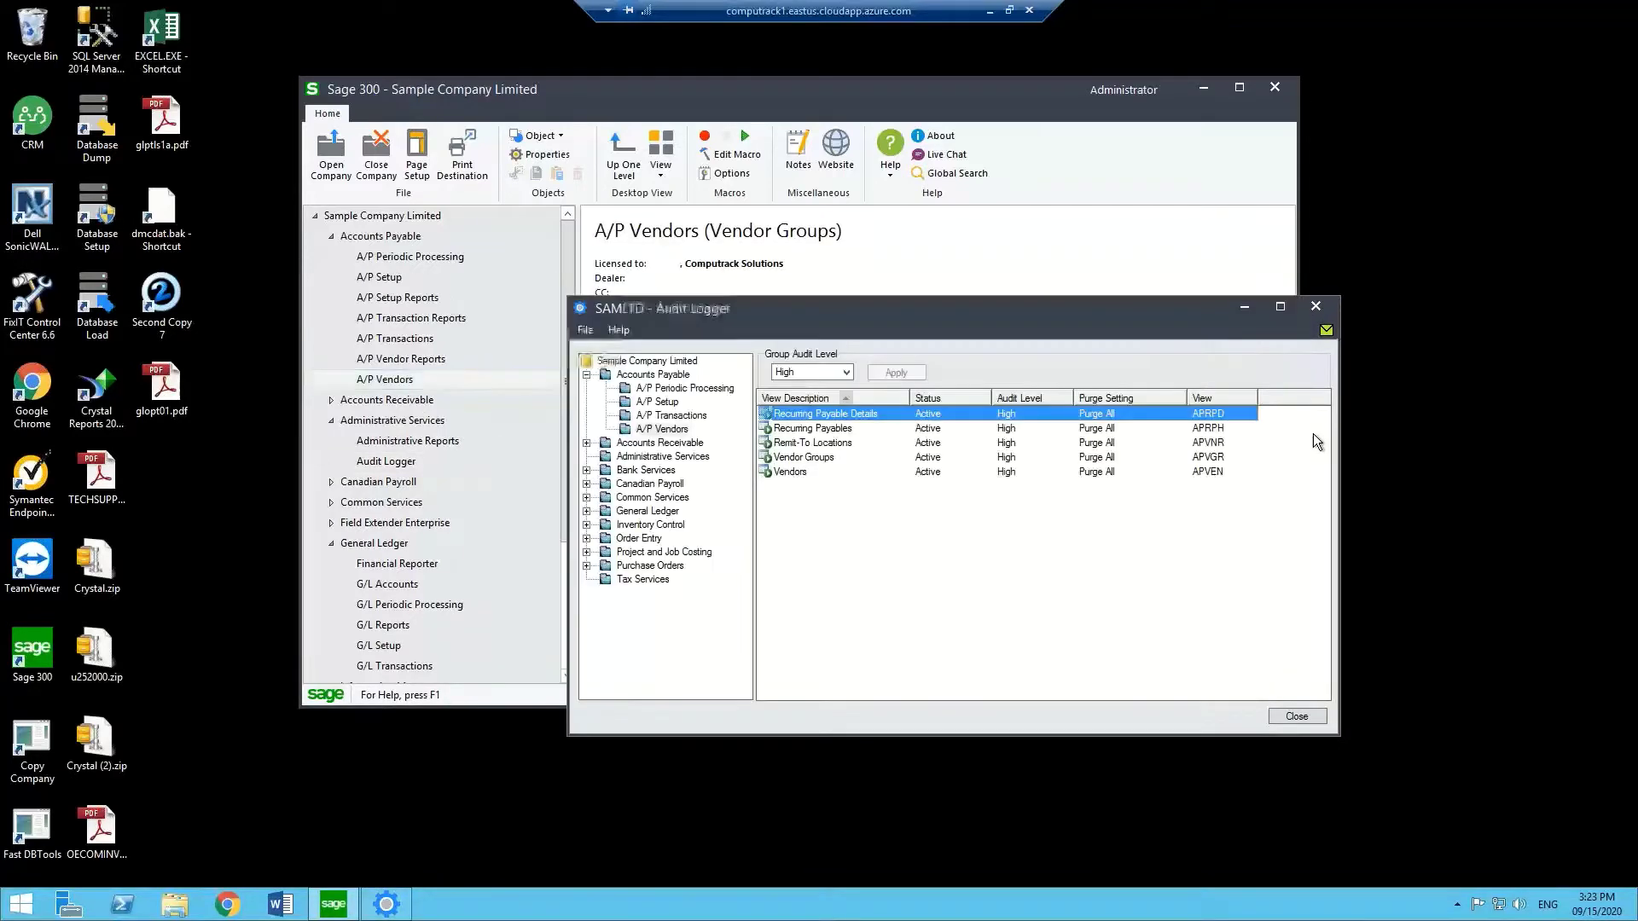
Set Recurring Payable Details to audit level None and apply.
{"action": "left_click_drag", "start_coordinate": [1077, 316], "coordinate": [1129, 427]}
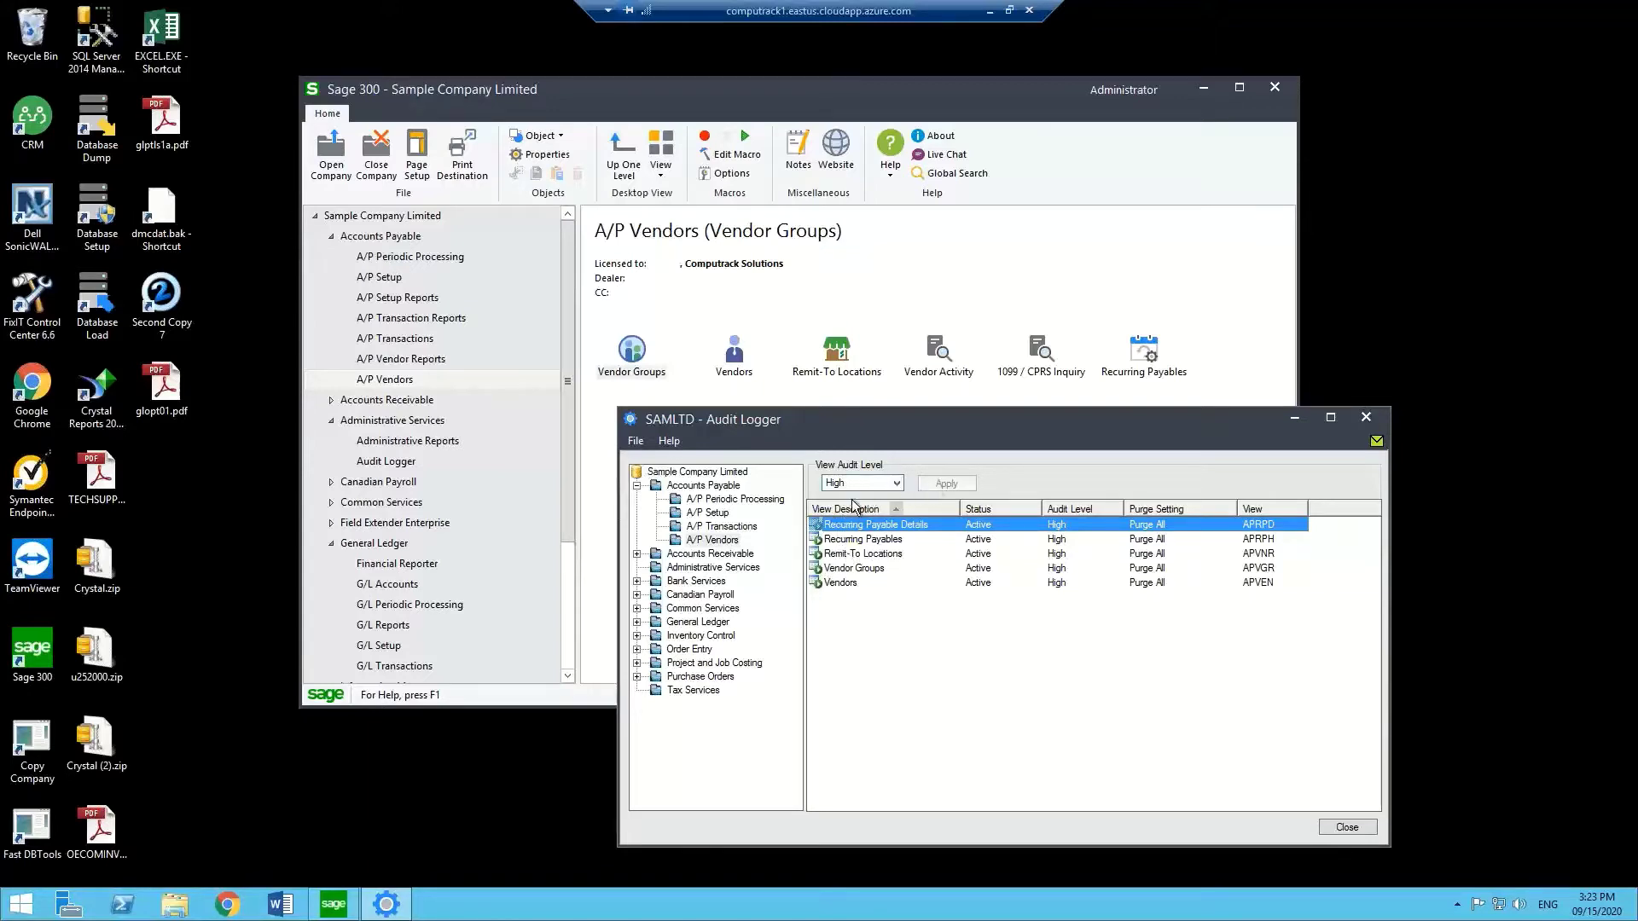
{"action": "left_click", "coordinate": [897, 484]}
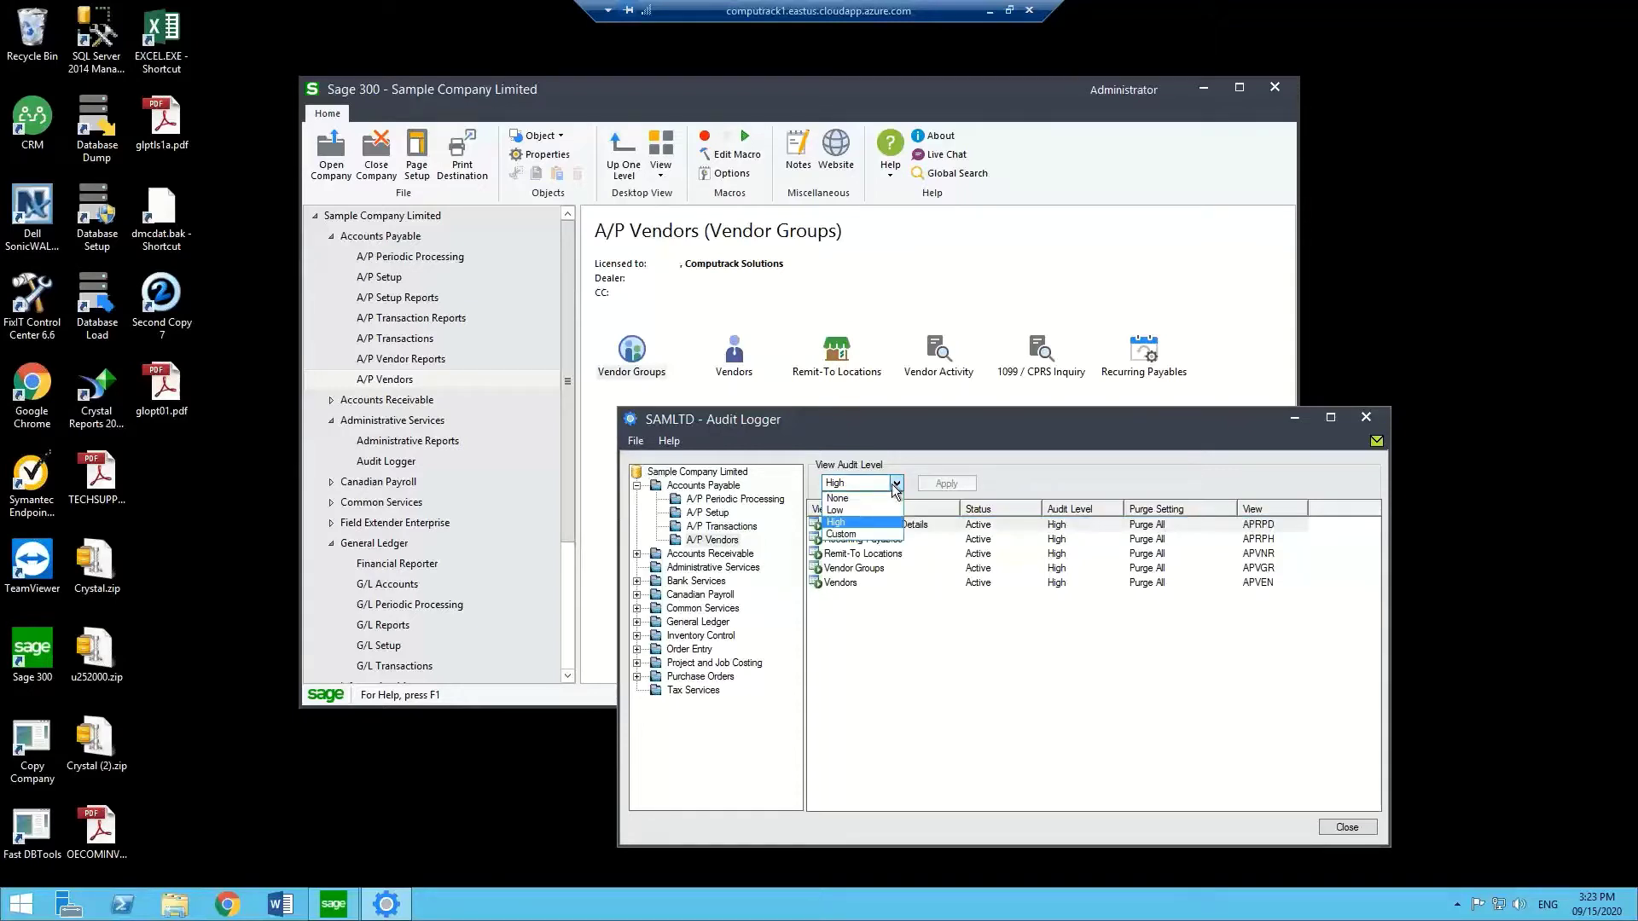
{"action": "left_click", "coordinate": [864, 498]}
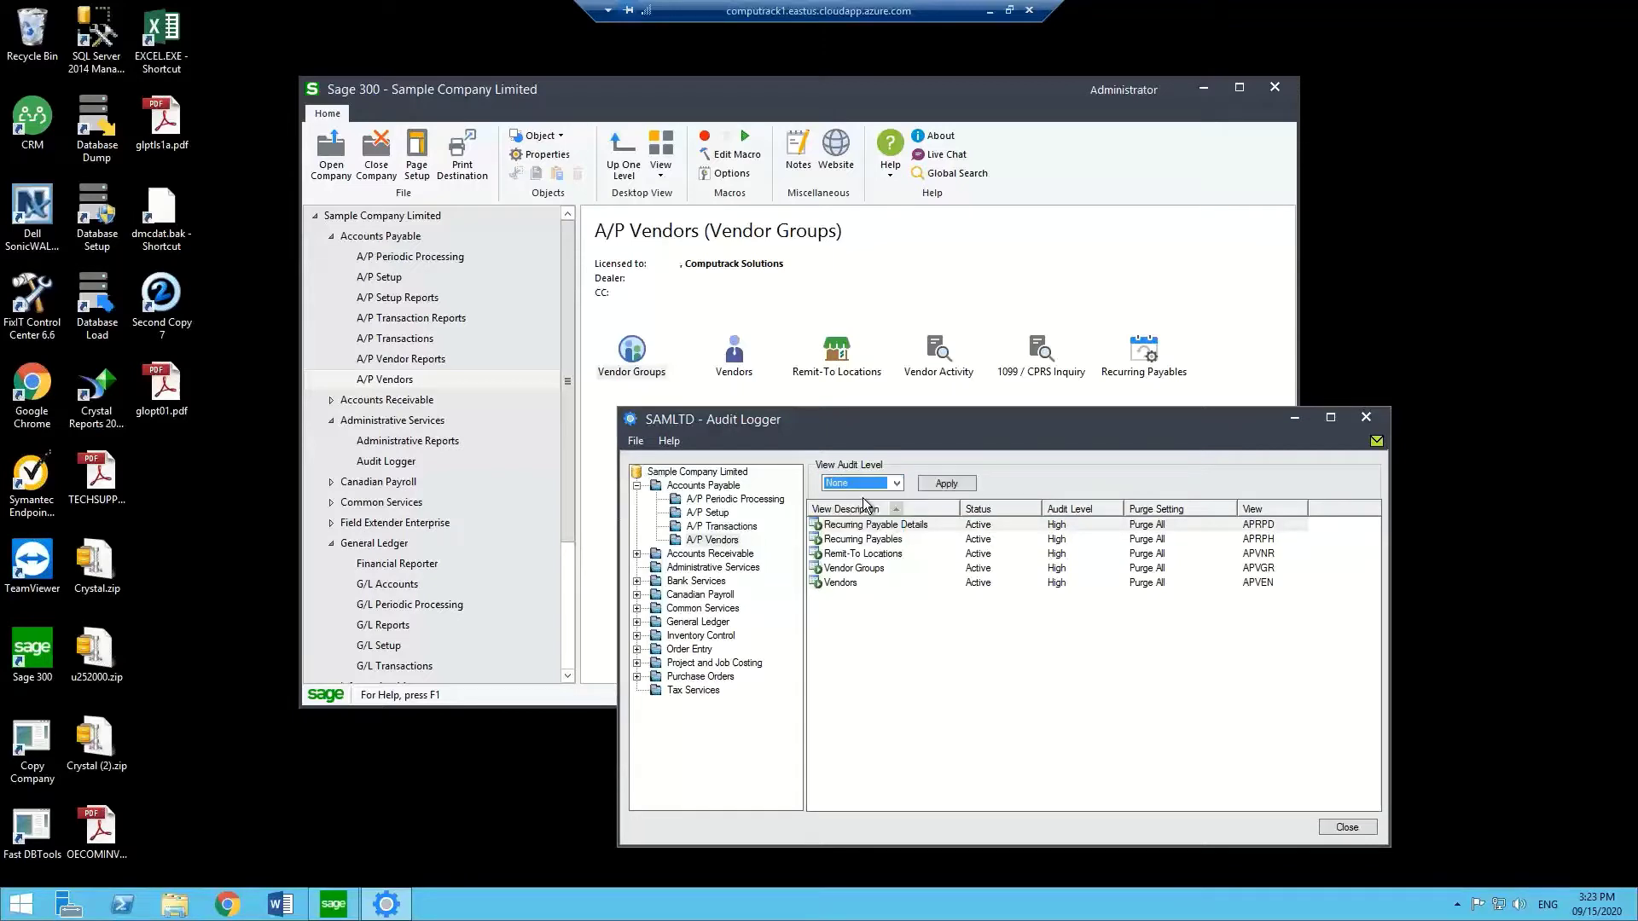
{"action": "left_click", "coordinate": [945, 484]}
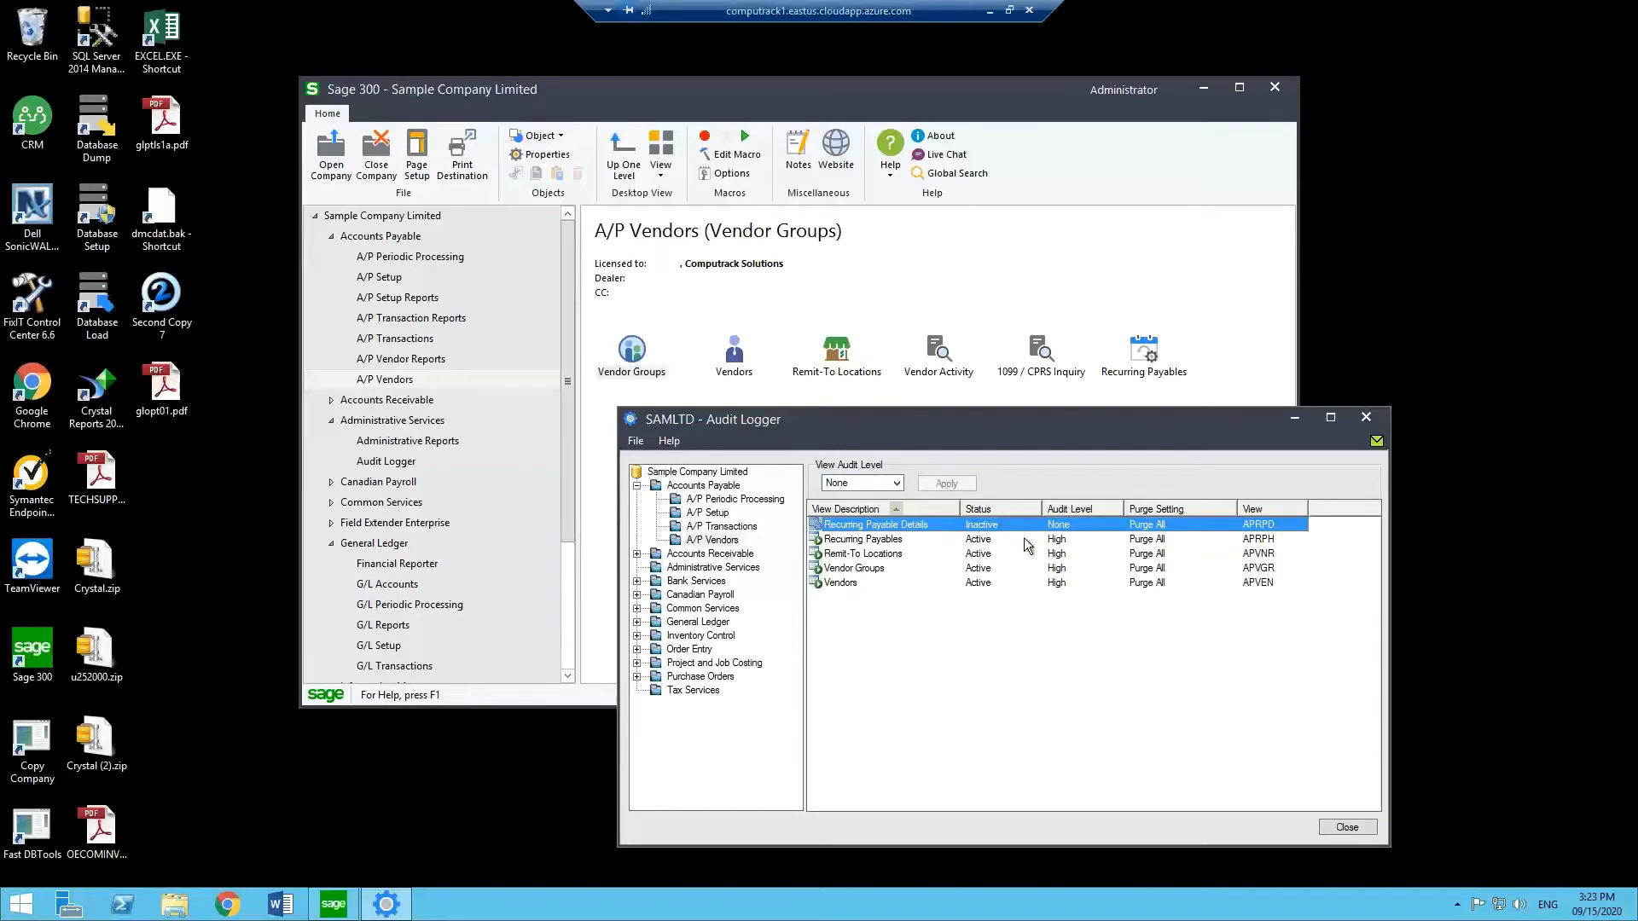
Set Recurring Payables to audit level Low and apply.
{"action": "left_click", "coordinate": [883, 542]}
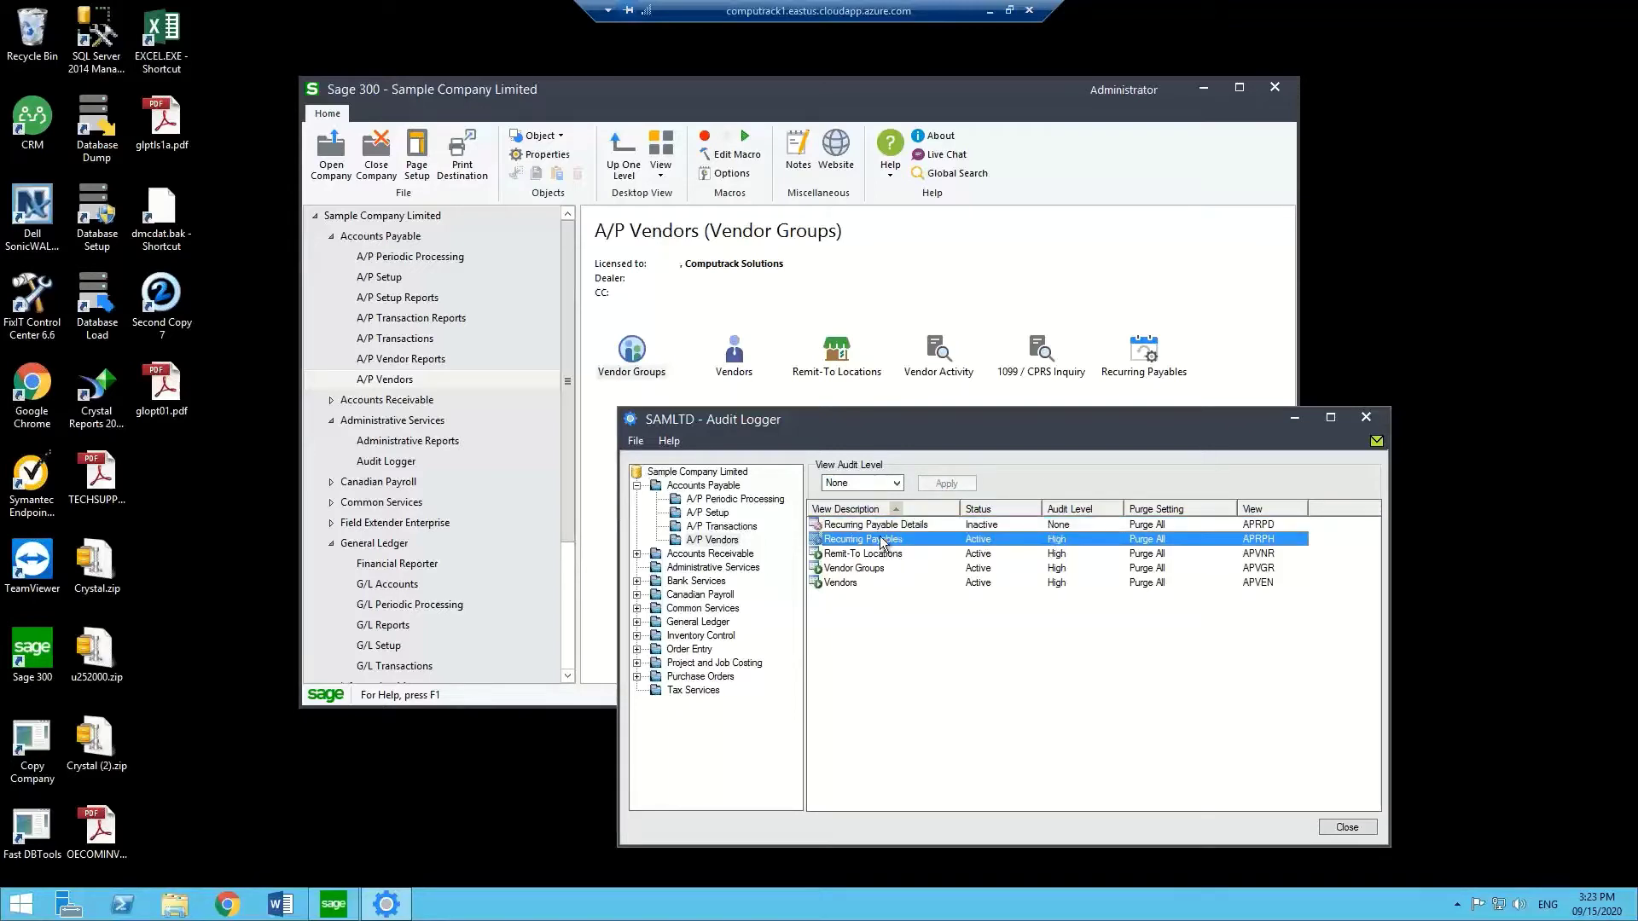
{"action": "left_click", "coordinate": [896, 483]}
{"action": "left_click", "coordinate": [855, 509]}
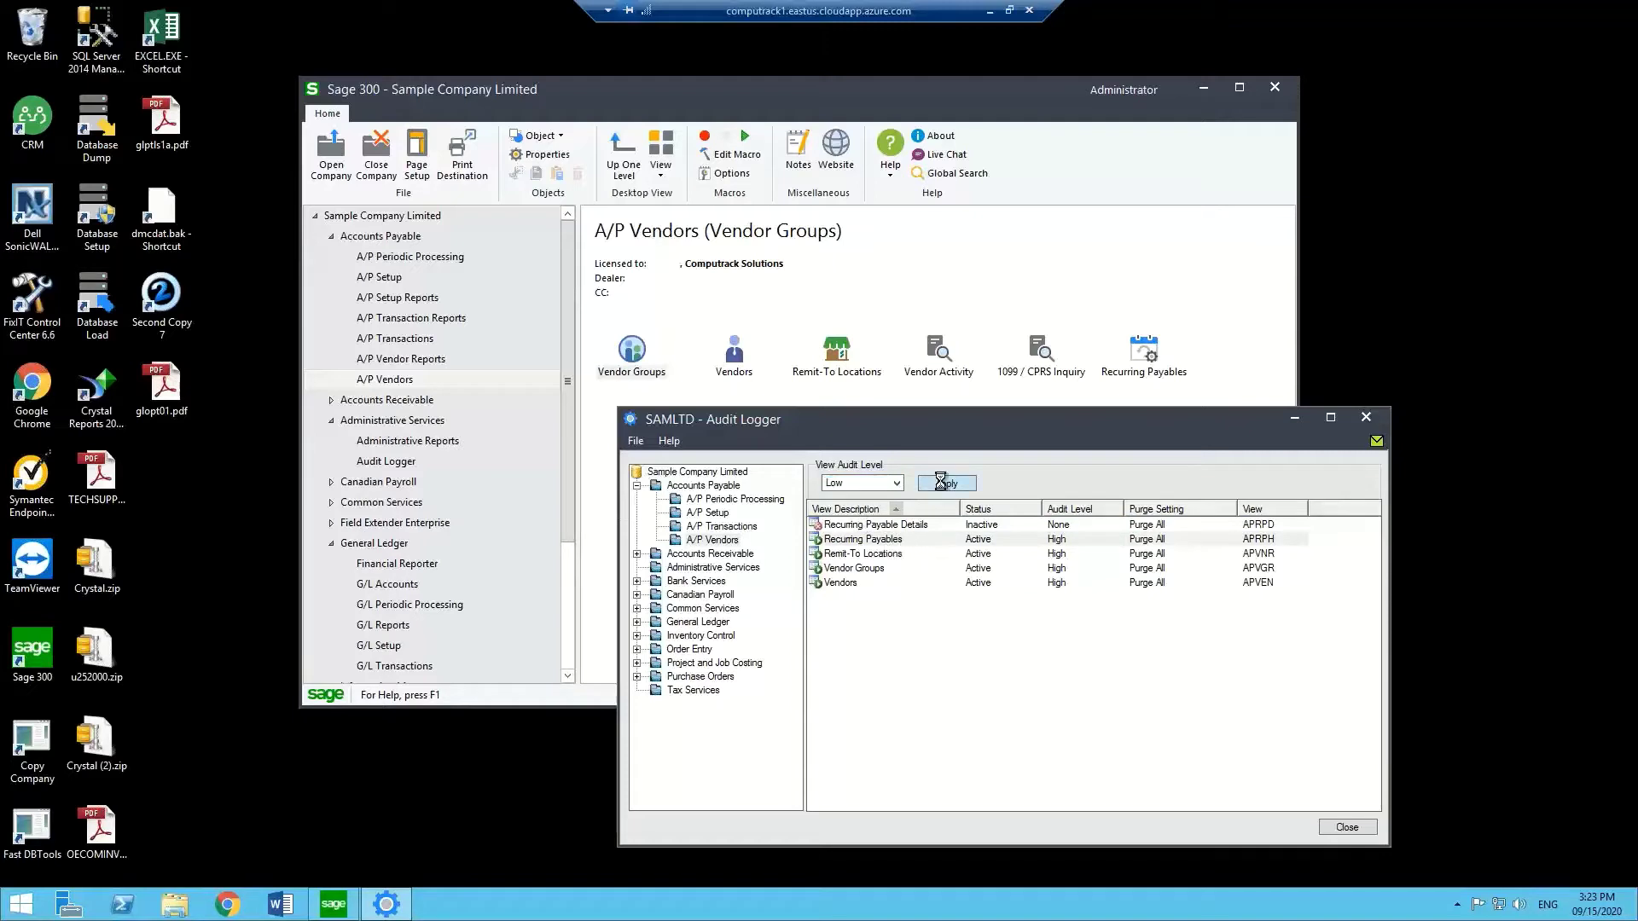
{"action": "left_click", "coordinate": [944, 484]}
Keep the Vendors view at High audit level and open its audit field settings.
{"action": "left_click", "coordinate": [898, 484]}
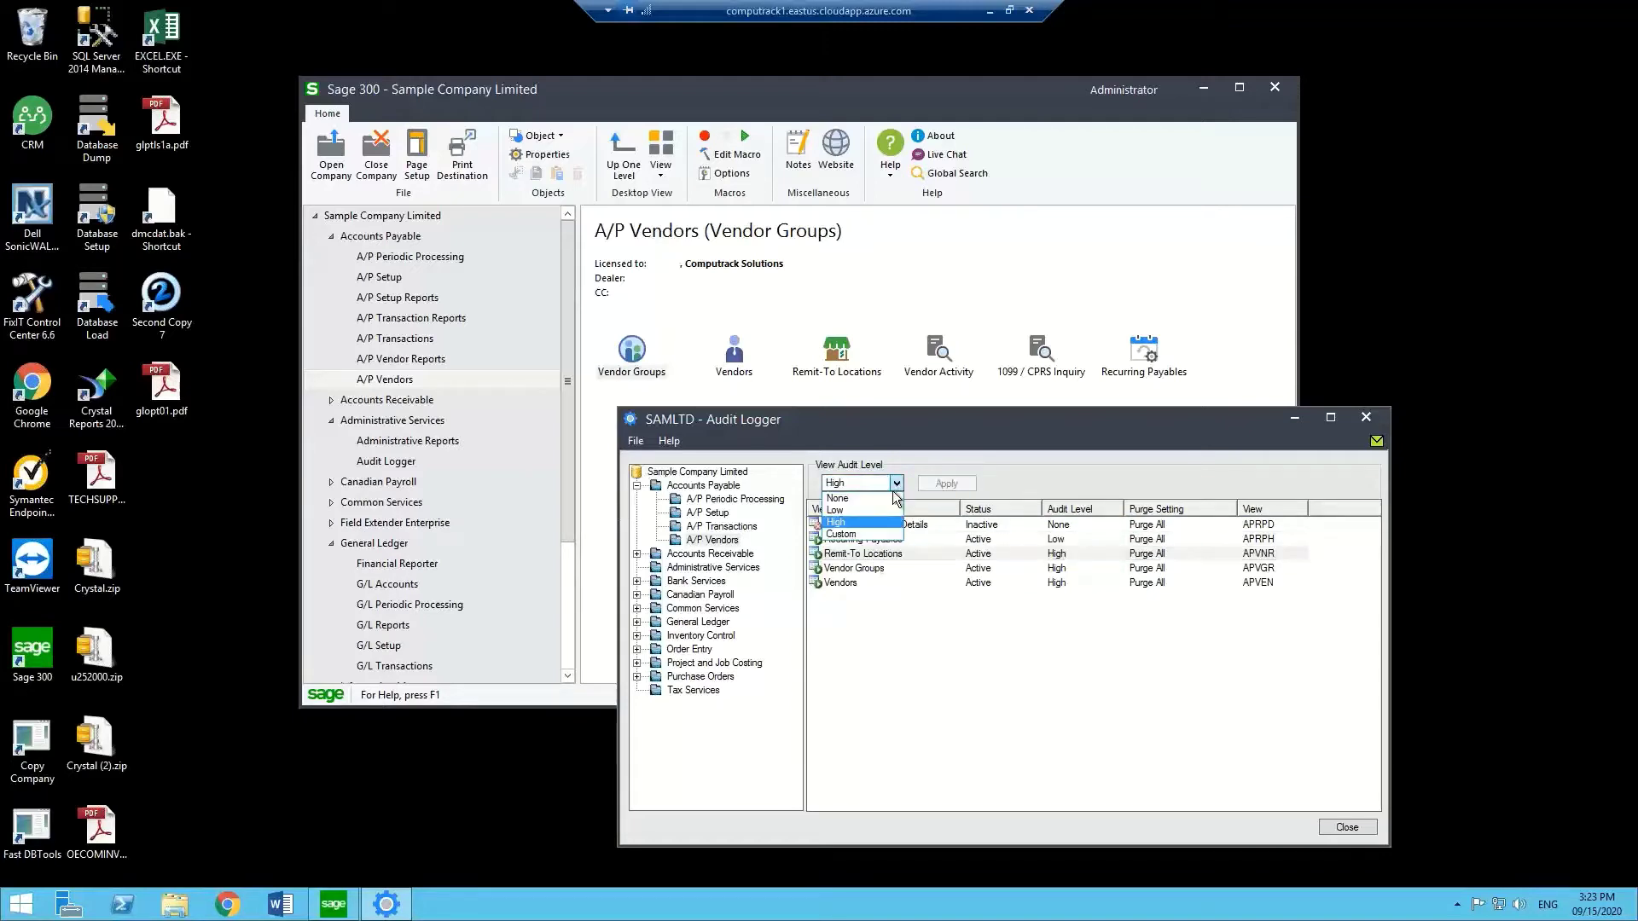
{"action": "left_click", "coordinate": [892, 497]}
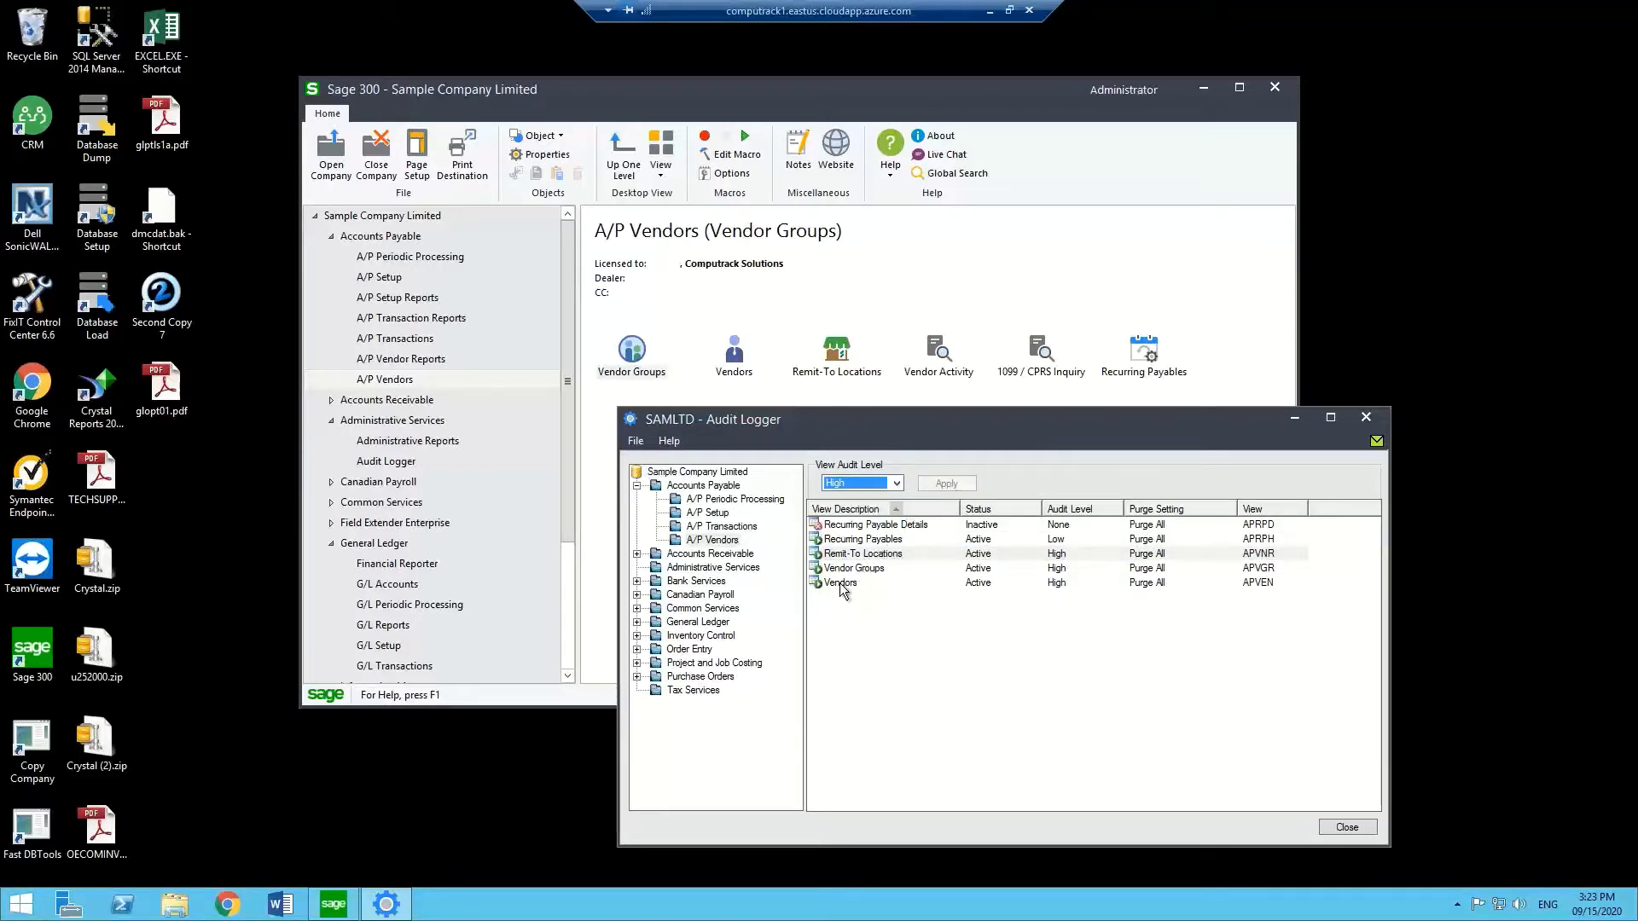
{"action": "left_click", "coordinate": [835, 584]}
{"action": "left_click", "coordinate": [896, 484]}
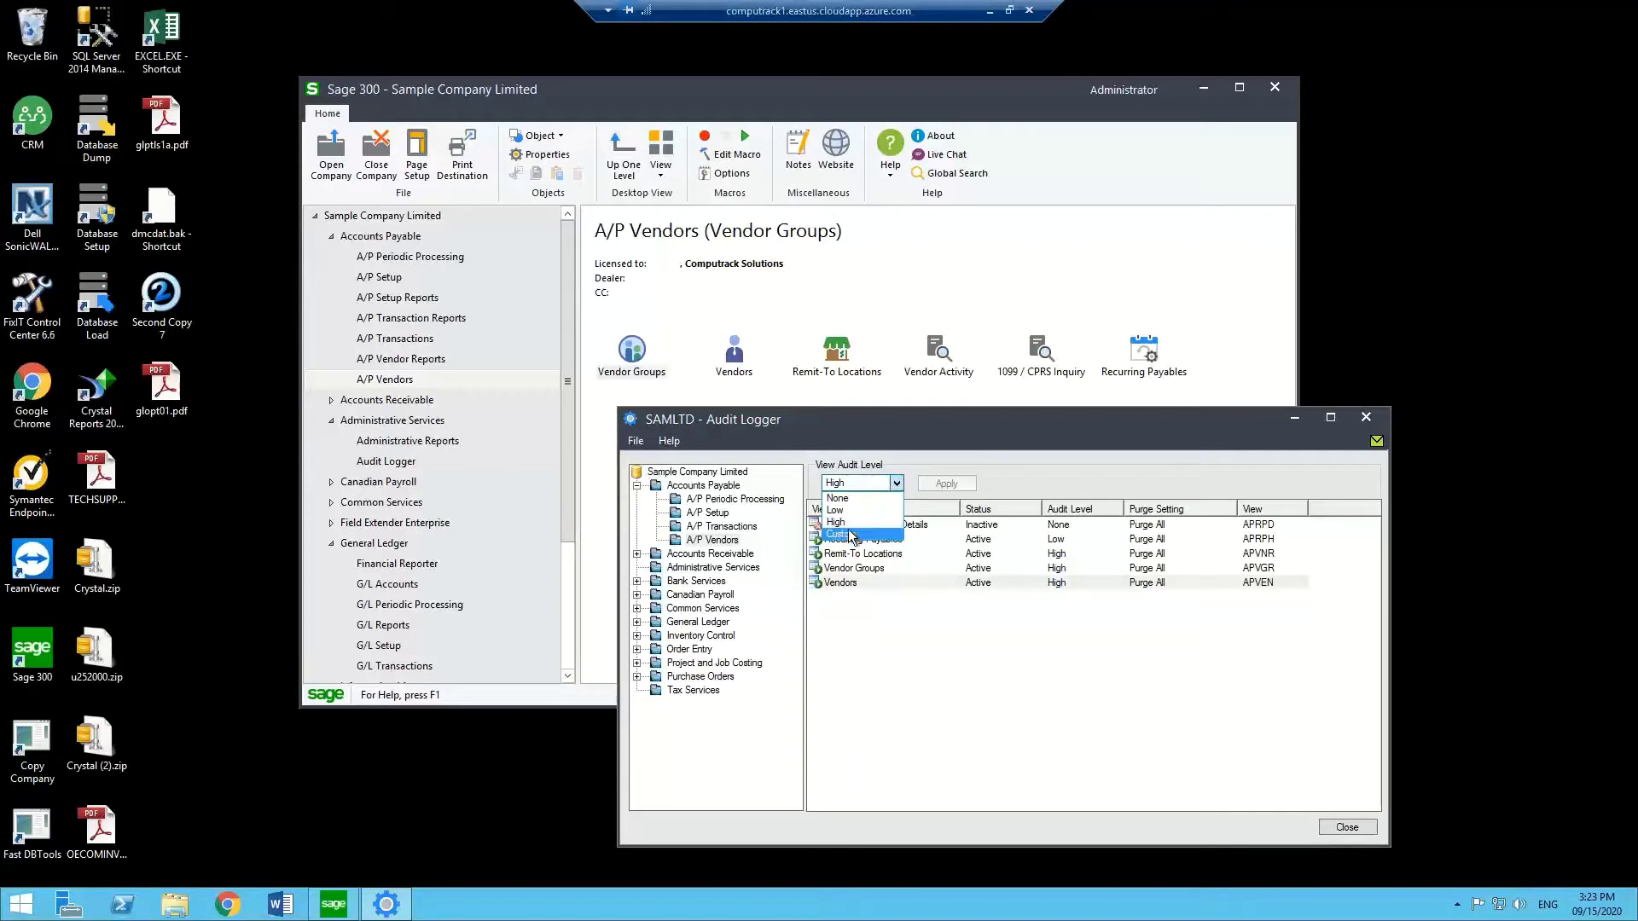
{"action": "left_click", "coordinate": [926, 447]}
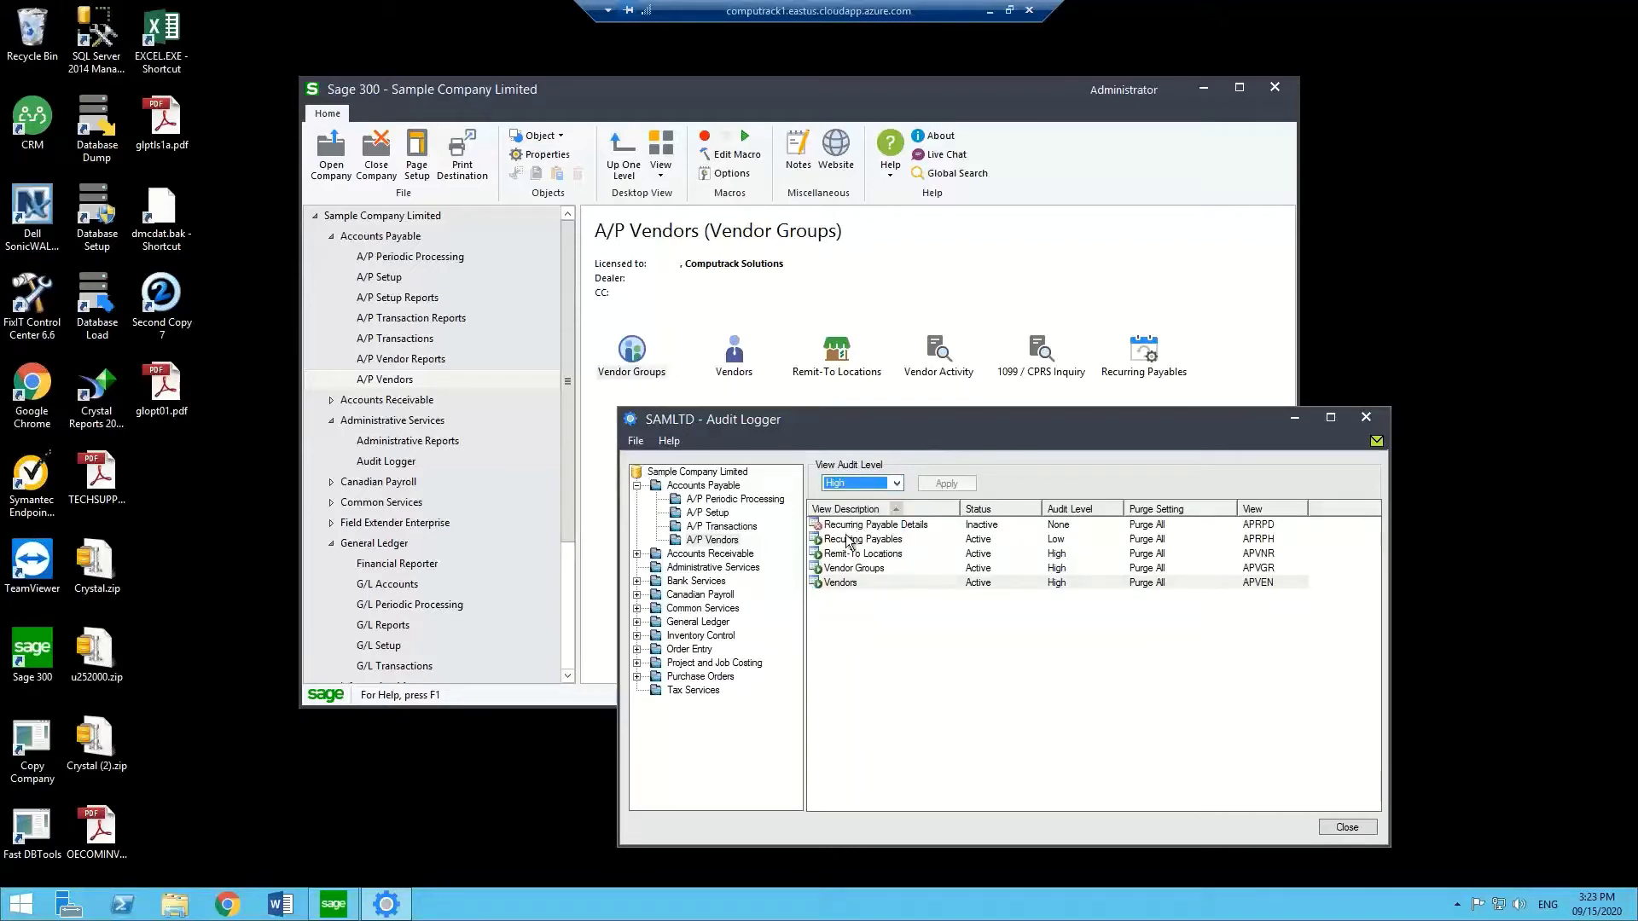
{"action": "double_click", "coordinate": [839, 583]}
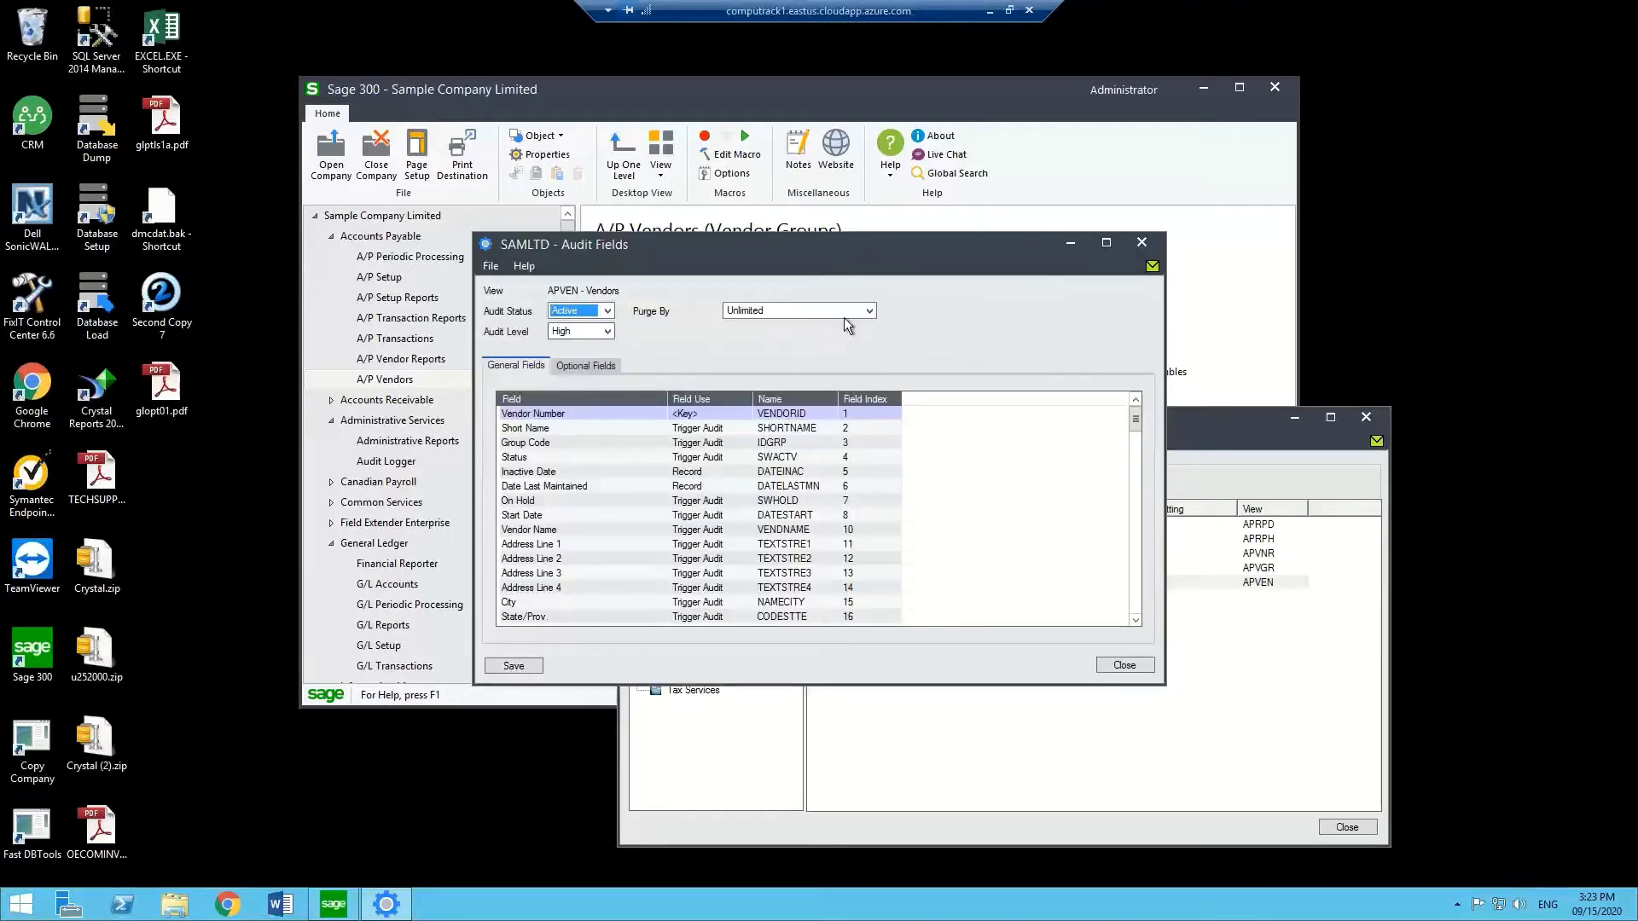
Open the A/P Vendors record window beside Audit Fields and enlarge the field list.
{"action": "left_click_drag", "start_coordinate": [873, 247], "coordinate": [1073, 259]}
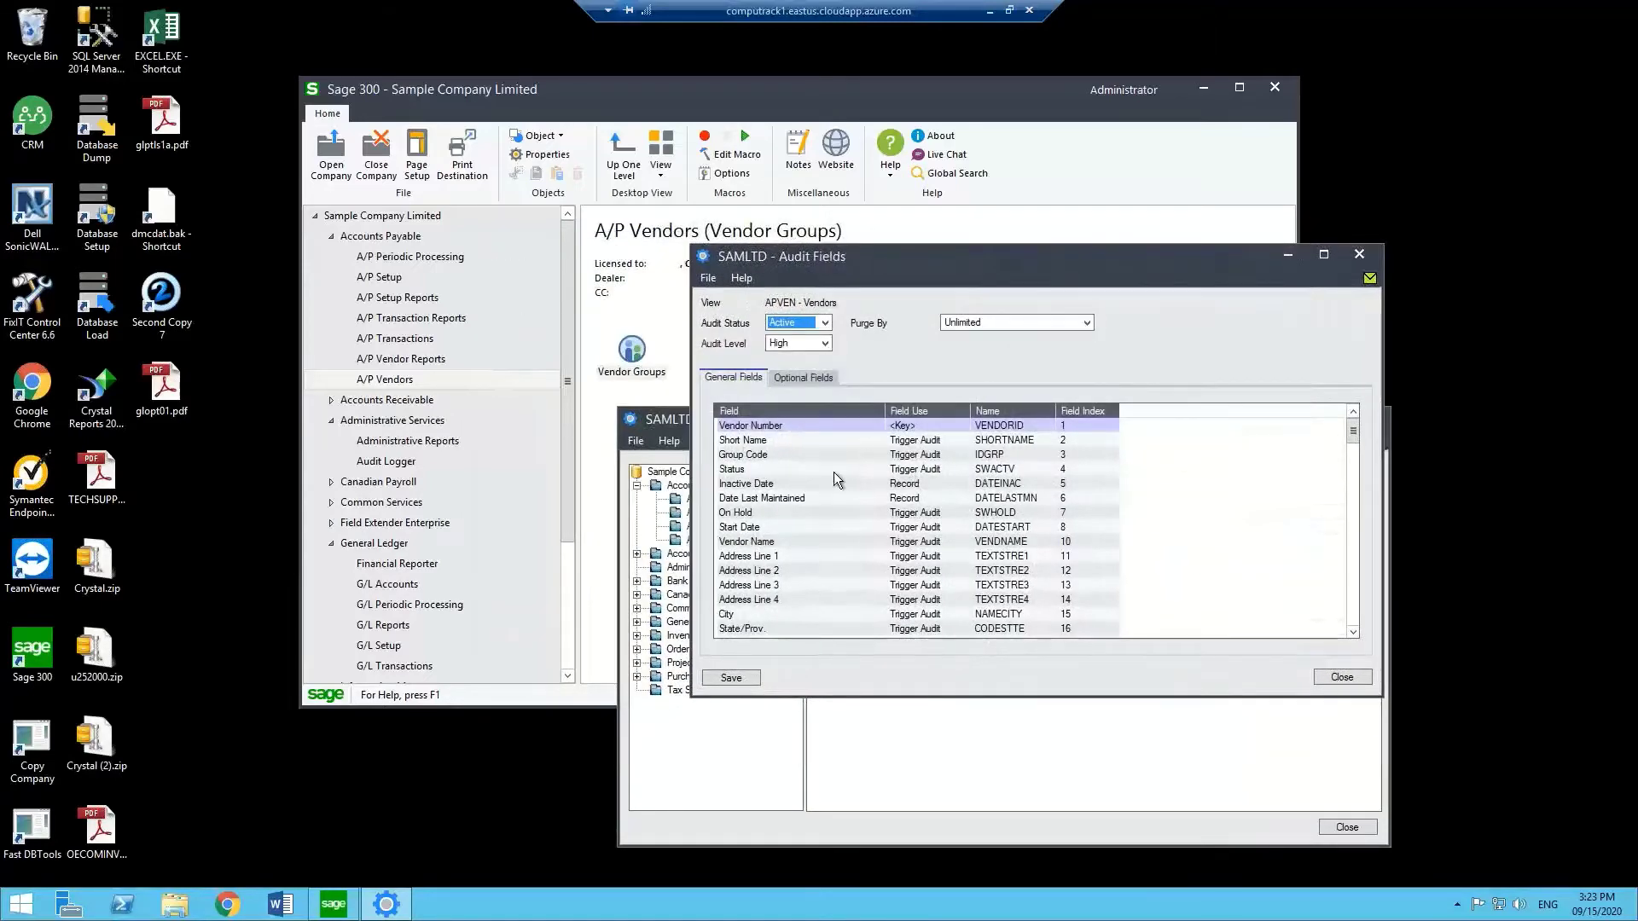
{"action": "left_click", "coordinate": [438, 372]}
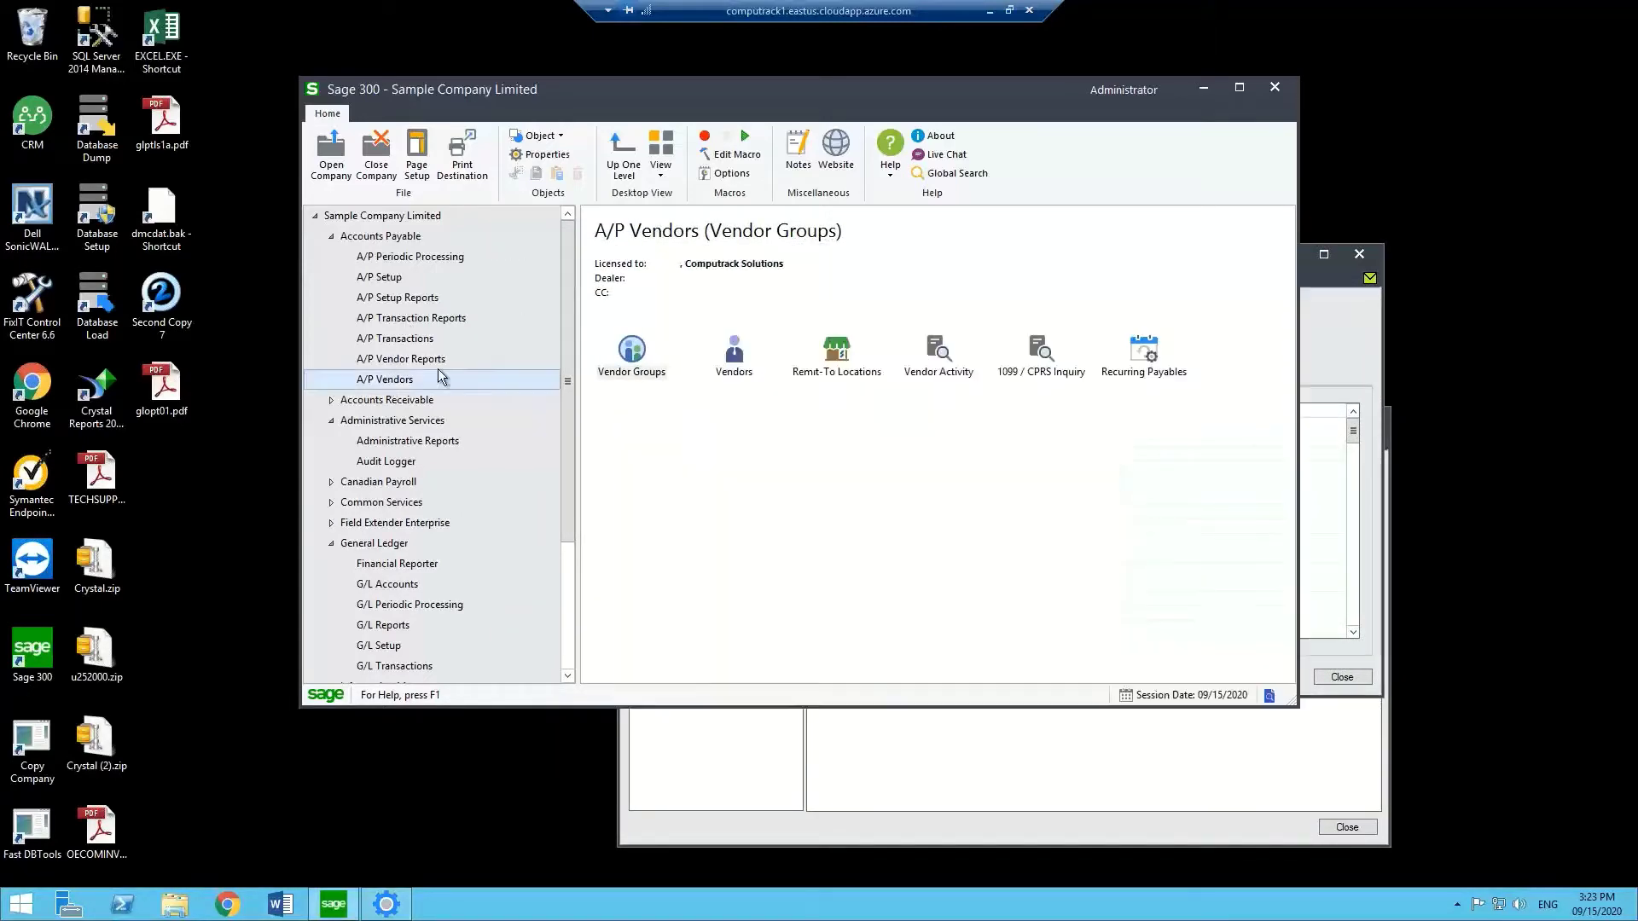
{"action": "left_click", "coordinate": [733, 358]}
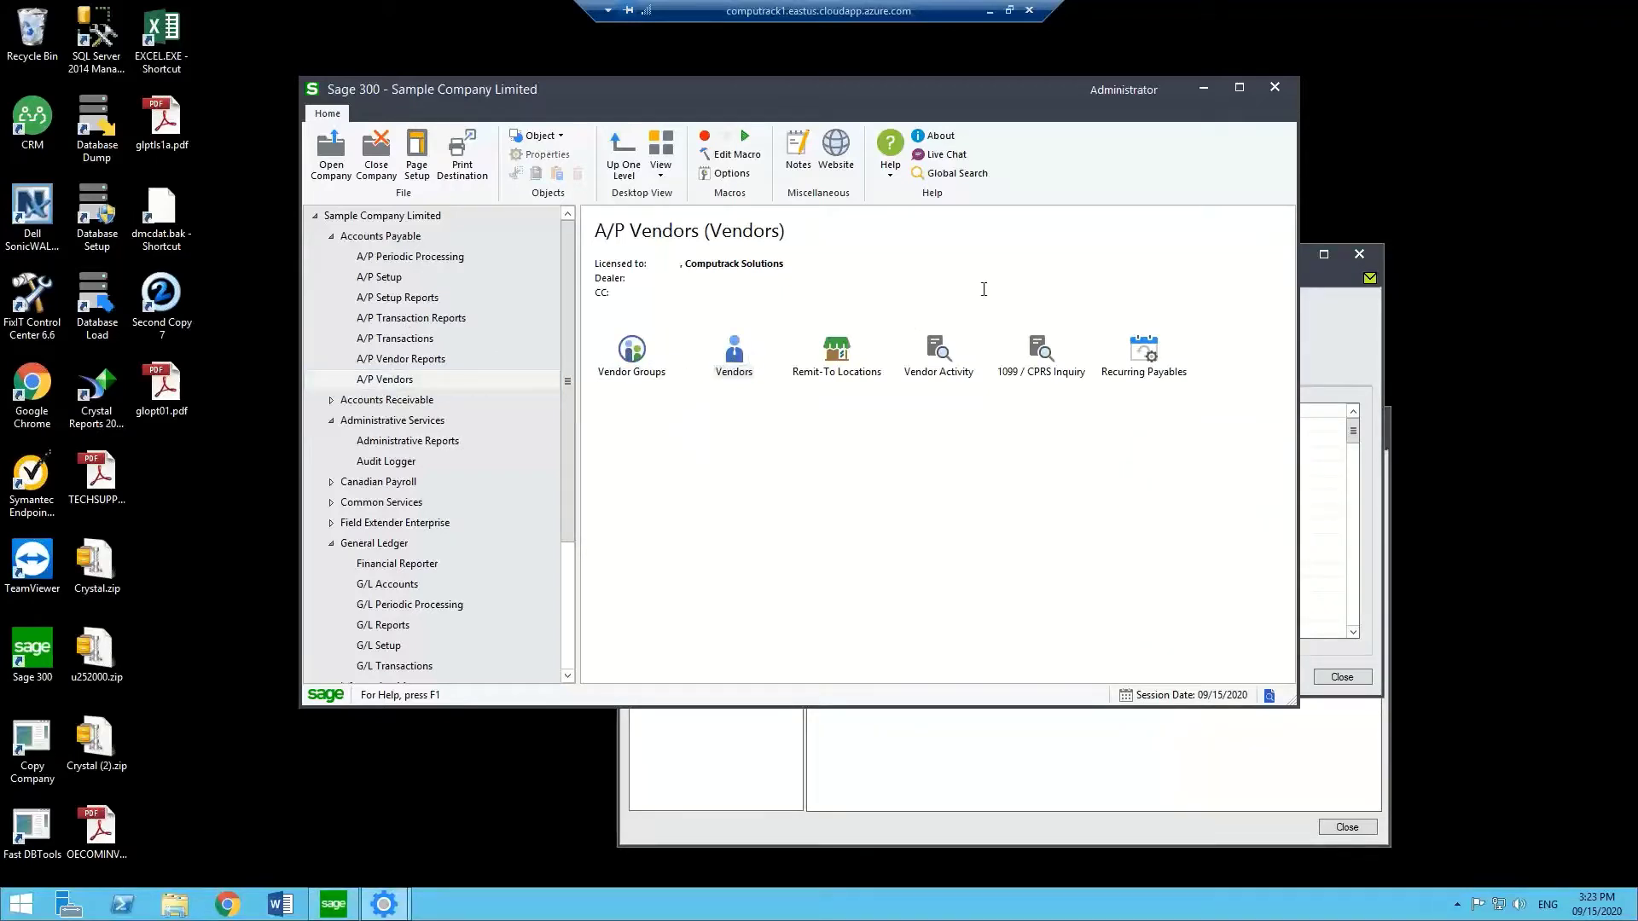
{"action": "left_click_drag", "start_coordinate": [927, 145], "coordinate": [656, 41]}
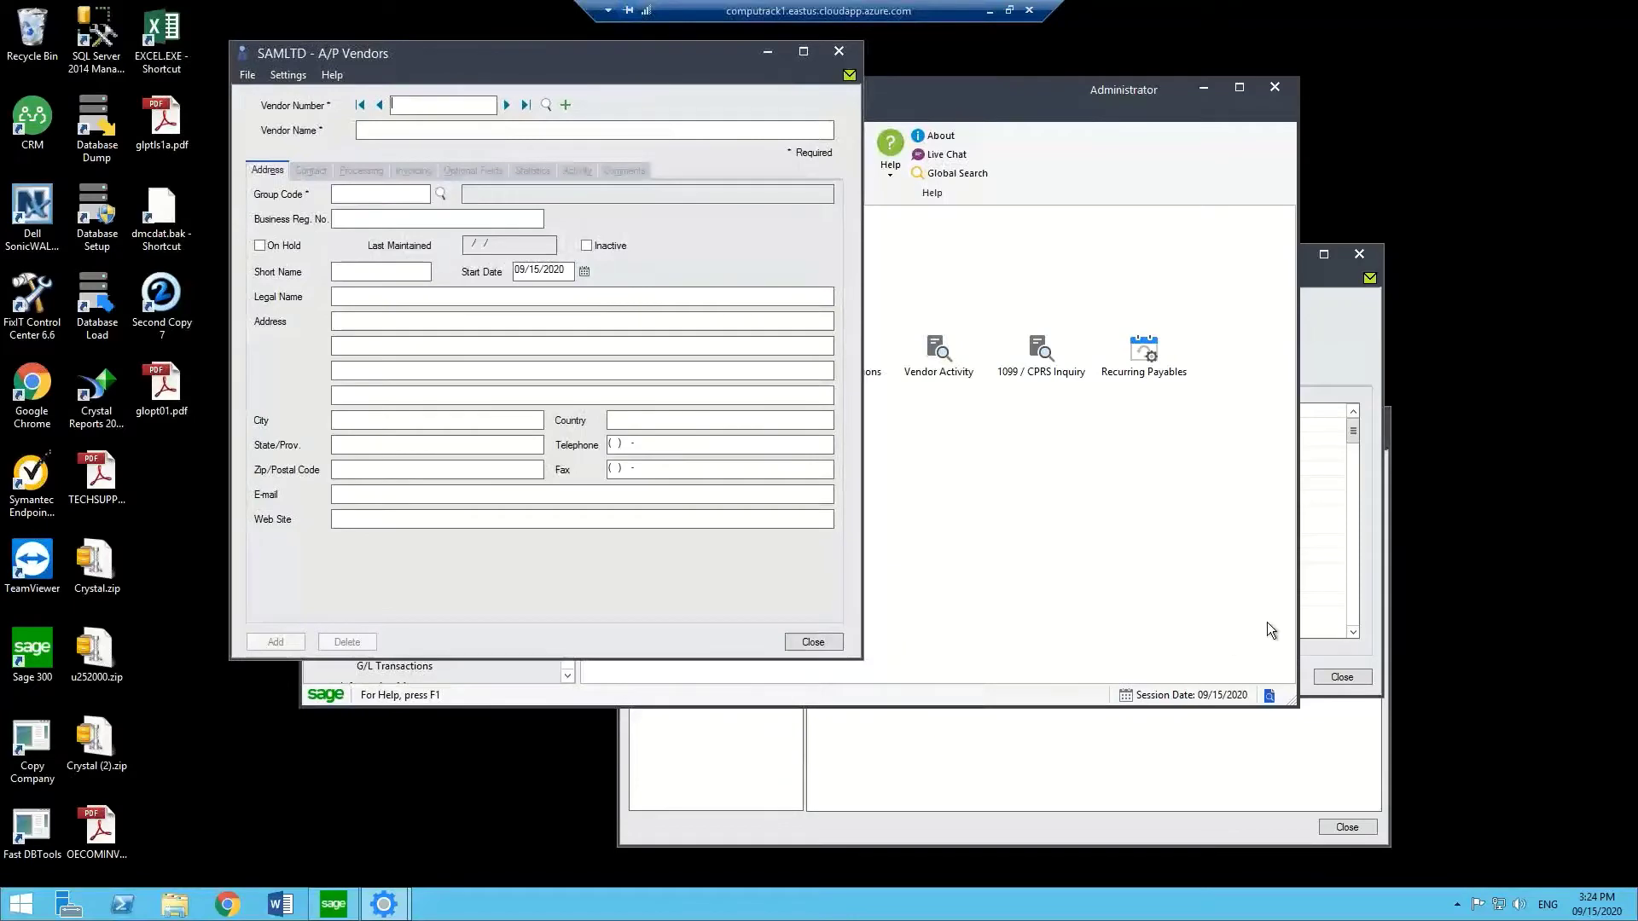
{"action": "left_click", "coordinate": [1353, 632]}
{"action": "left_click_drag", "start_coordinate": [887, 254], "coordinate": [785, 376]}
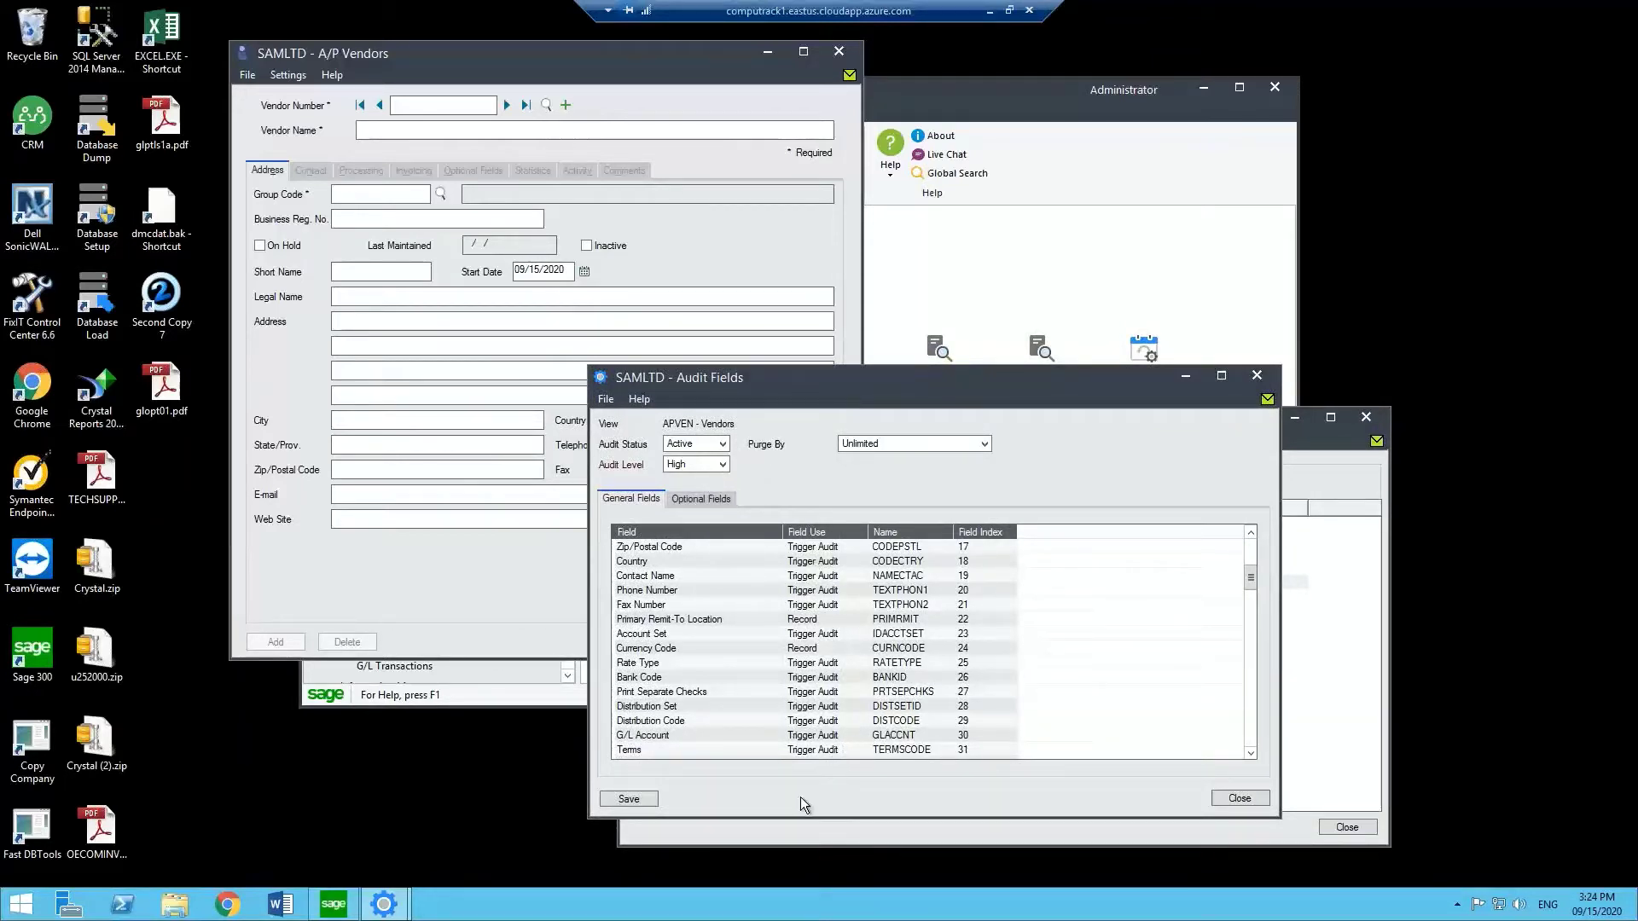
{"action": "left_click_drag", "start_coordinate": [805, 814], "coordinate": [806, 866]}
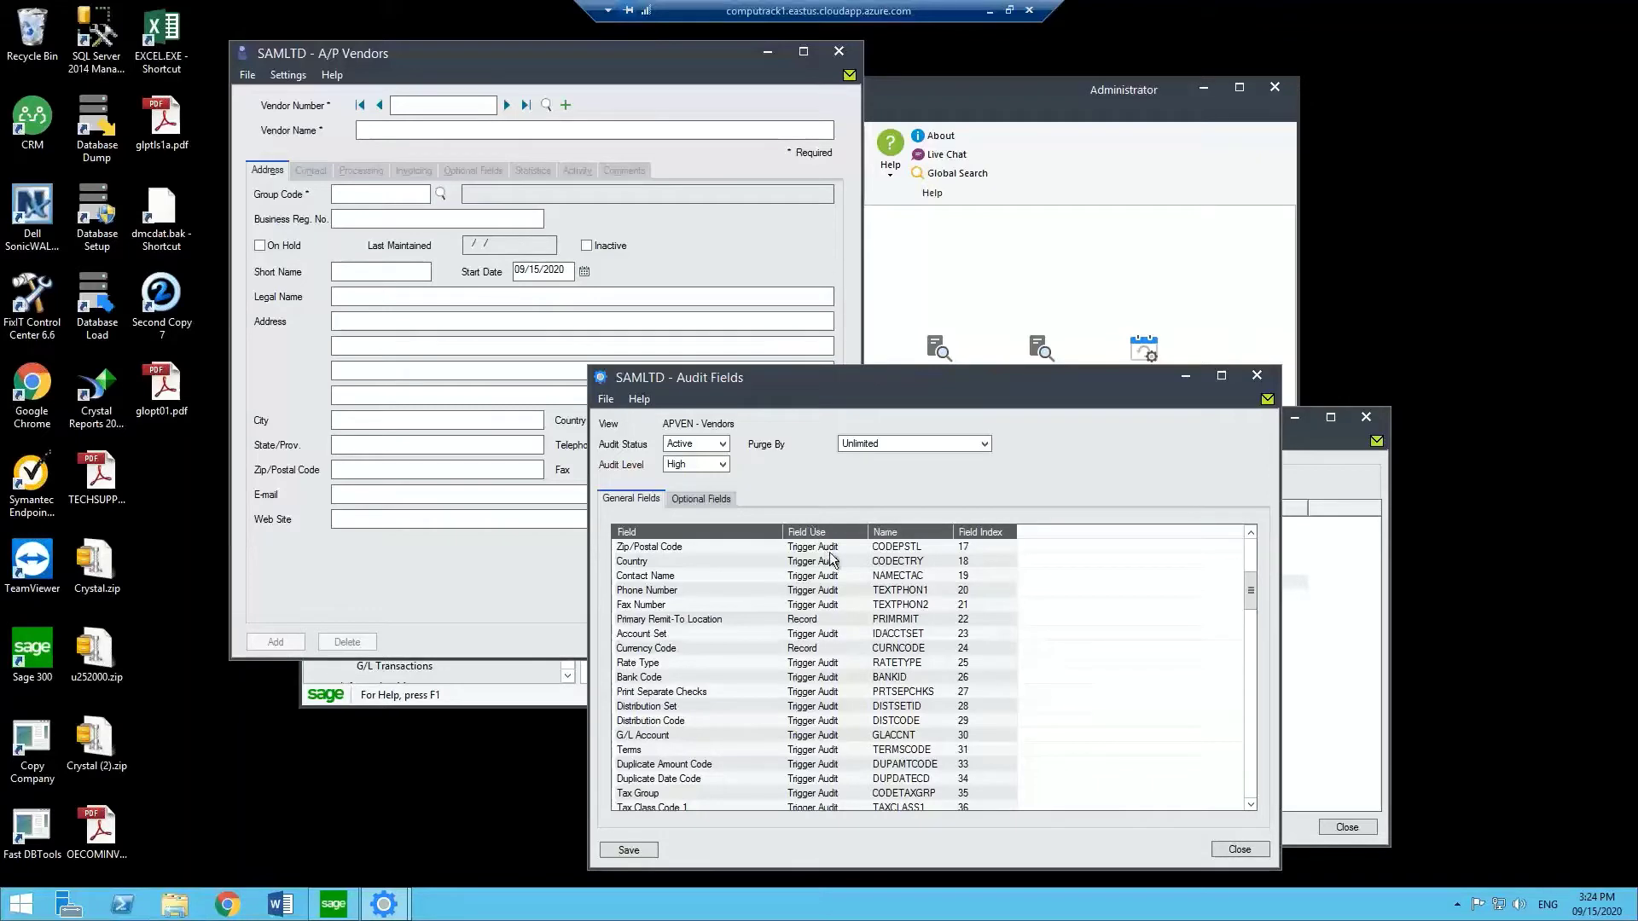
Clear Trigger Audit on Print Separate Checks, keeping Rate Type and Bank Code triggers on.
{"action": "left_click", "coordinate": [819, 665]}
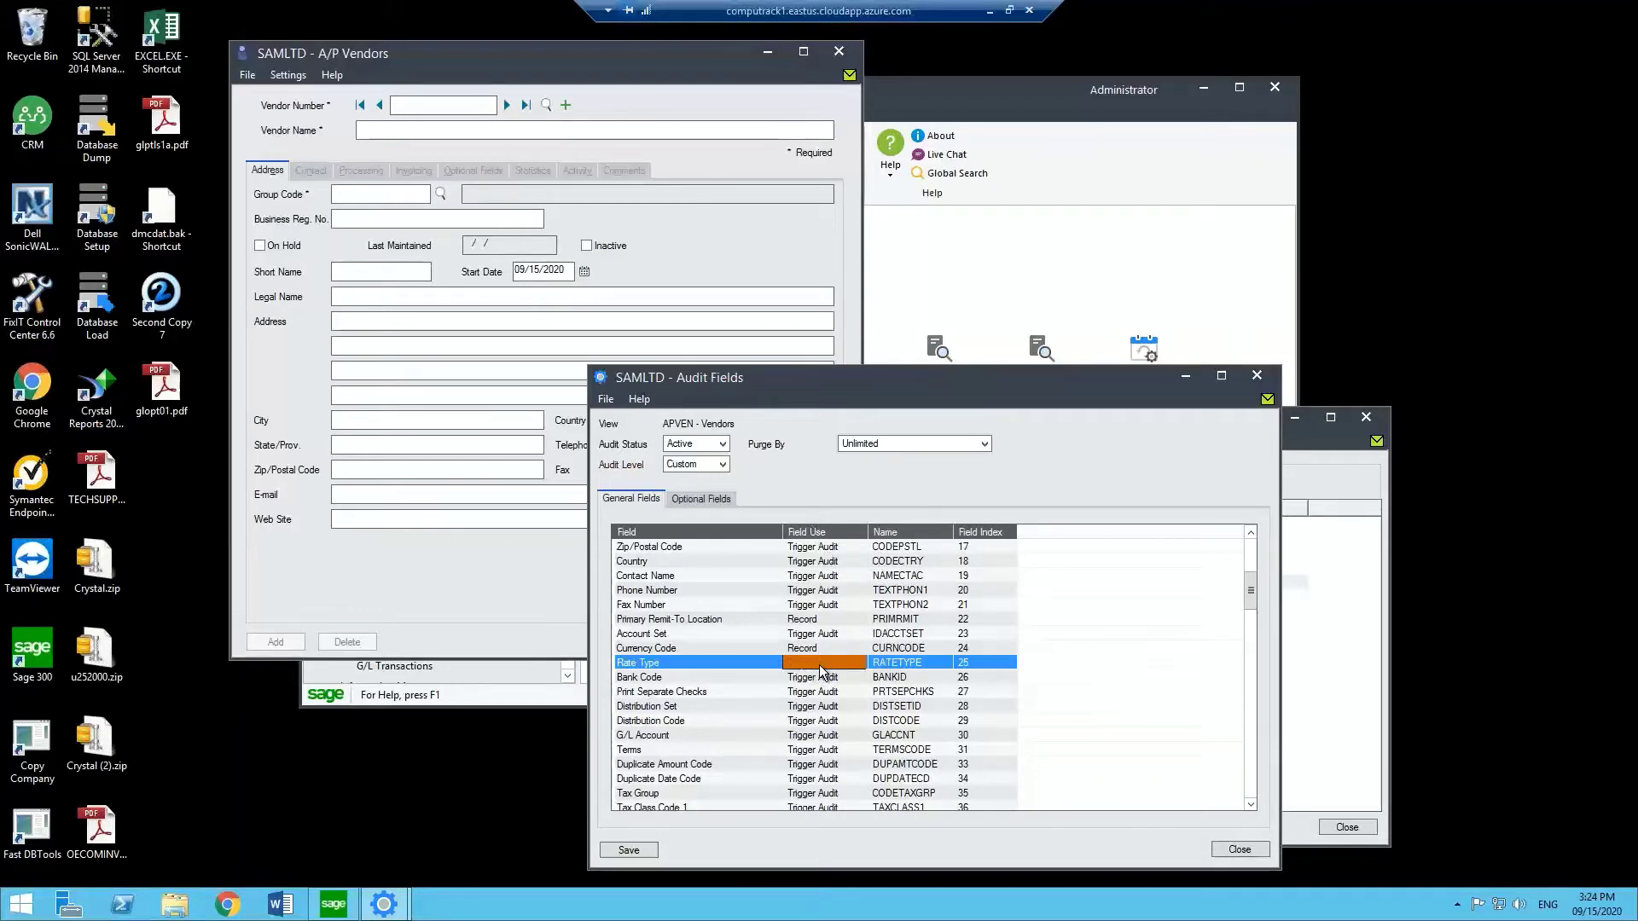
{"action": "left_click", "coordinate": [821, 679]}
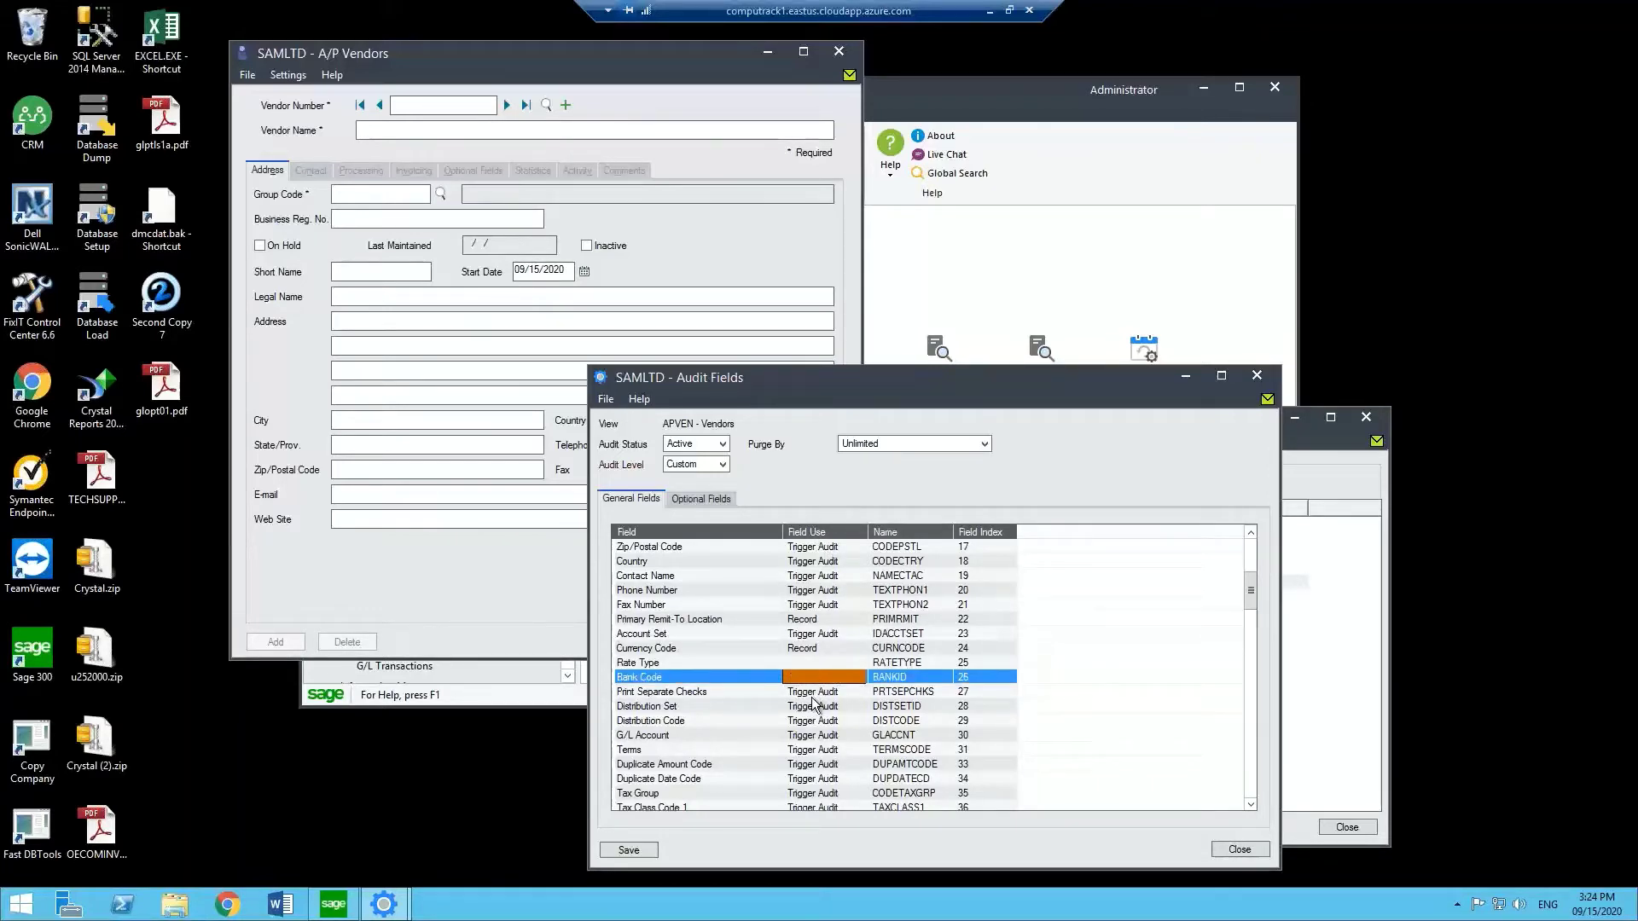
{"action": "left_click", "coordinate": [812, 693]}
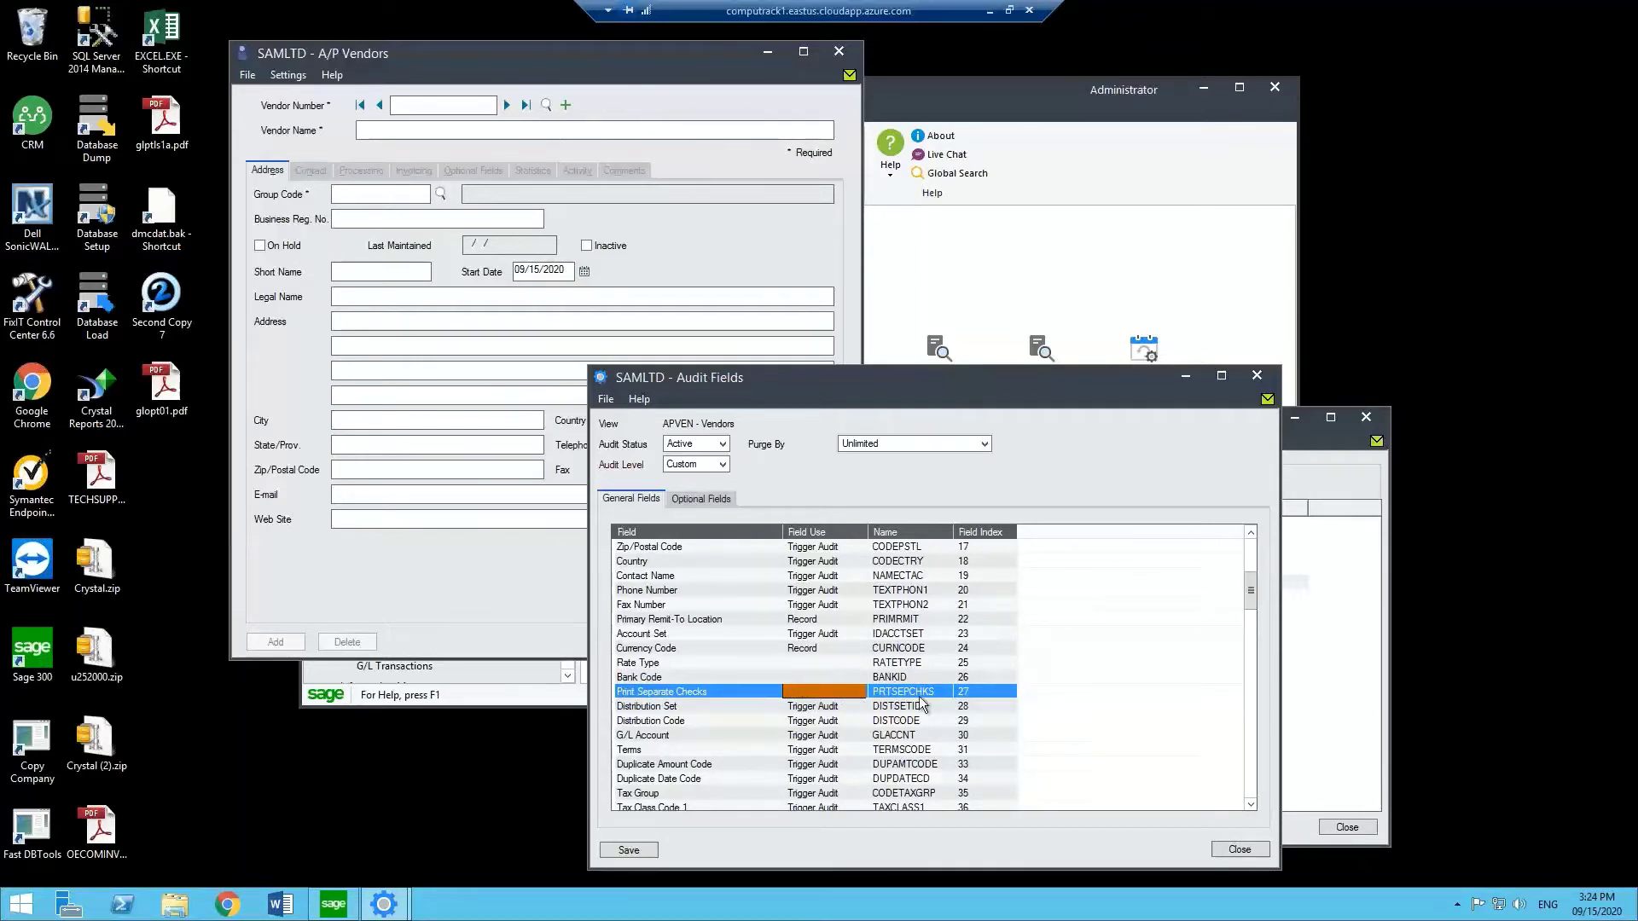
{"action": "left_click", "coordinate": [821, 675]}
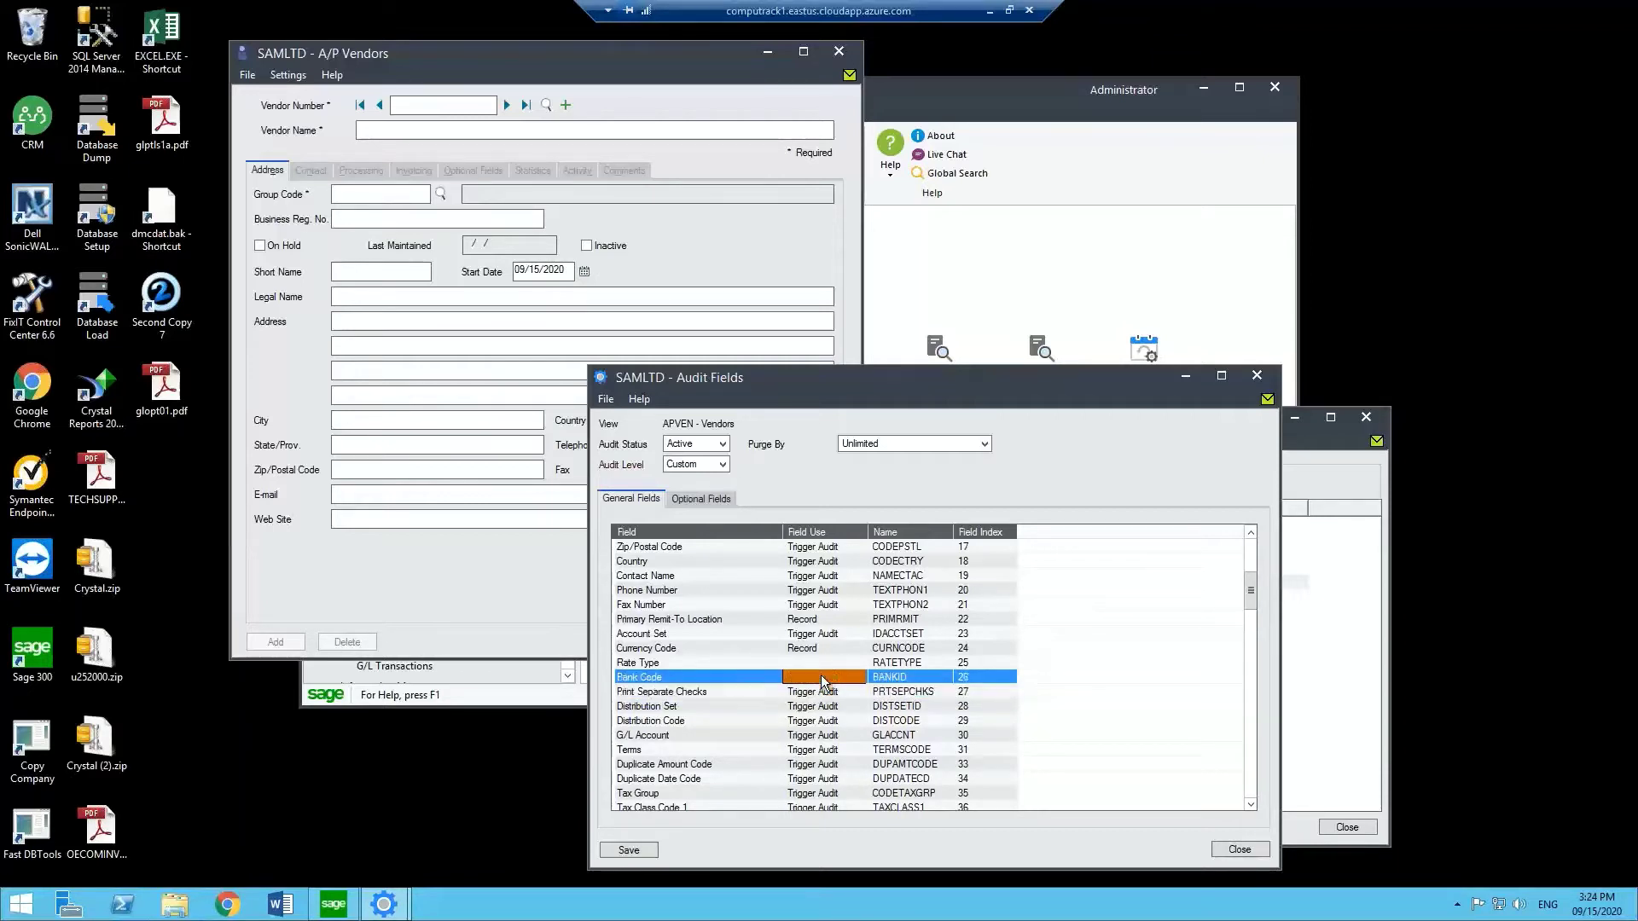
{"action": "left_click", "coordinate": [822, 663]}
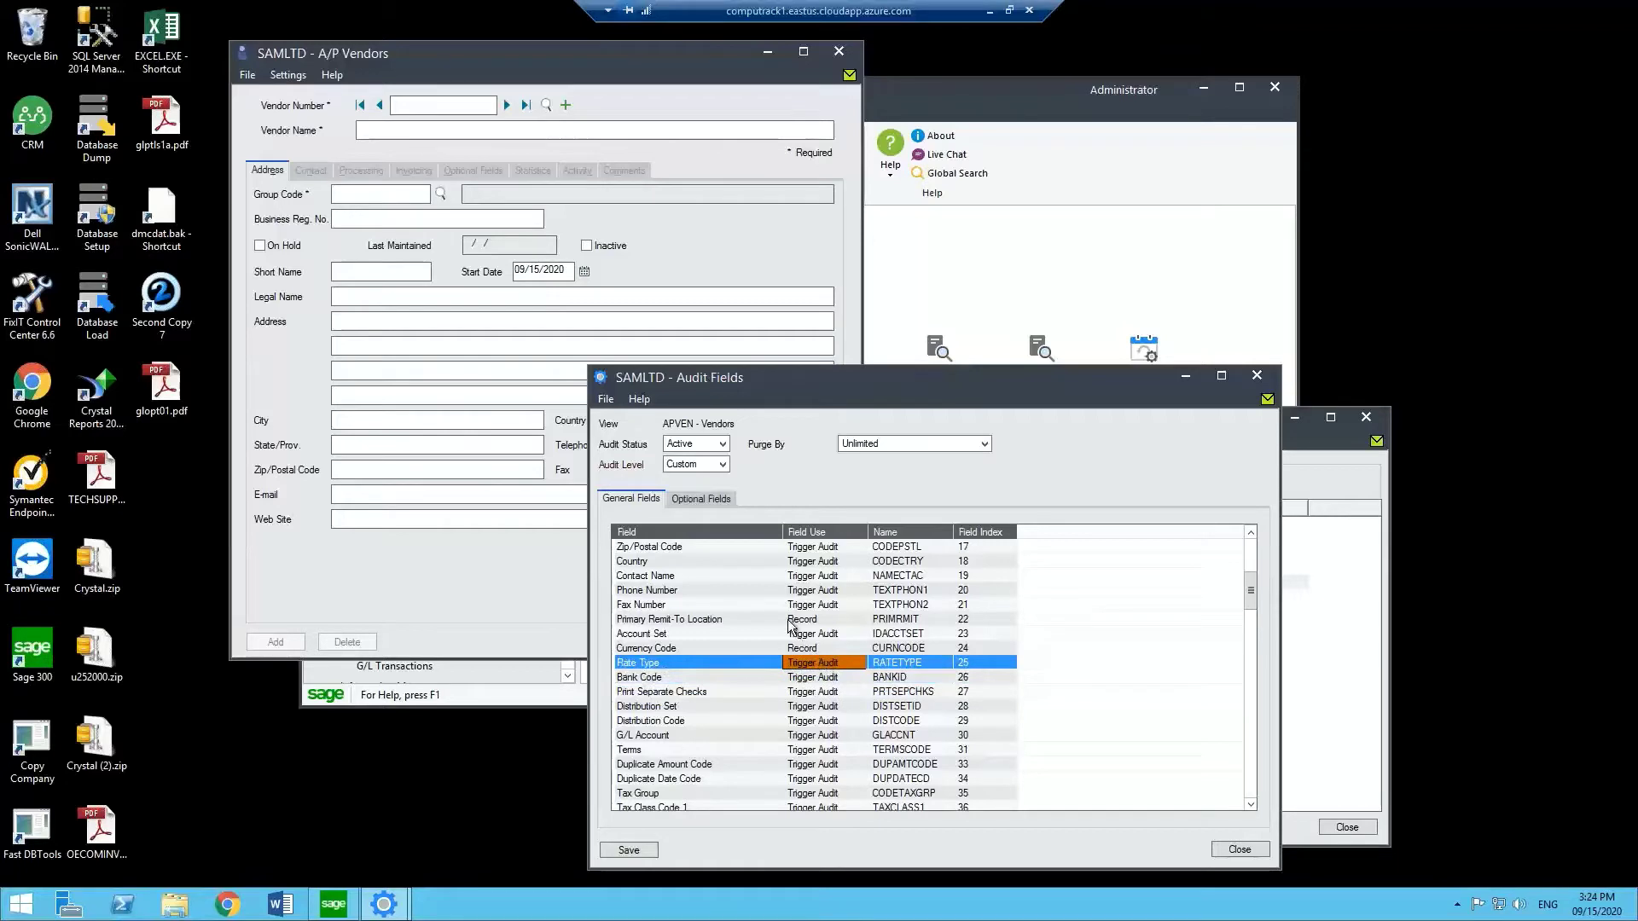
{"action": "left_click", "coordinate": [823, 605]}
{"action": "left_click", "coordinate": [834, 620]}
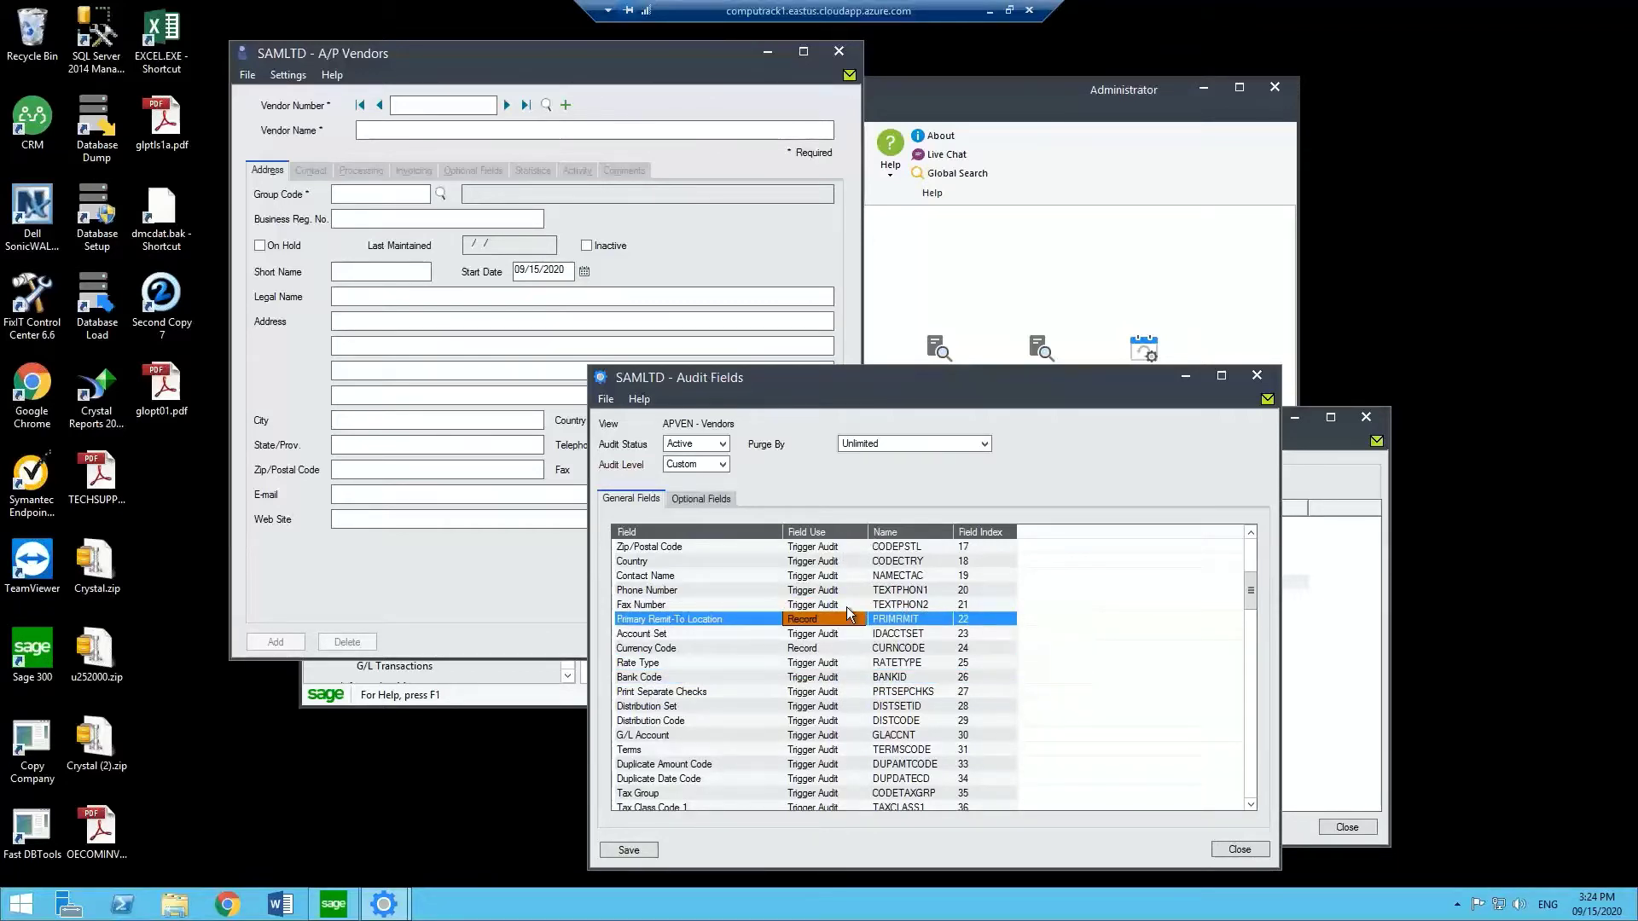
{"action": "left_click", "coordinate": [822, 665]}
{"action": "left_click", "coordinate": [816, 650]}
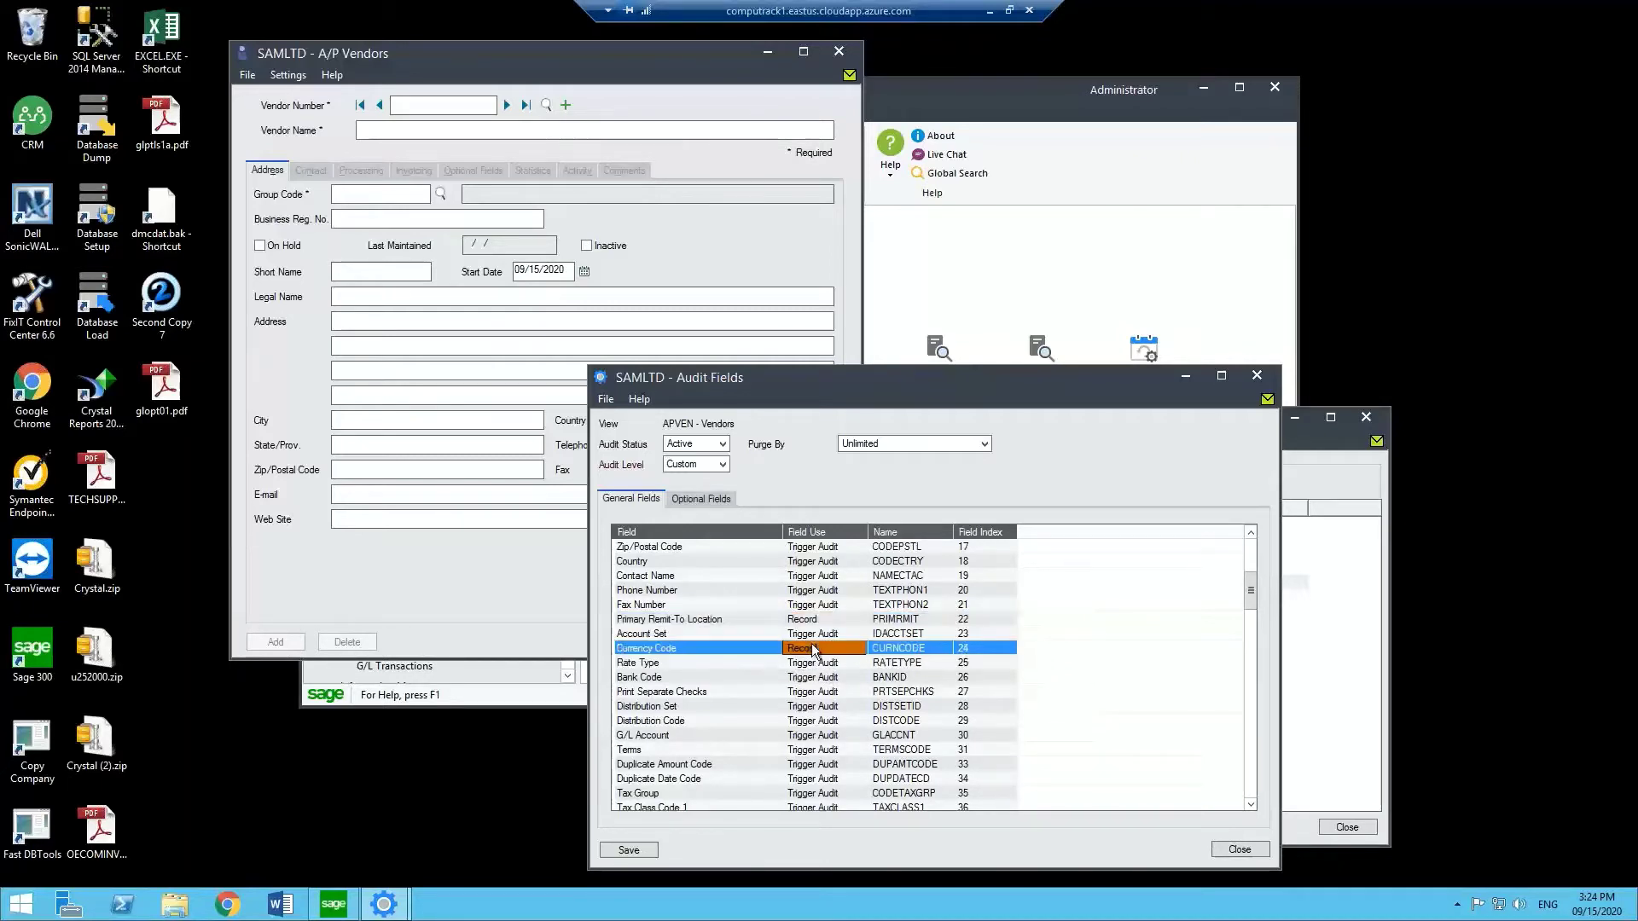
{"action": "left_click", "coordinate": [816, 620]}
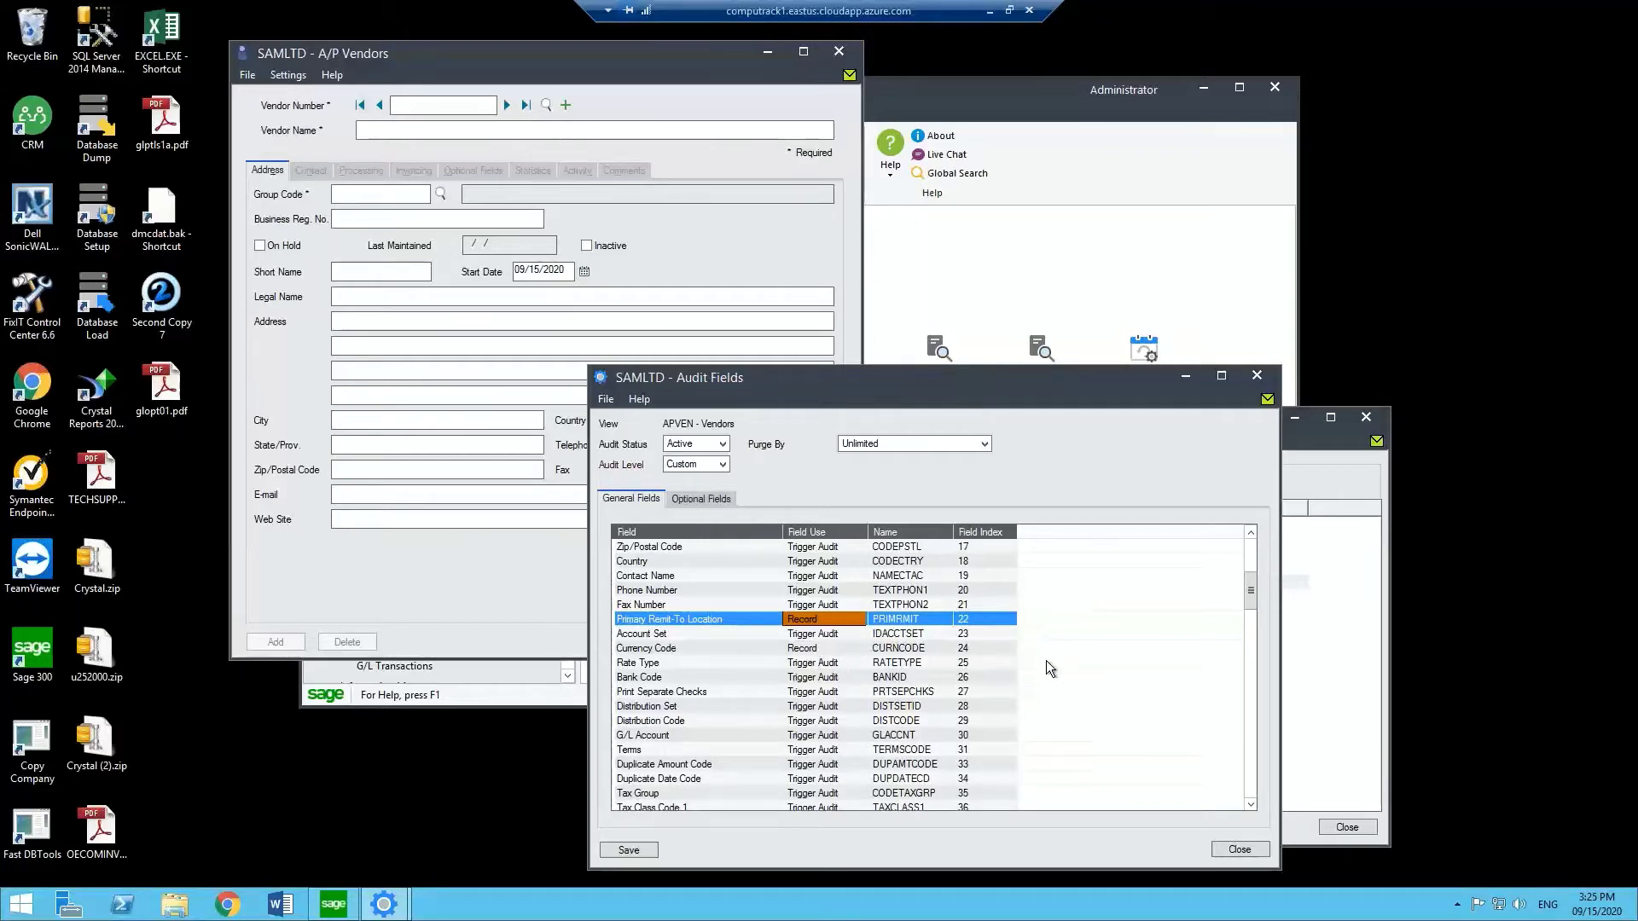
Change Balance Due in Func. Currency field use from Calculated to Record.
{"action": "left_click", "coordinate": [1251, 783]}
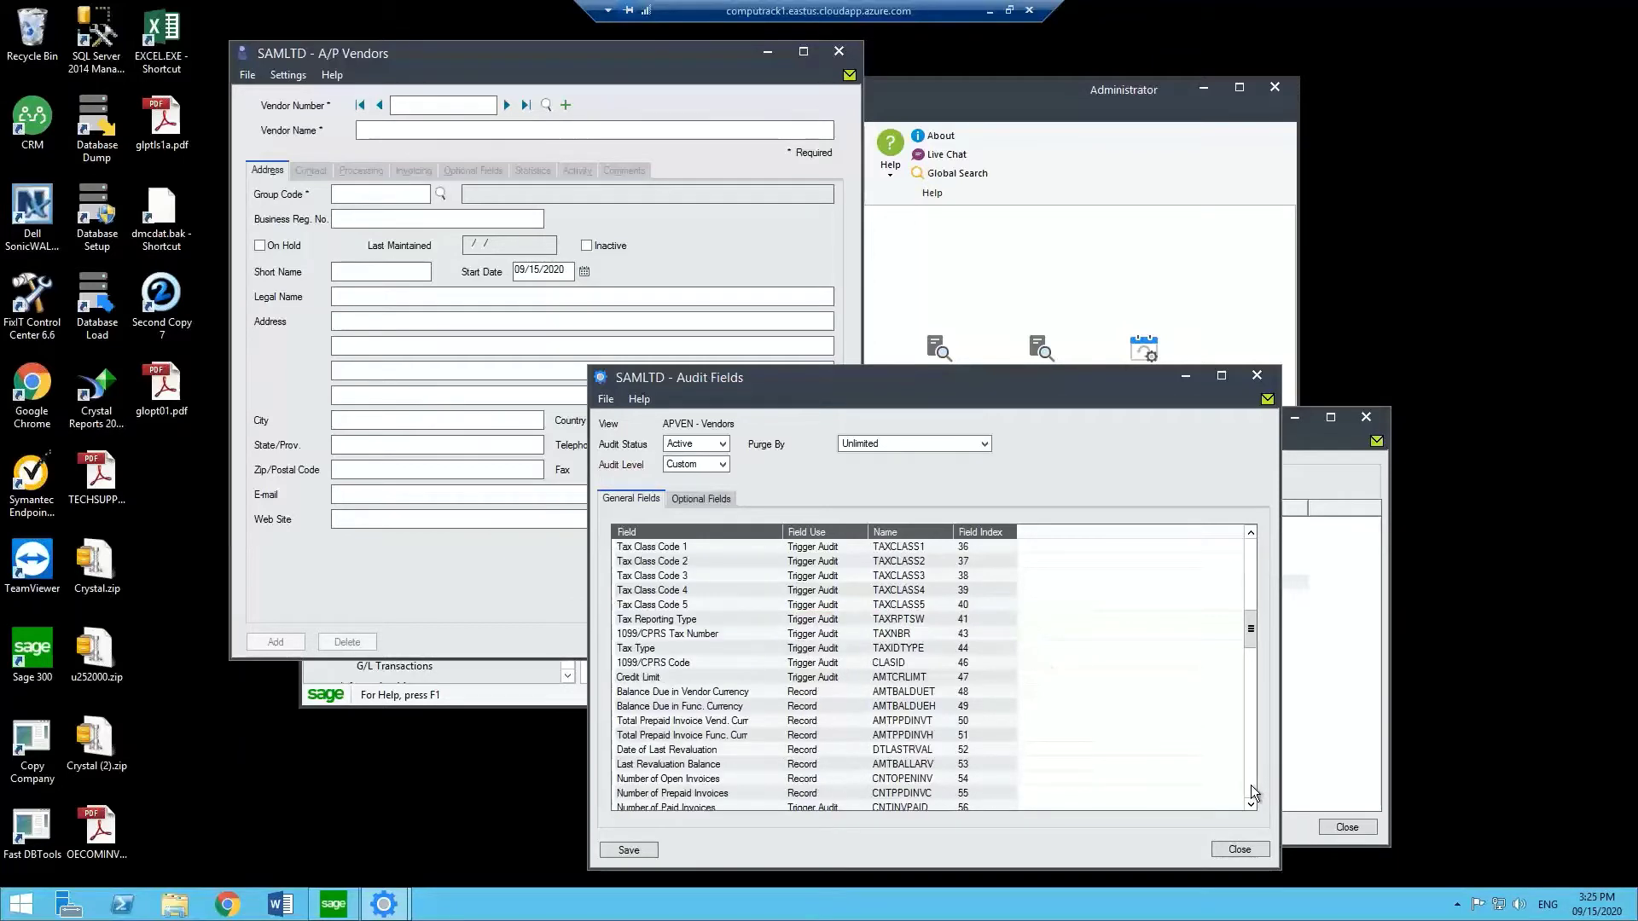
{"action": "left_click", "coordinate": [1250, 785]}
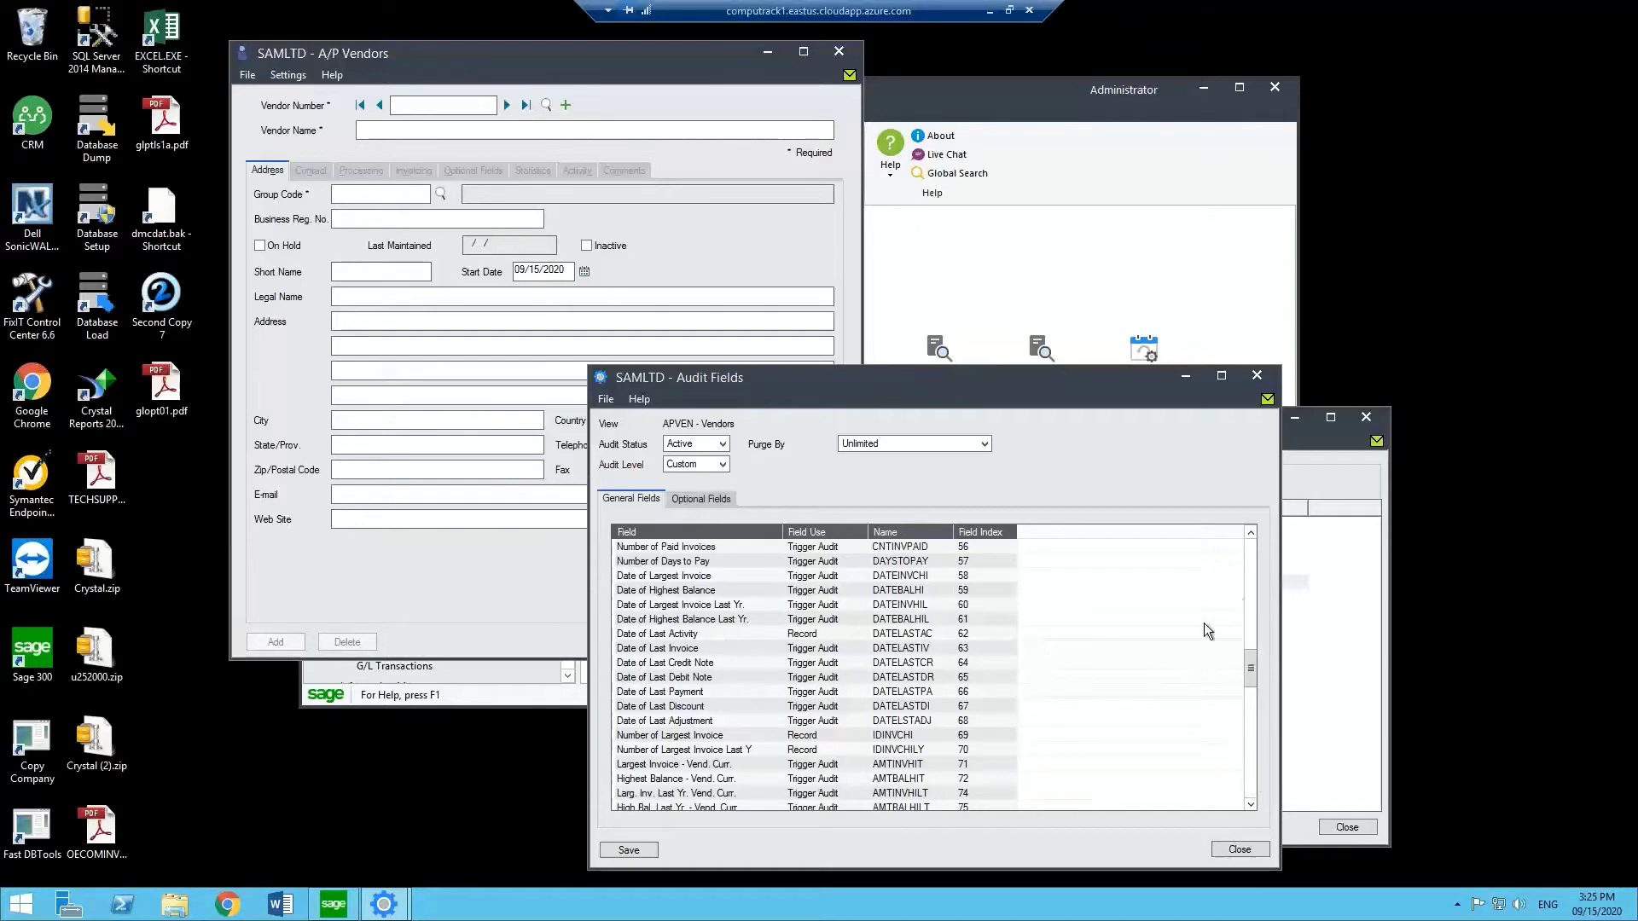
{"action": "left_click", "coordinate": [1249, 587]}
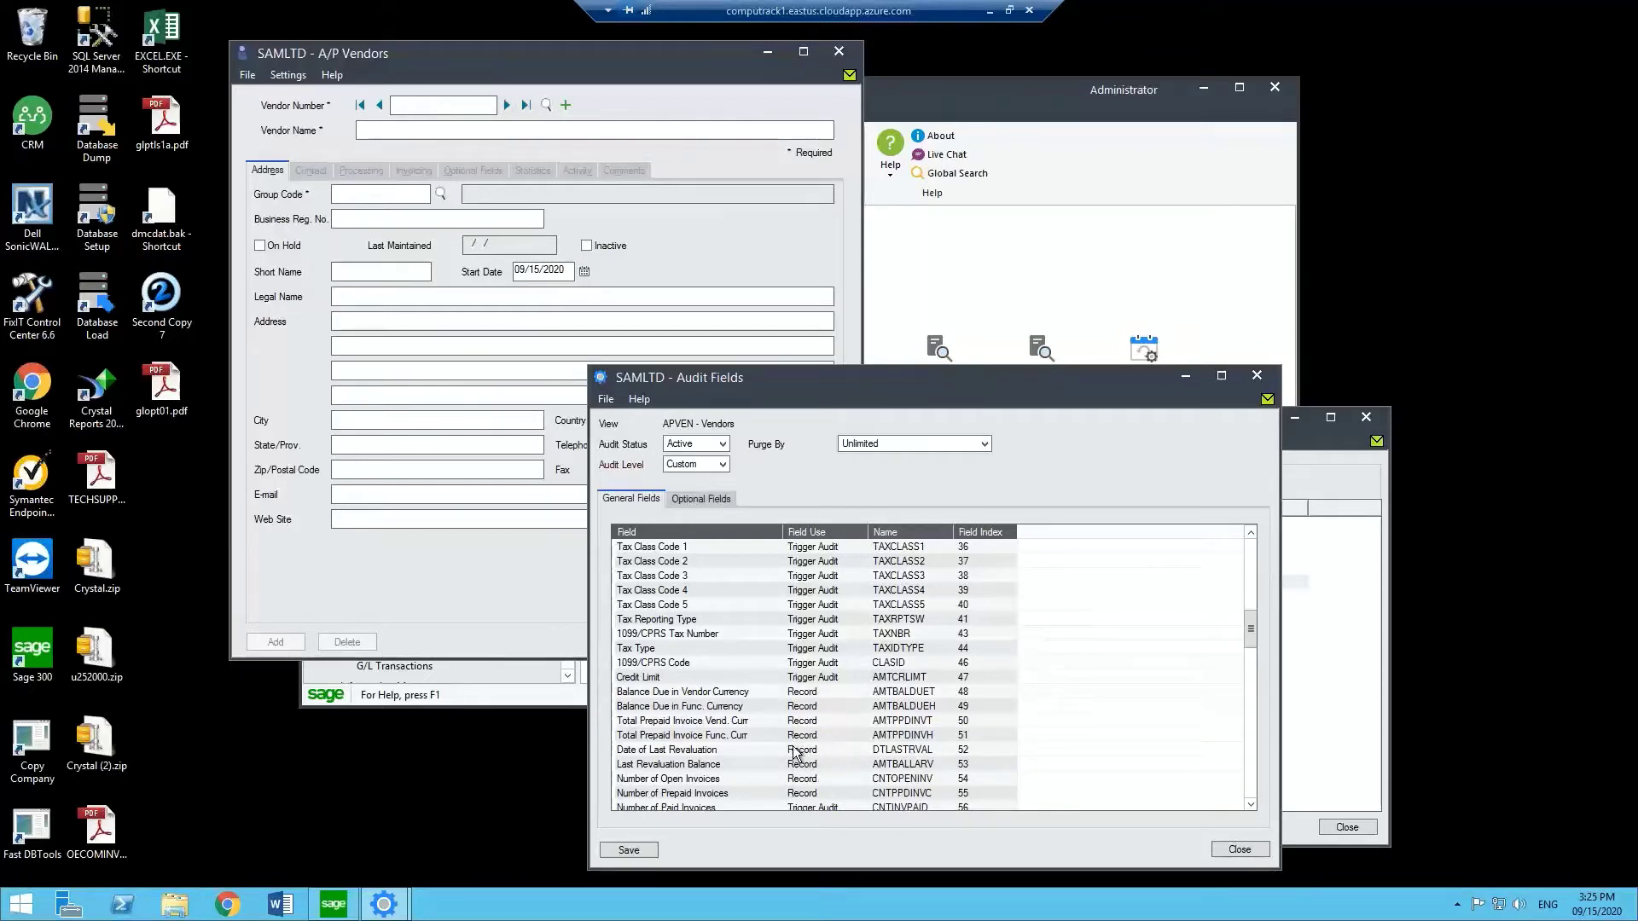
{"action": "left_click", "coordinate": [808, 708]}
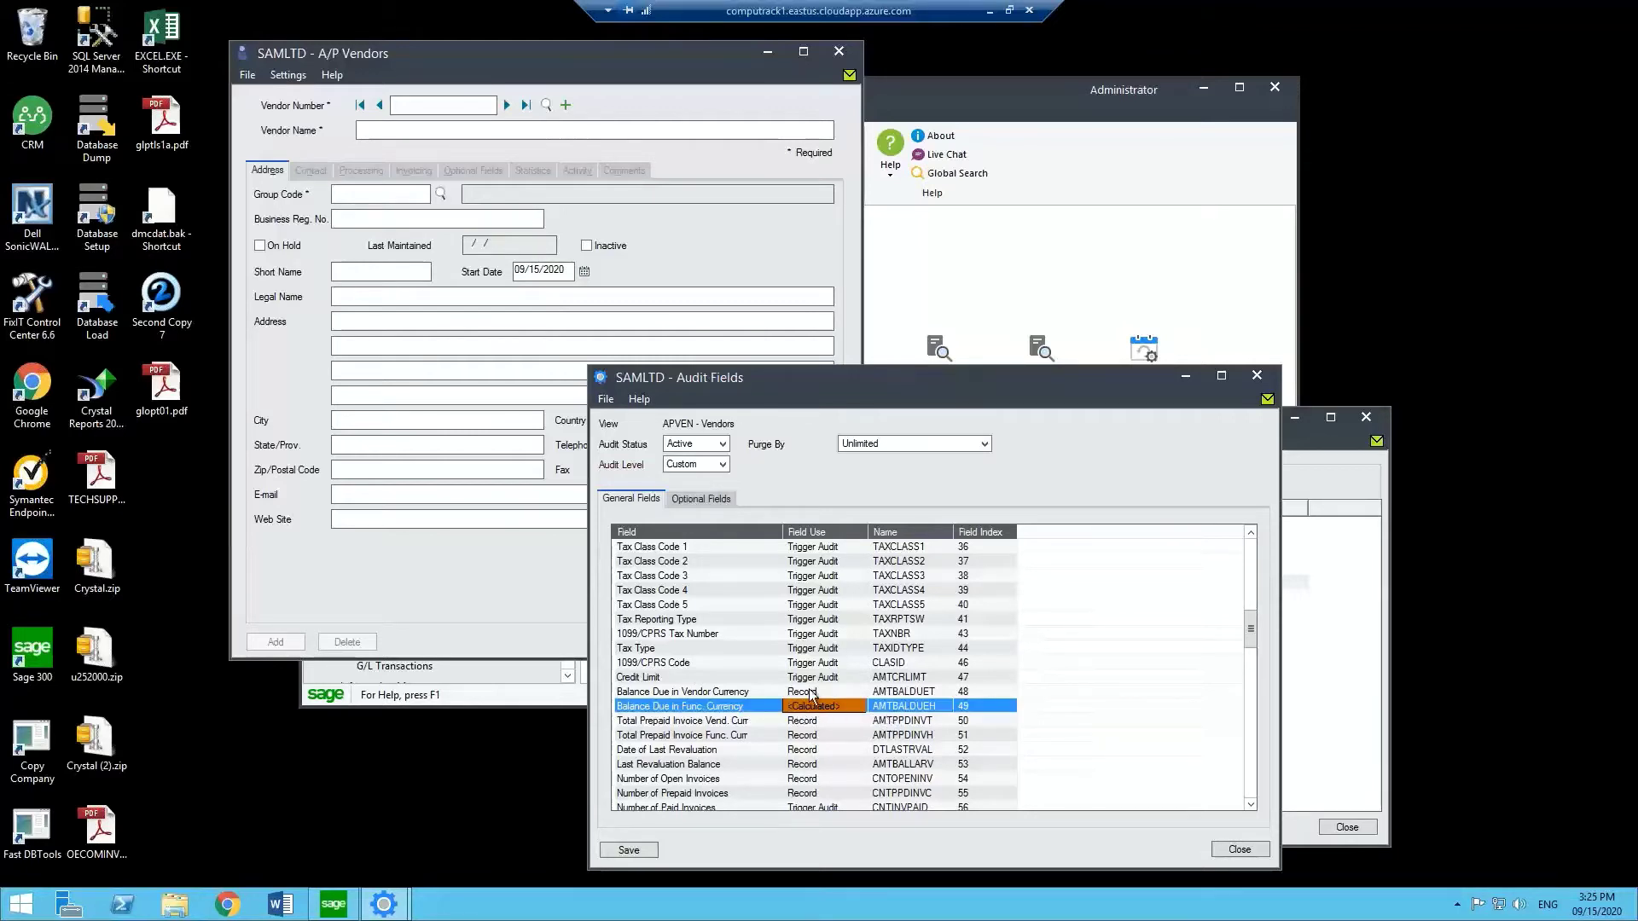
{"action": "double_click", "coordinate": [811, 710]}
{"action": "left_click", "coordinate": [1250, 554]}
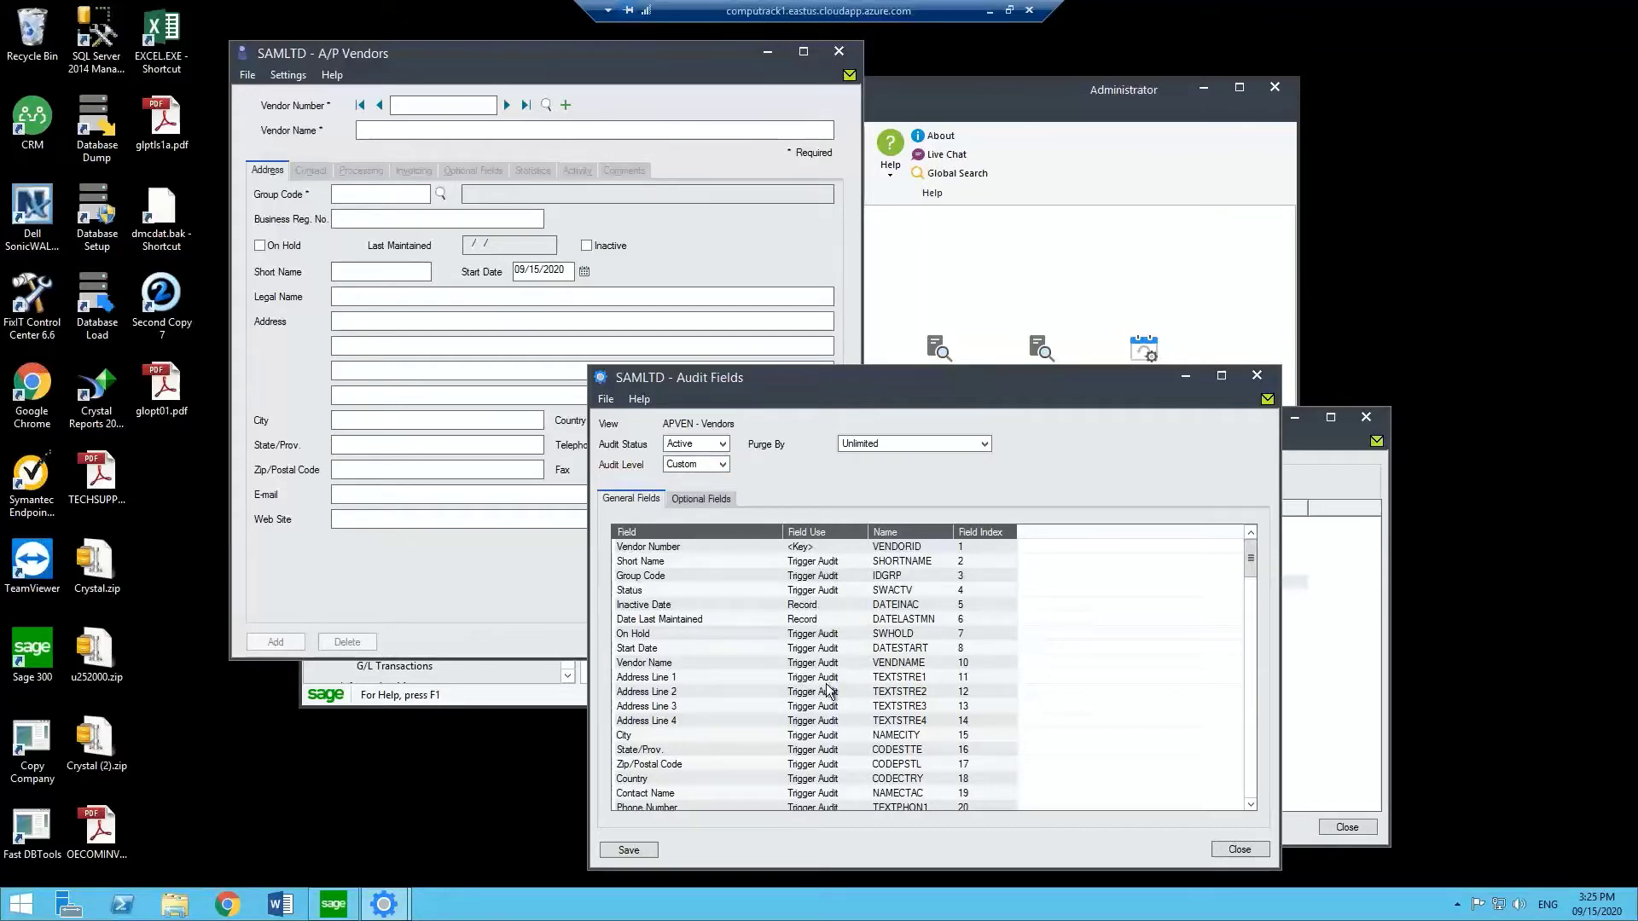
Set the Vendors audit level to High and save the audit field settings.
{"action": "left_click", "coordinate": [812, 692]}
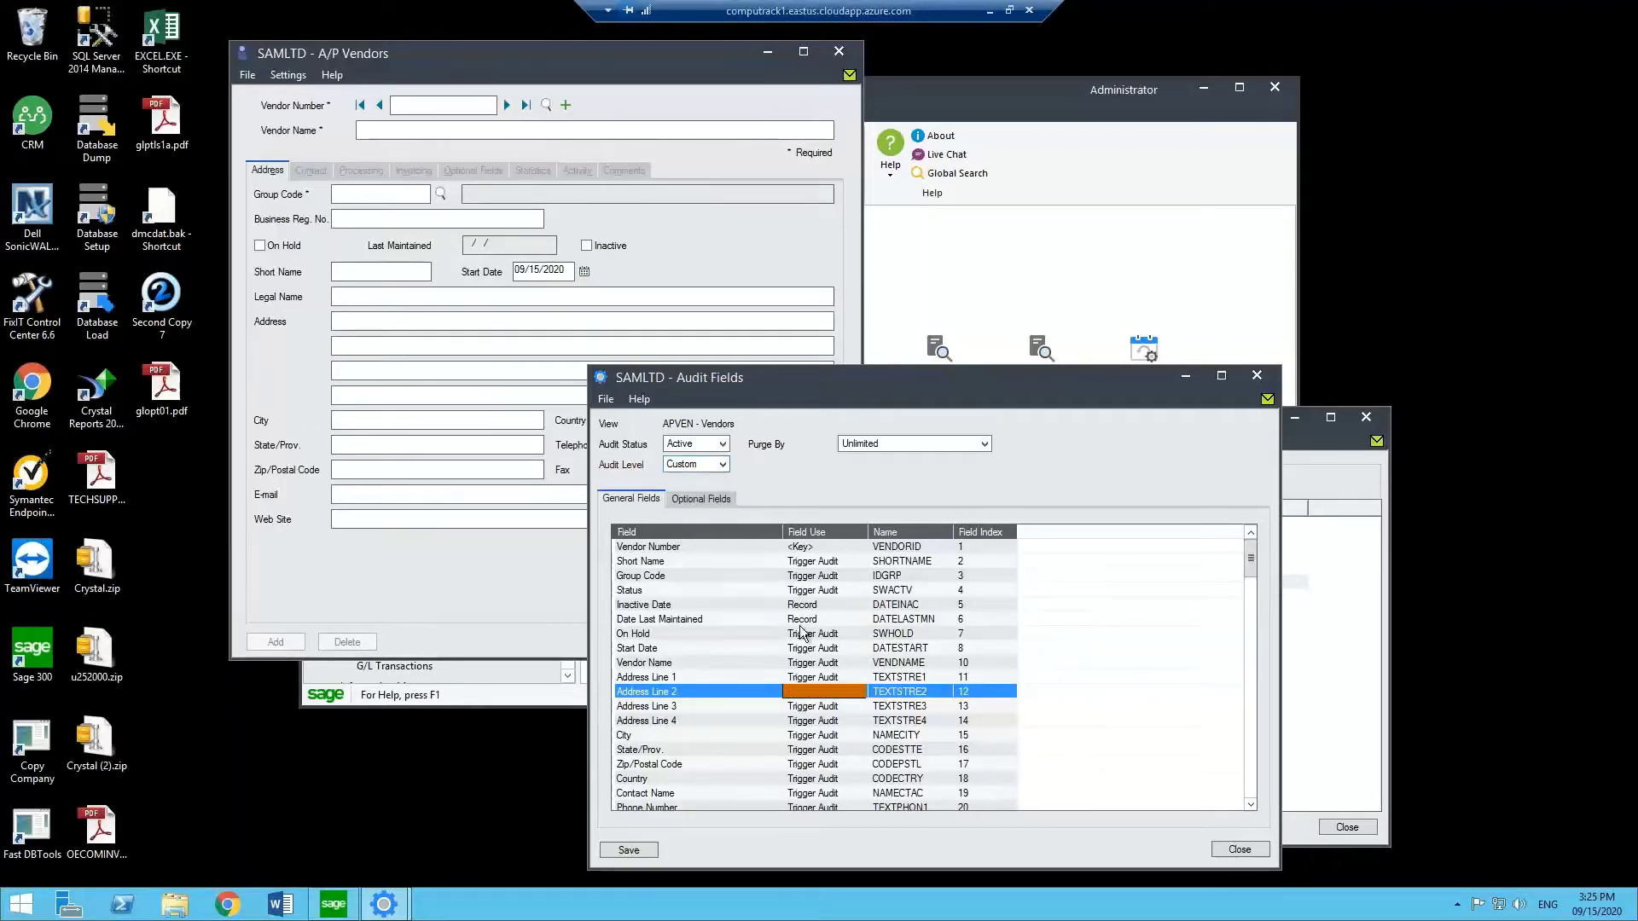
{"action": "left_click", "coordinate": [724, 468]}
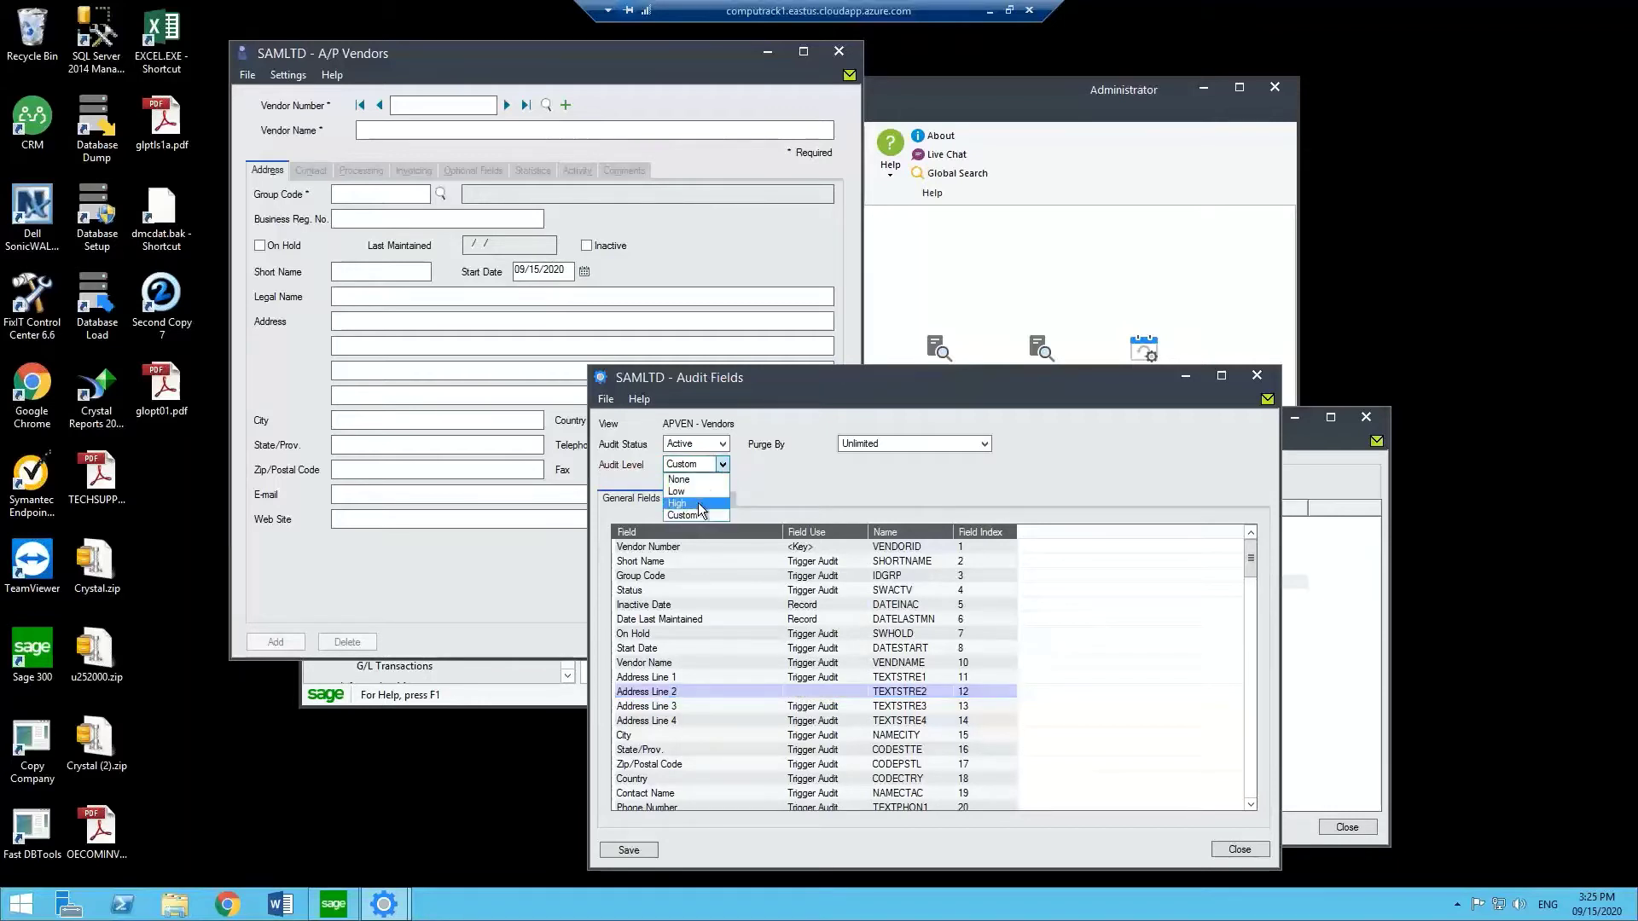
{"action": "left_click", "coordinate": [698, 503]}
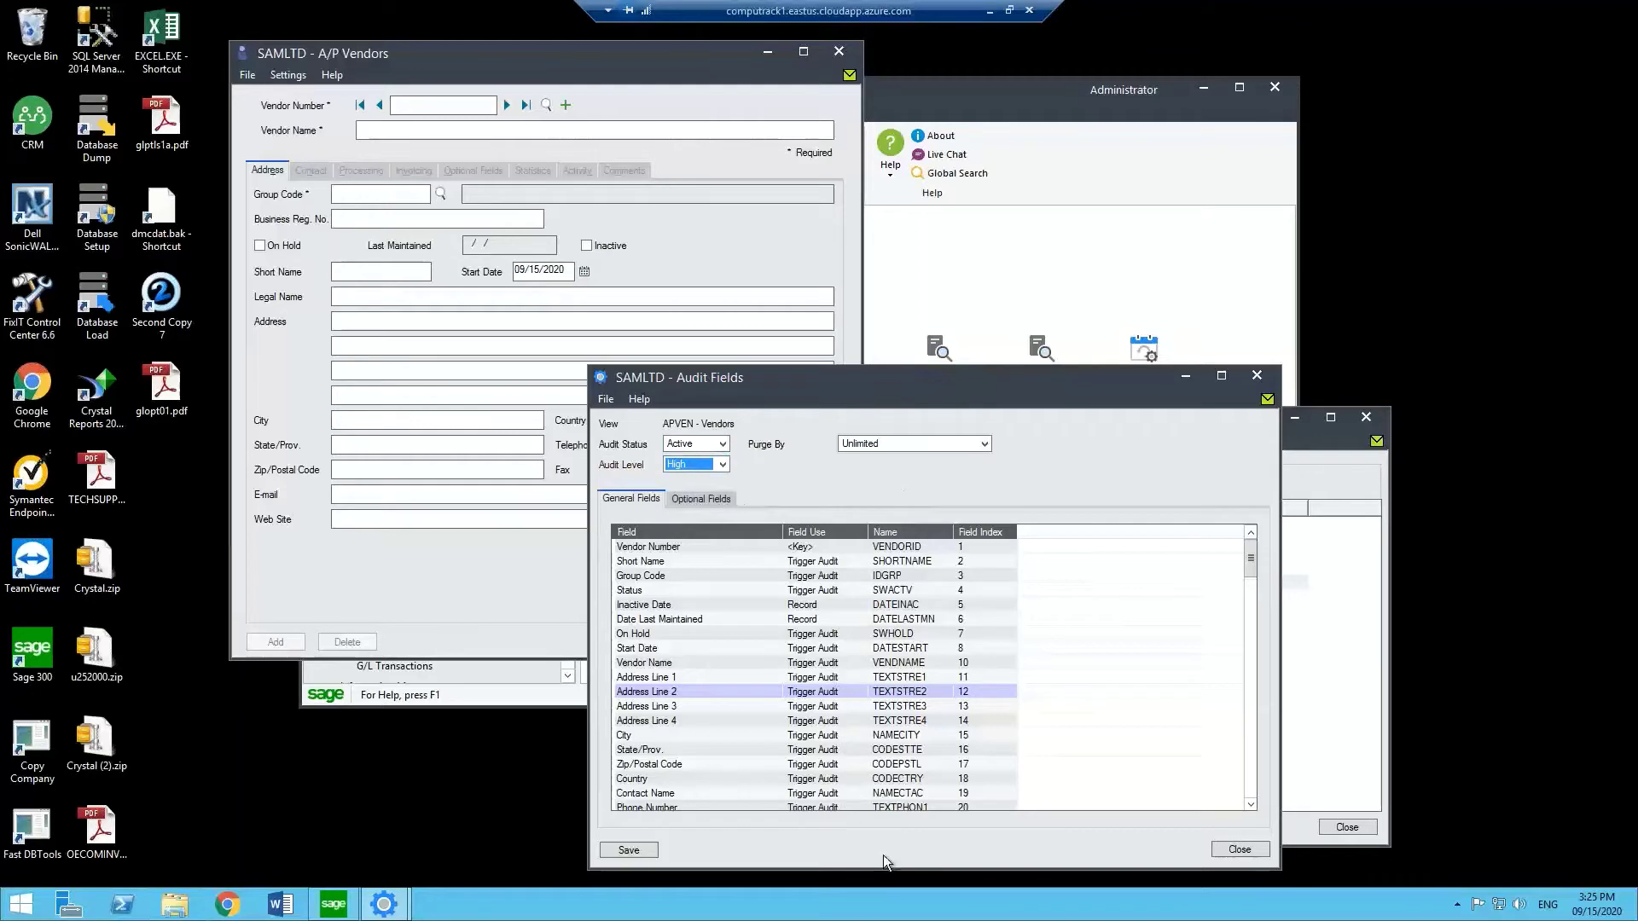
{"action": "left_click", "coordinate": [652, 849]}
Close Audit Fields, Audit Logger and A/P Vendors, then bring up Open Company.
{"action": "left_click", "coordinate": [1238, 849]}
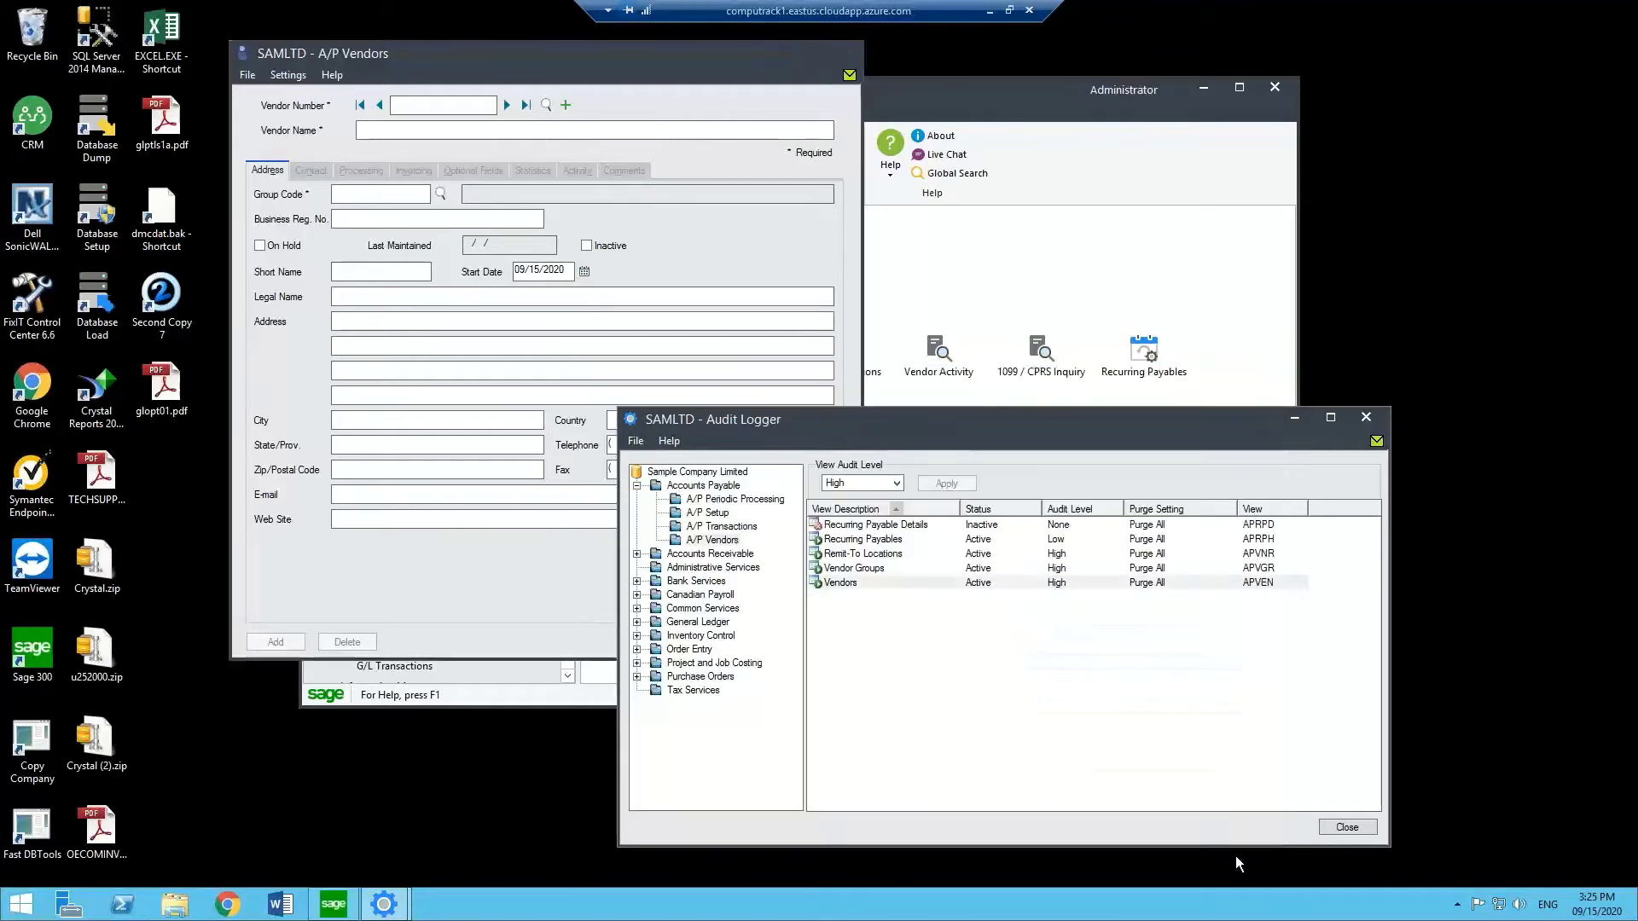
{"action": "left_click", "coordinate": [1346, 826]}
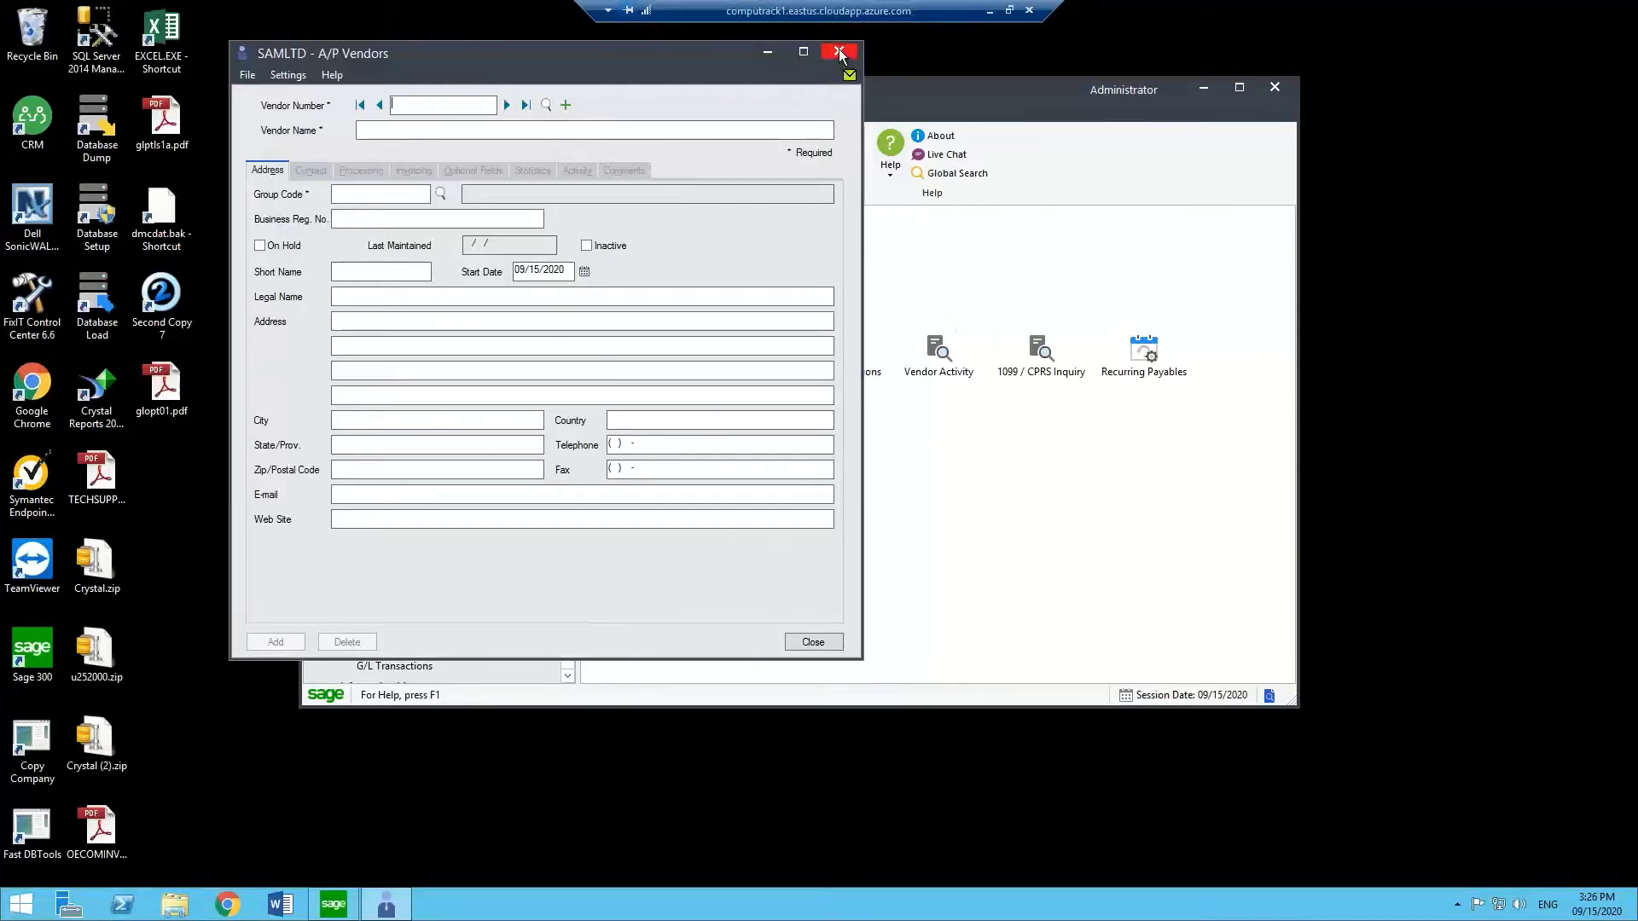
{"action": "left_click", "coordinate": [838, 49]}
{"action": "left_click", "coordinate": [331, 154]}
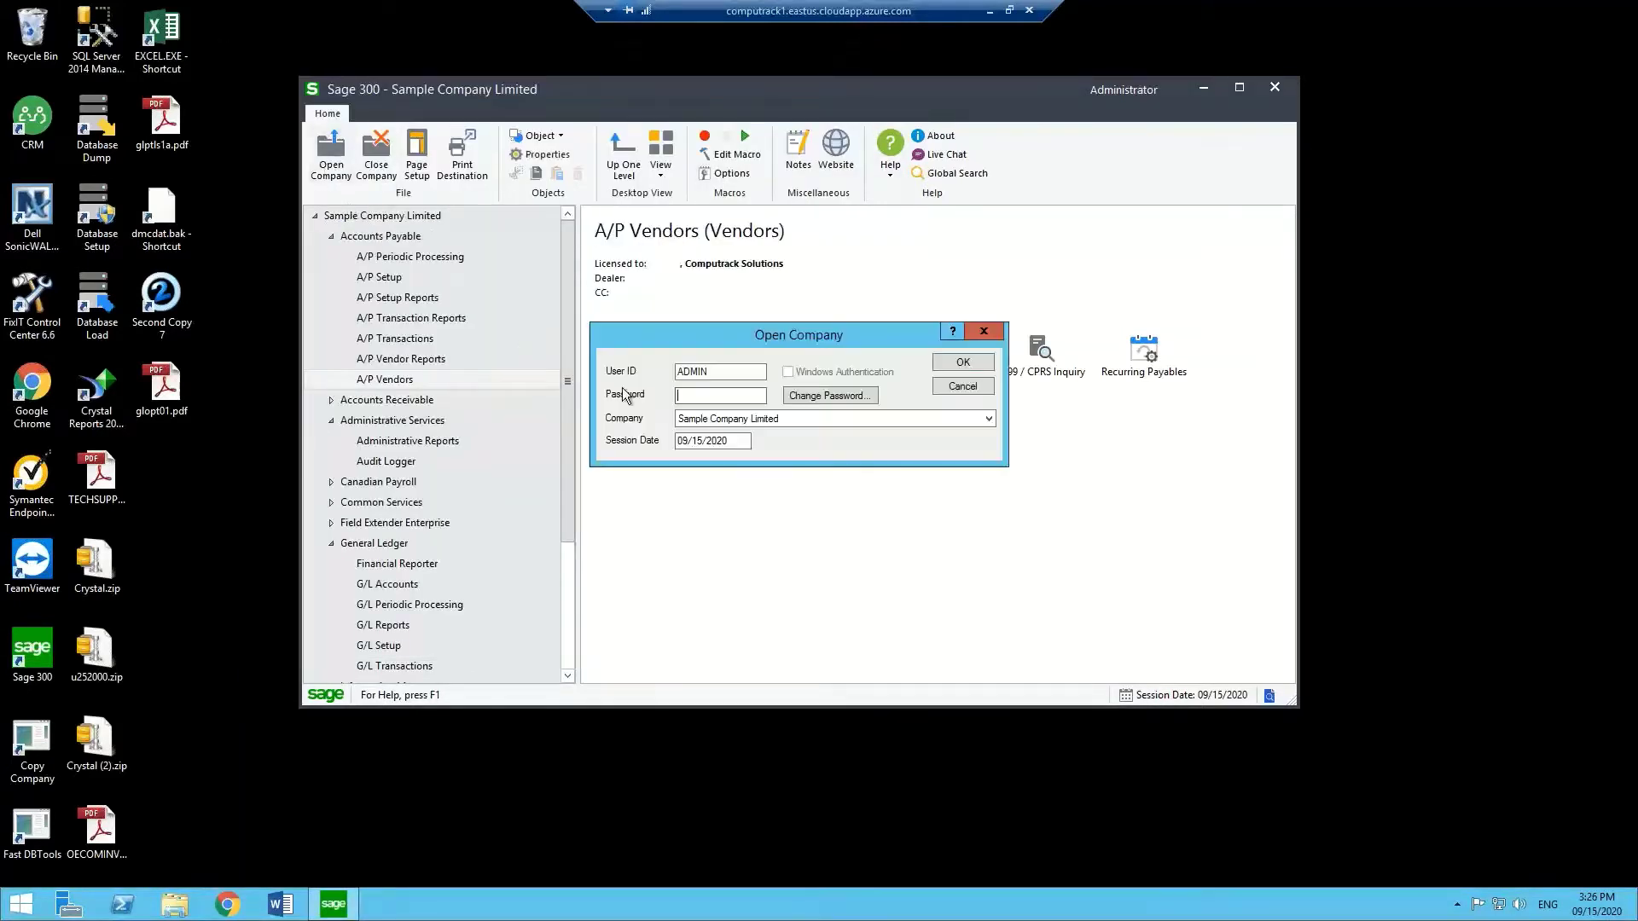
Sign in to the company with a different user ID and its password.
{"action": "key", "text": "shift+Tab"}
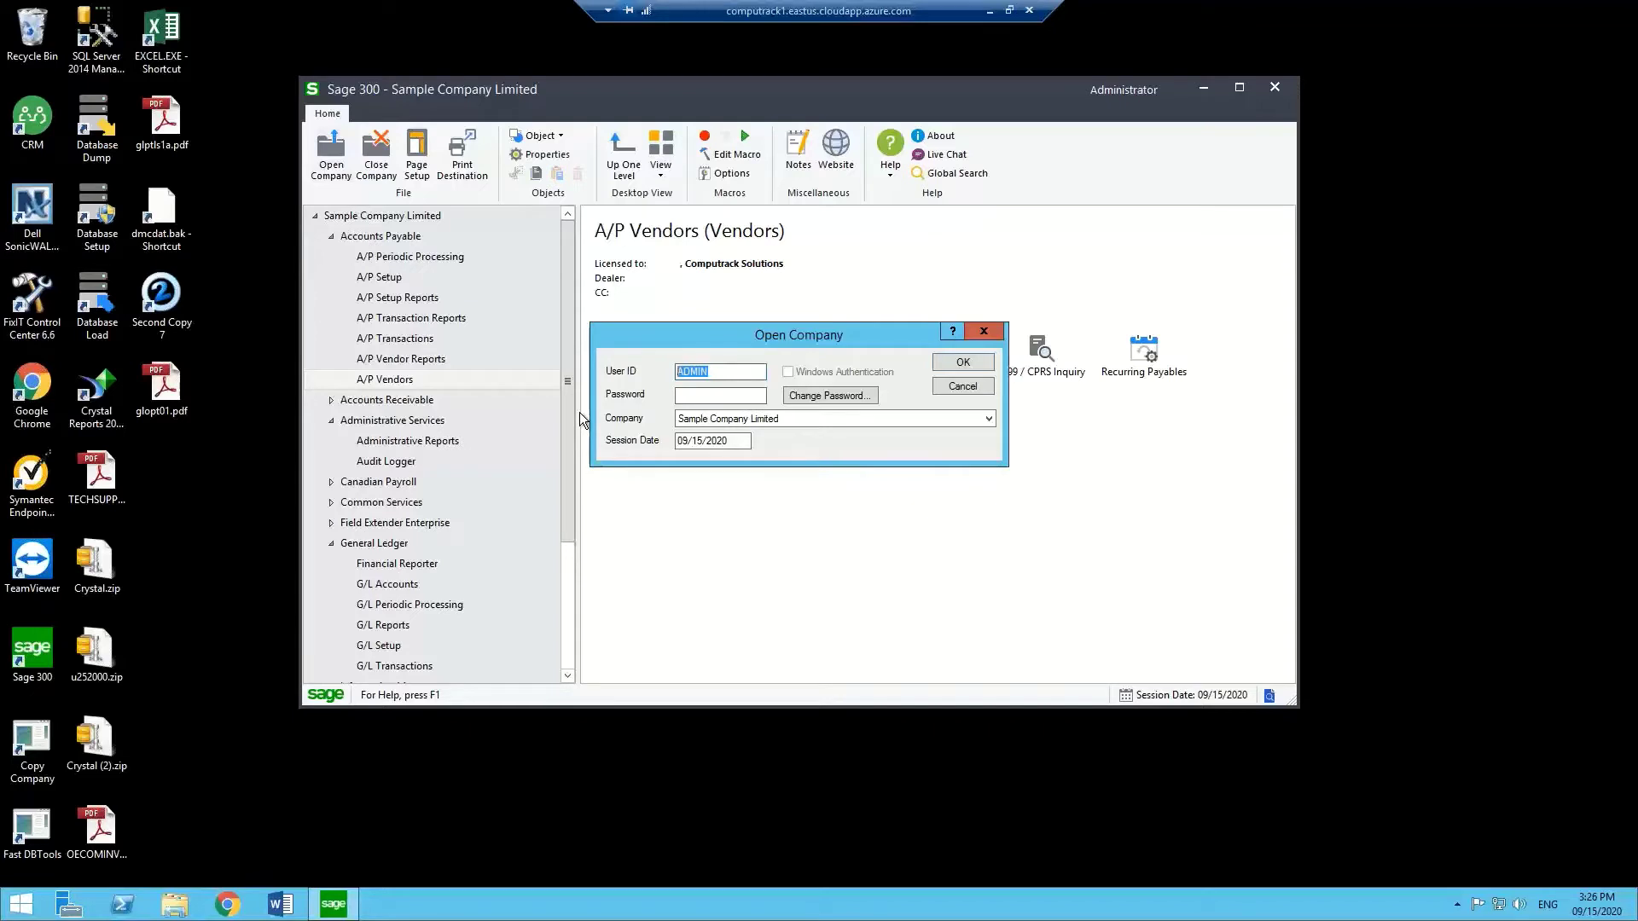
{"action": "key", "text": "Tab"}
{"action": "key", "text": "Return"}
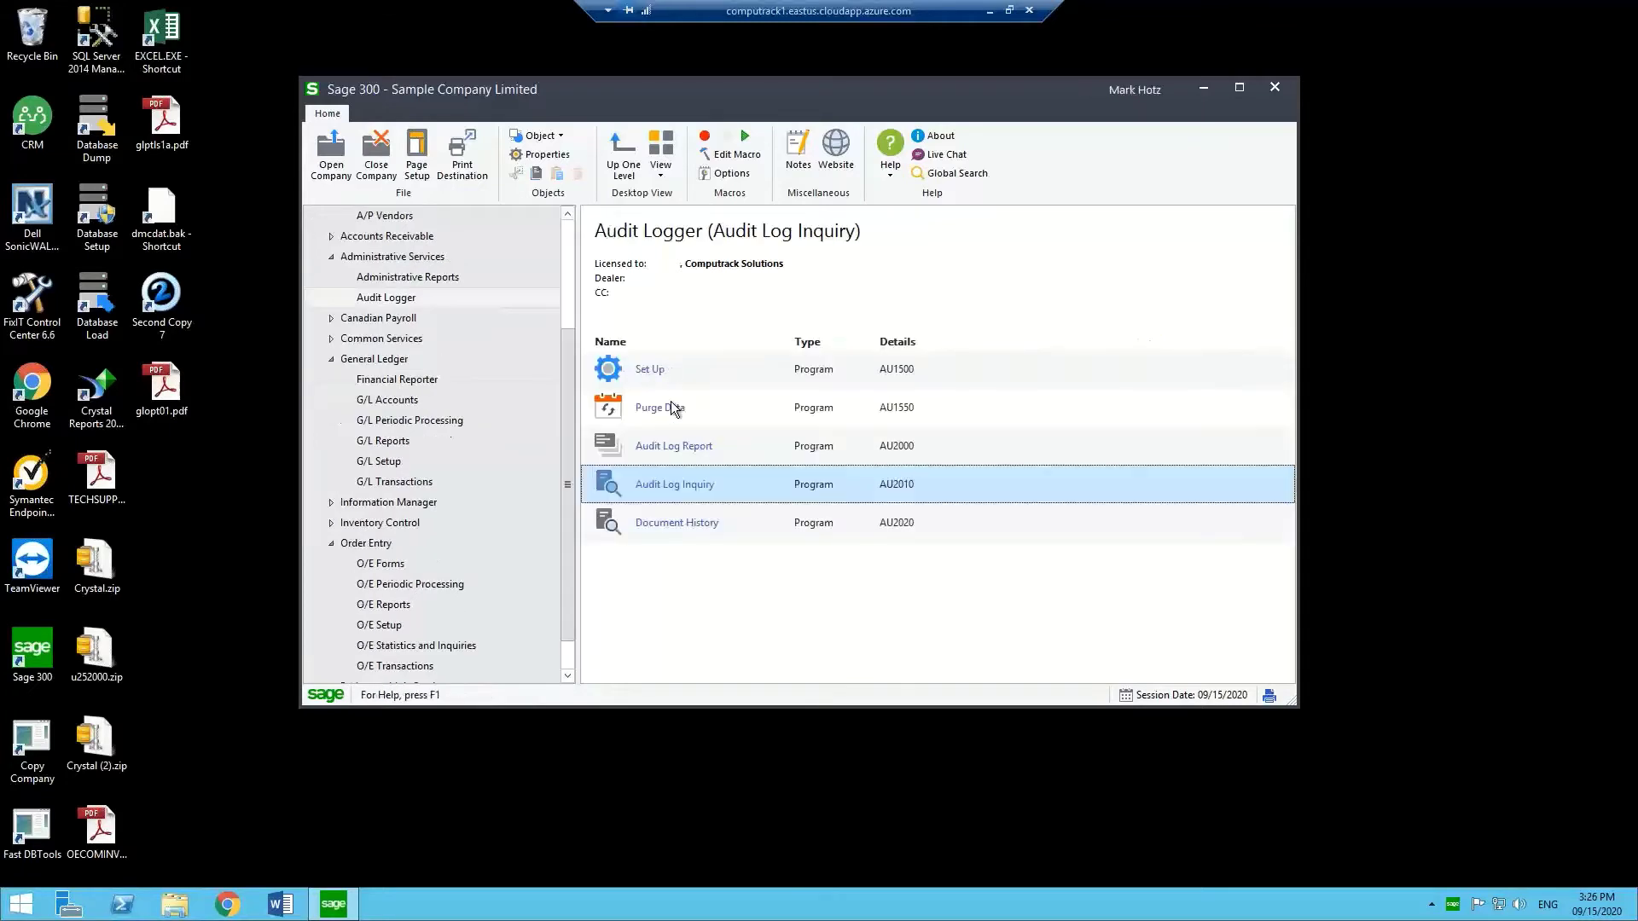
Add 'Apartment 100' as address line 2 of vendor 1400 Coastal Heating of Ottawa and save.
{"action": "left_click", "coordinate": [398, 217]}
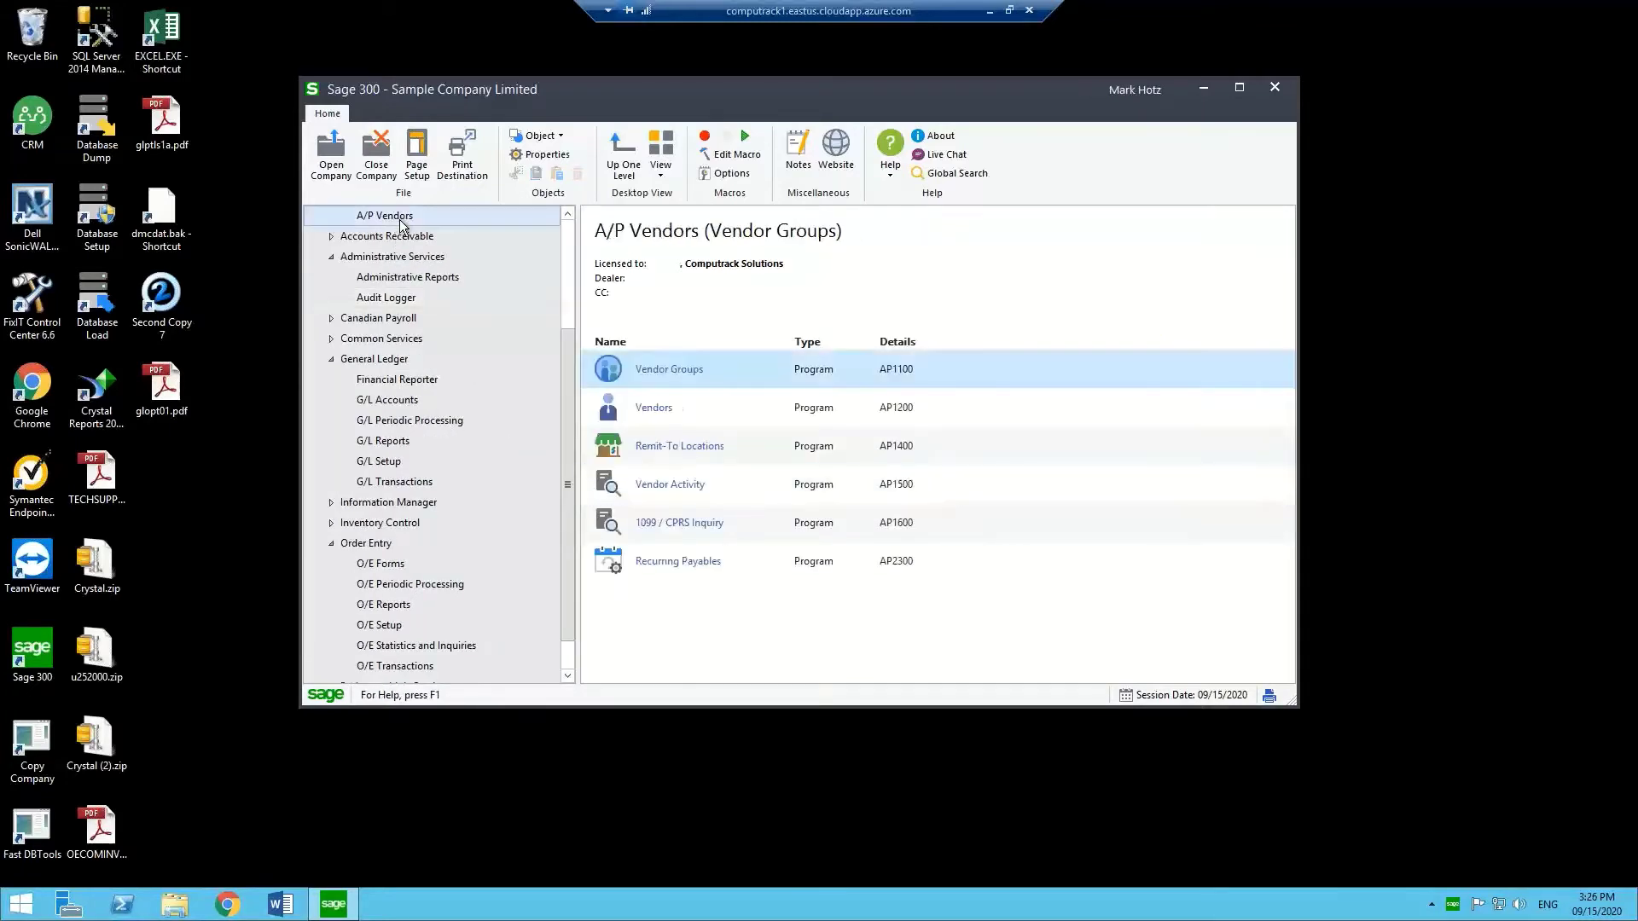
{"action": "left_click", "coordinate": [648, 408]}
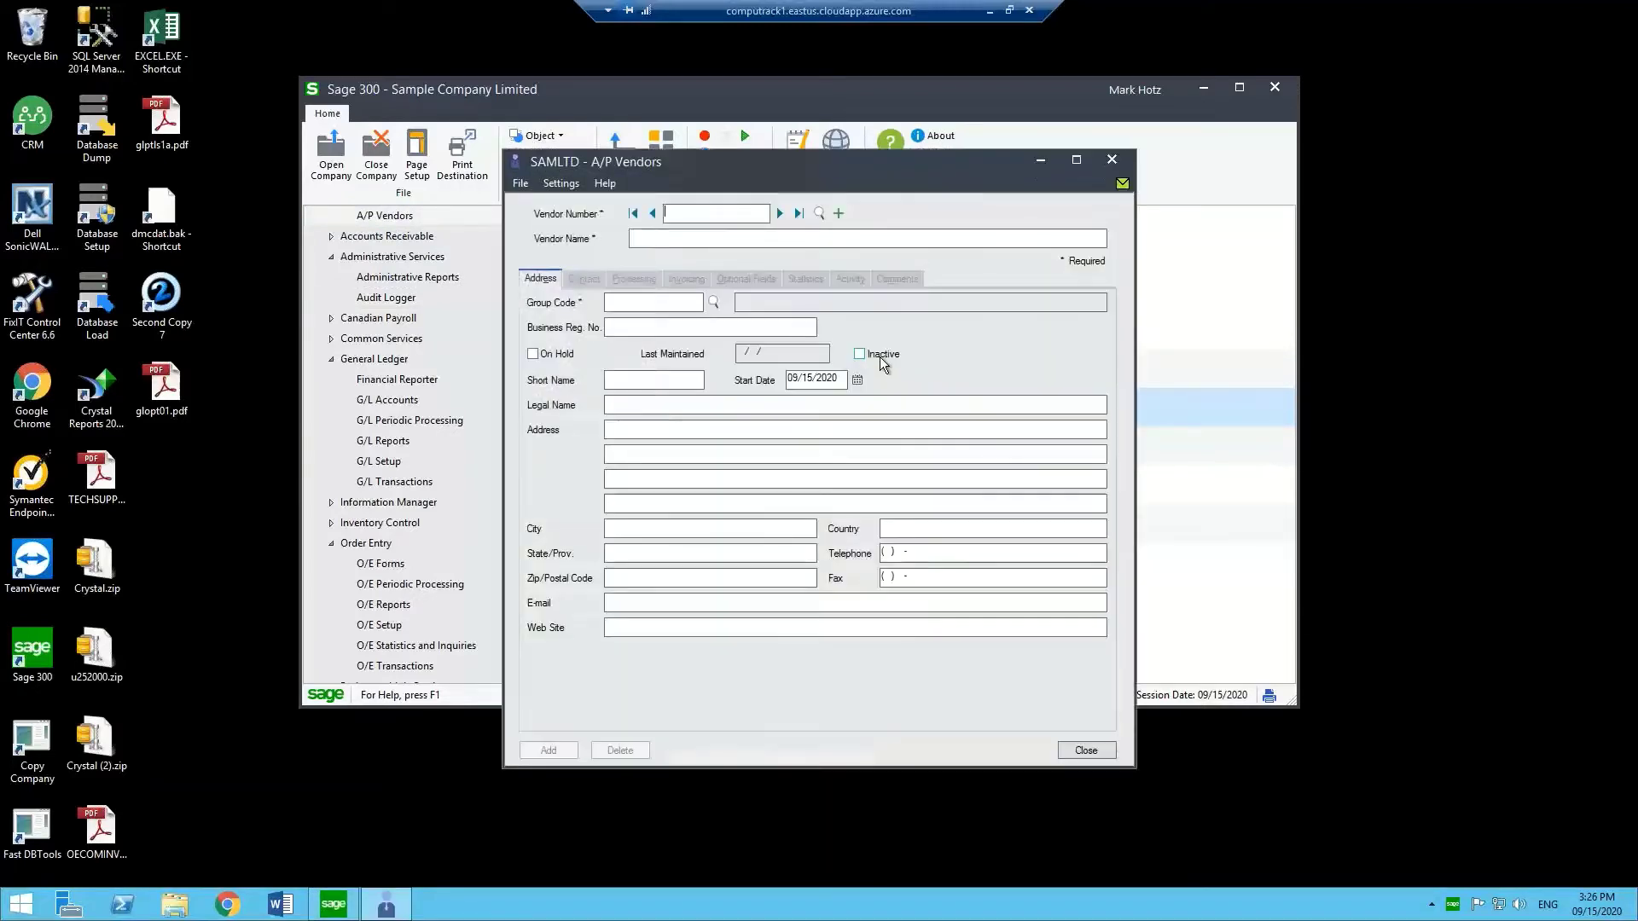
{"action": "left_click", "coordinate": [777, 213]}
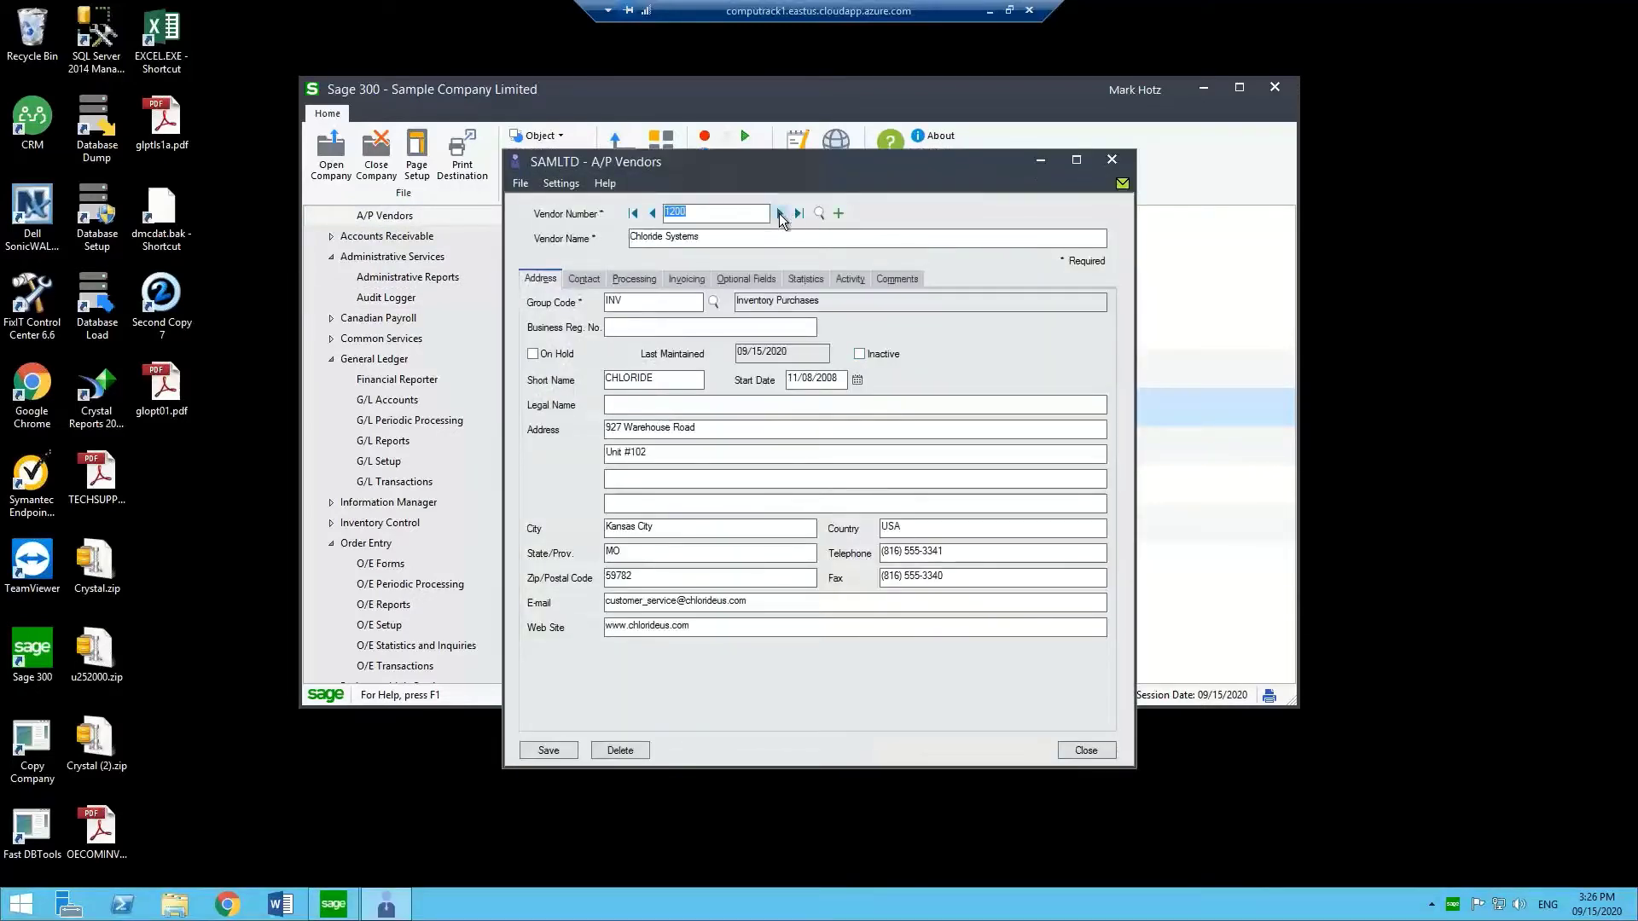
{"action": "left_click", "coordinate": [778, 214]}
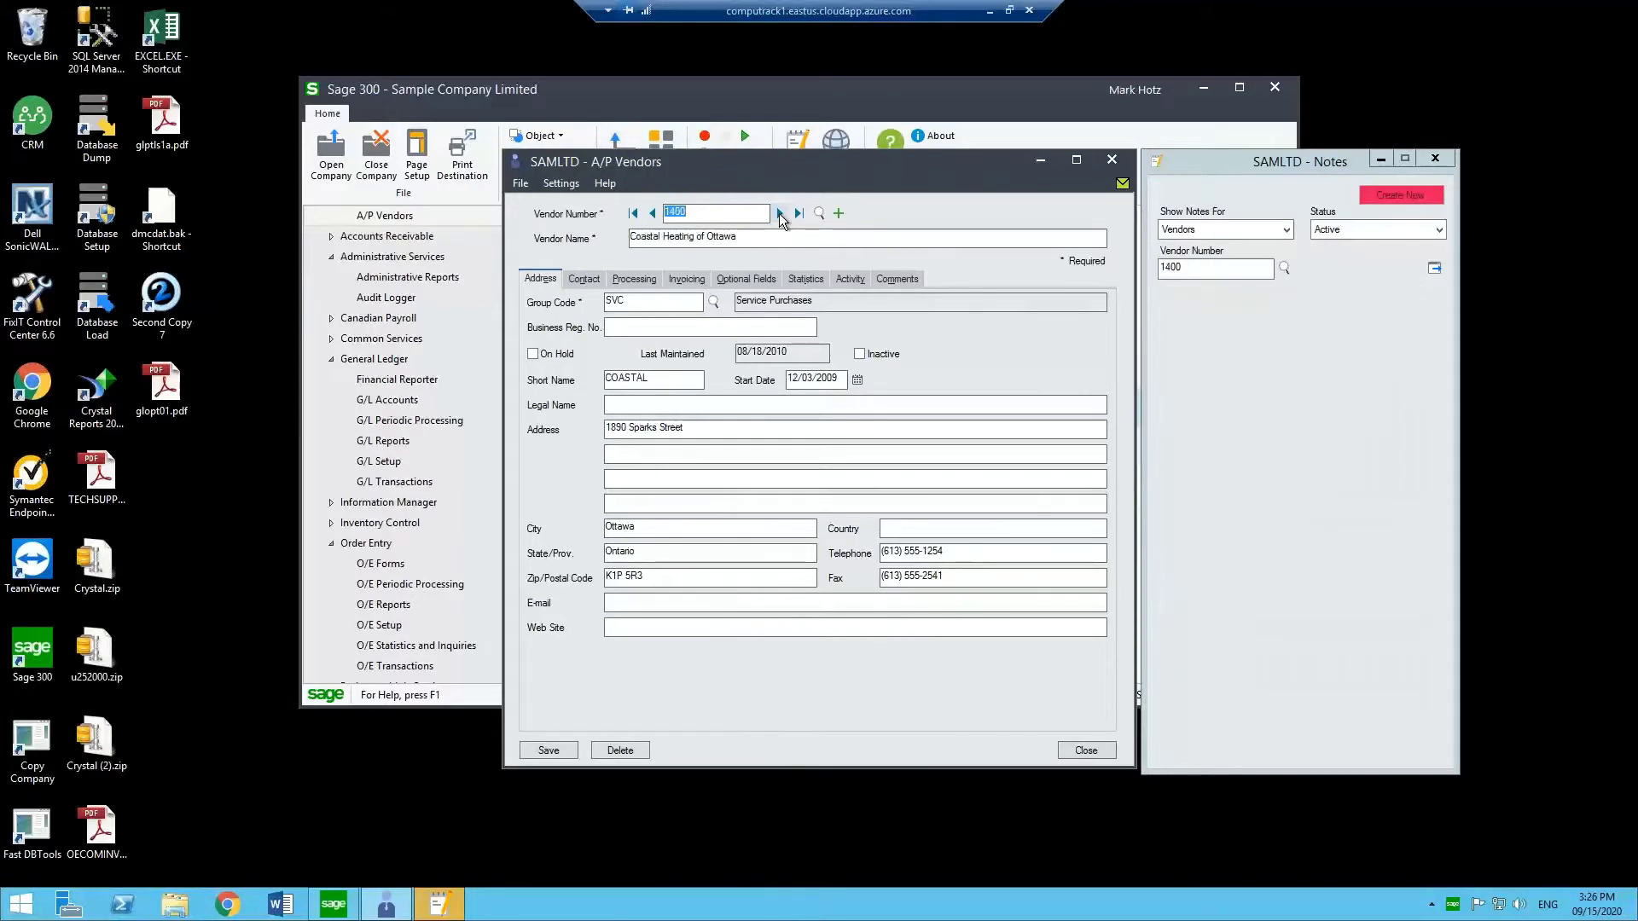
{"action": "left_click", "coordinate": [703, 444]}
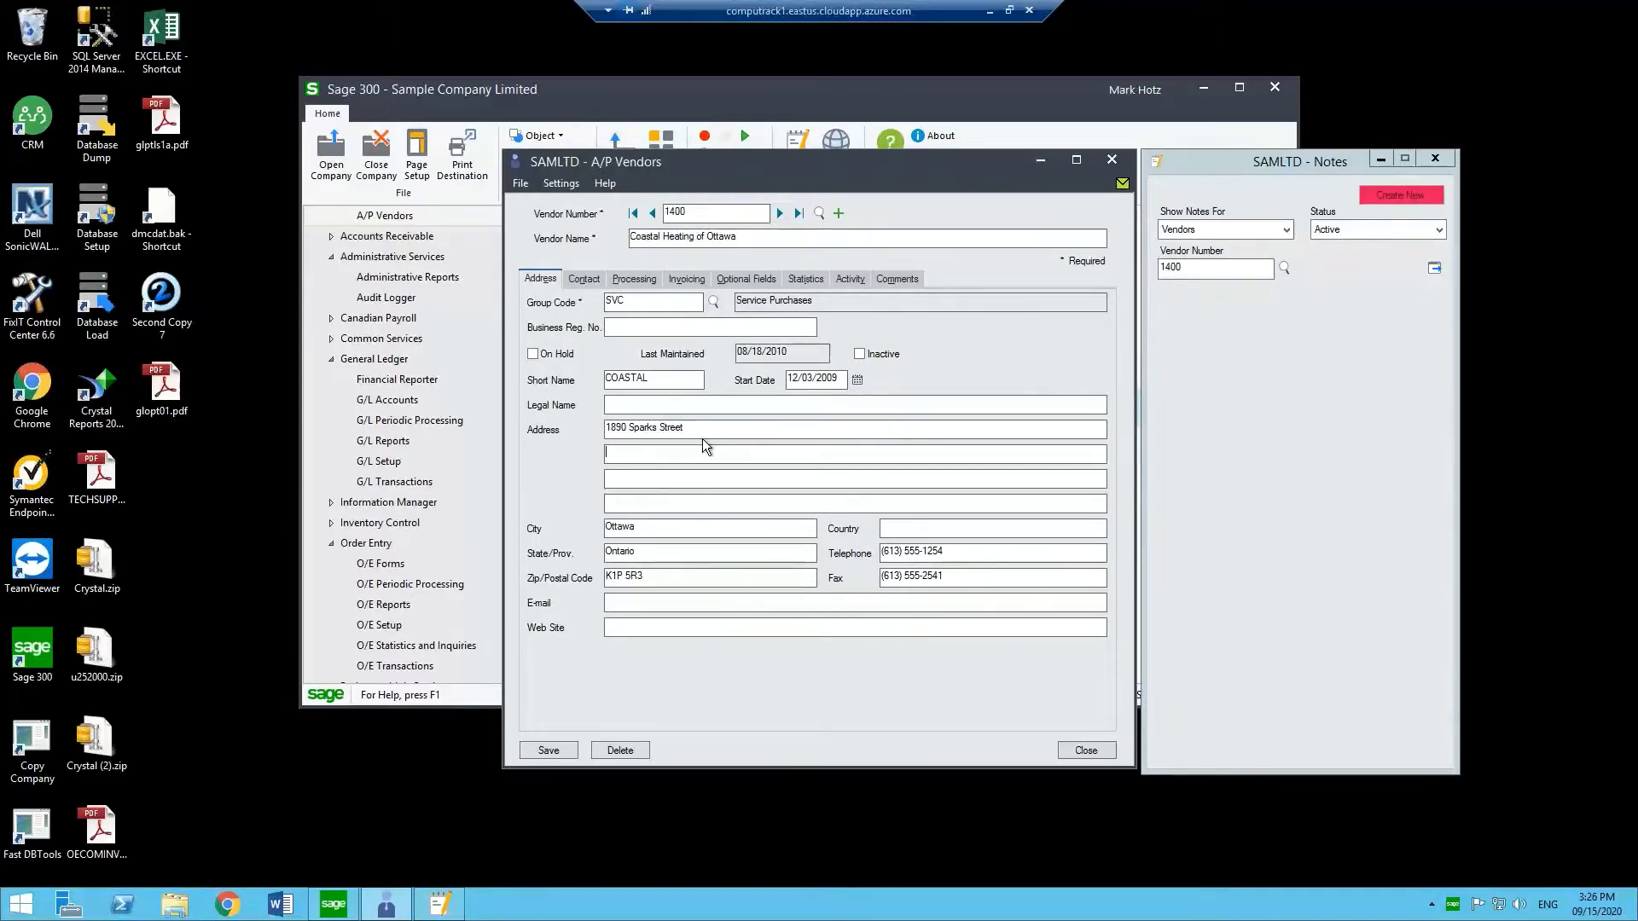
{"action": "type", "text": "Apartment 100"}
{"action": "left_click", "coordinate": [554, 751]}
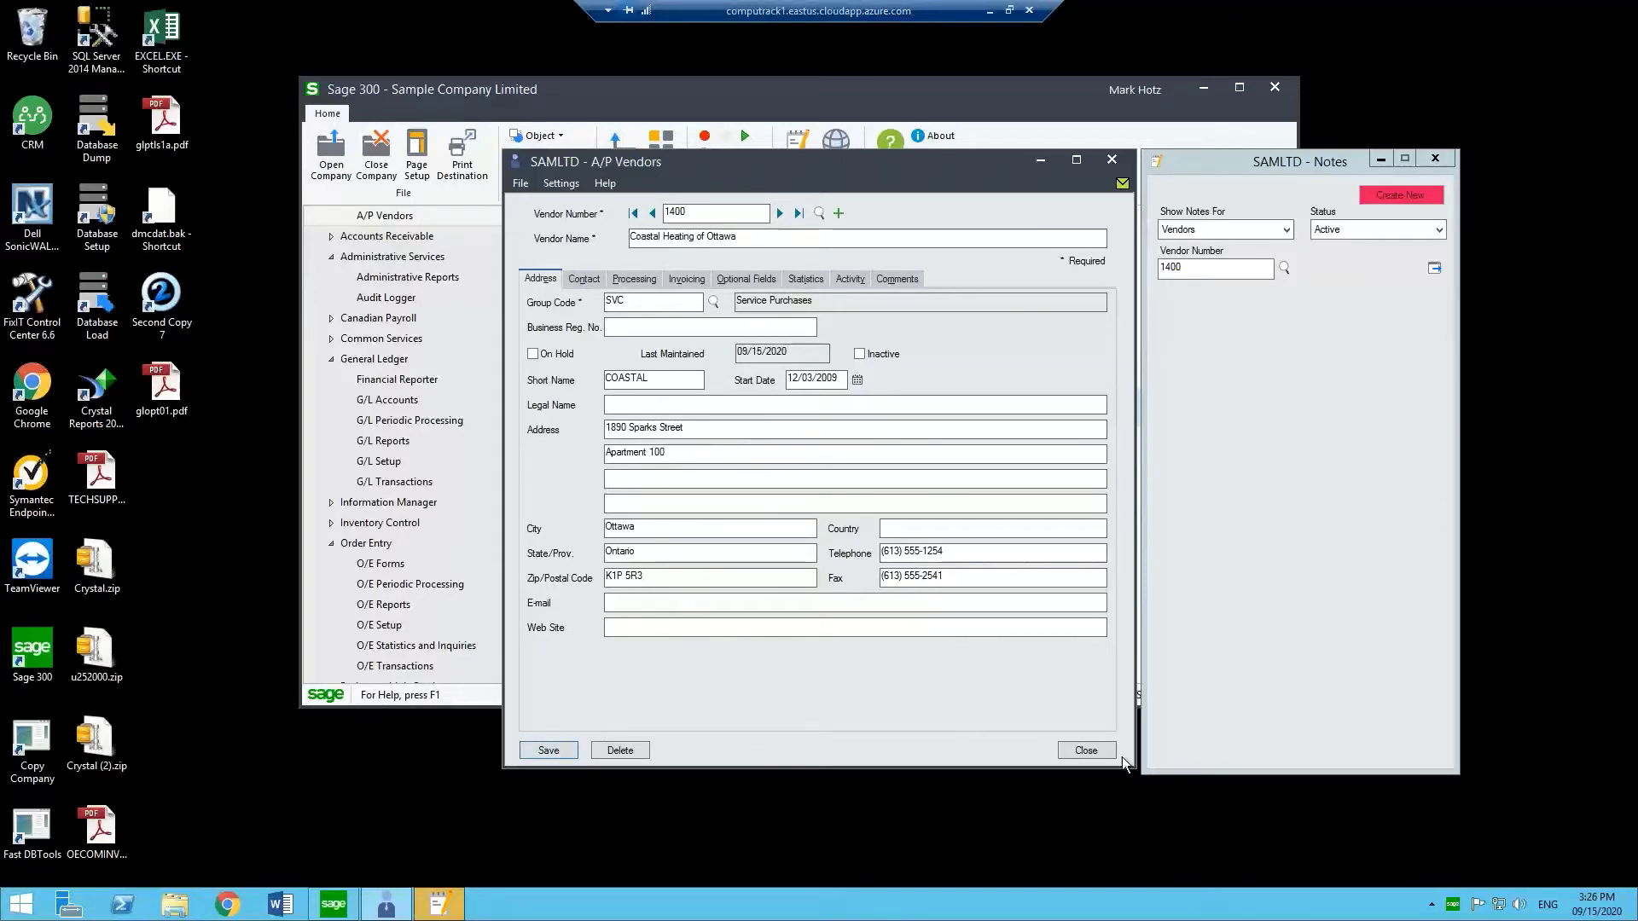
{"action": "left_click", "coordinate": [1097, 747]}
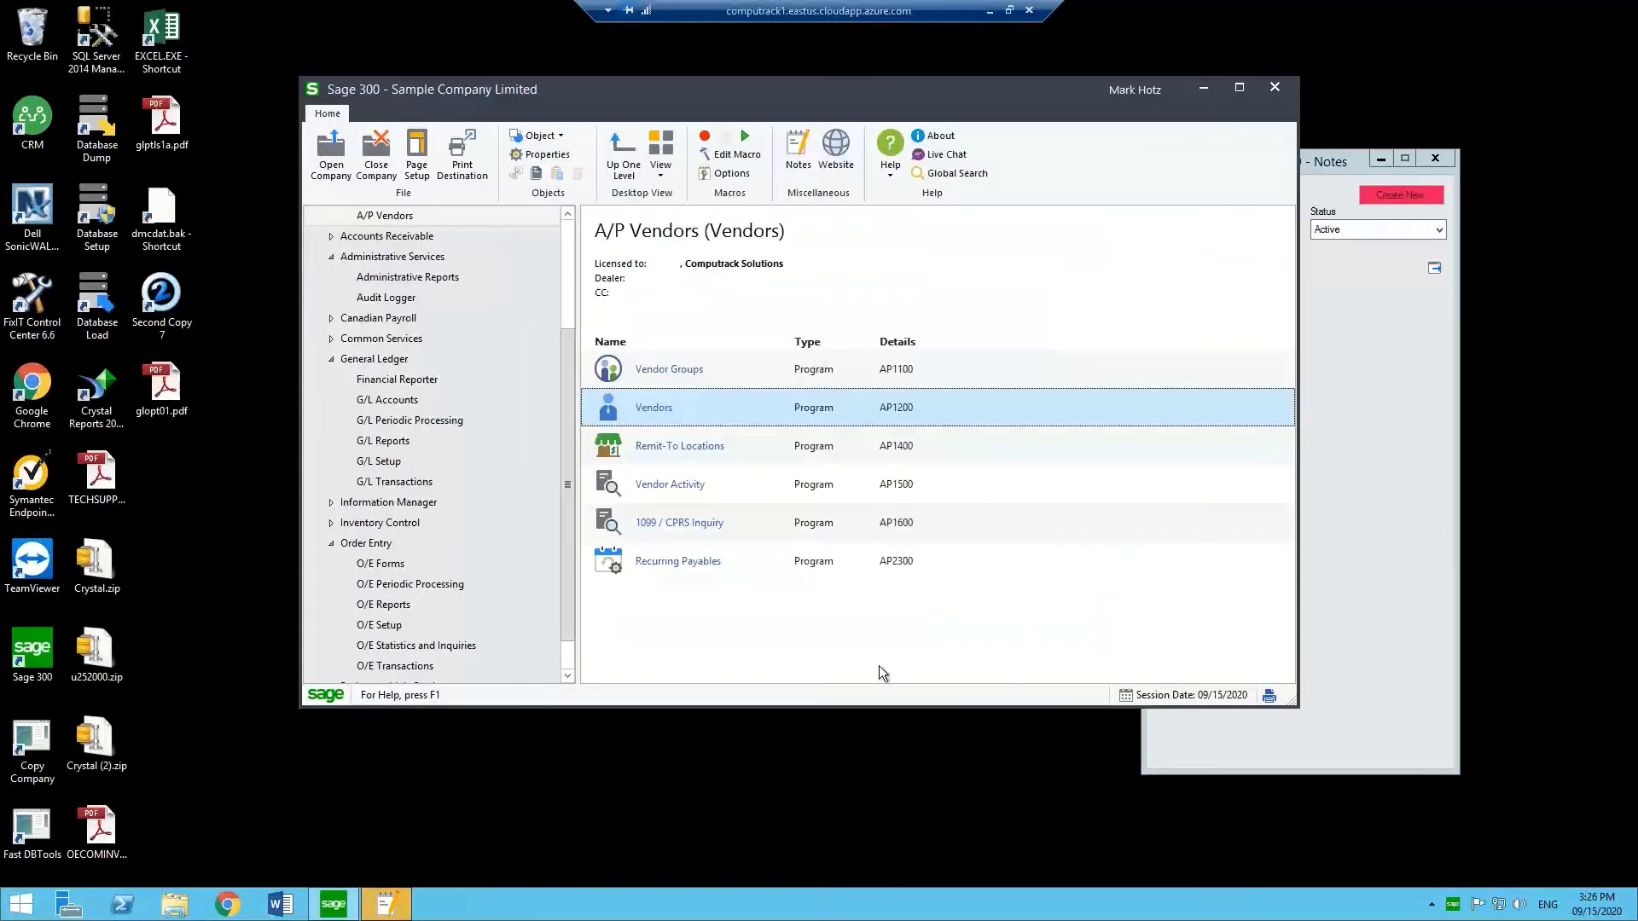
Open the journal entries of G/L batch 000198 from the batch list.
{"action": "left_click", "coordinate": [394, 482]}
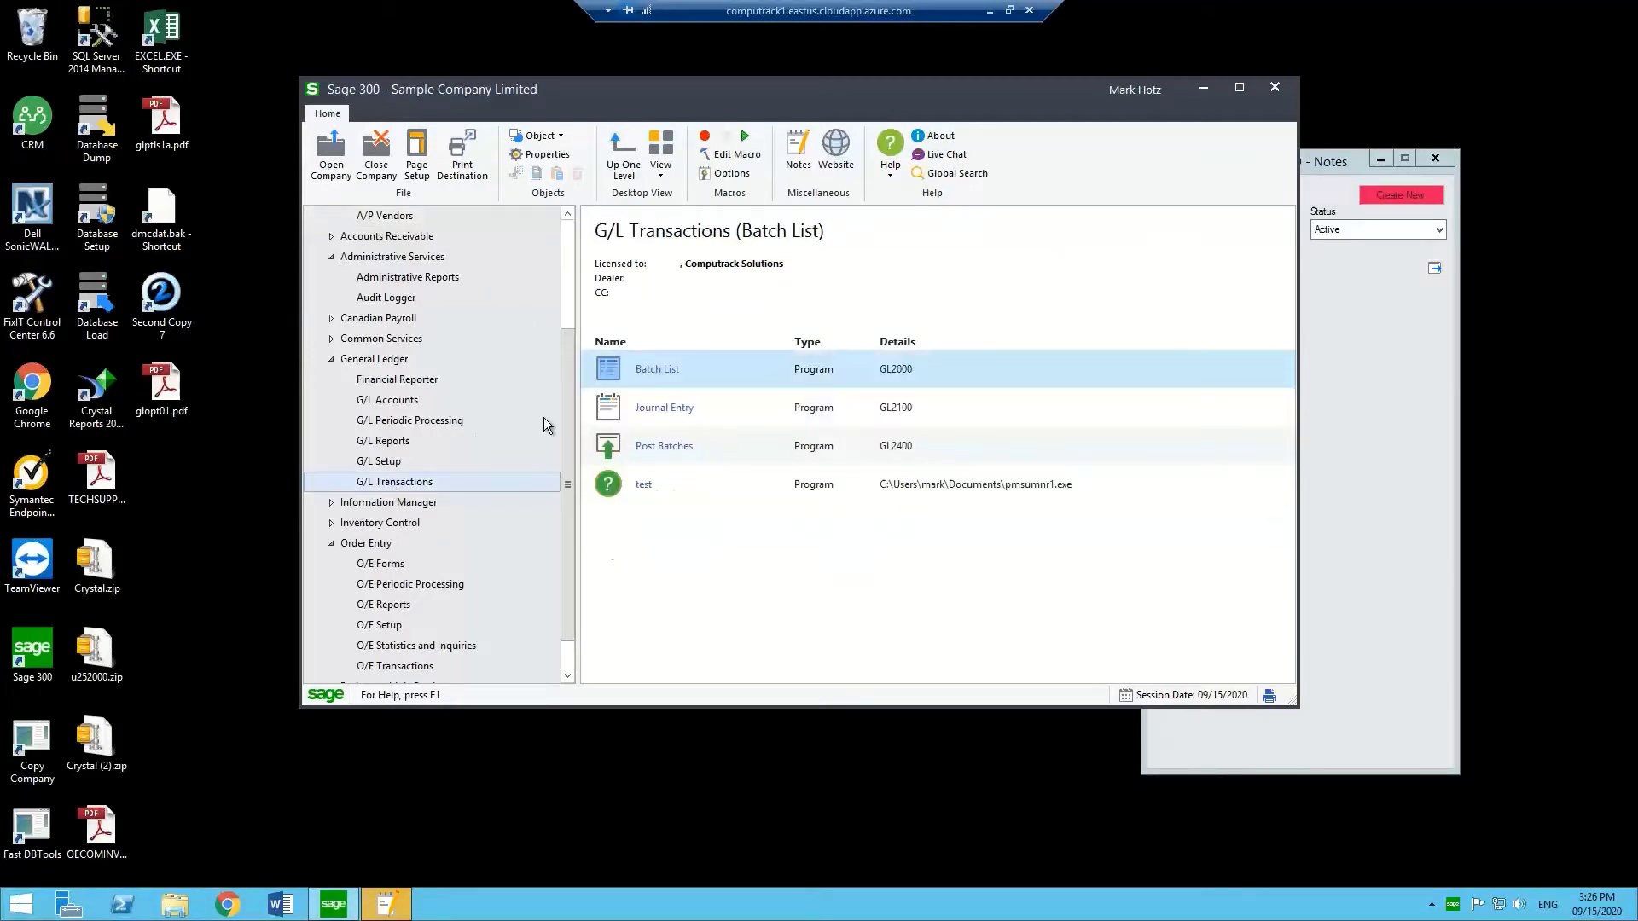
{"action": "double_click", "coordinate": [654, 366]}
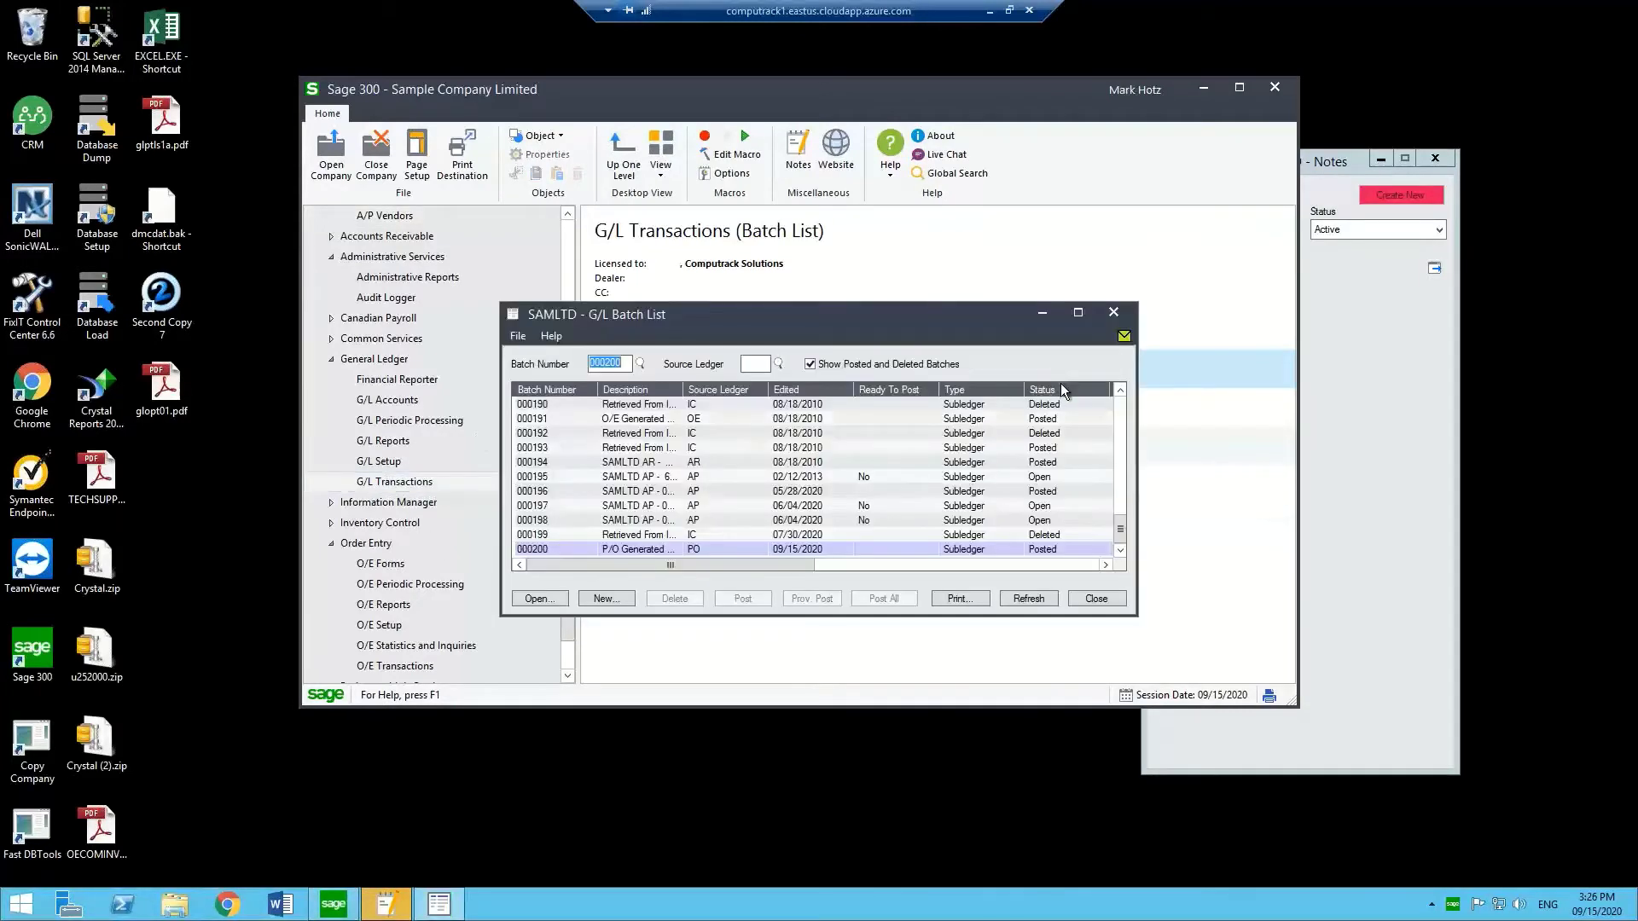
{"action": "left_click", "coordinate": [548, 522]}
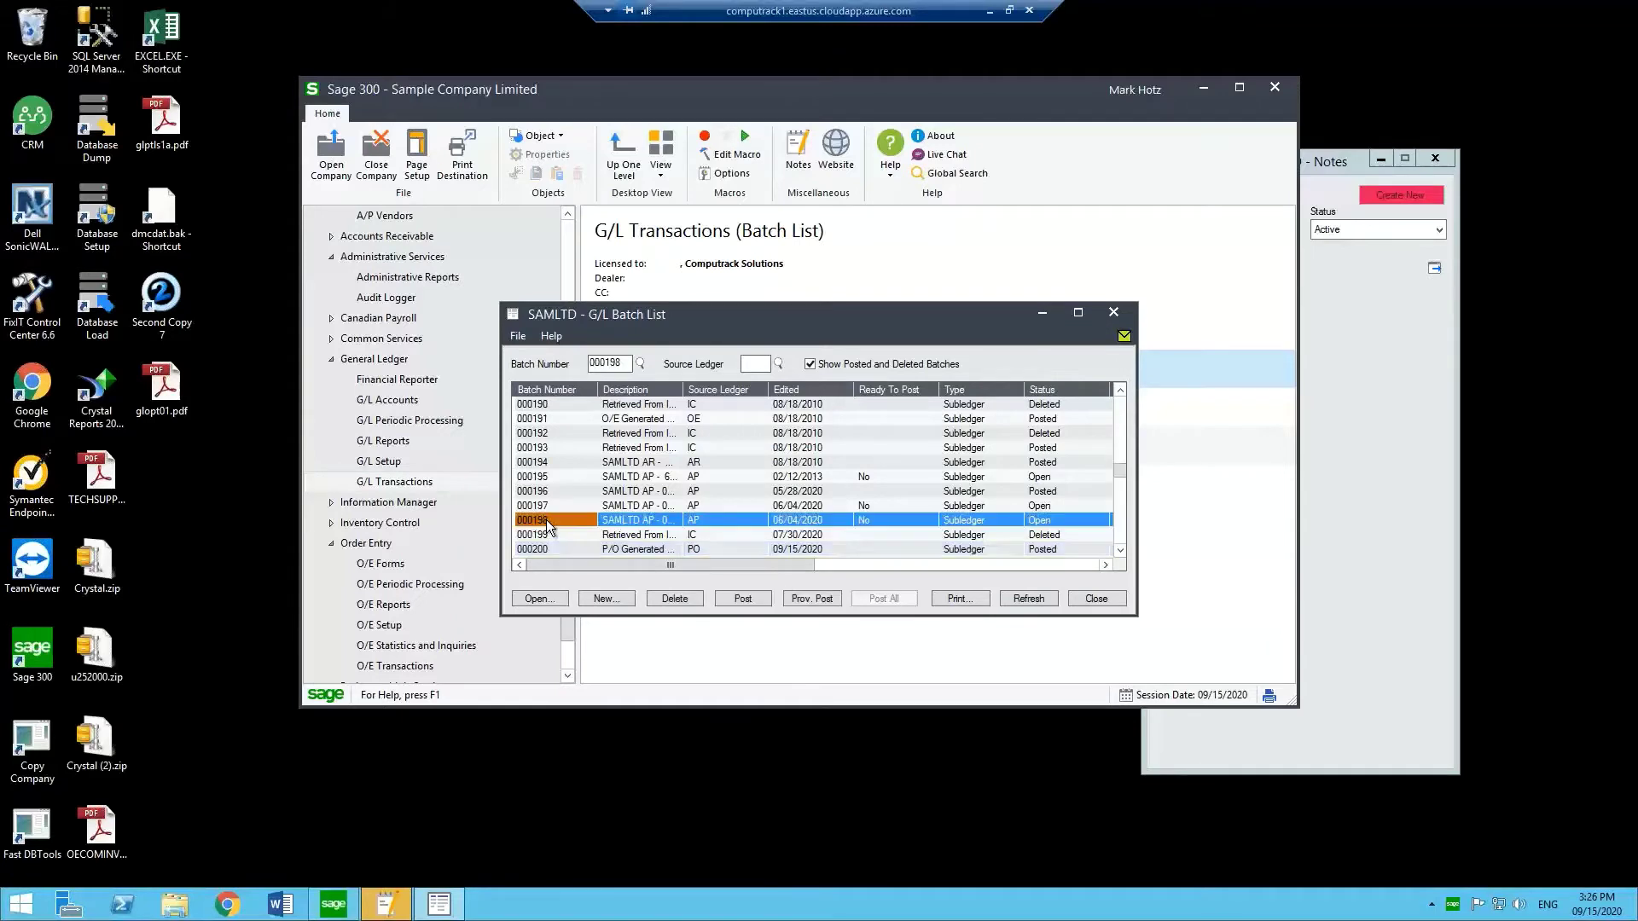
{"action": "left_click", "coordinate": [538, 600]}
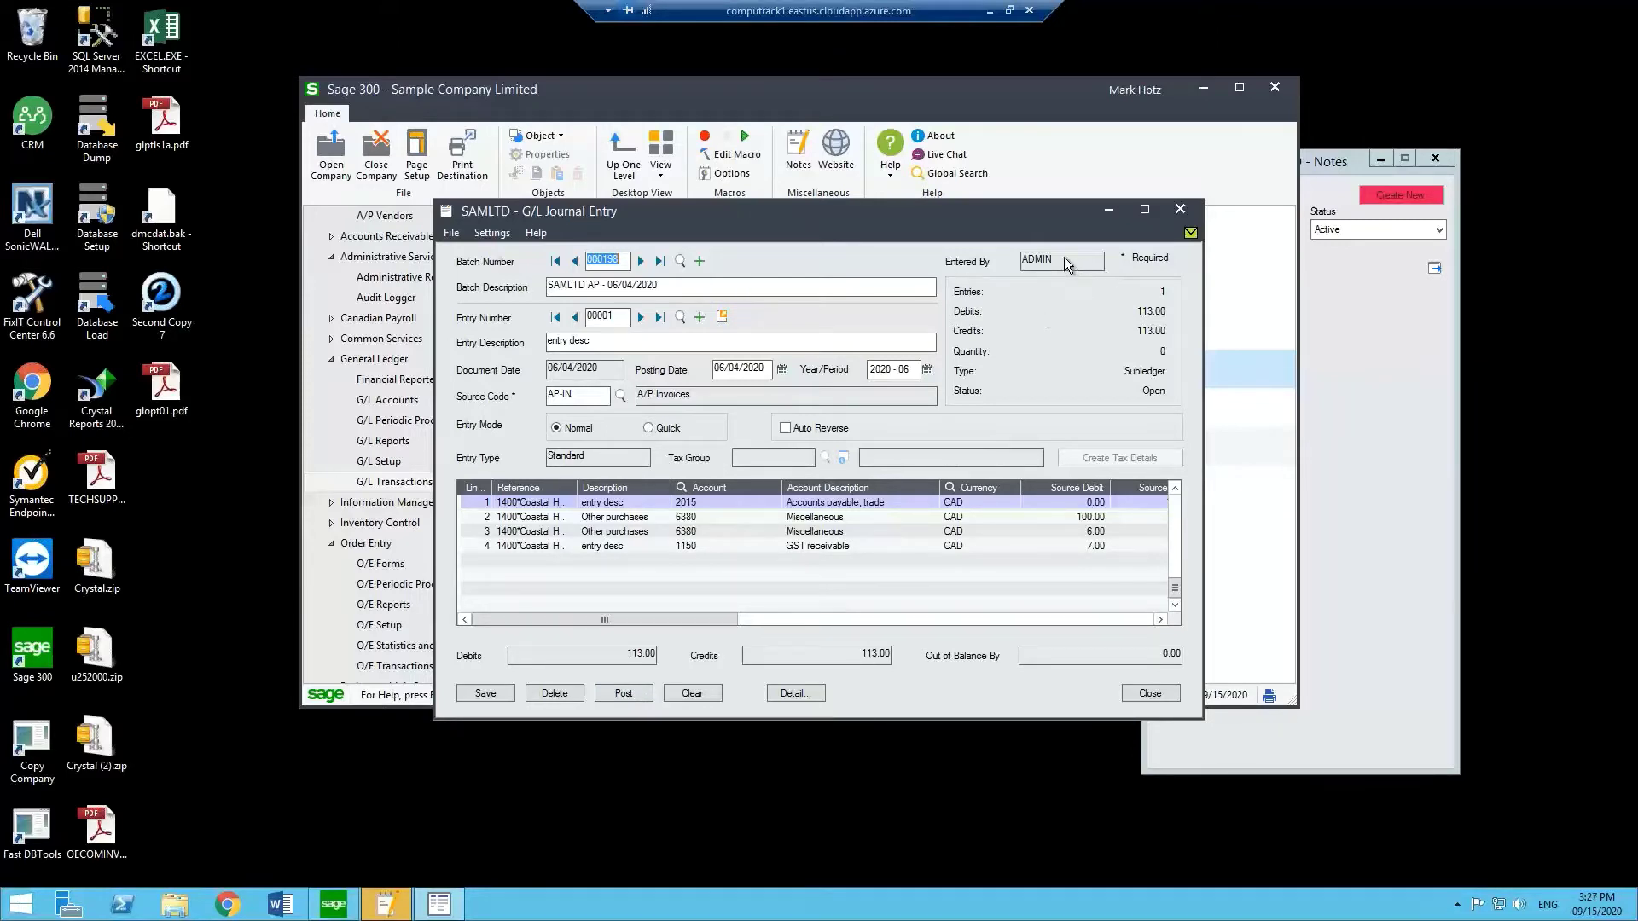
Post batch 000198, then close the journal entry and G/L batch list.
{"action": "left_click", "coordinate": [633, 693]}
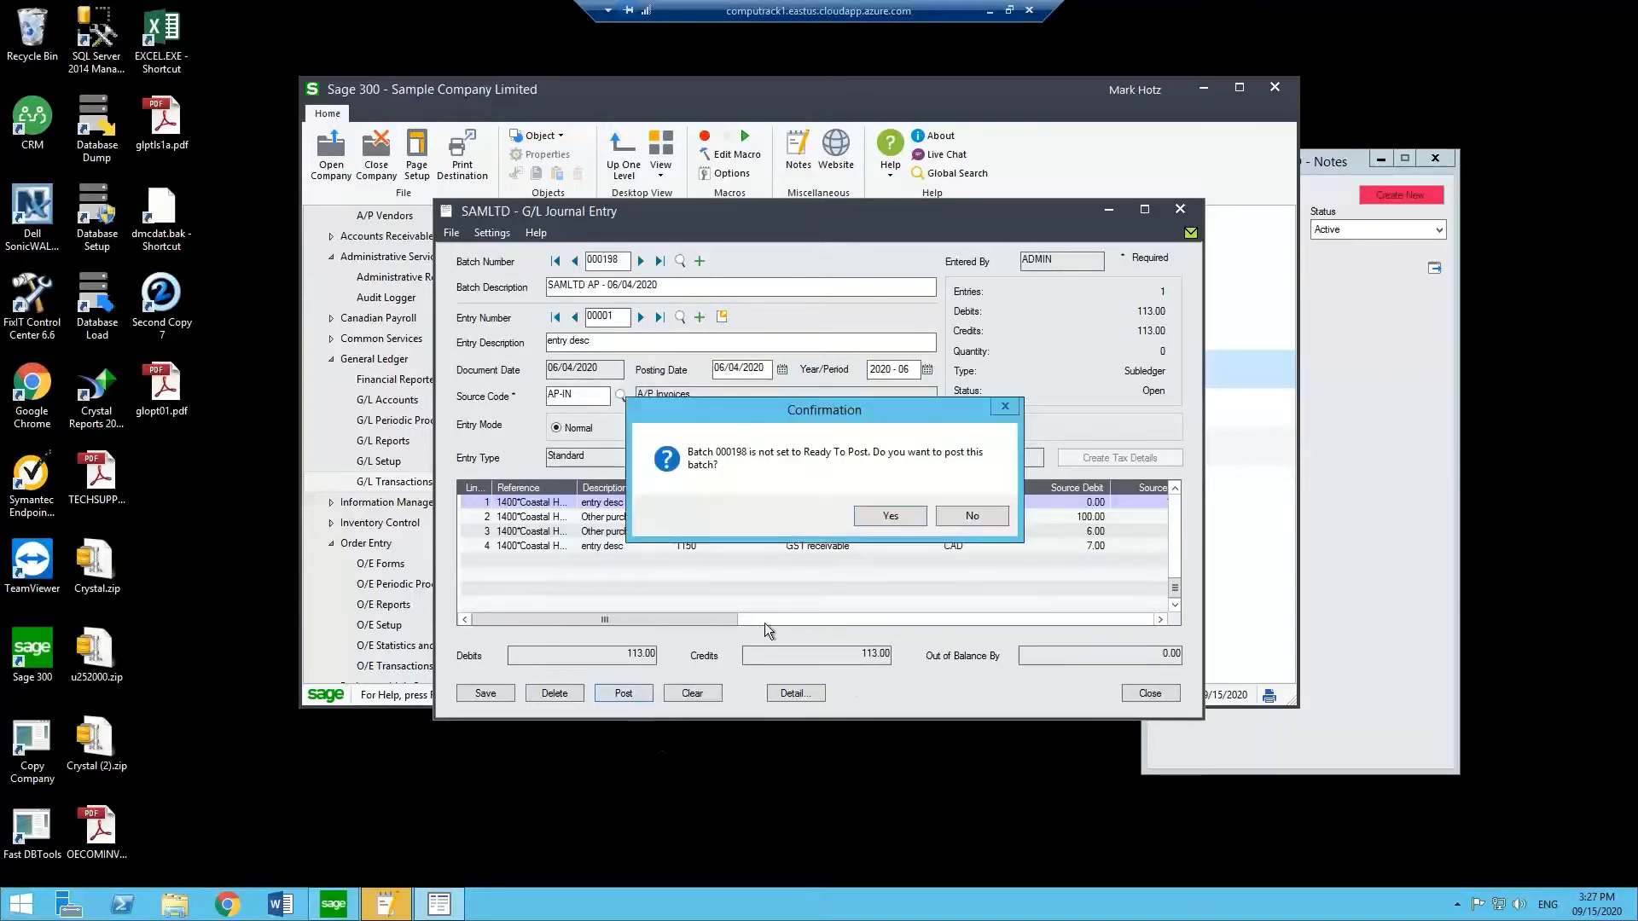
{"action": "left_click", "coordinate": [884, 517]}
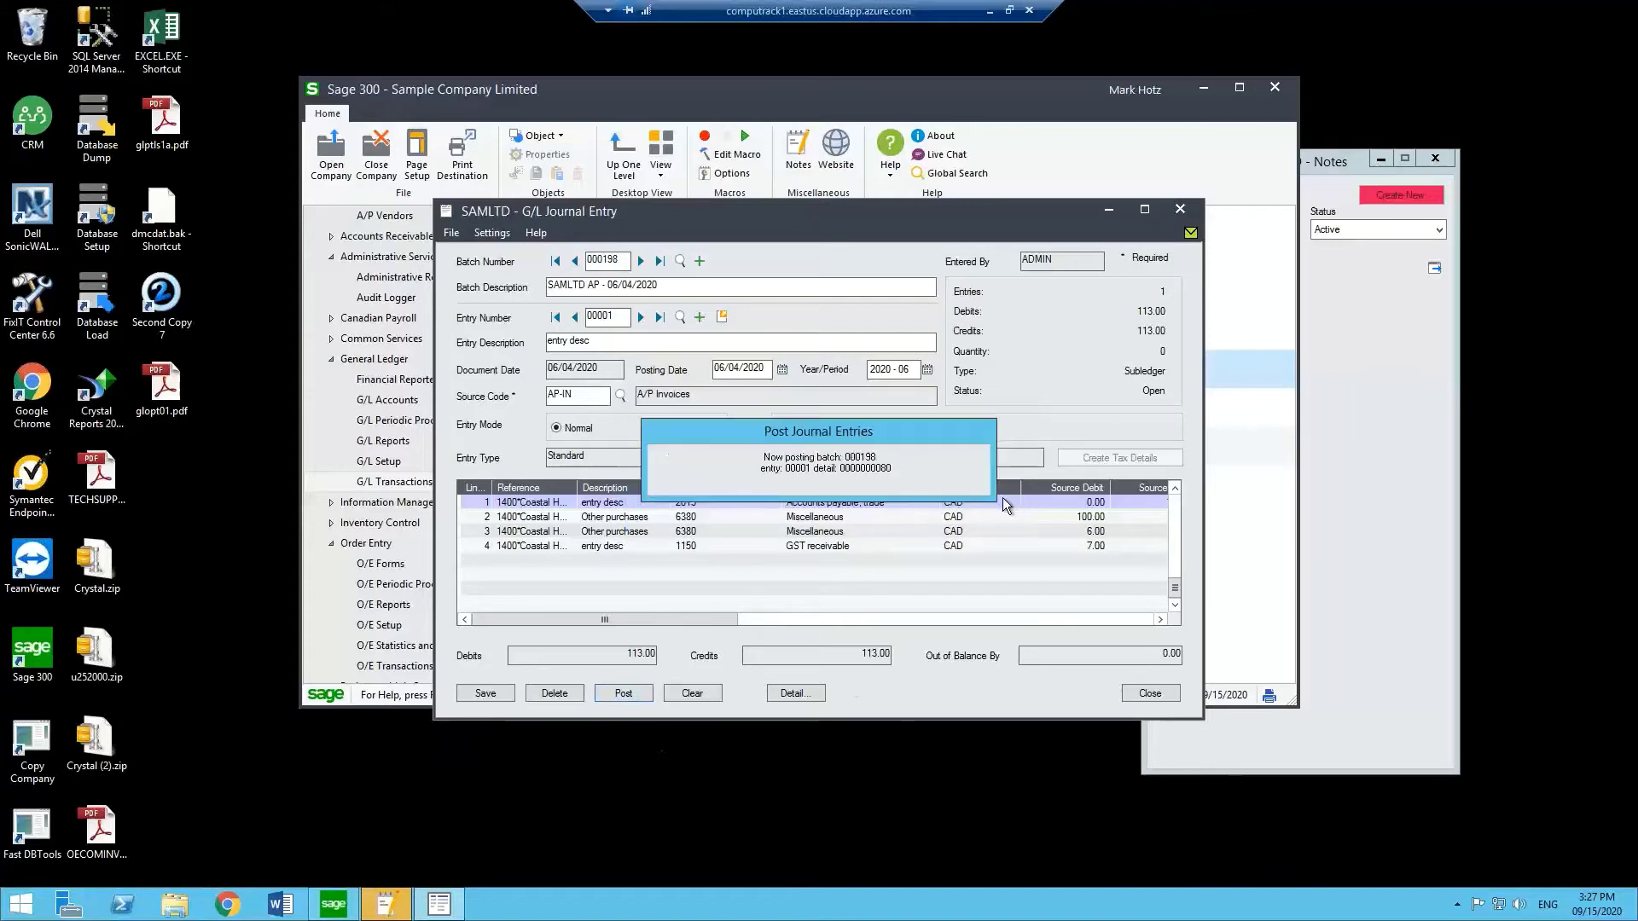
{"action": "left_click", "coordinate": [771, 393]}
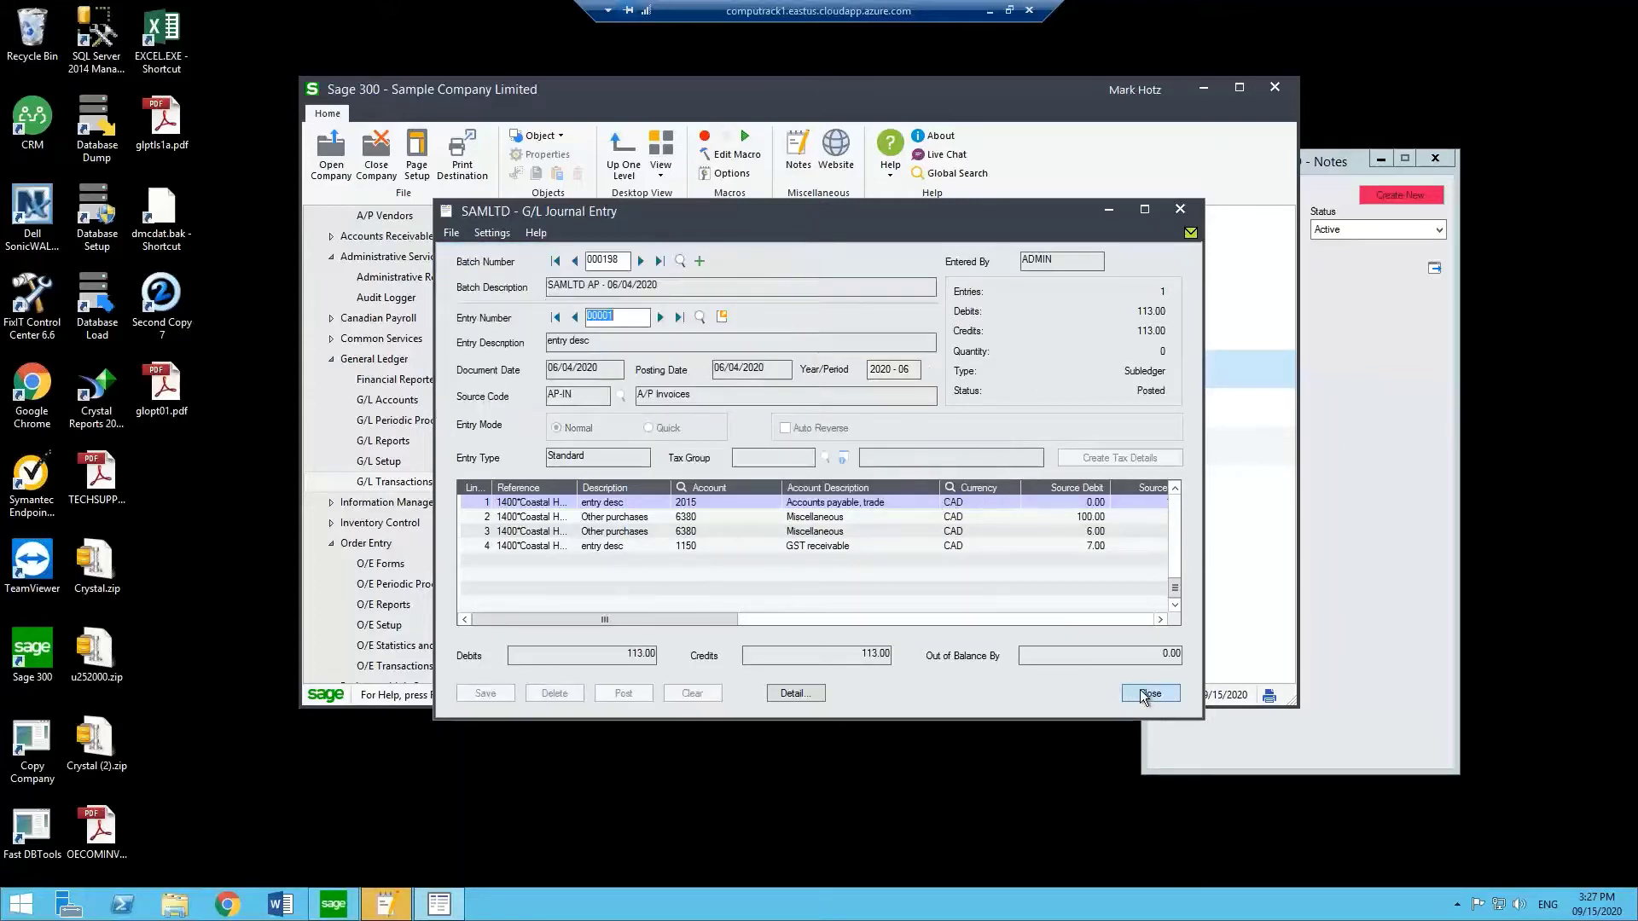
{"action": "left_click", "coordinate": [1150, 693]}
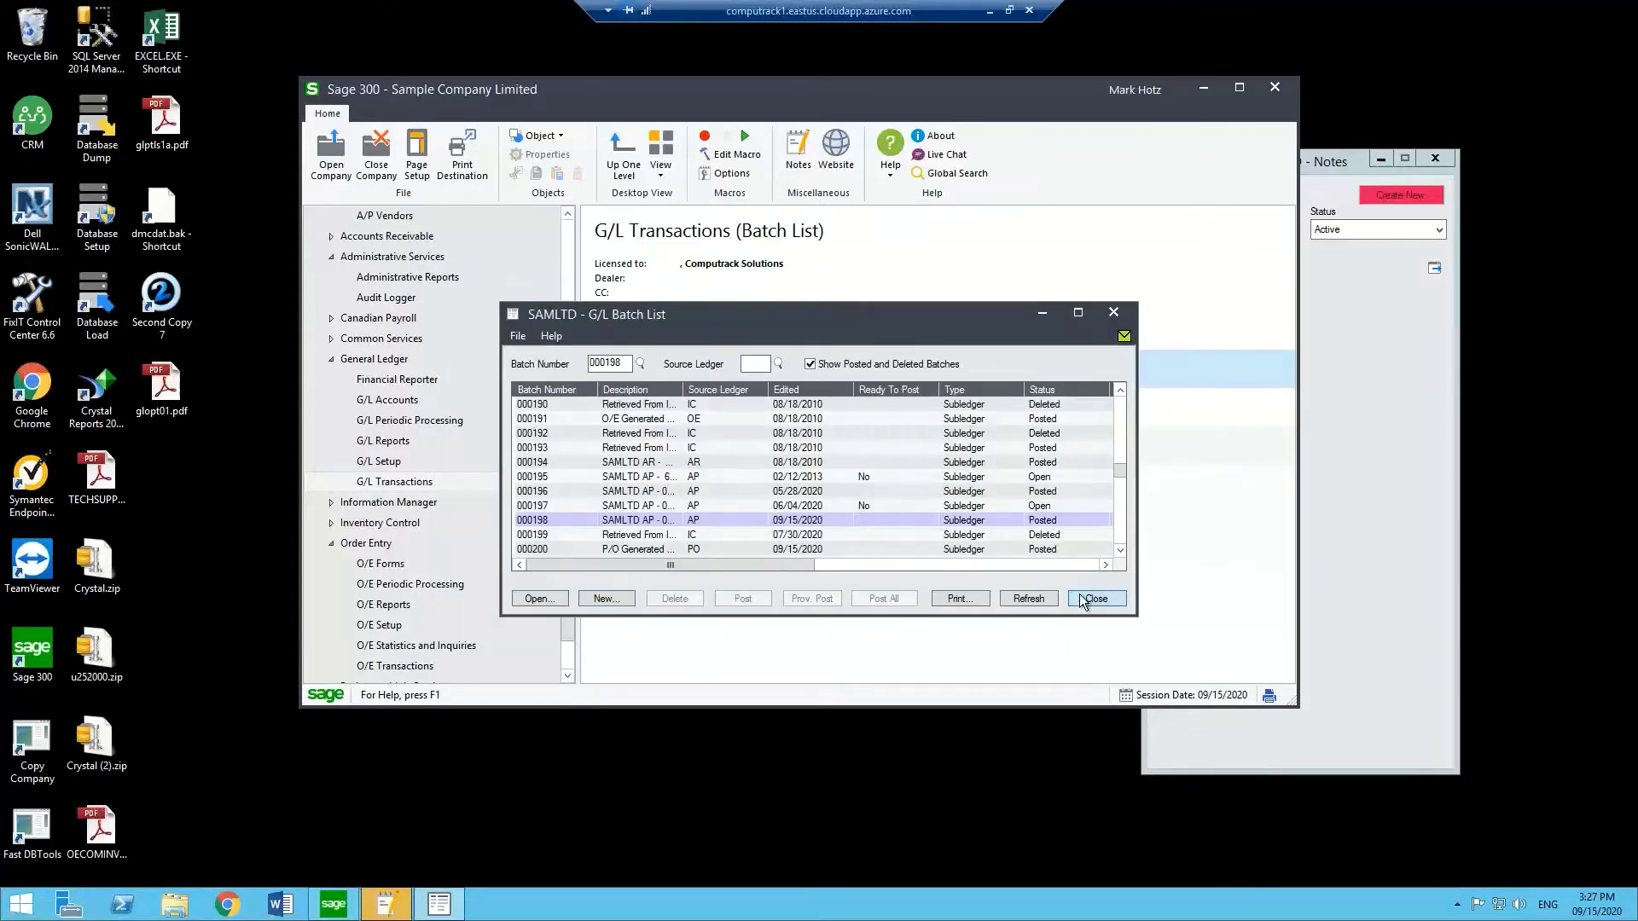
{"action": "left_click", "coordinate": [1096, 598]}
Dismiss the open-windows warning, close Notes, and sign back in as ADMIN to Audit Logger.
{"action": "left_click", "coordinate": [318, 158]}
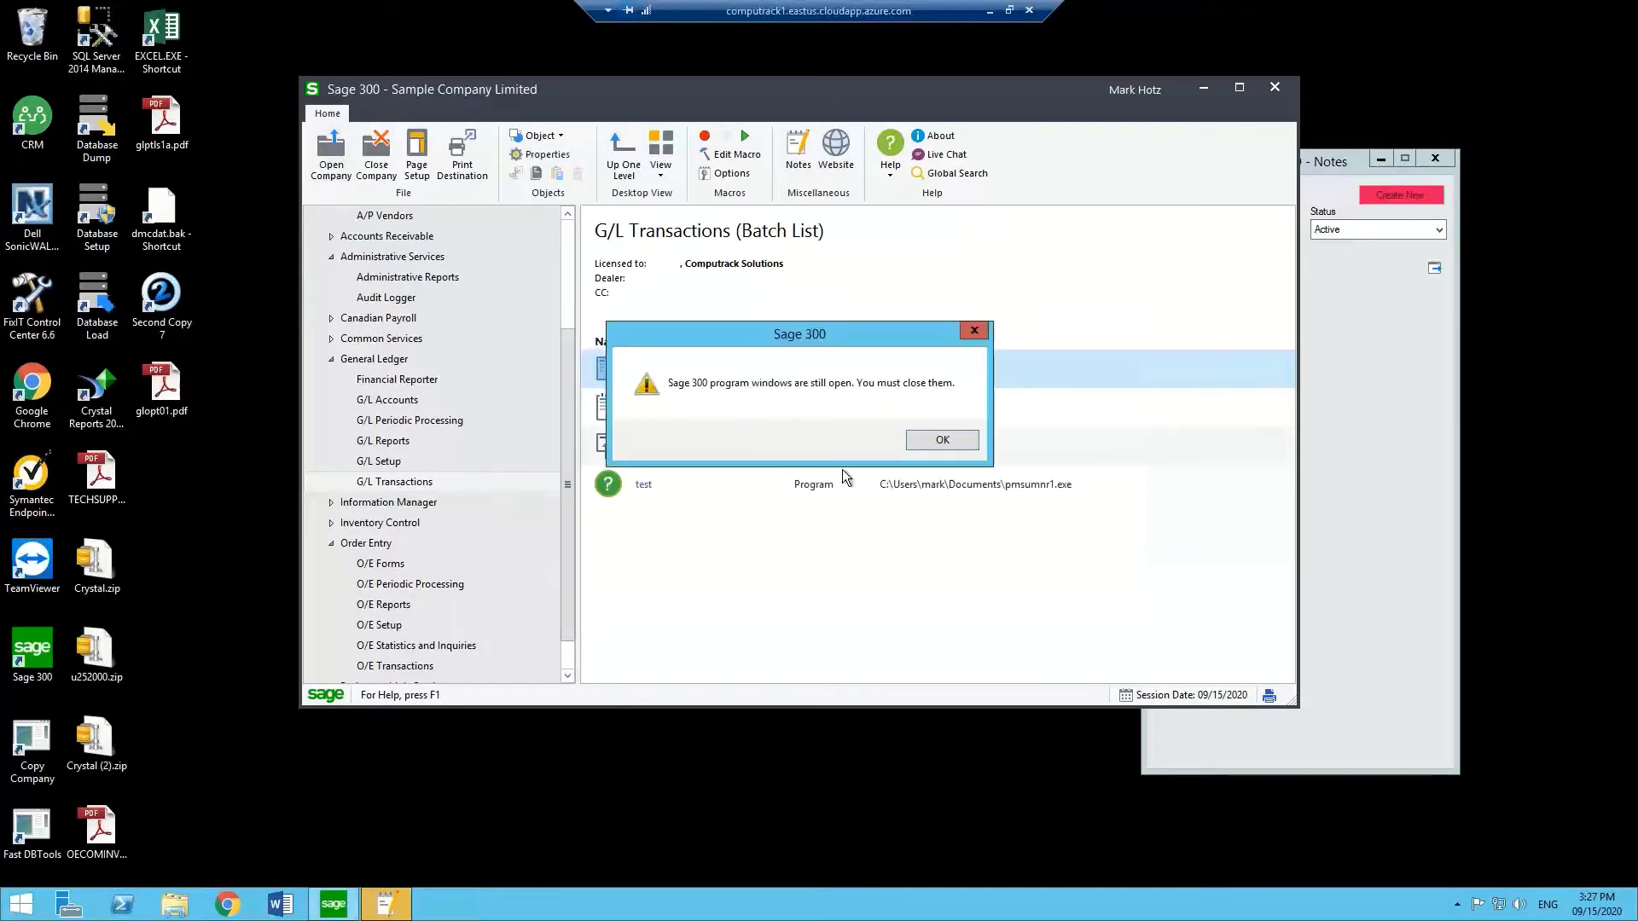
{"action": "left_click", "coordinate": [931, 444]}
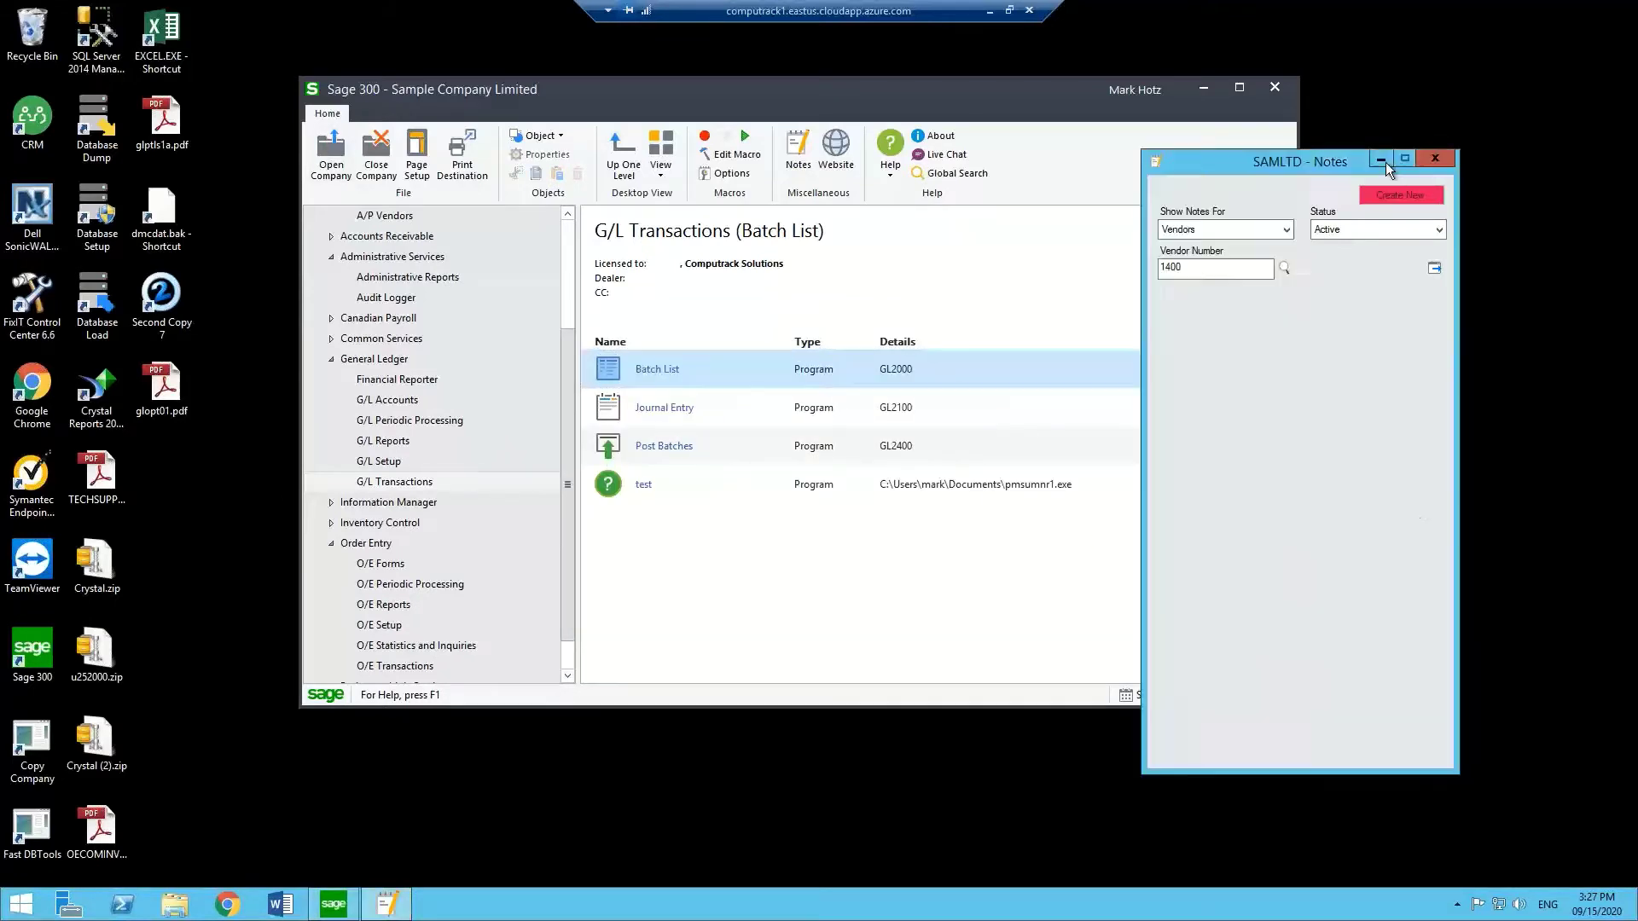
{"action": "left_click", "coordinate": [1434, 158]}
{"action": "left_click", "coordinate": [341, 147]}
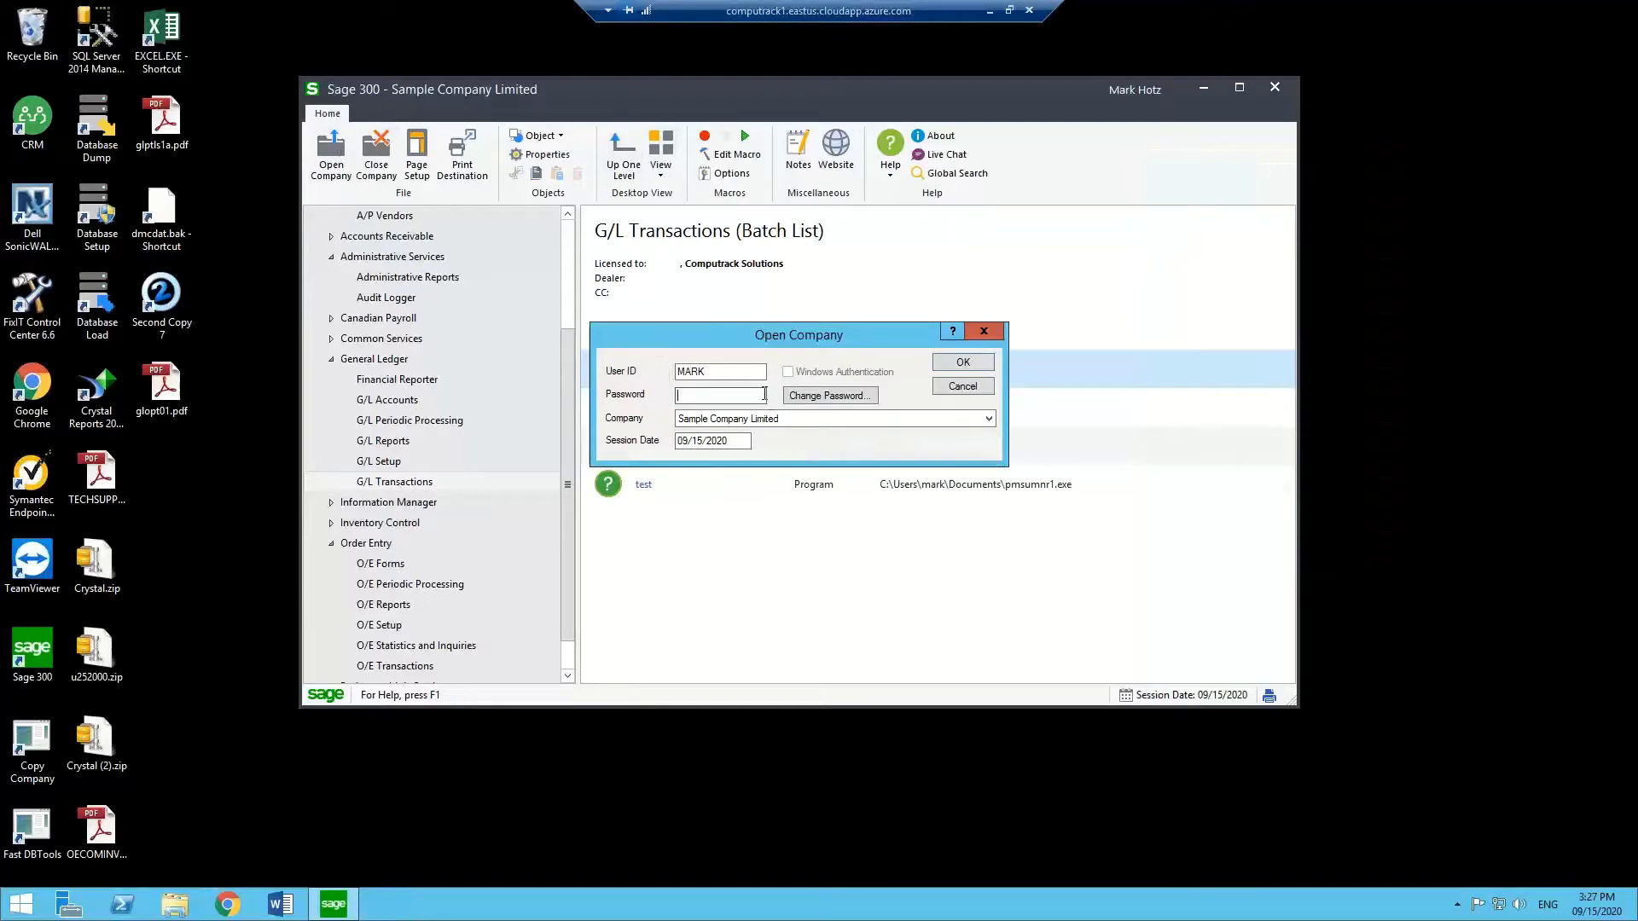
{"action": "key", "text": "Tab"}
{"action": "key", "text": "Return"}
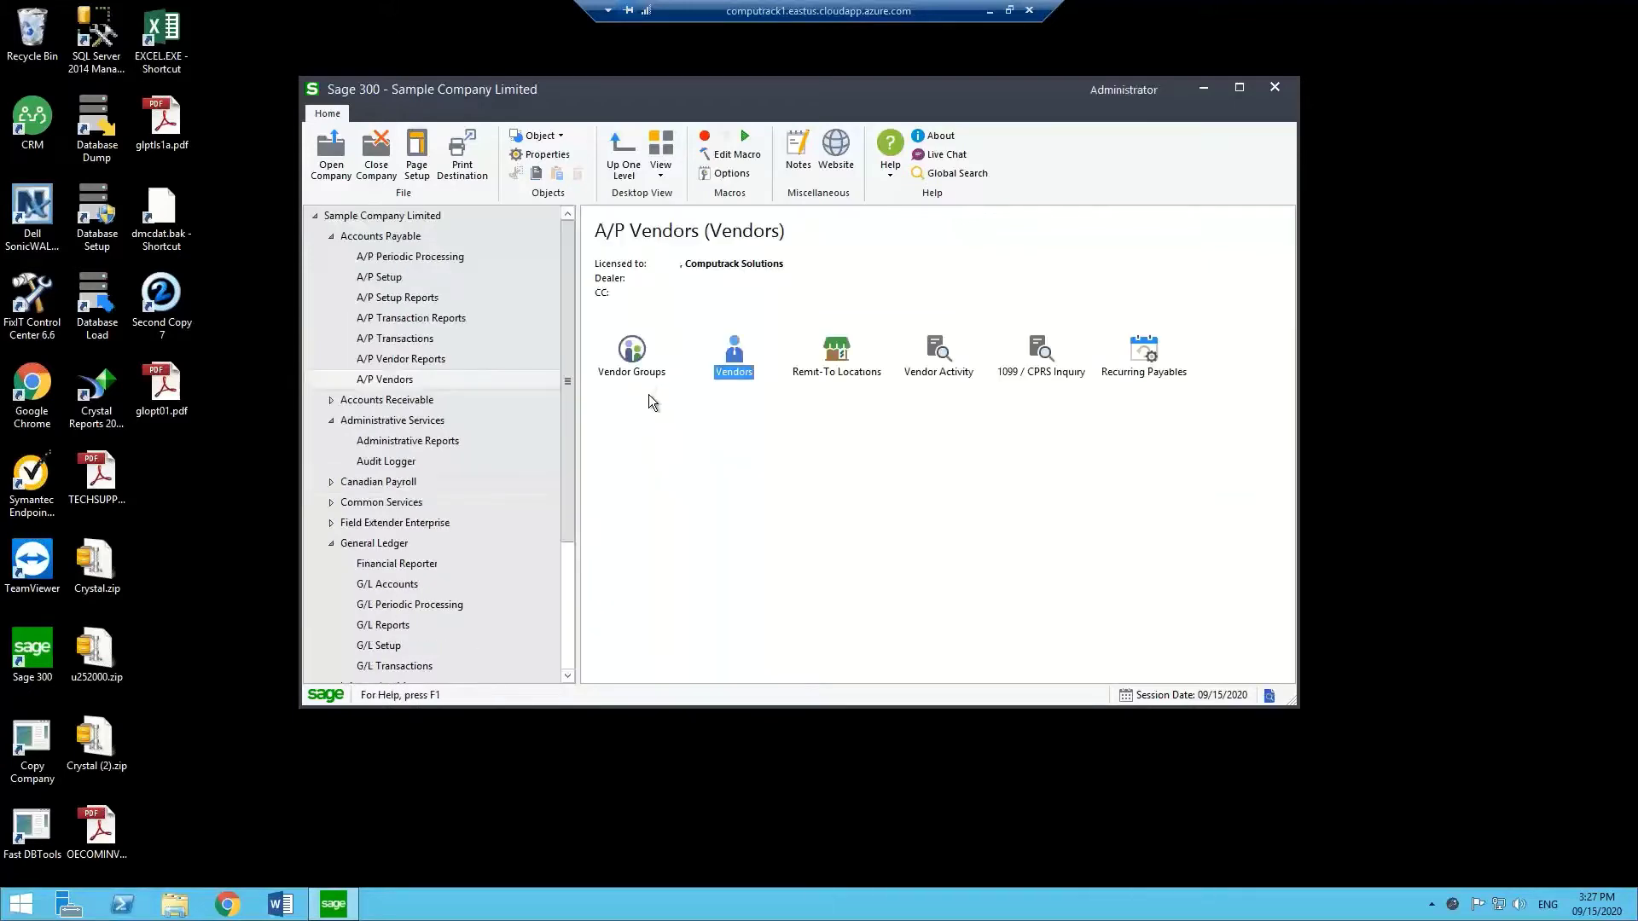
{"action": "left_click", "coordinate": [402, 461]}
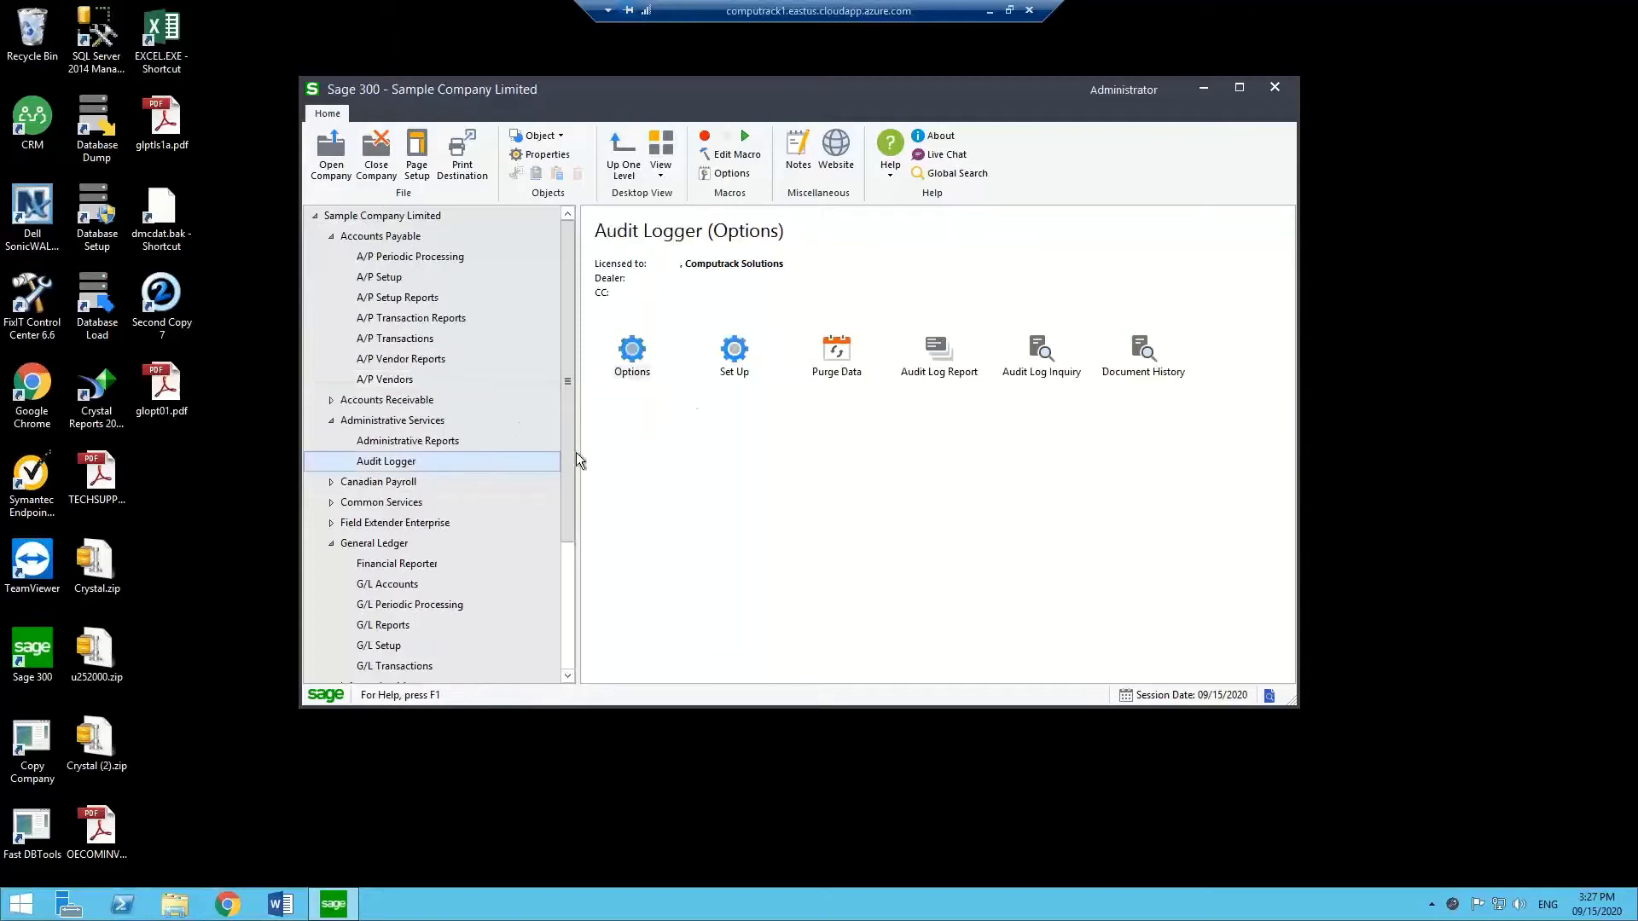
Filter Audit Log Inquiry to the second user and inspect the batch 000198 and vendor 1400 entries.
{"action": "double_click", "coordinate": [1038, 375]}
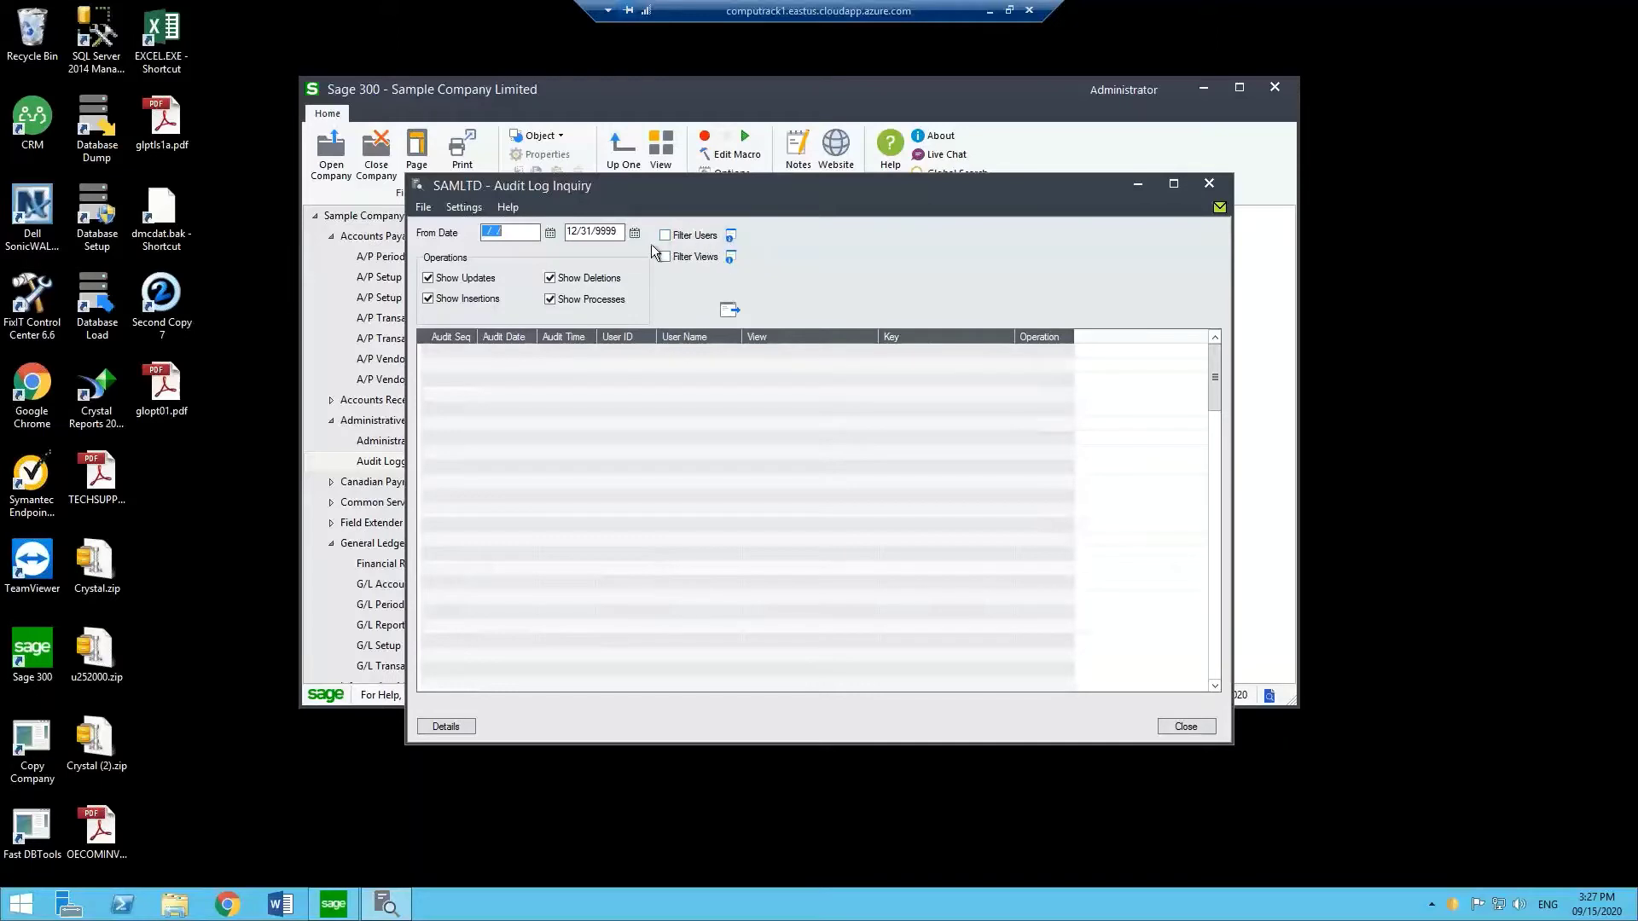
{"action": "left_click", "coordinate": [664, 236]}
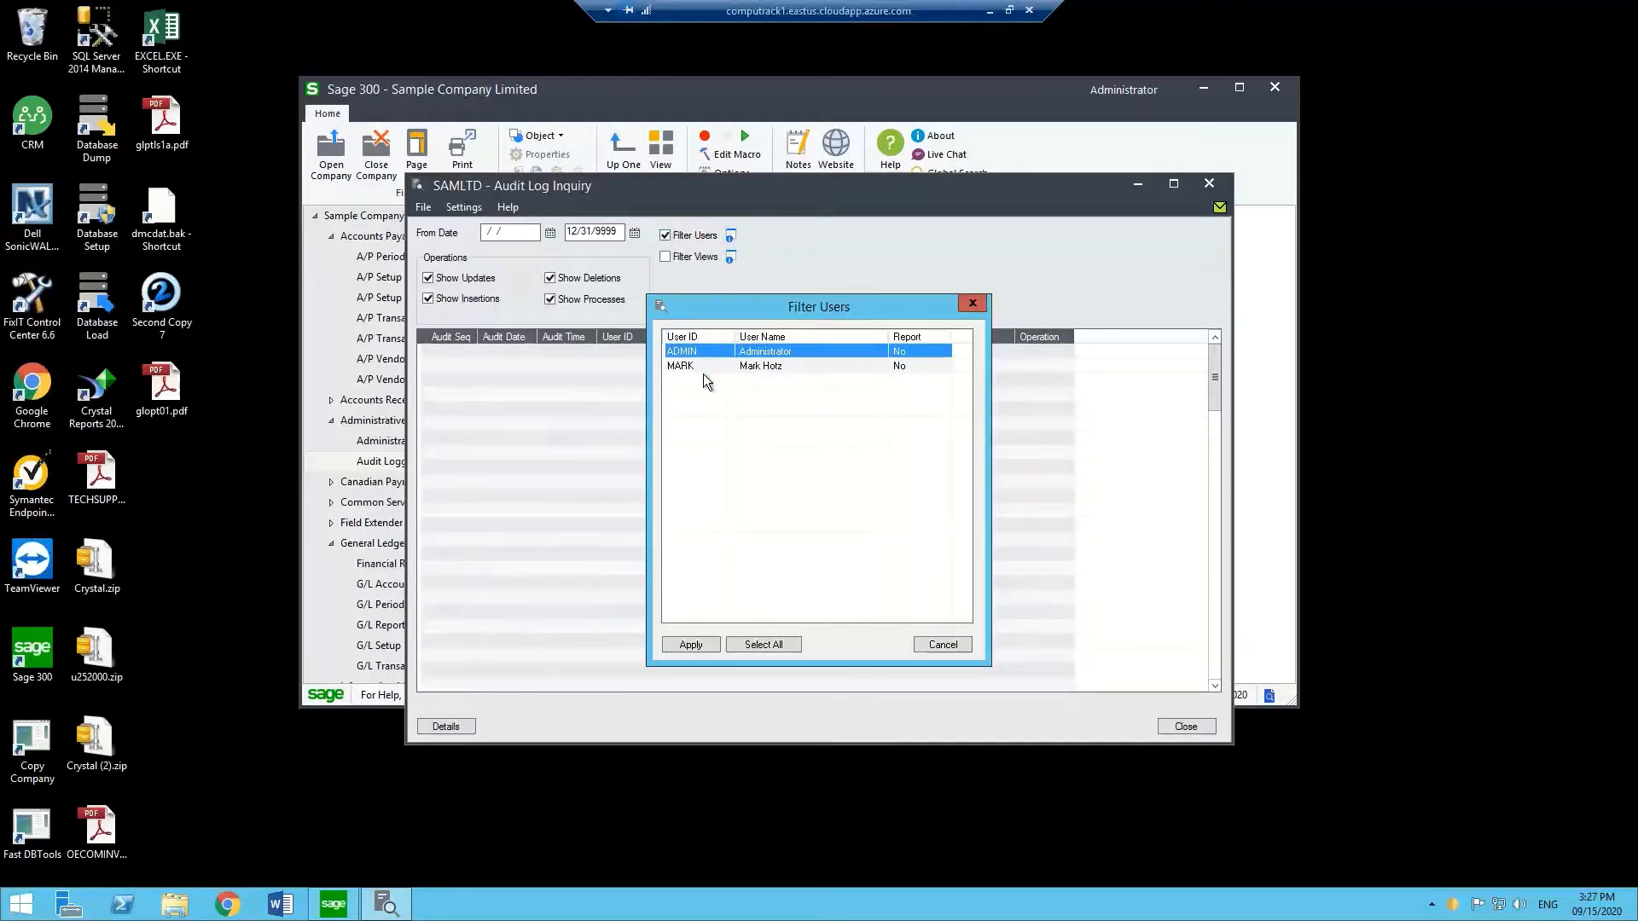
{"action": "left_click", "coordinate": [924, 367]}
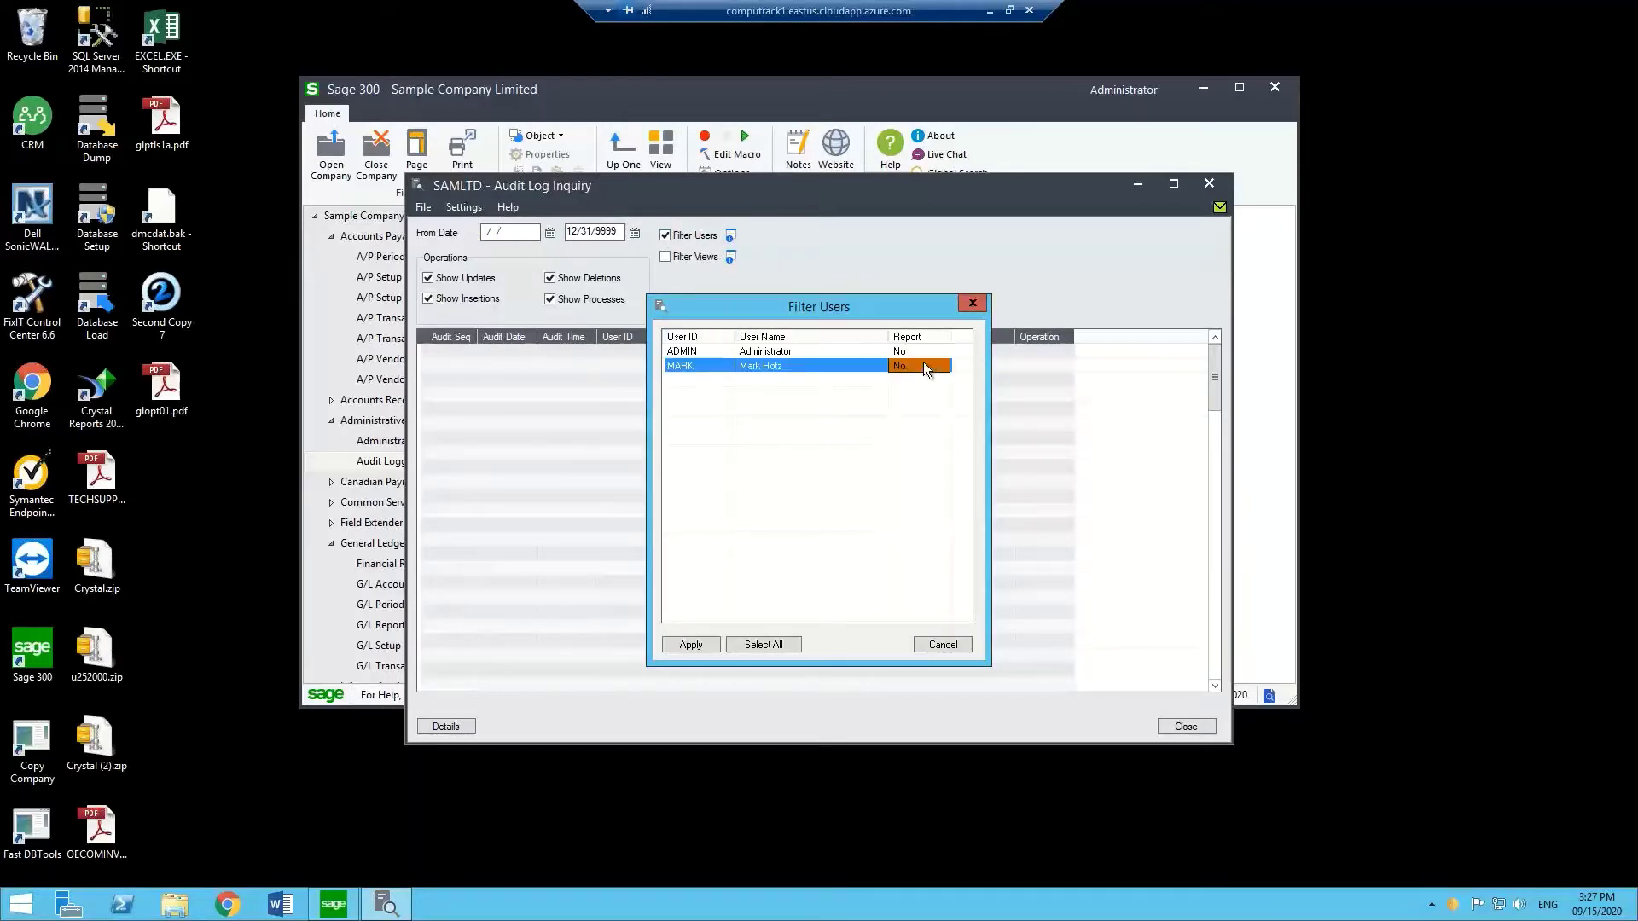
{"action": "left_click", "coordinate": [715, 643]}
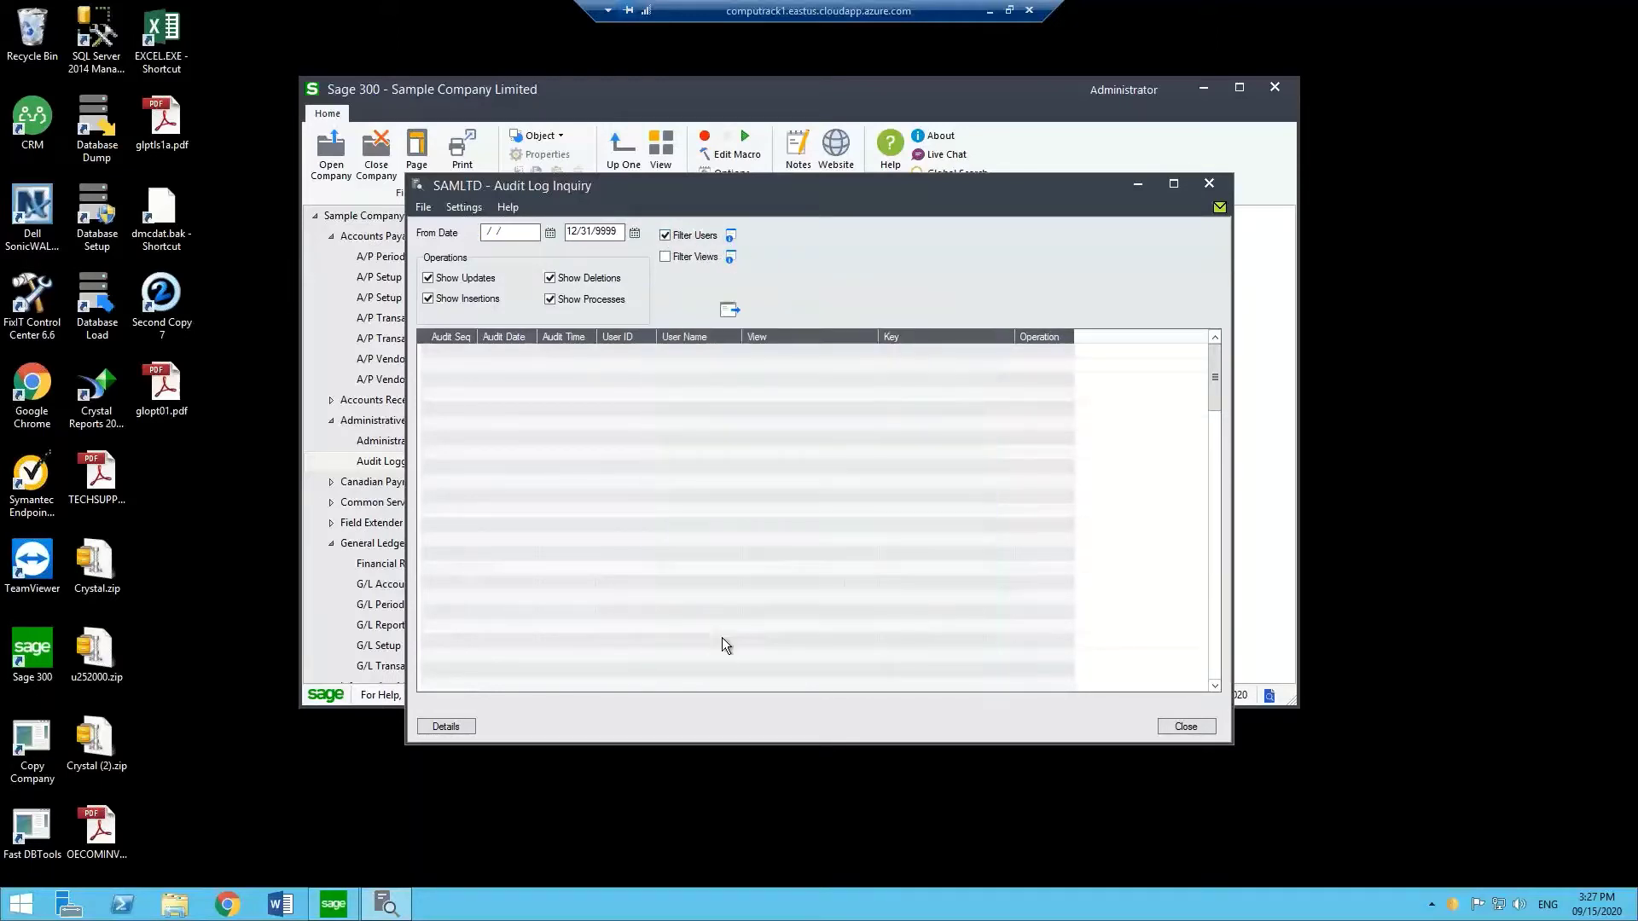
{"action": "left_click", "coordinate": [729, 310]}
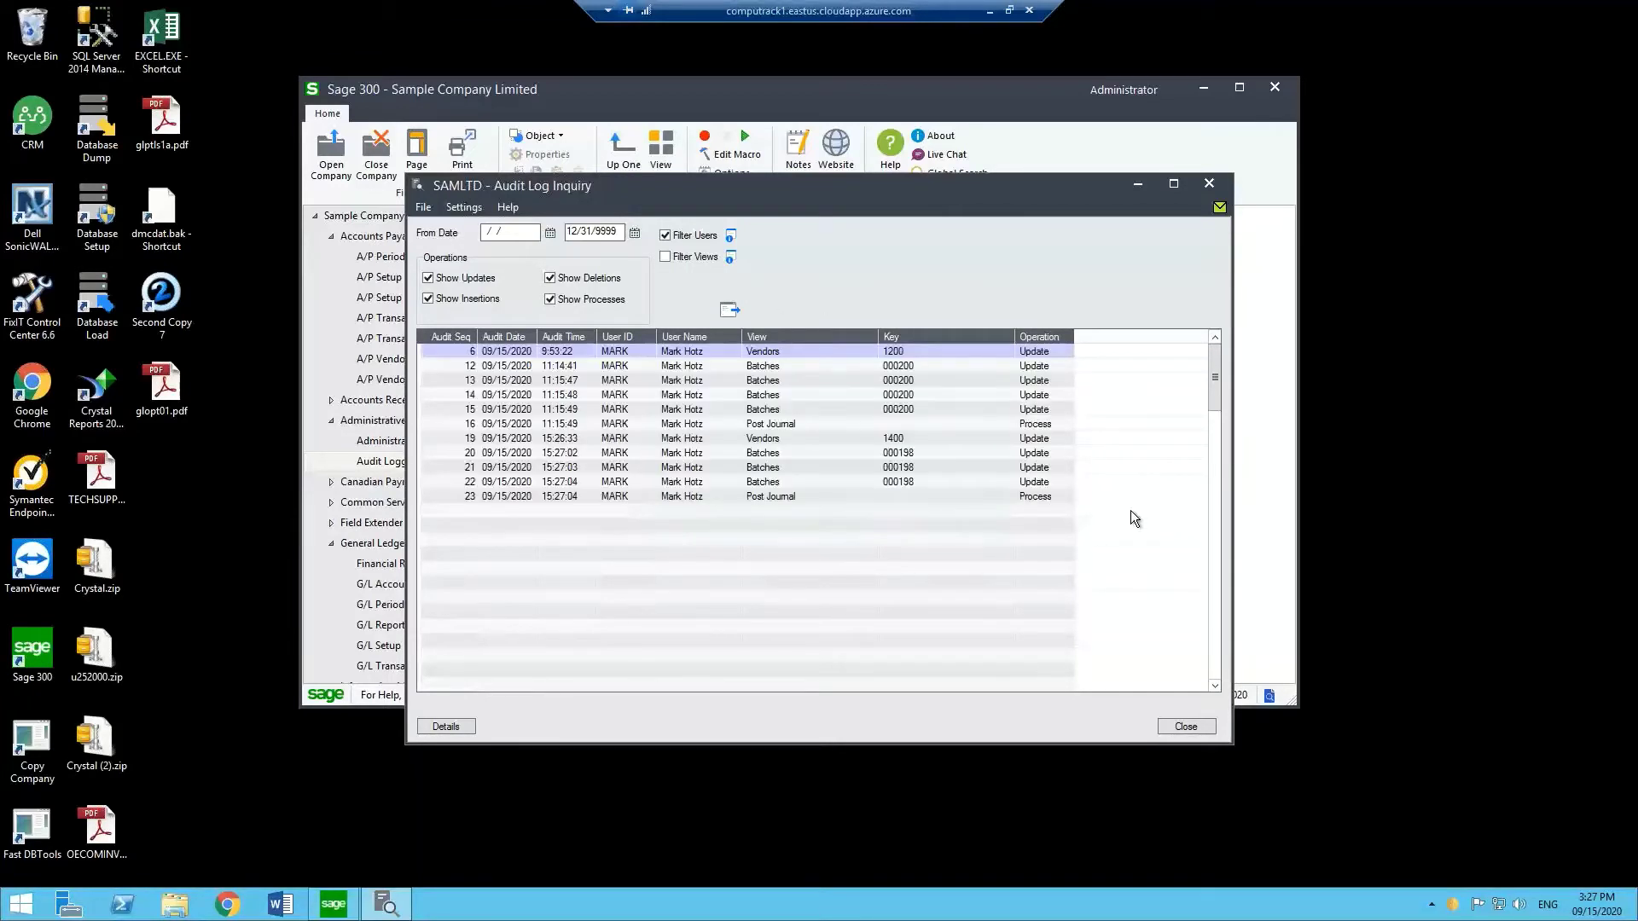
{"action": "left_click", "coordinate": [683, 483]}
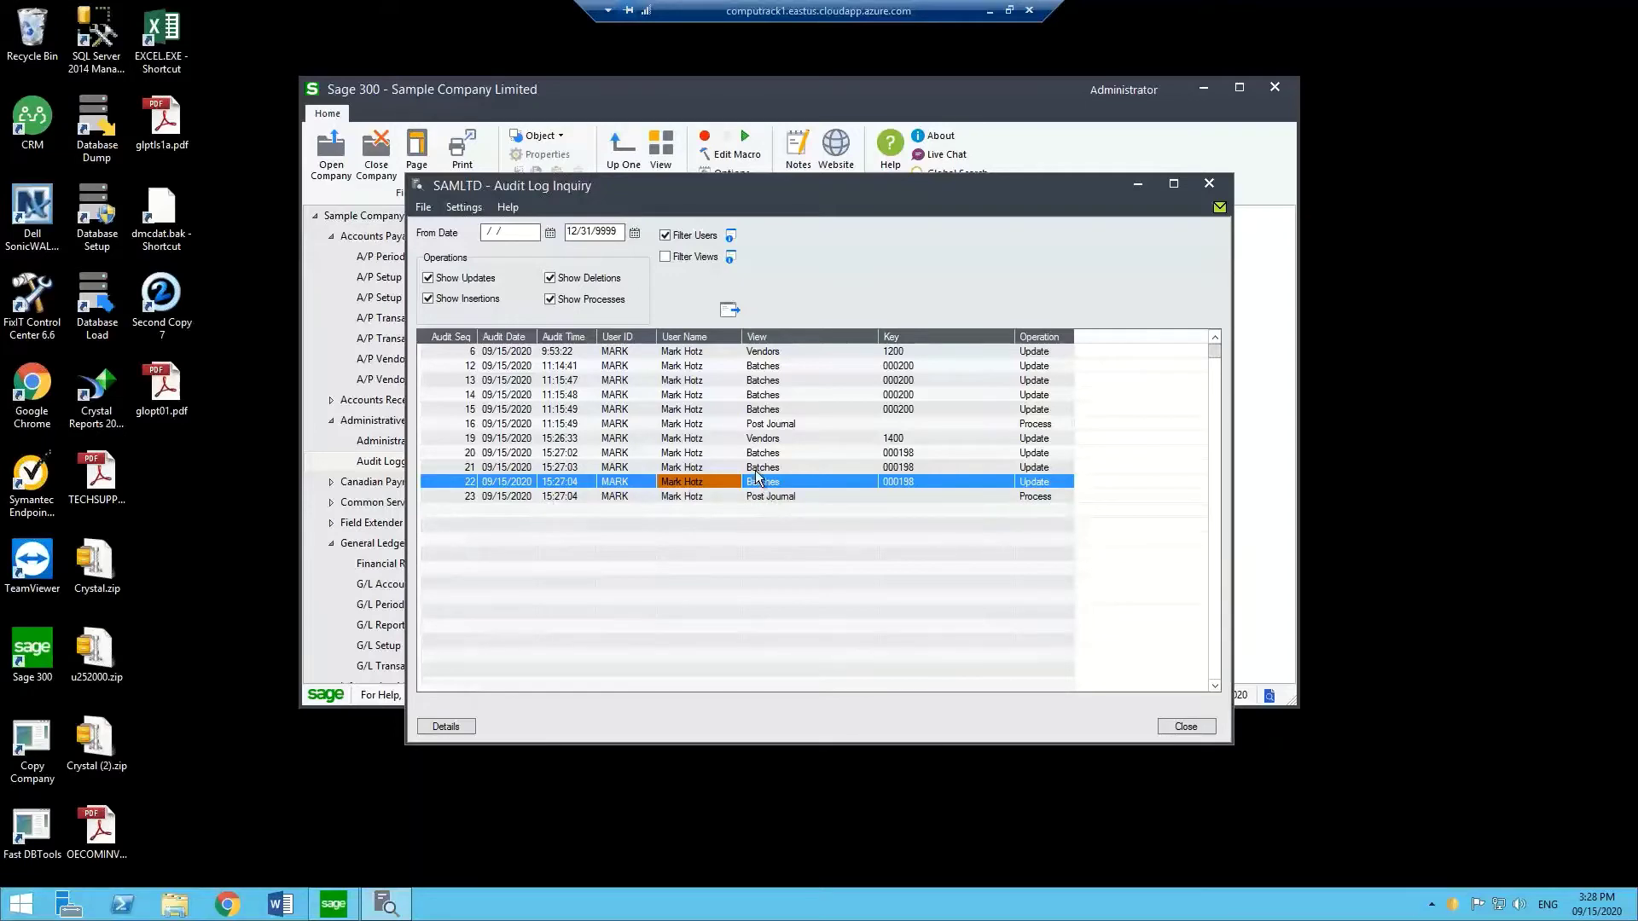
{"action": "left_click", "coordinate": [756, 438]}
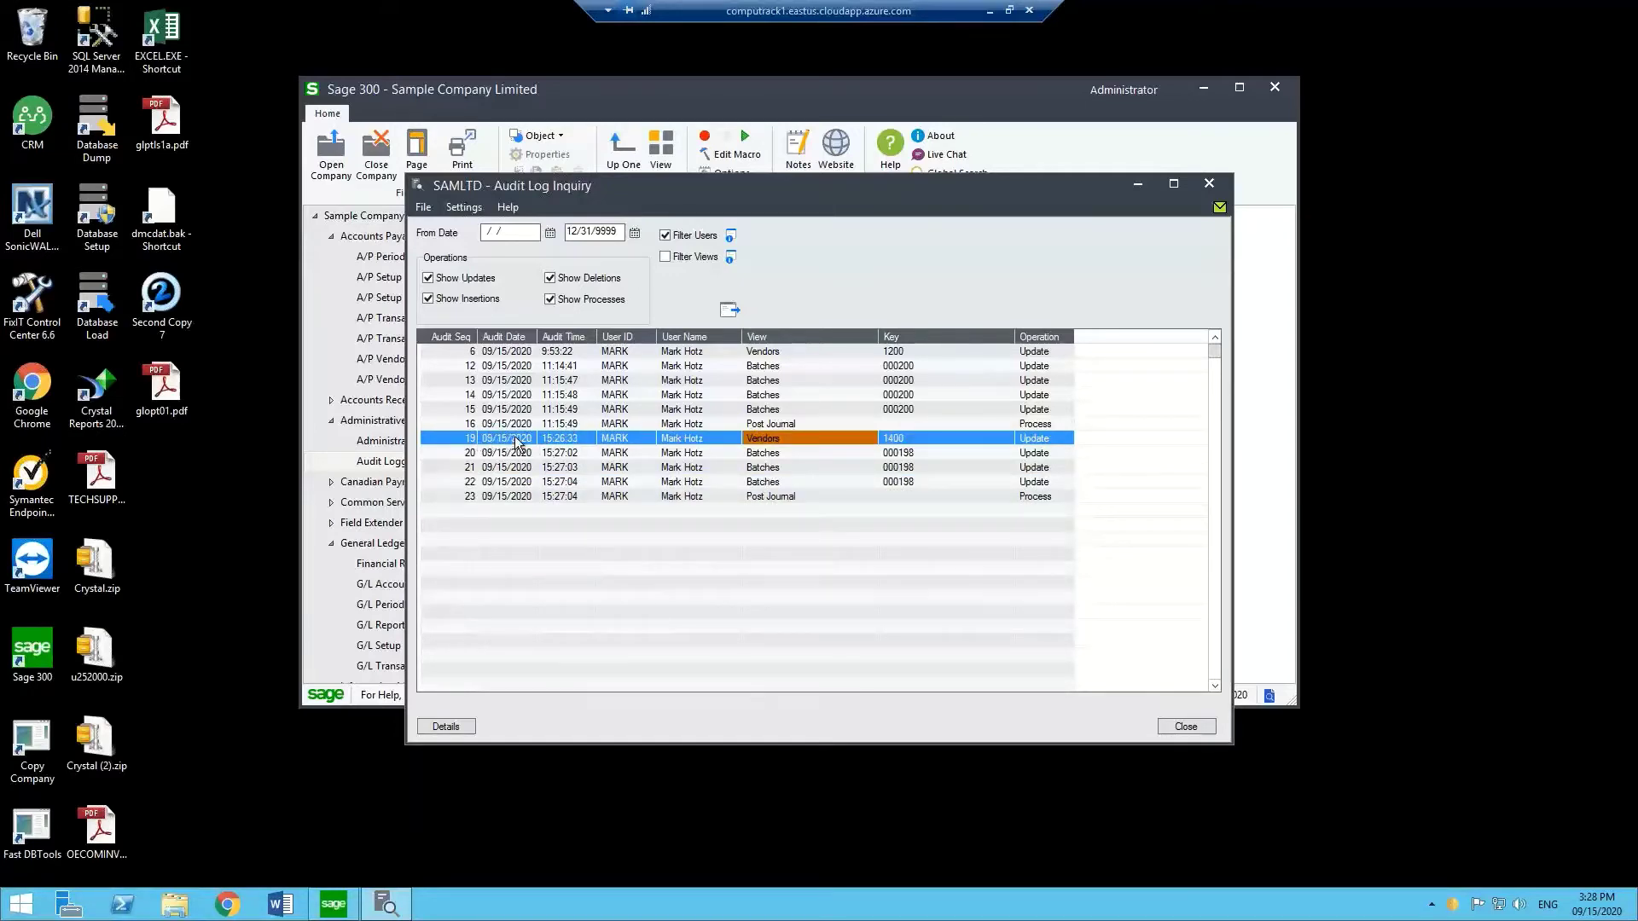
{"action": "double_click", "coordinate": [909, 445]}
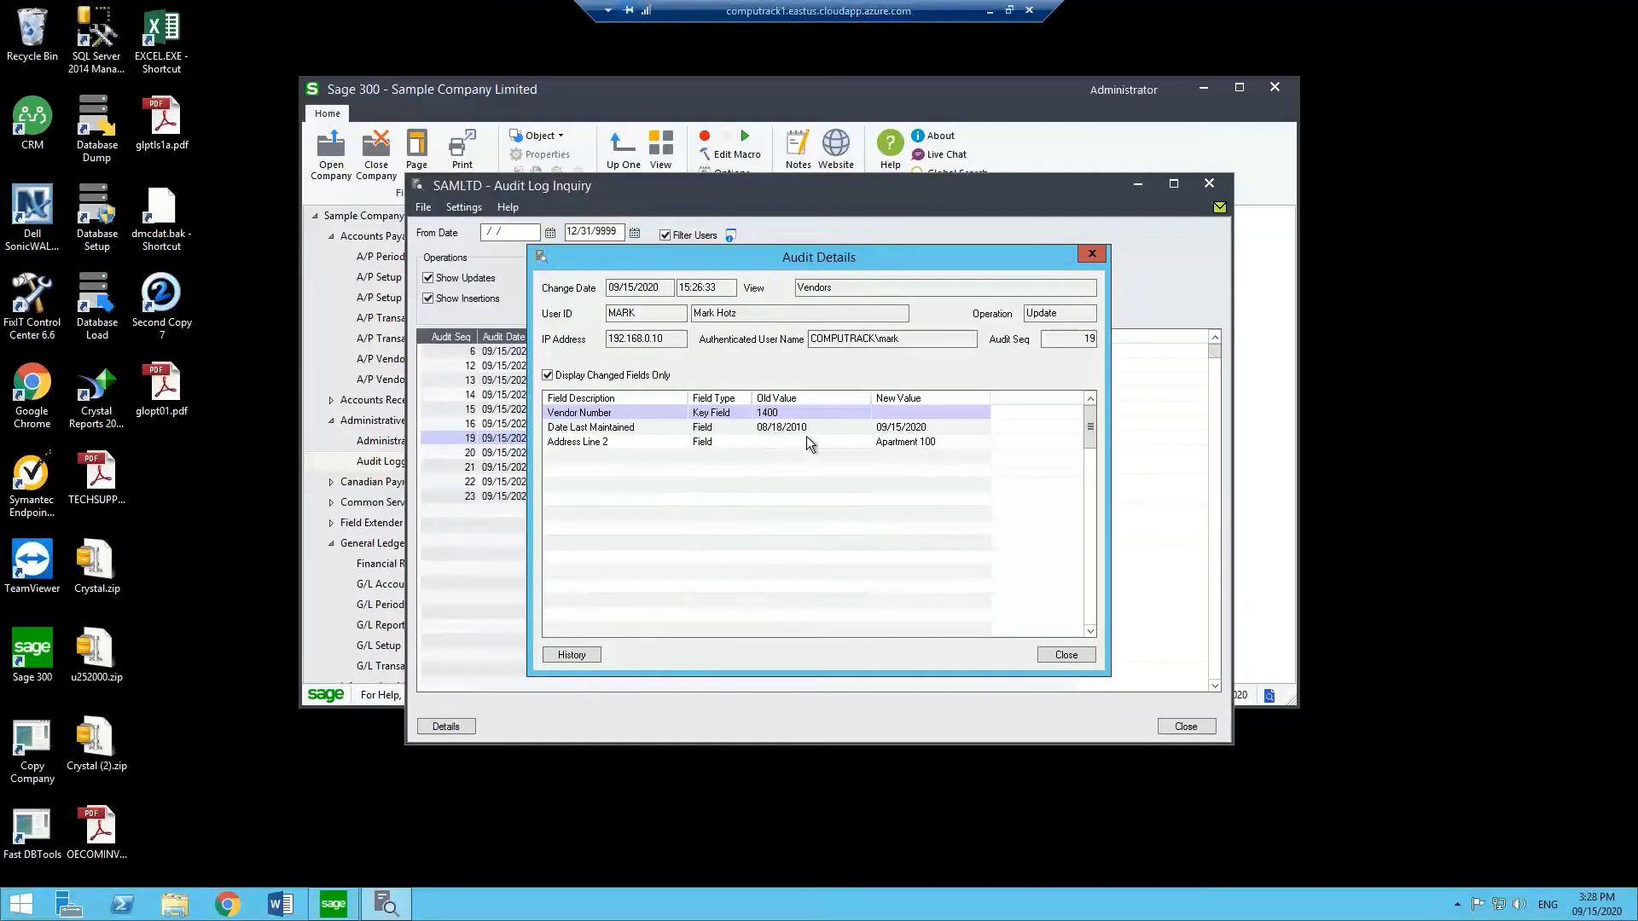
{"action": "left_click", "coordinate": [816, 441]}
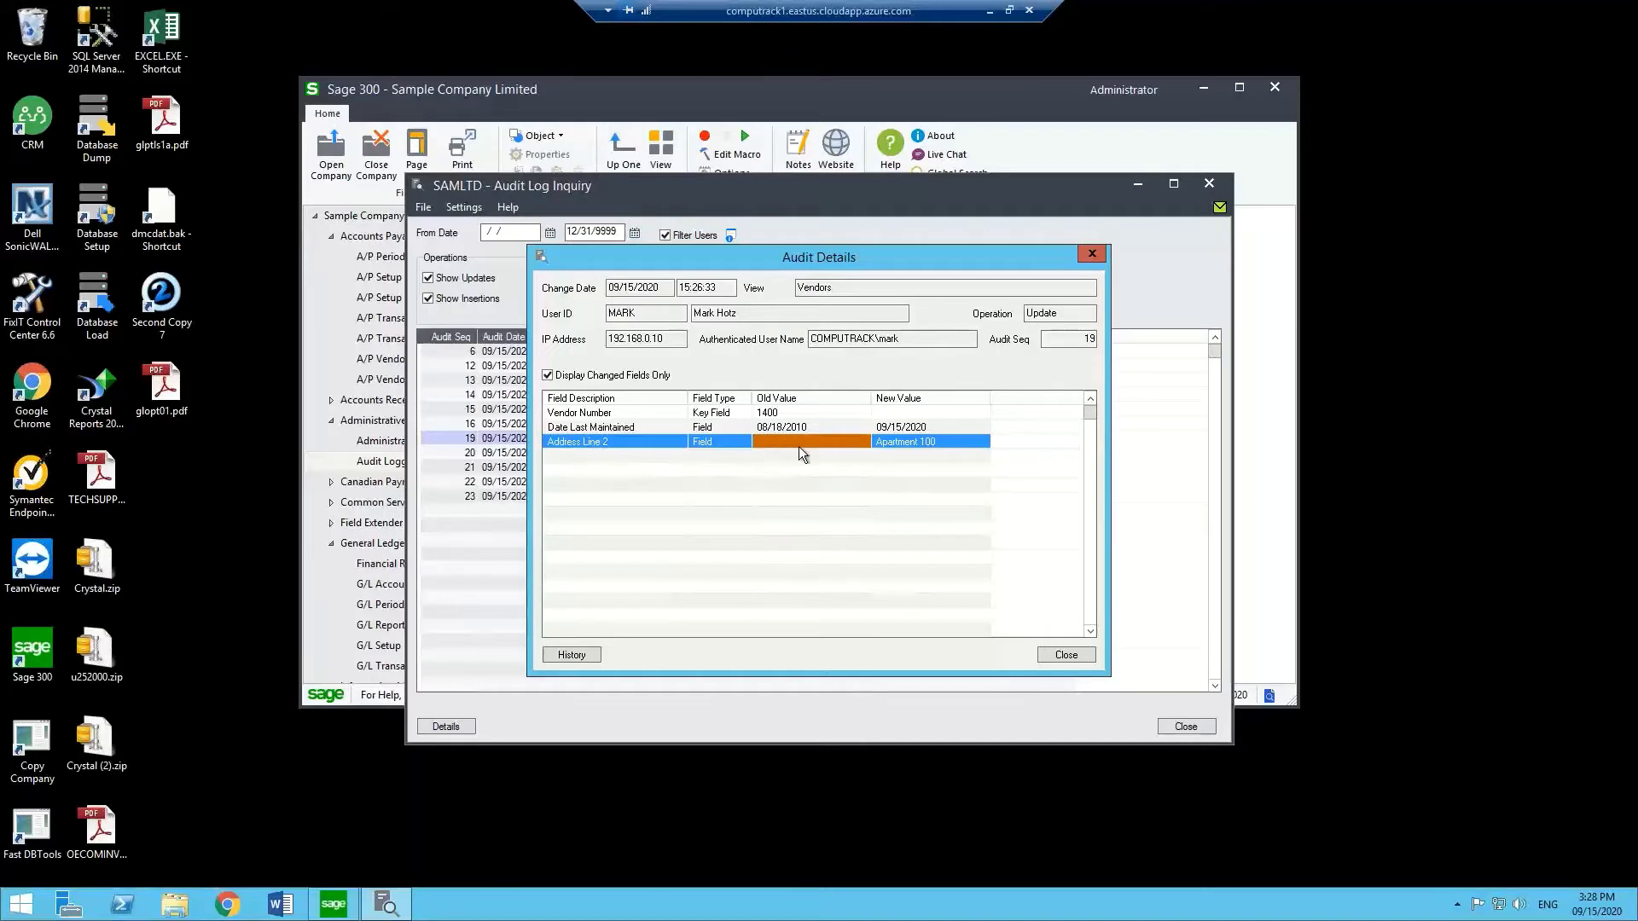
{"action": "left_click", "coordinate": [923, 443]}
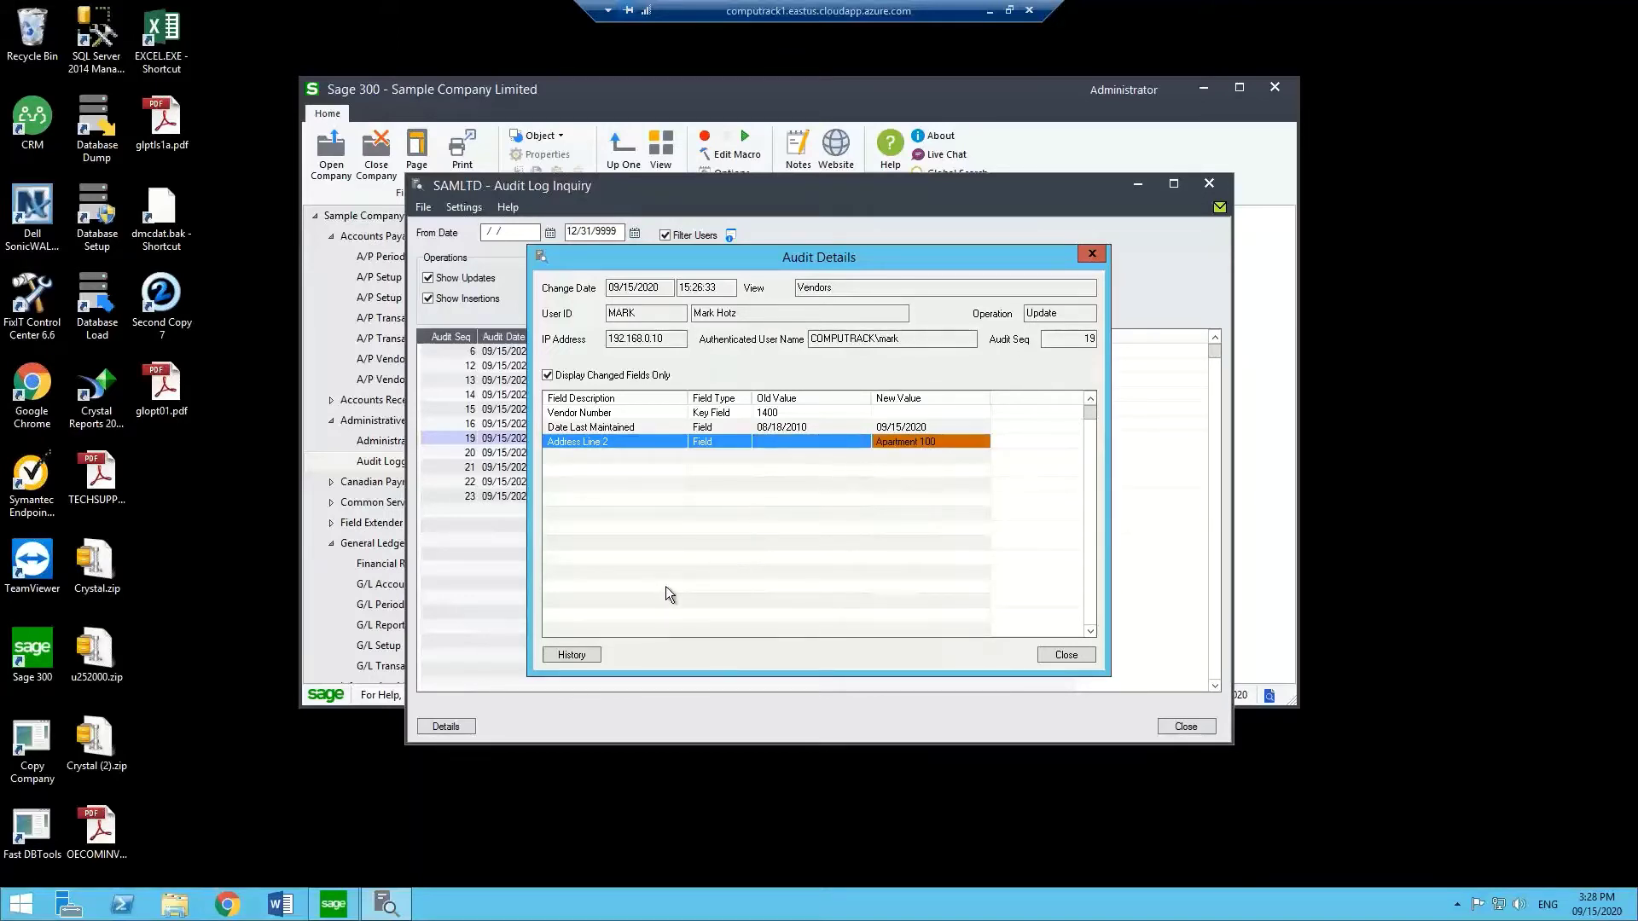
{"action": "left_click", "coordinate": [1058, 653]}
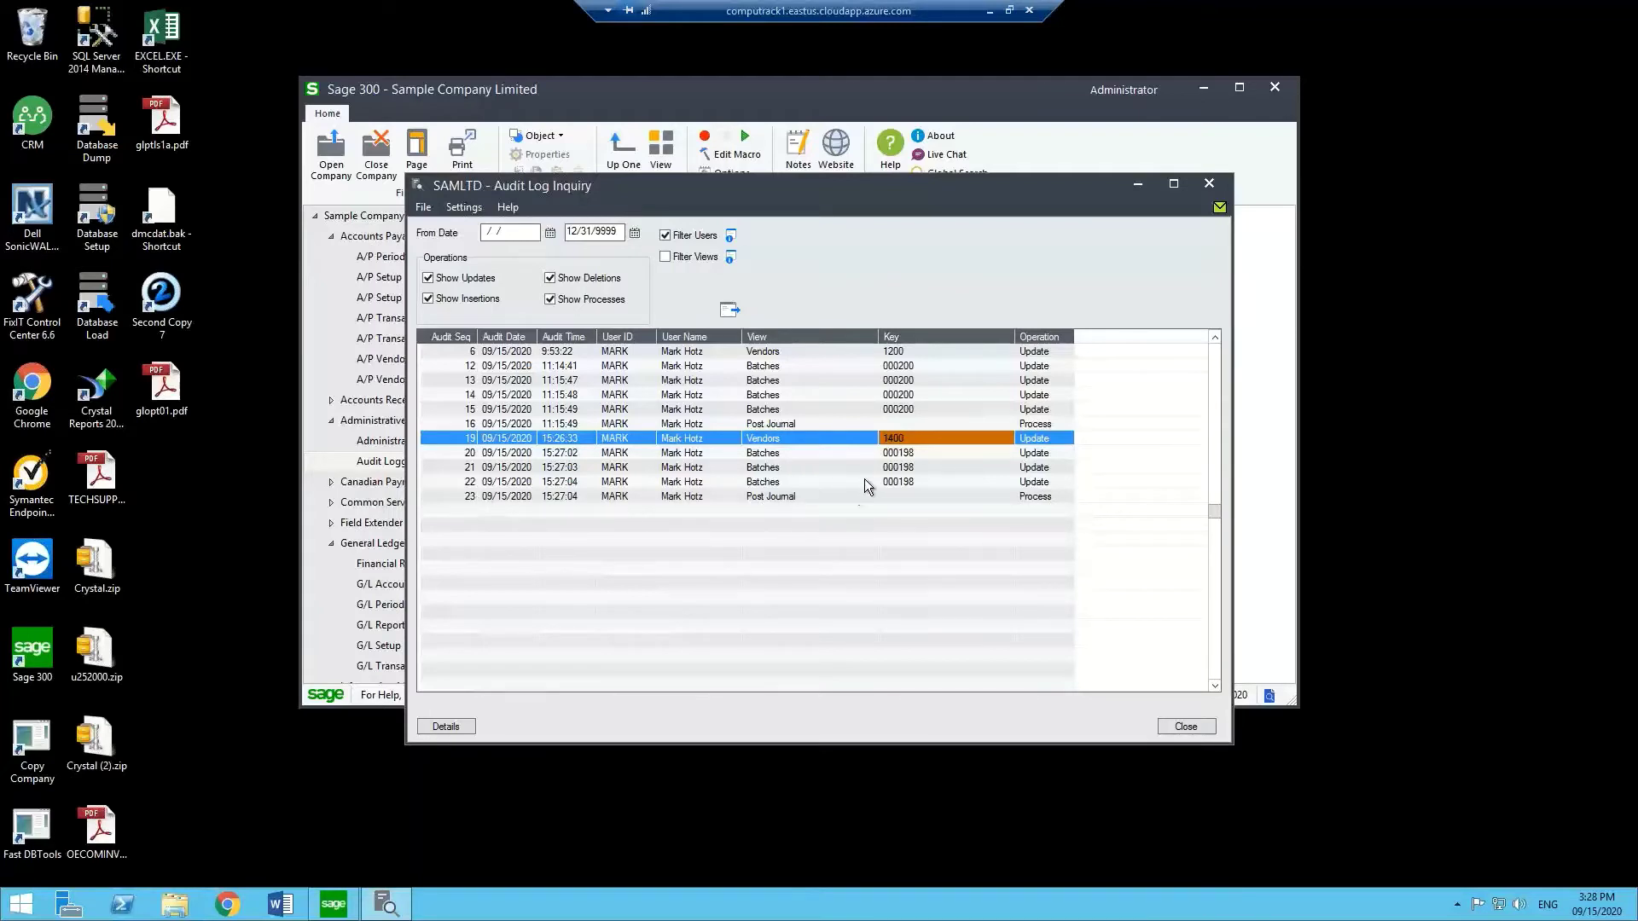
{"action": "double_click", "coordinate": [484, 495]}
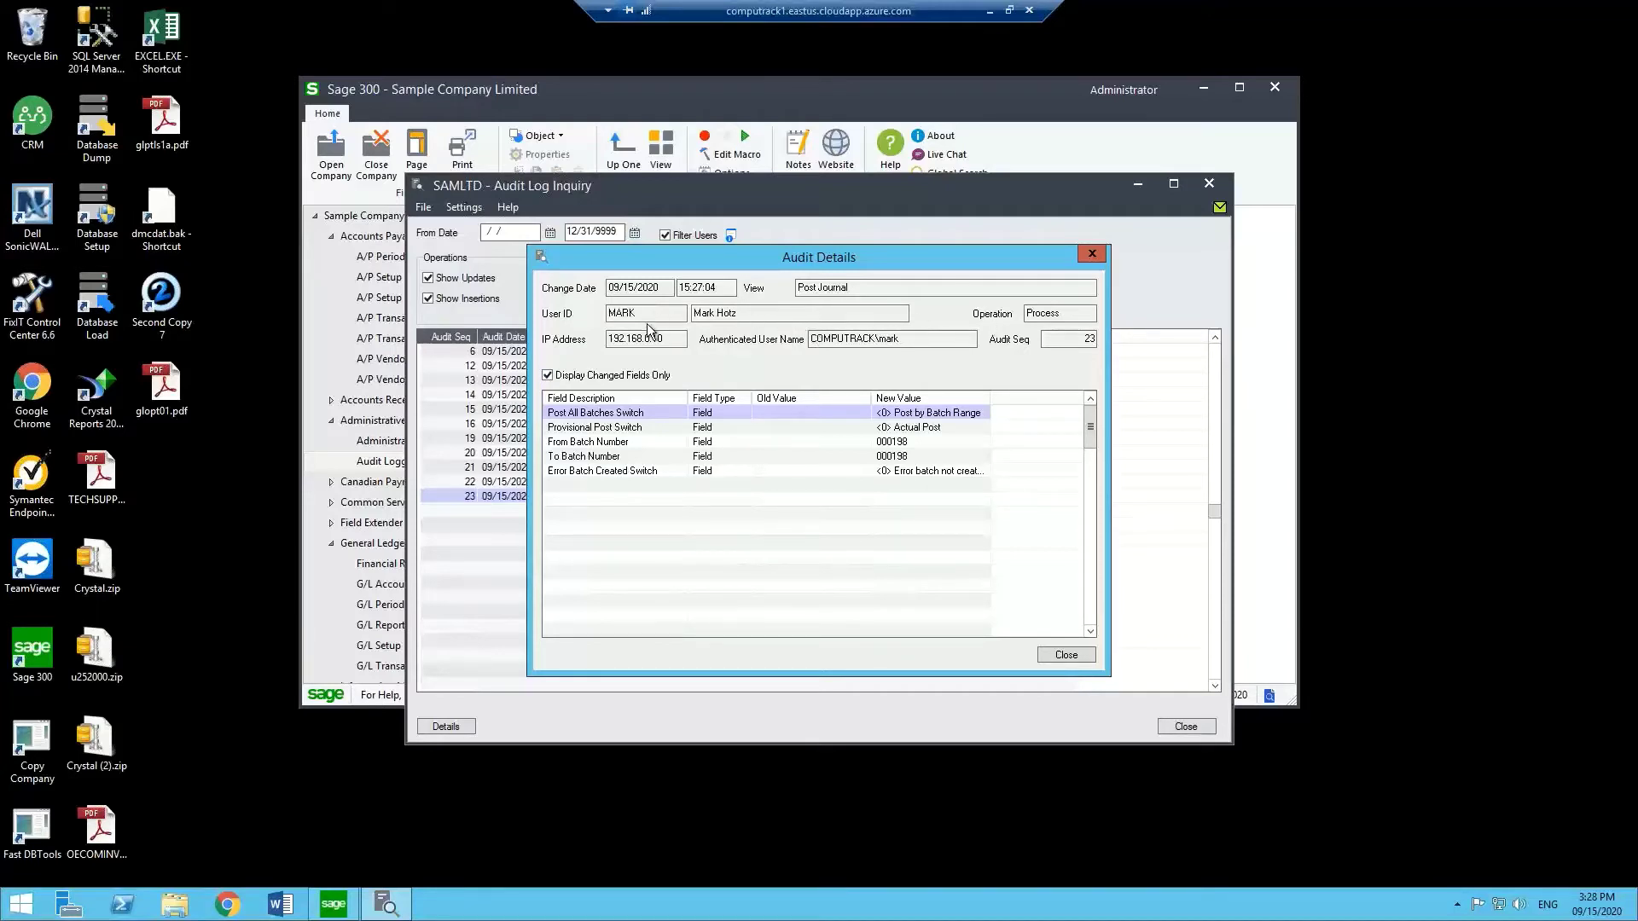
{"action": "left_click", "coordinate": [933, 428]}
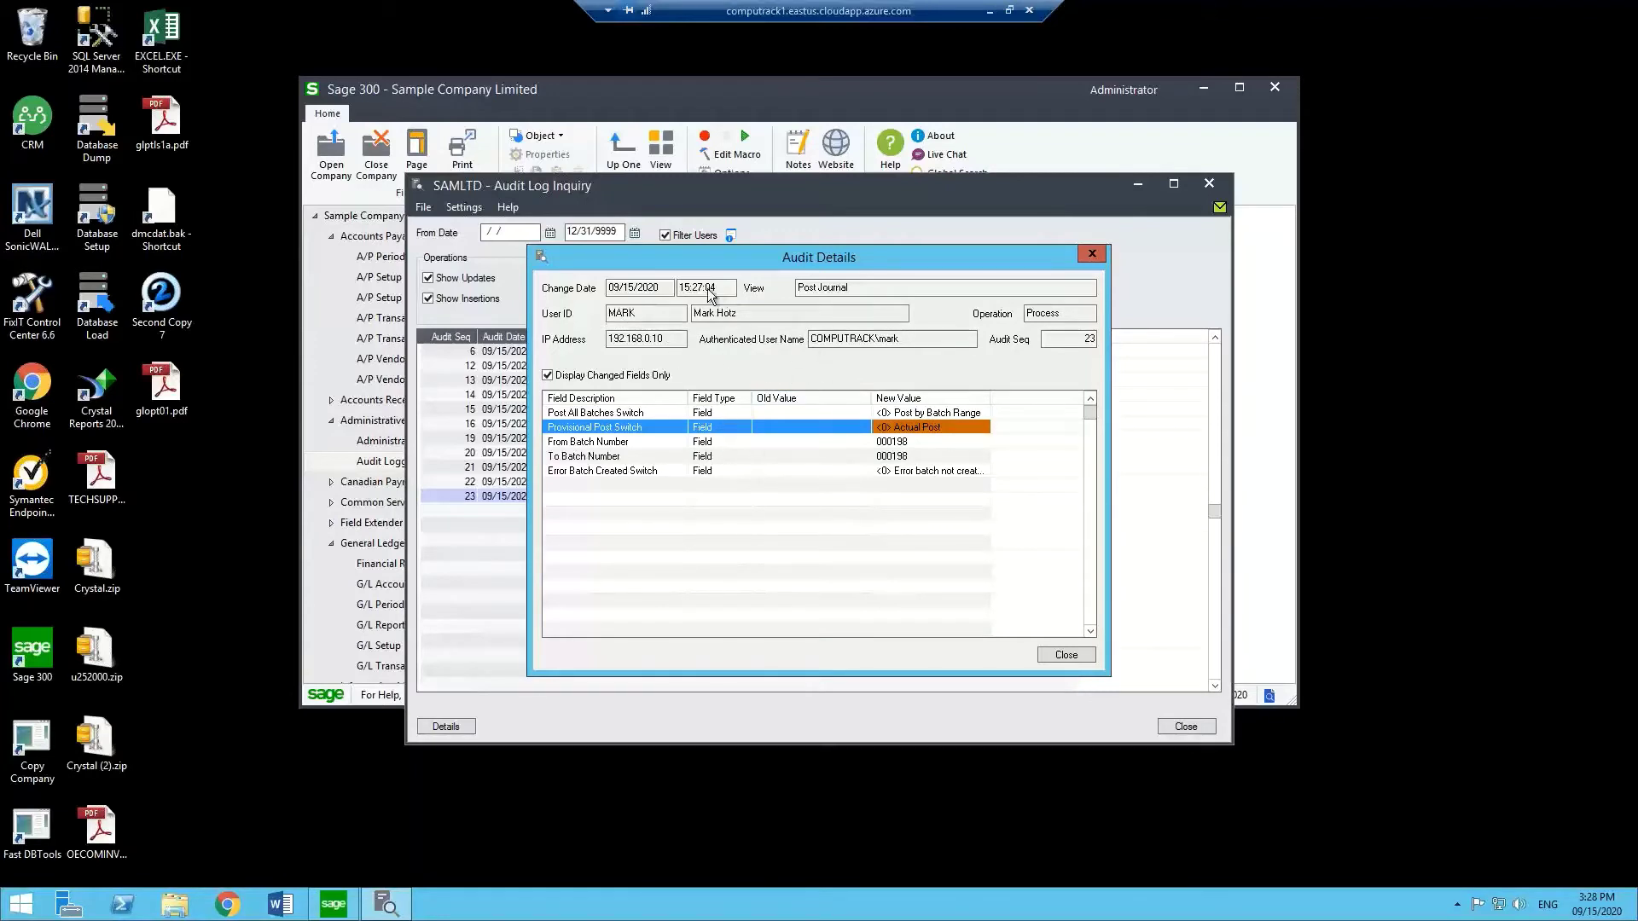
{"action": "left_click", "coordinate": [1066, 654]}
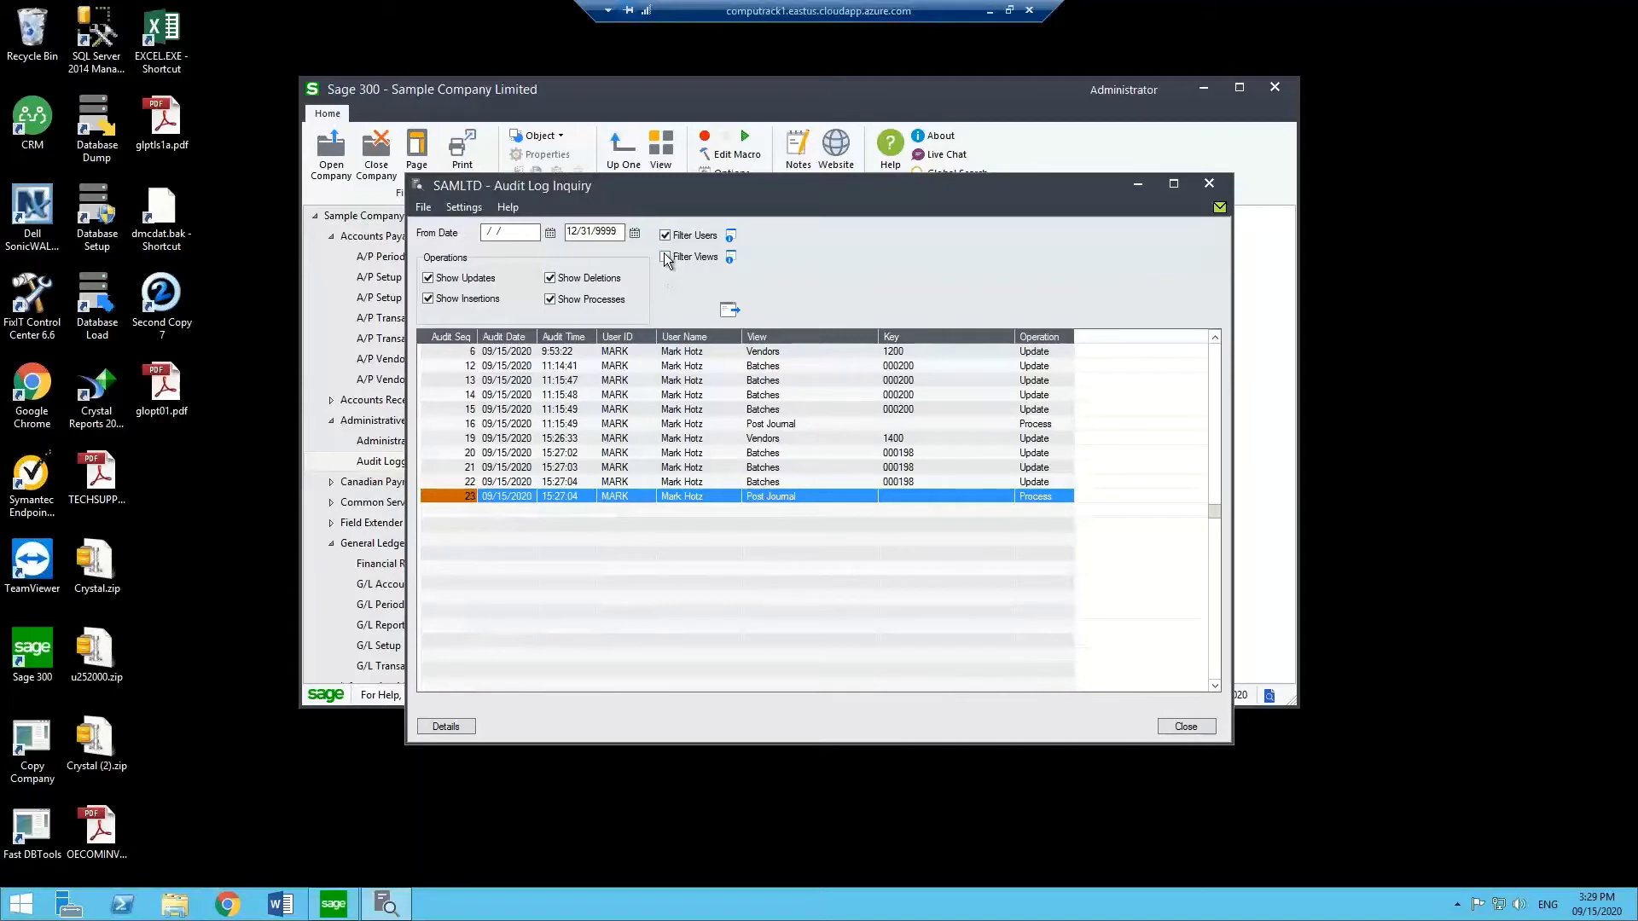
Filter the audit log inquiry to only the A/P Vendors view and reload the entries.
{"action": "left_click", "coordinate": [729, 256]}
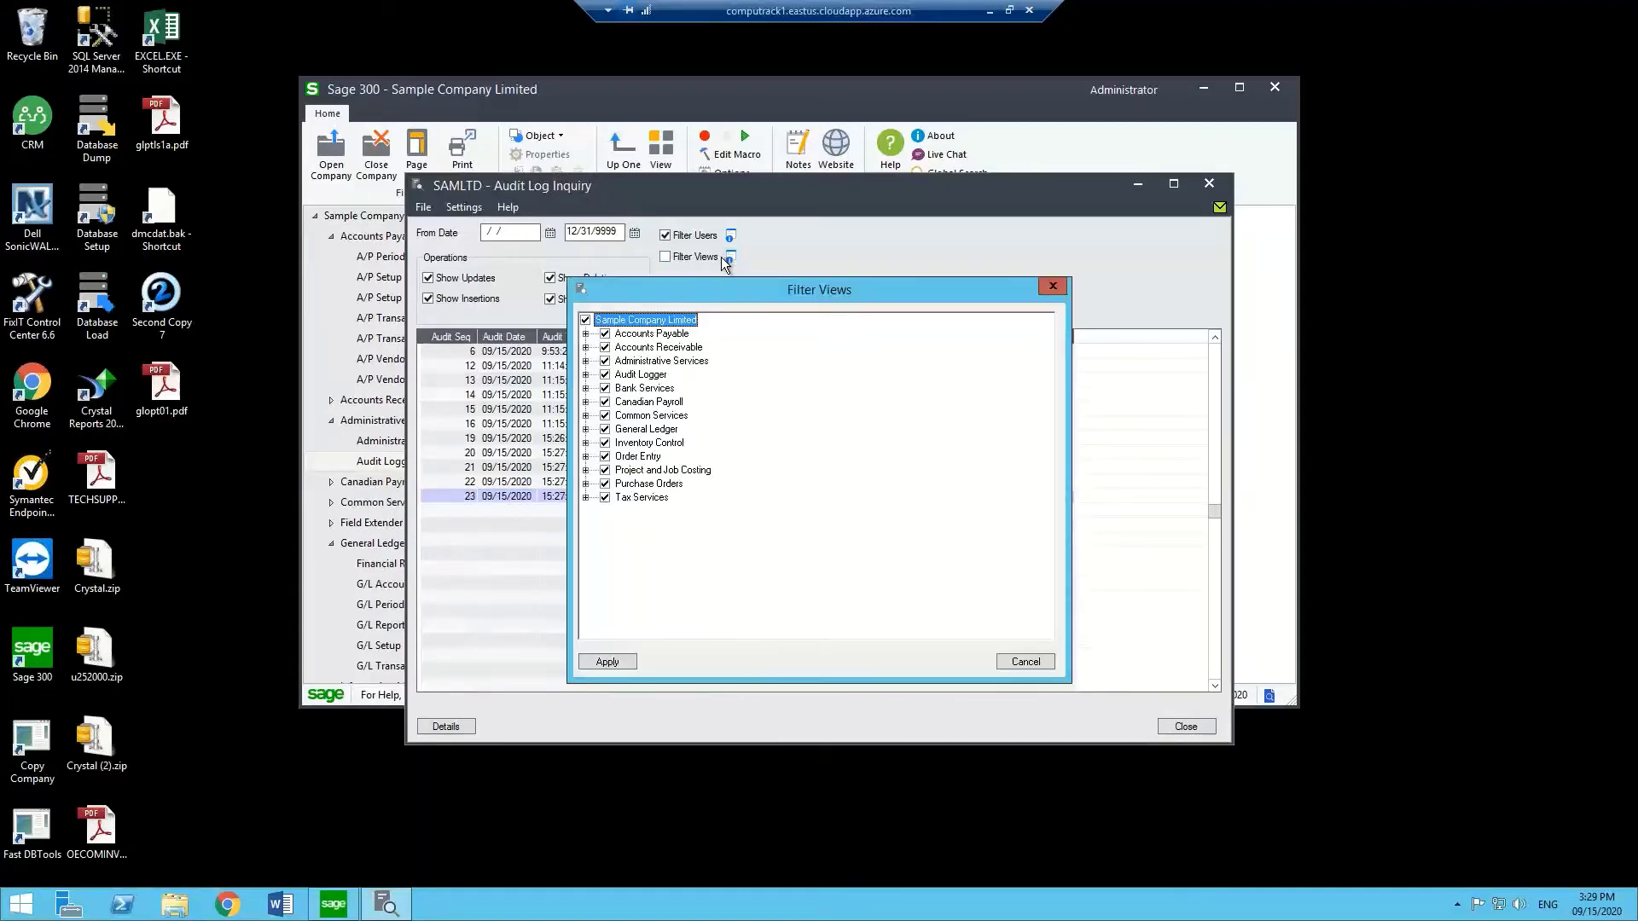
{"action": "left_click", "coordinate": [585, 333]}
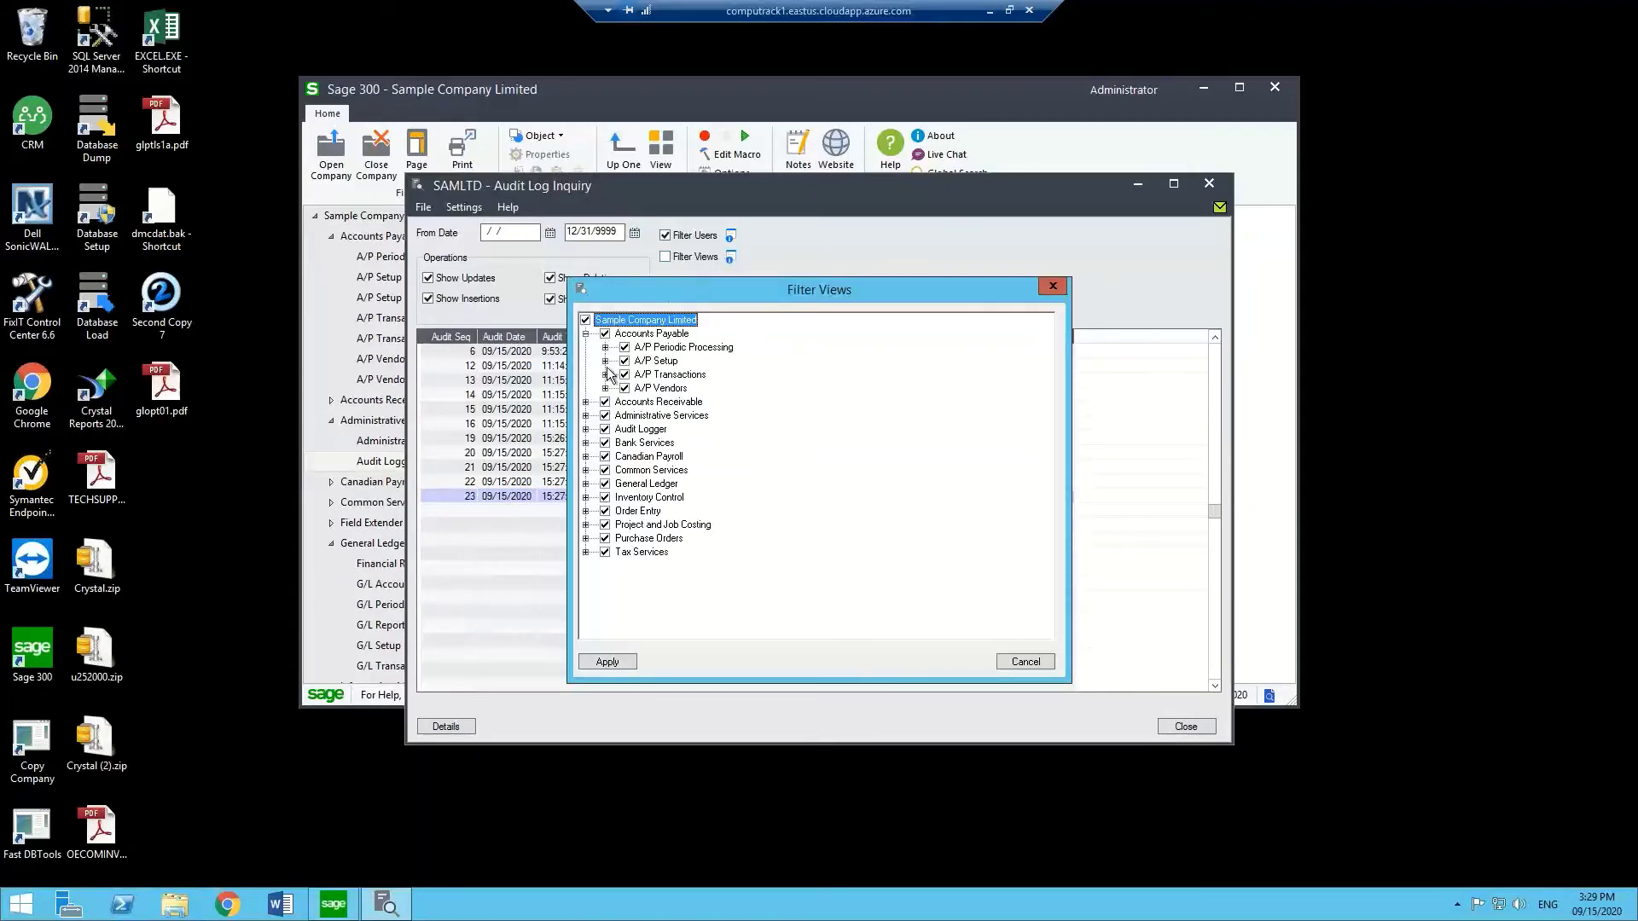
{"action": "left_click", "coordinate": [585, 319]}
{"action": "left_click", "coordinate": [624, 389]}
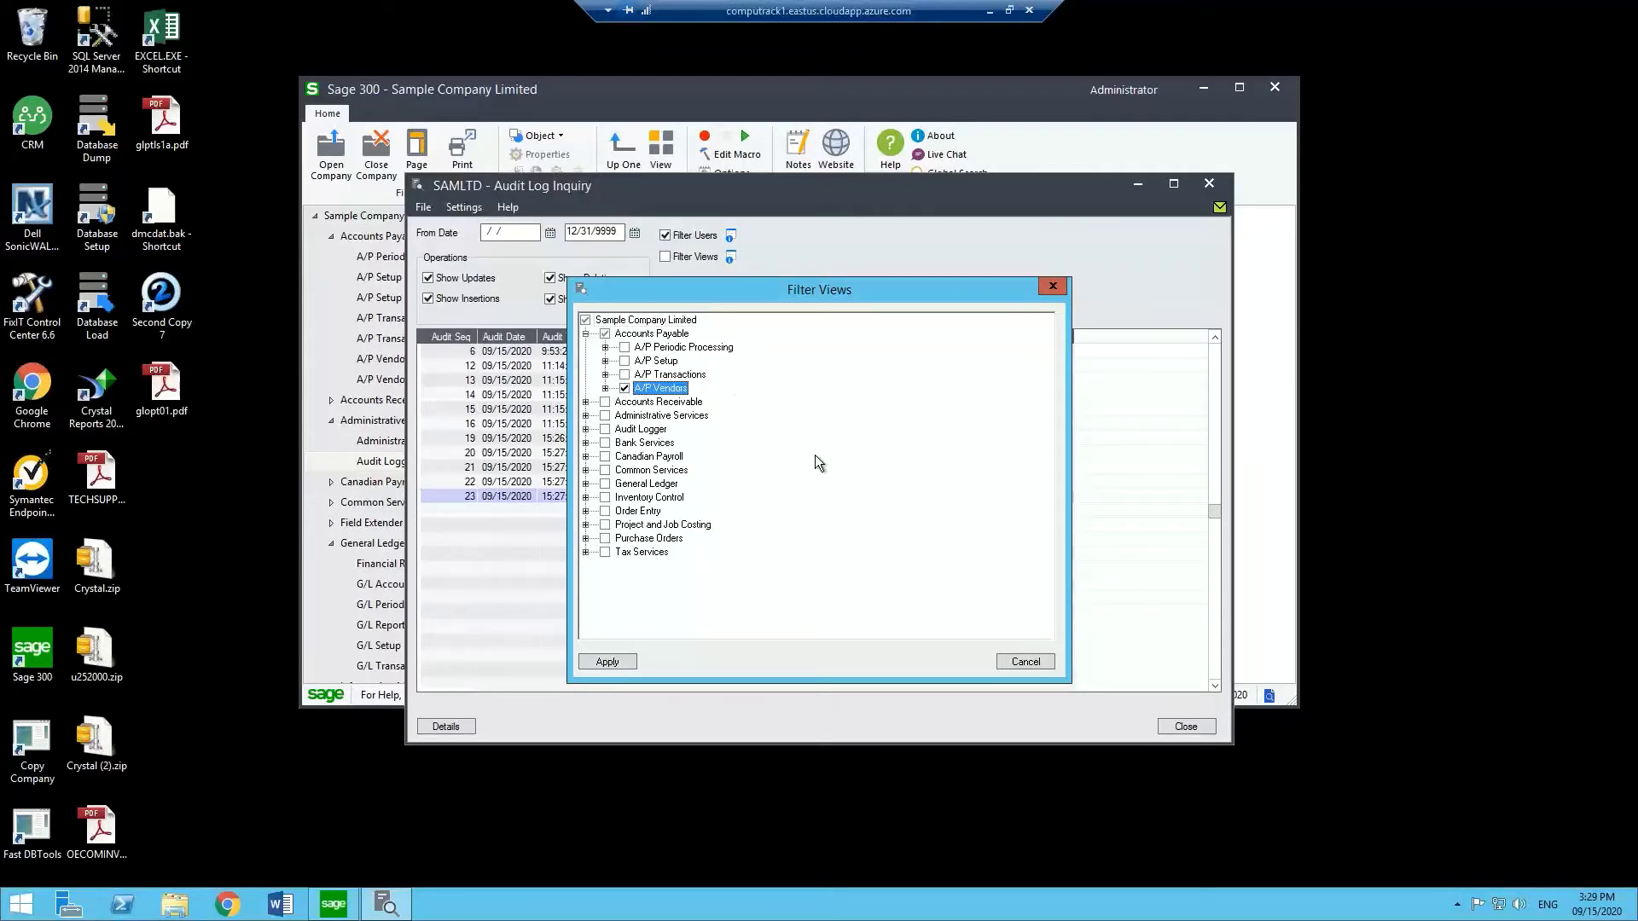
{"action": "left_click", "coordinate": [607, 662]}
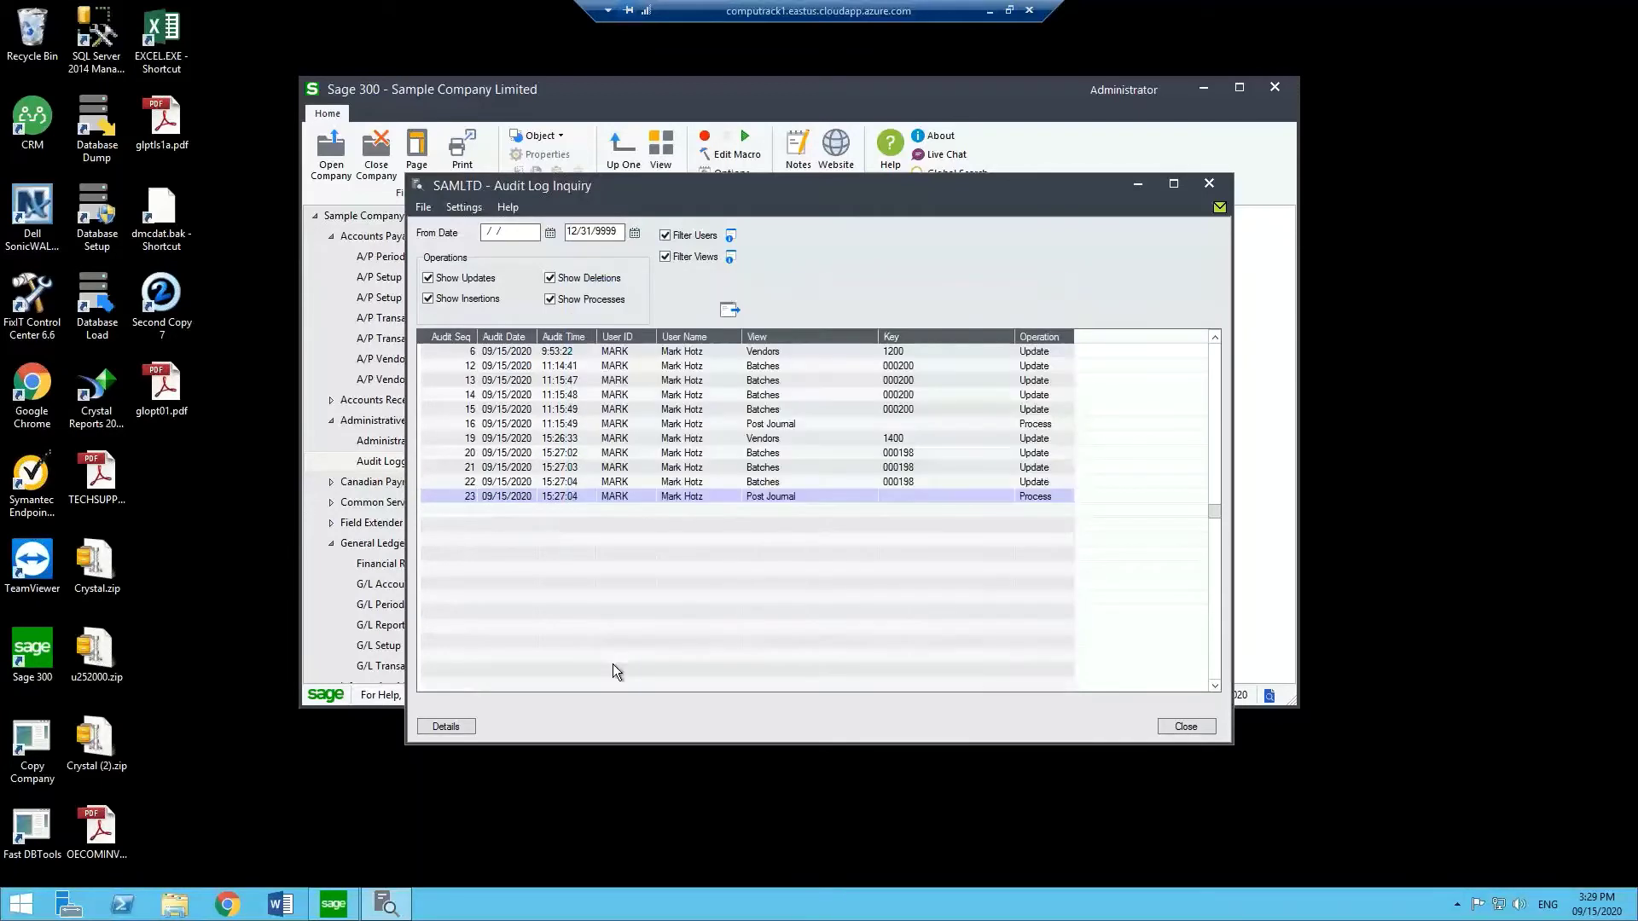
{"action": "left_click", "coordinate": [728, 311]}
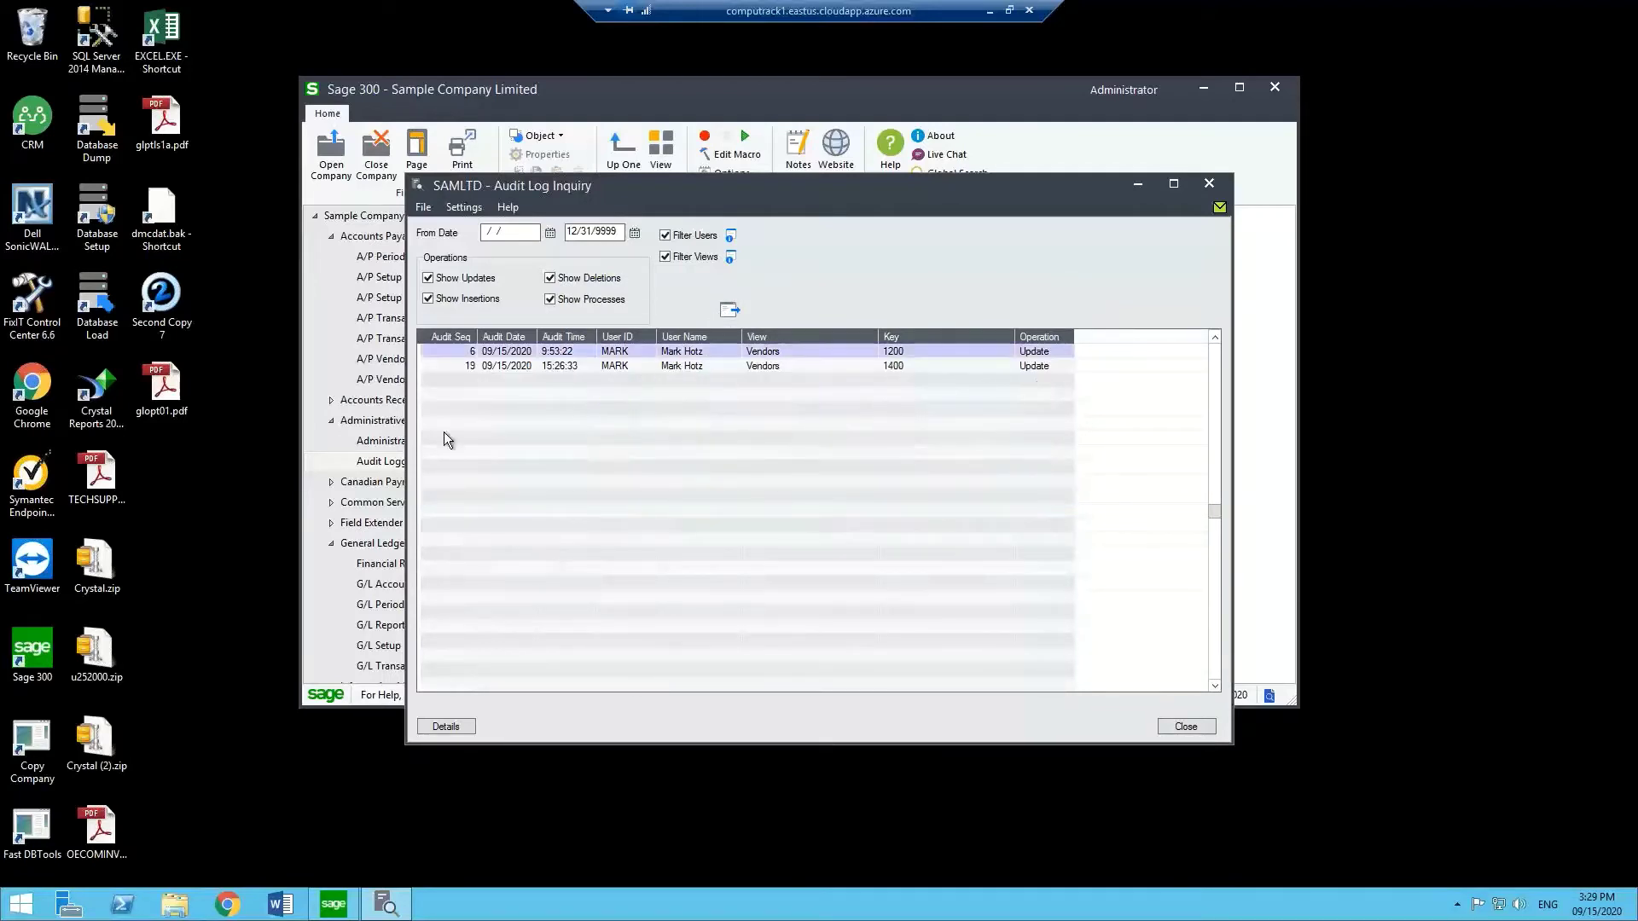
Review the vendor 1200 update details, including the Address Line 2 and Vendor Number changes.
{"action": "left_click", "coordinate": [515, 357]}
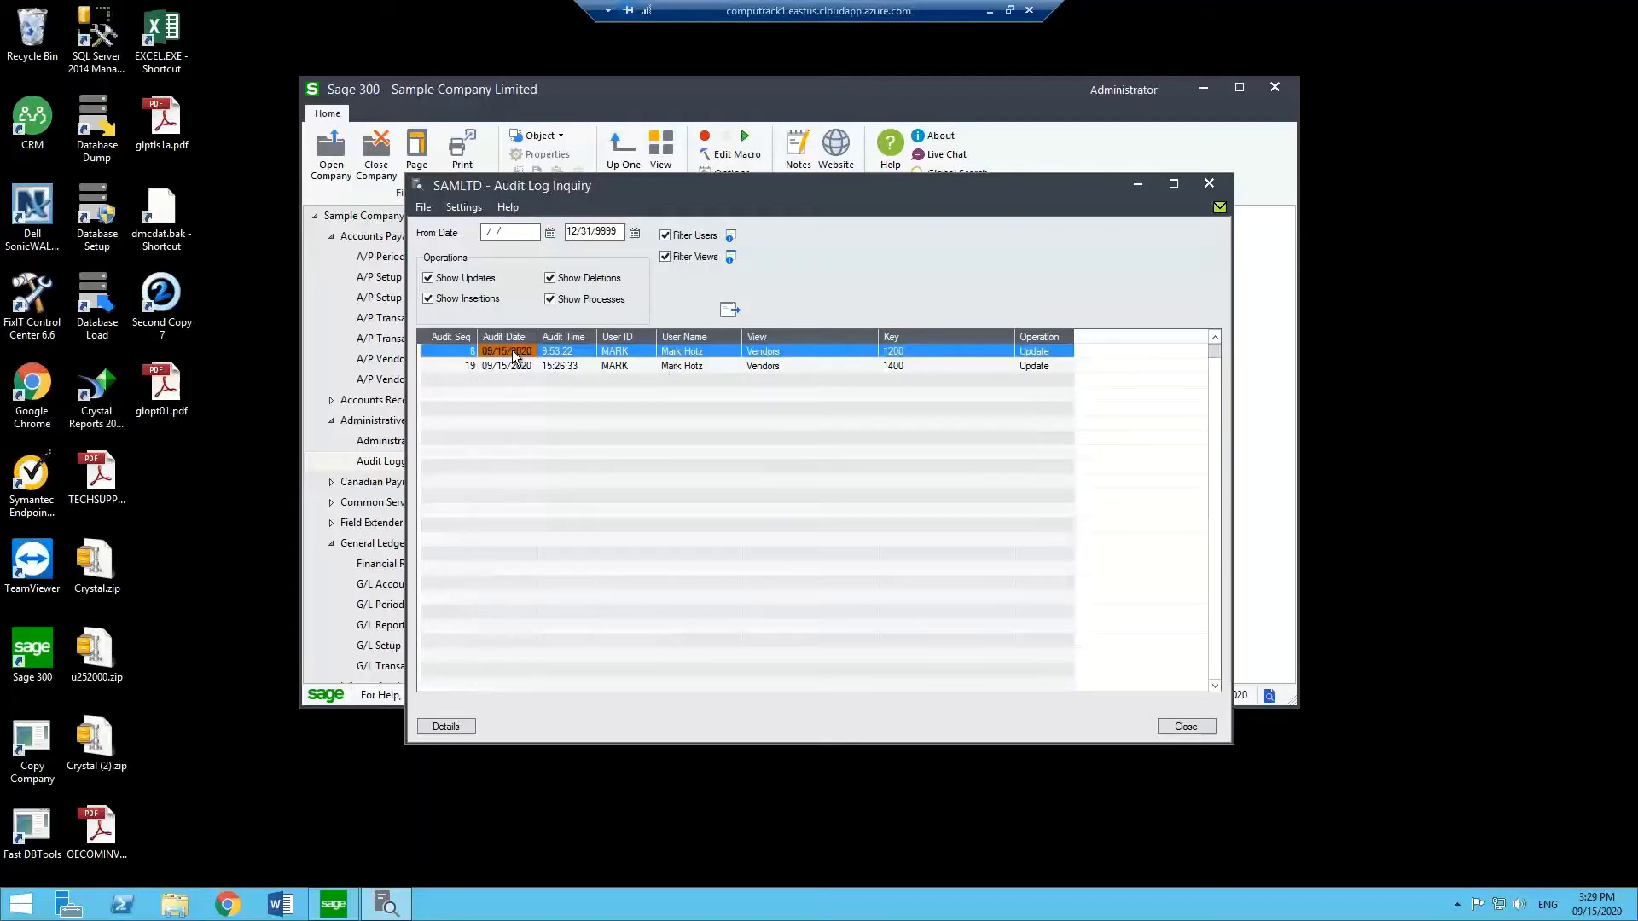
{"action": "double_click", "coordinate": [515, 356]}
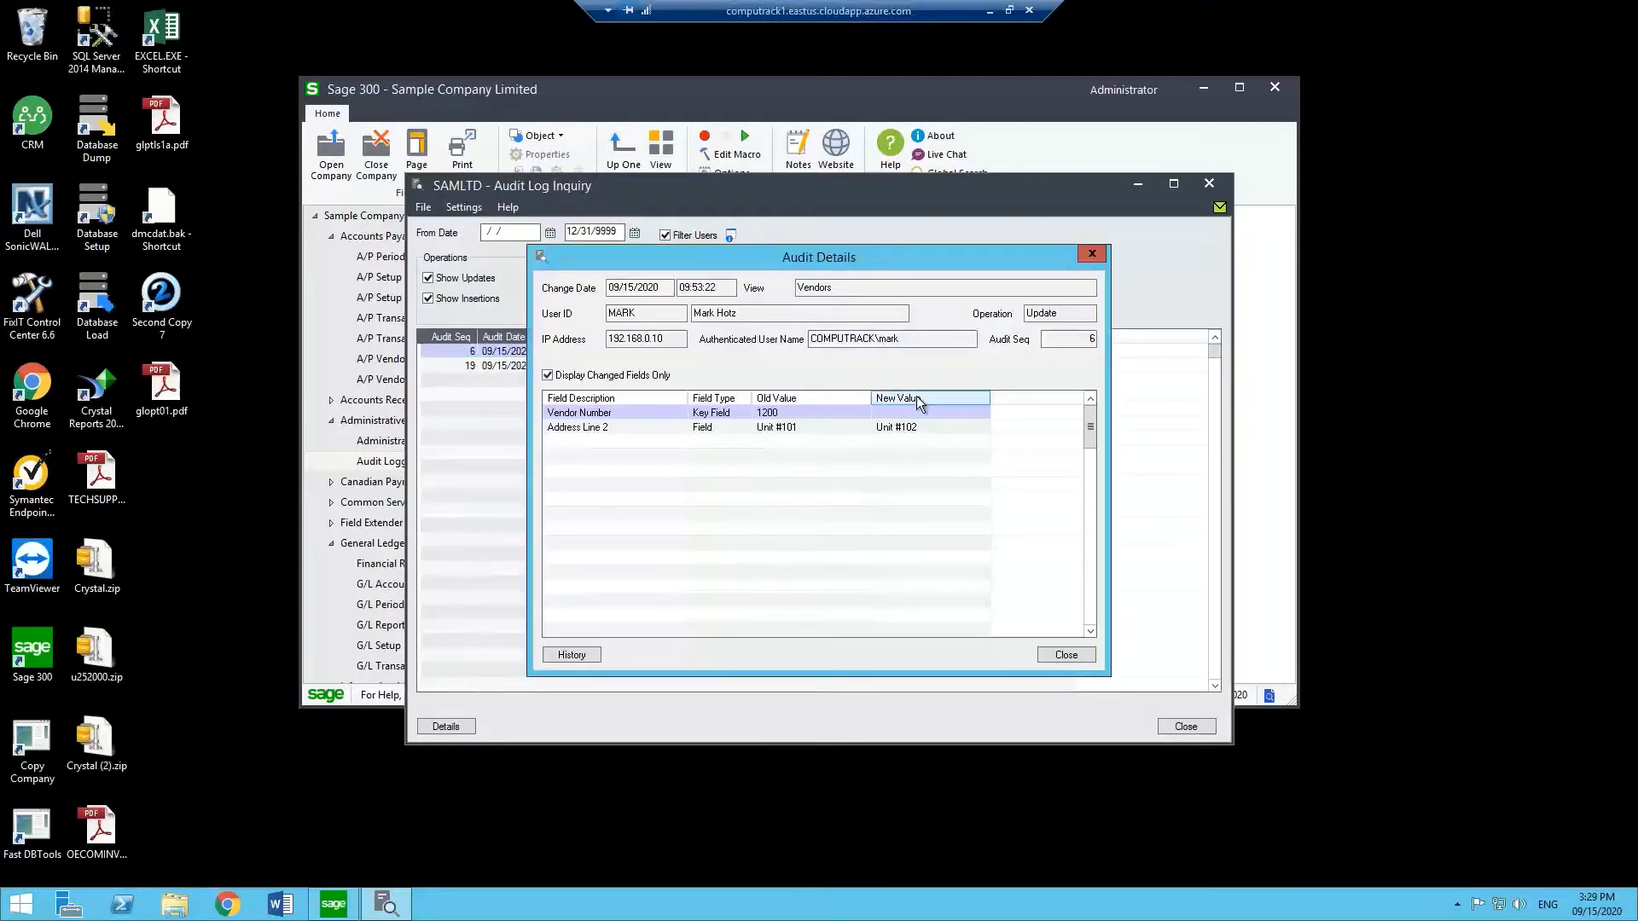
{"action": "left_click", "coordinate": [801, 427]}
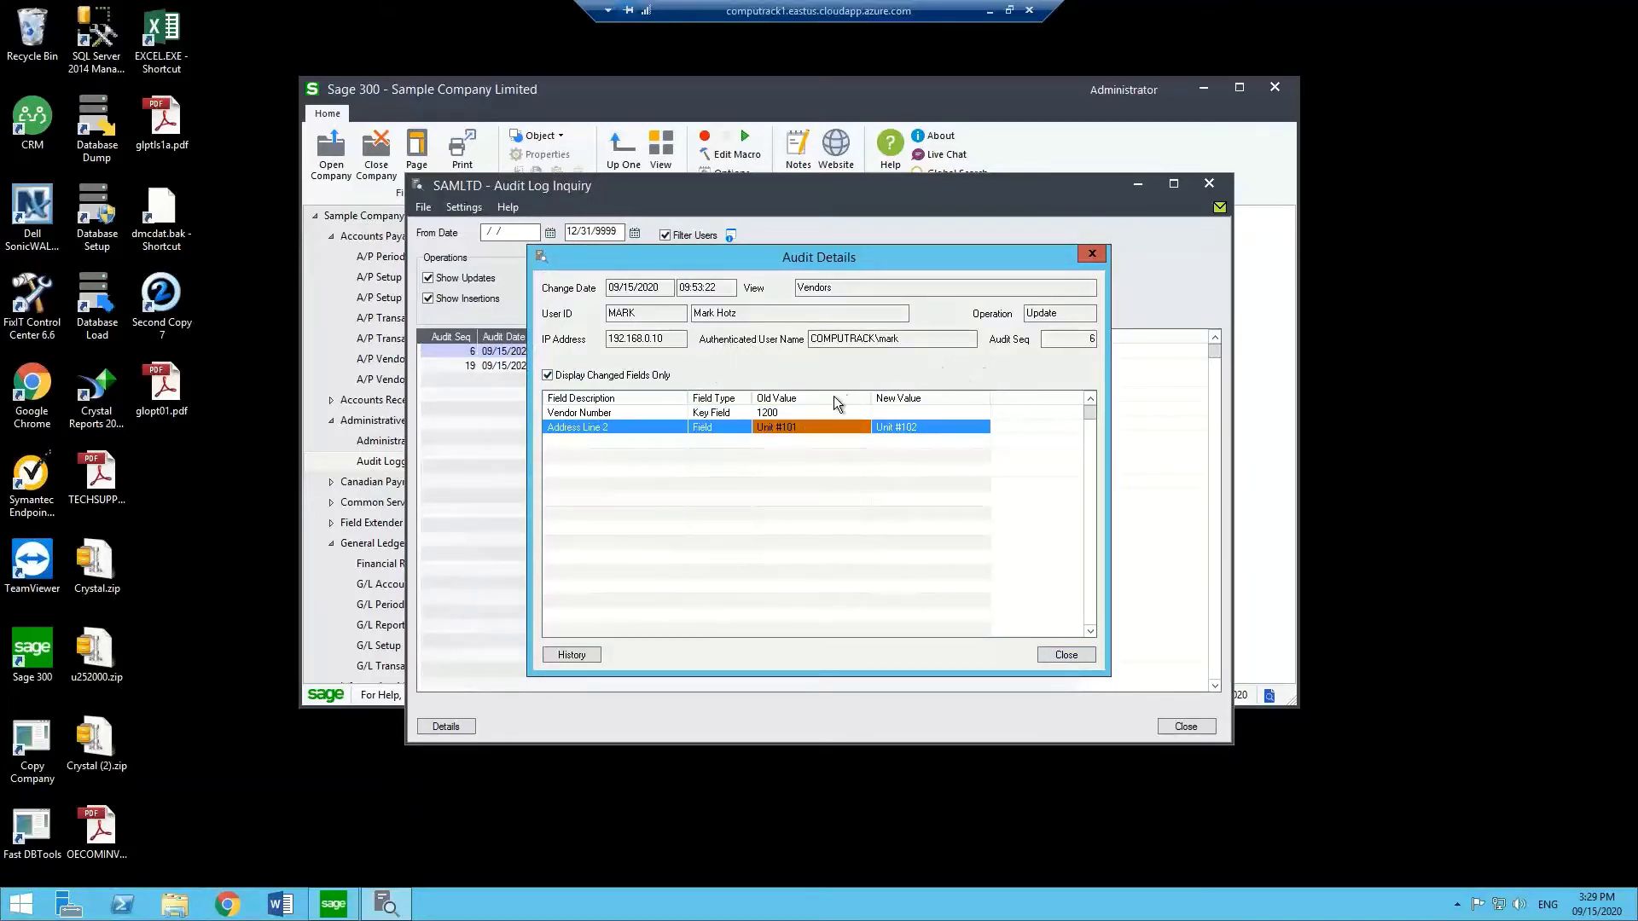
{"action": "left_click", "coordinate": [796, 413]}
{"action": "left_click", "coordinate": [1066, 654]}
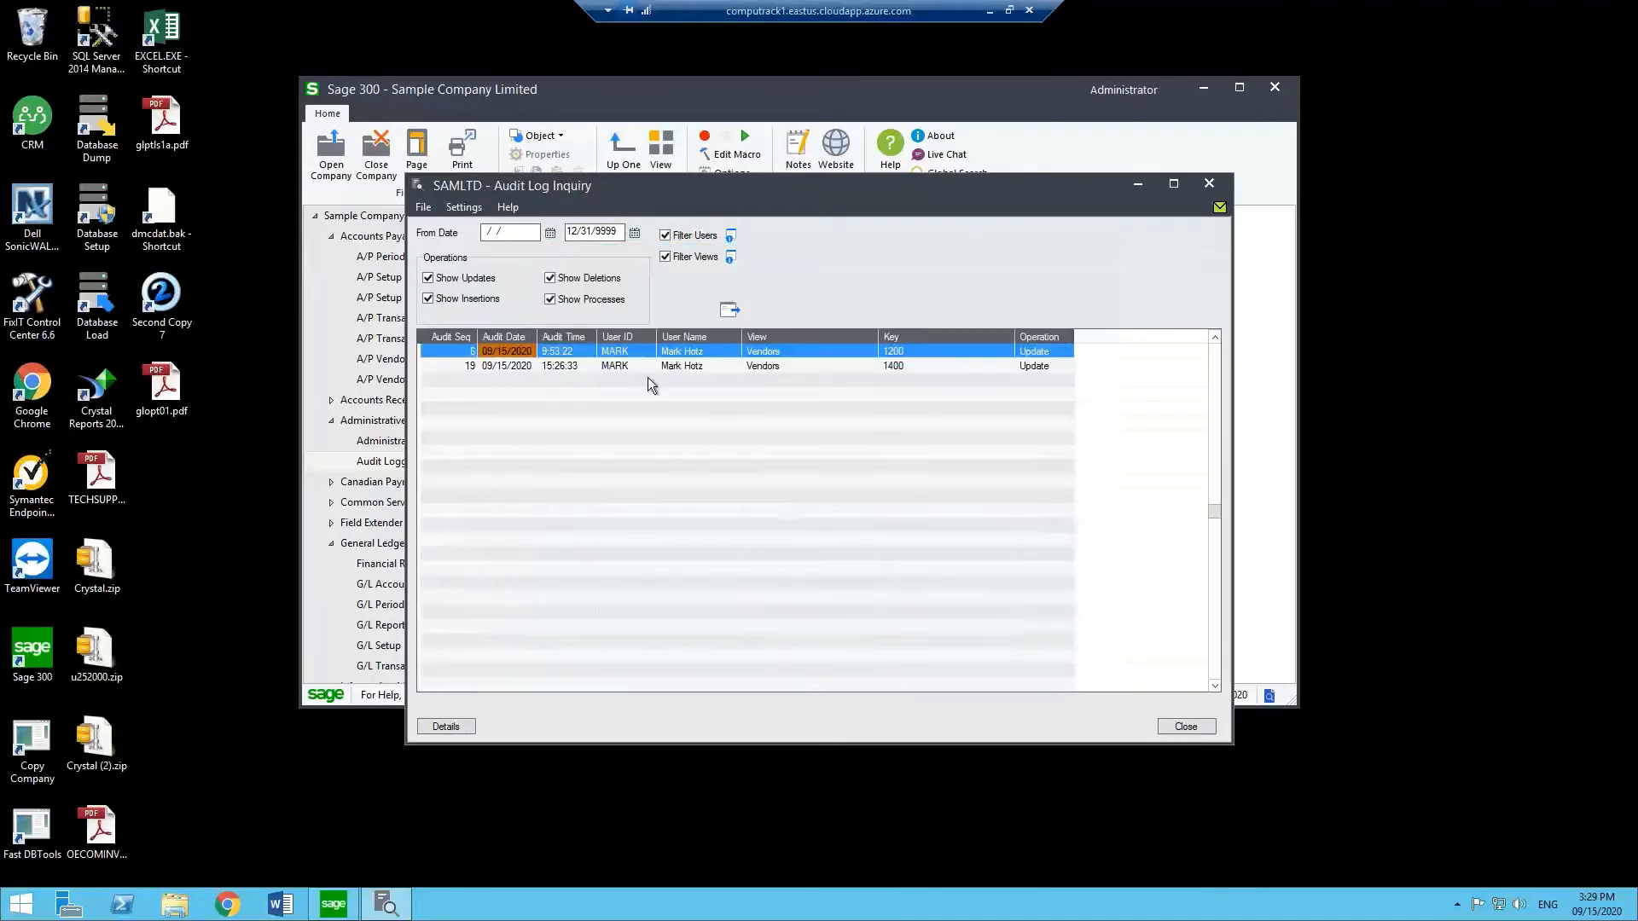
Inspect the vendor 1400 Vendor Number change, then close the Audit Log Inquiry.
{"action": "double_click", "coordinate": [577, 365]}
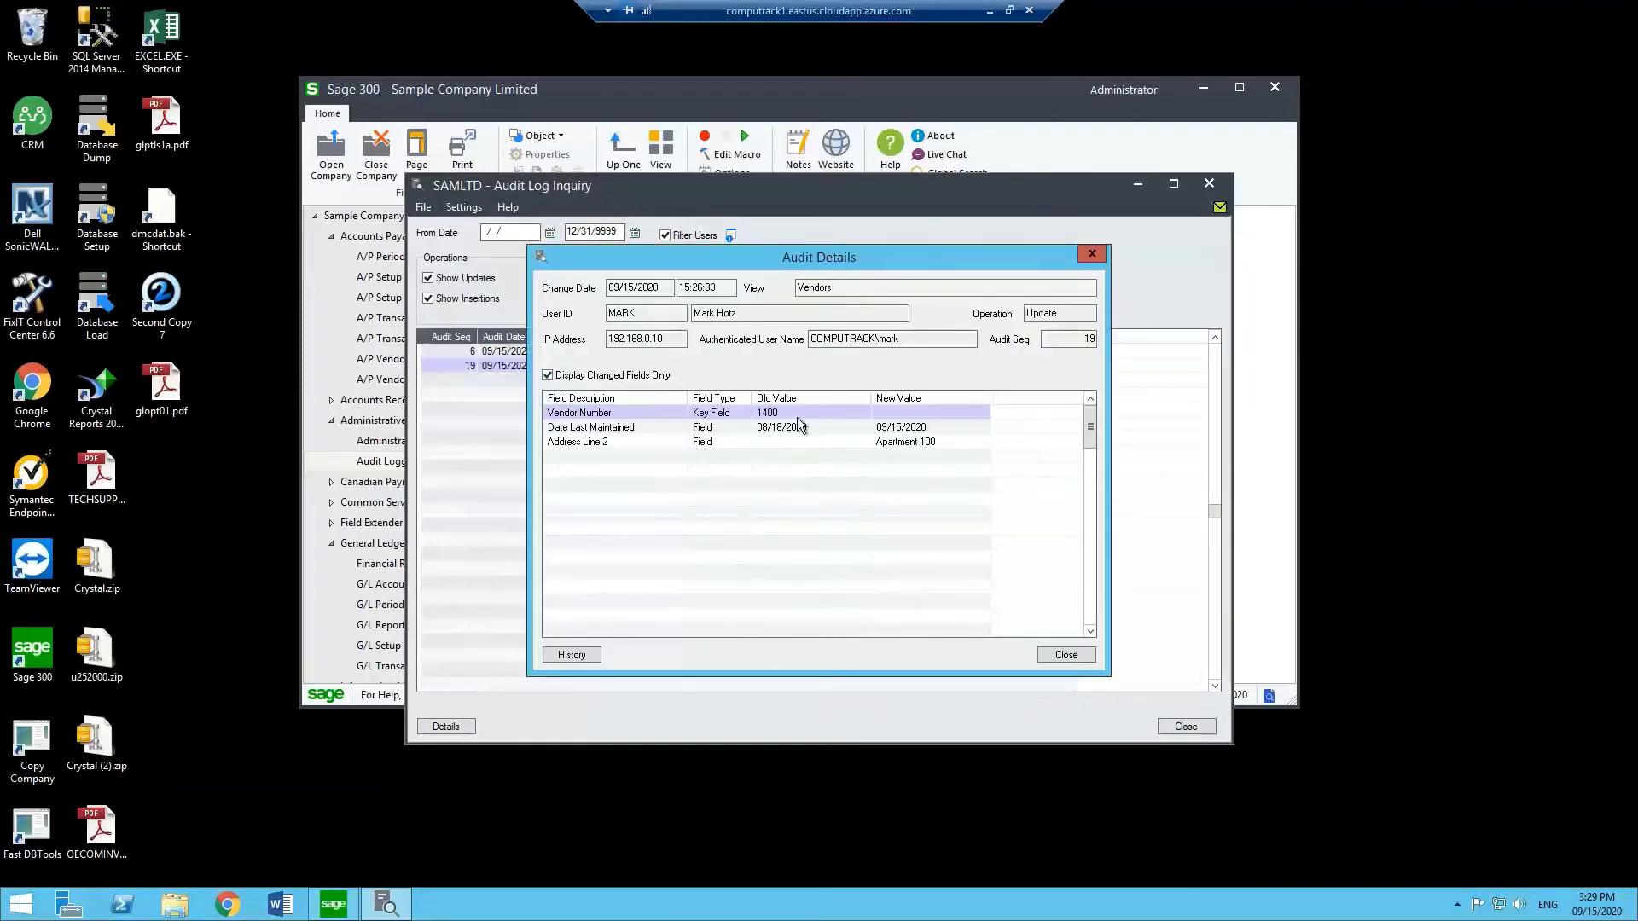
{"action": "left_click", "coordinate": [797, 417]}
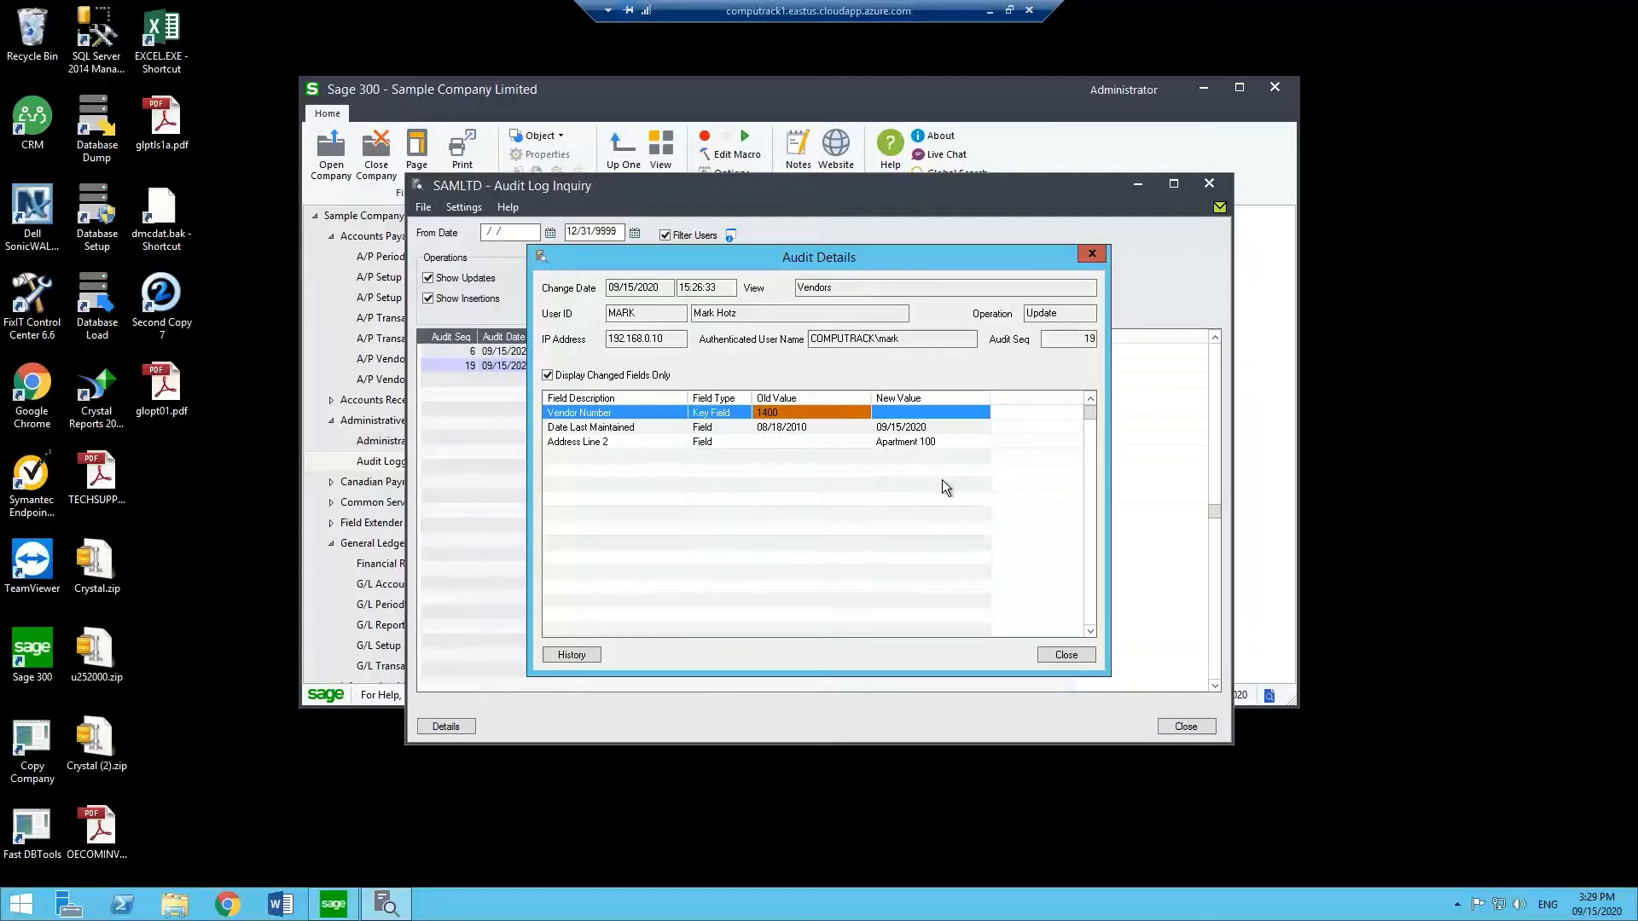
{"action": "left_click", "coordinate": [1062, 653]}
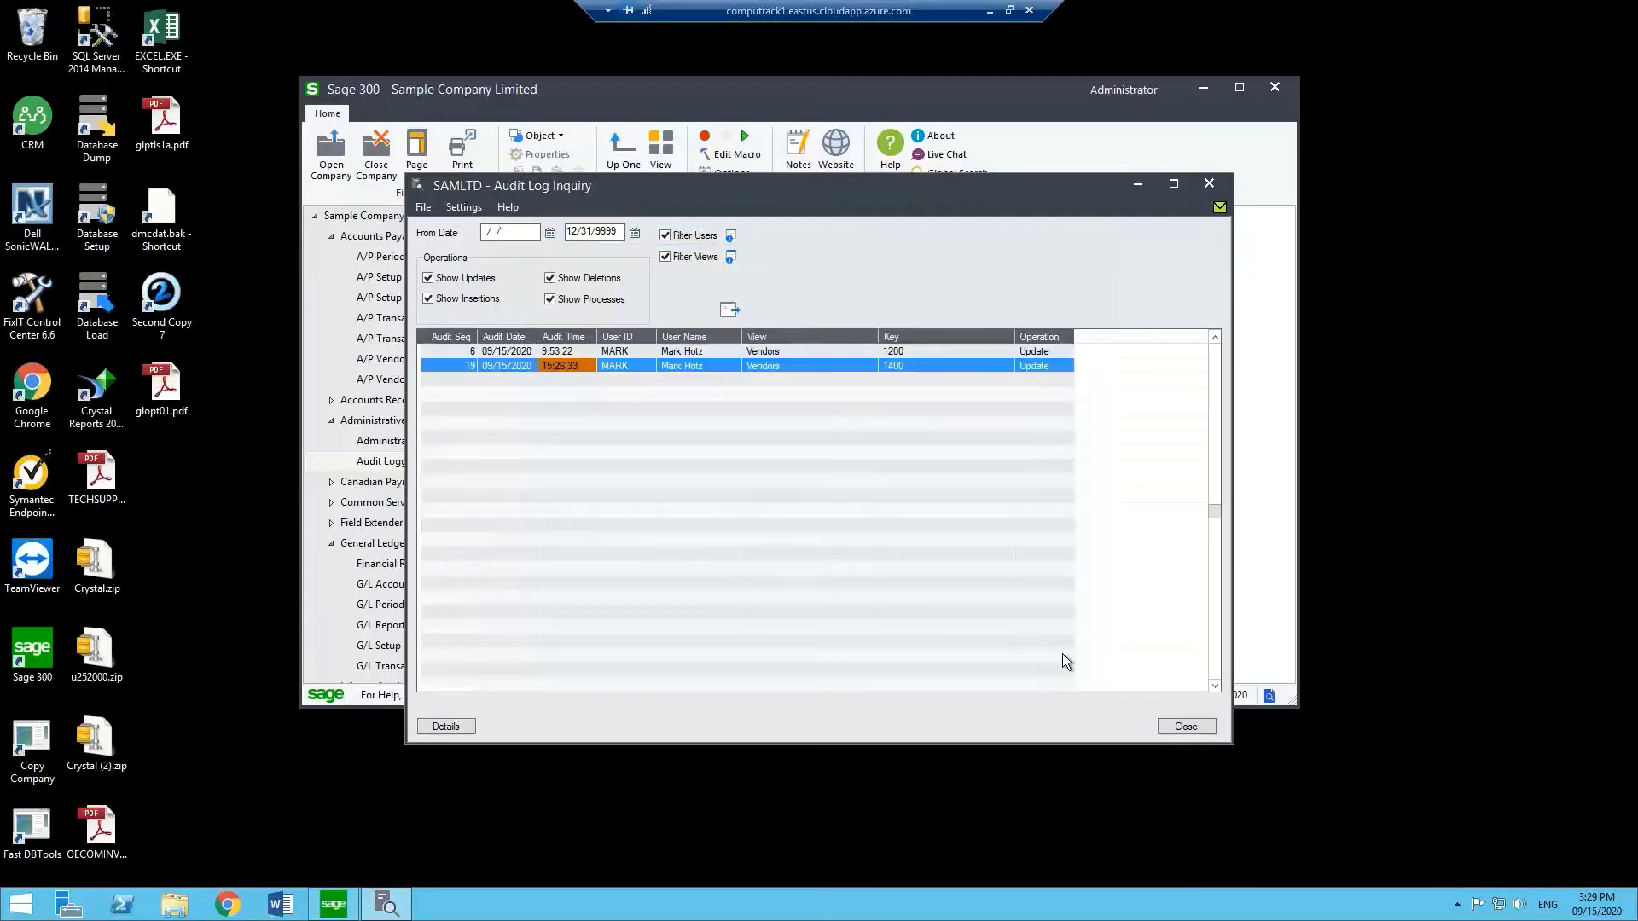
{"action": "left_click", "coordinate": [1210, 185]}
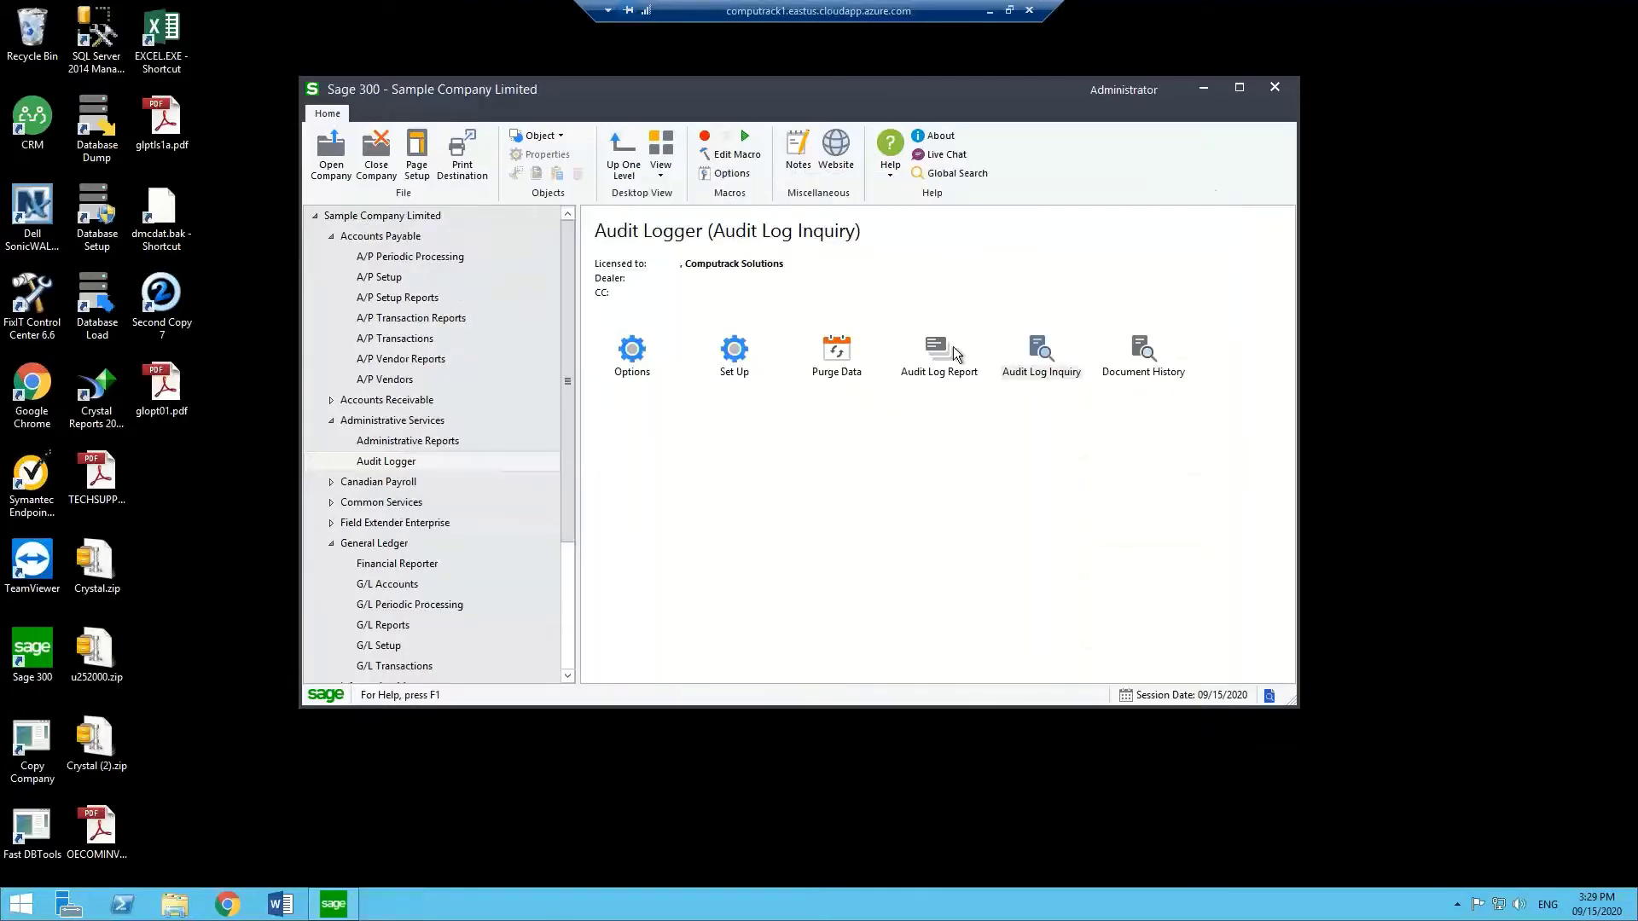
Open Audit Logger setup and check General Ledger and Inventory Control transaction audit levels.
{"action": "double_click", "coordinate": [733, 348]}
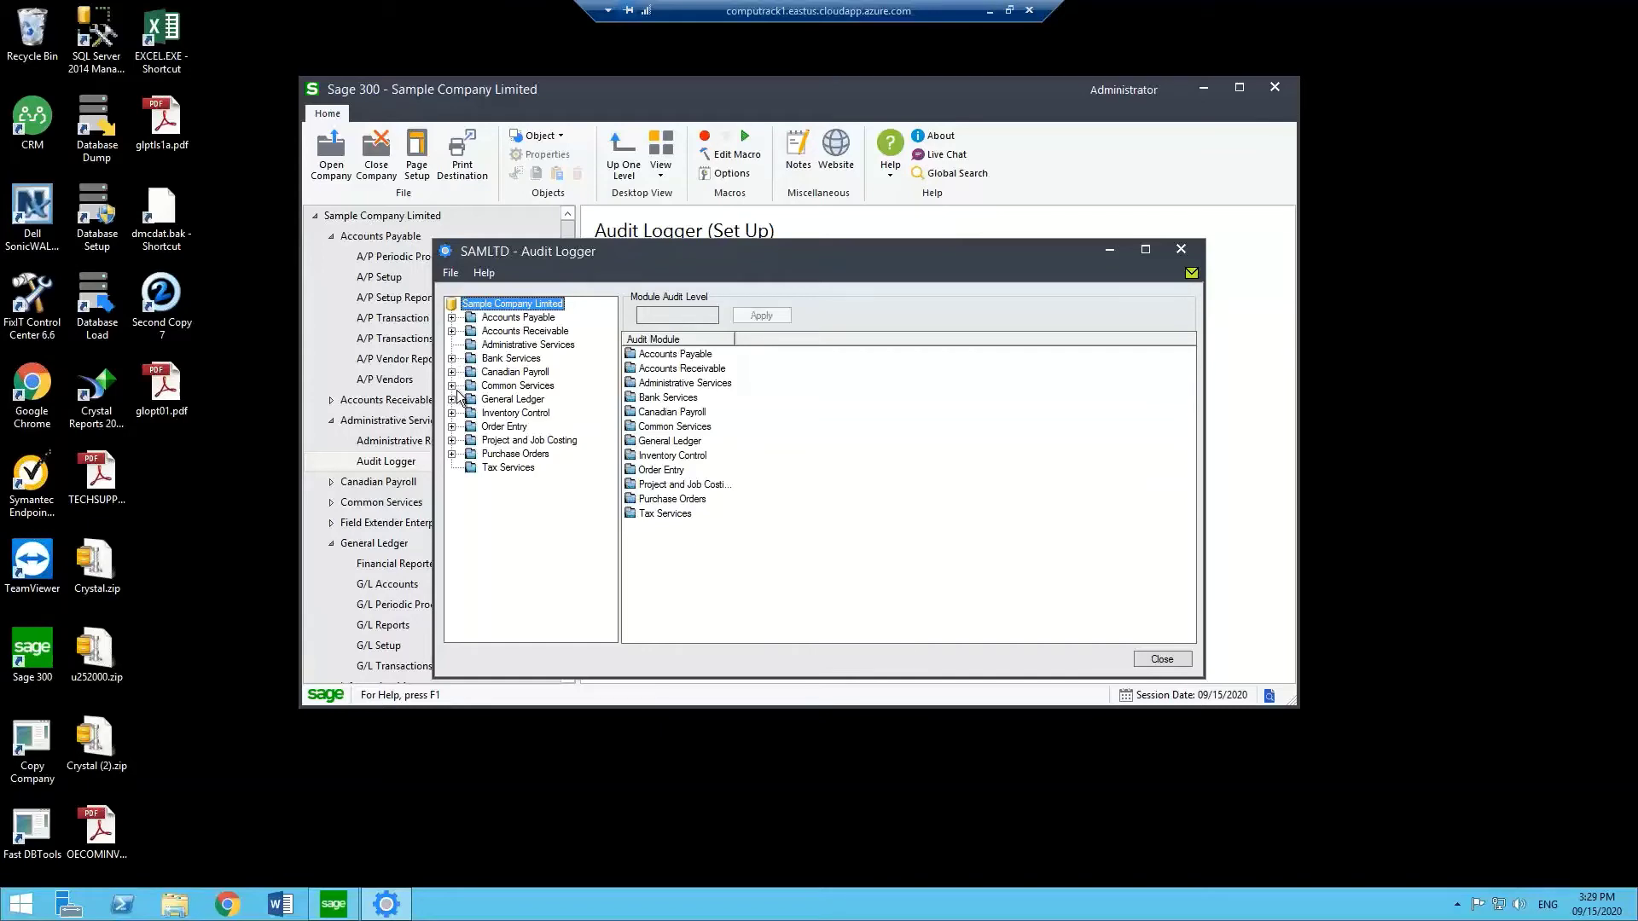
{"action": "left_click", "coordinate": [452, 400]}
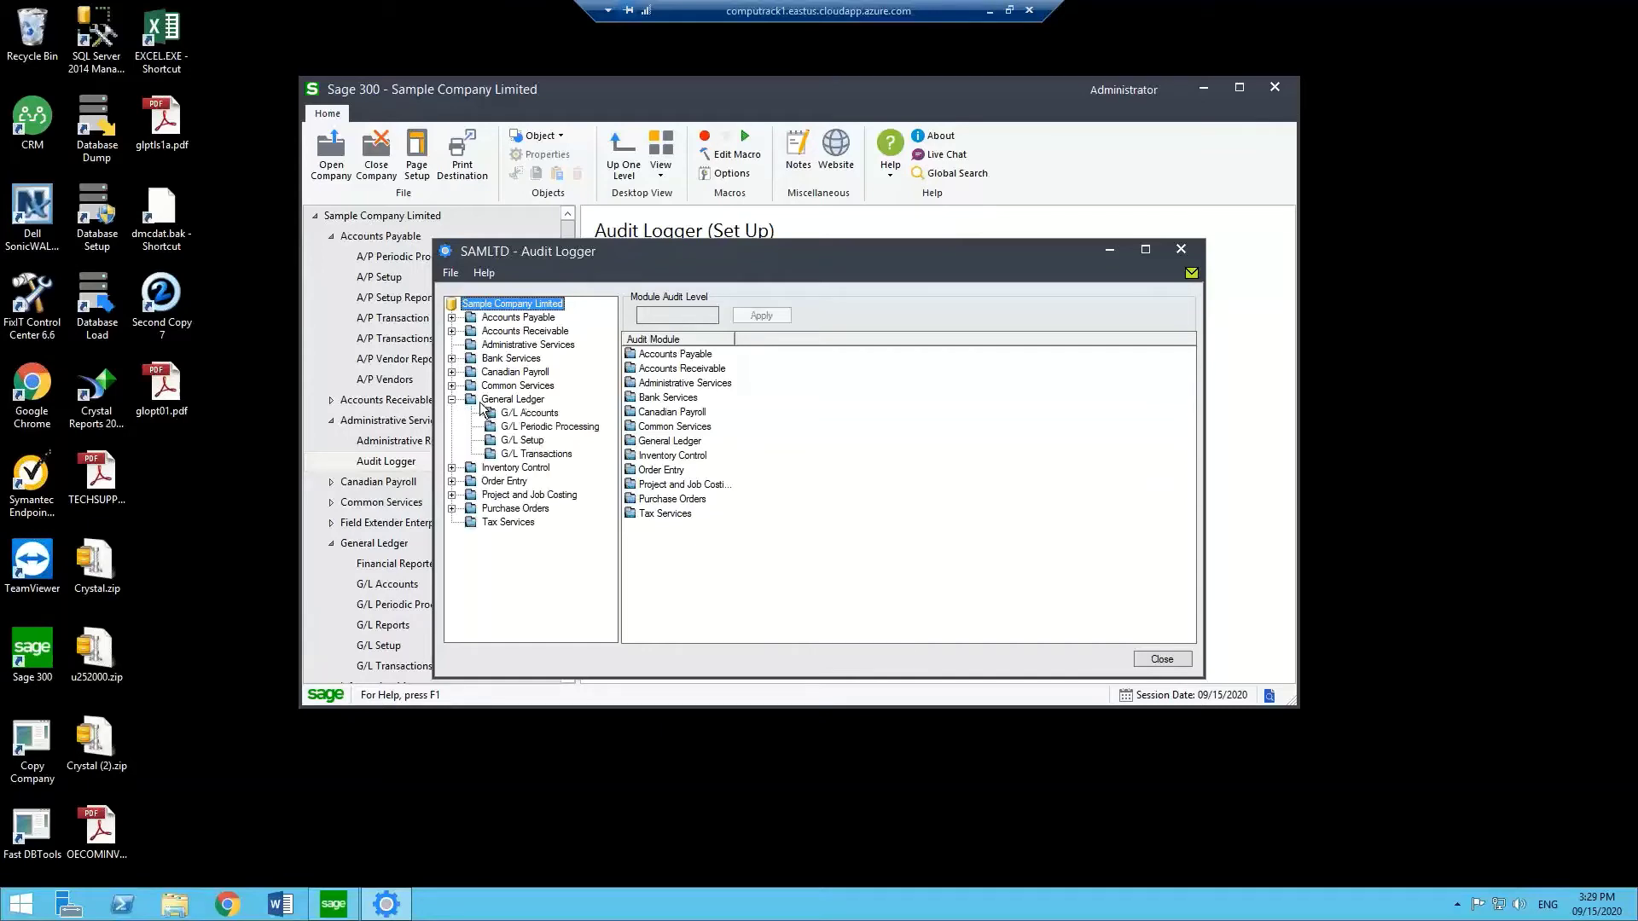
{"action": "left_click", "coordinate": [511, 399]}
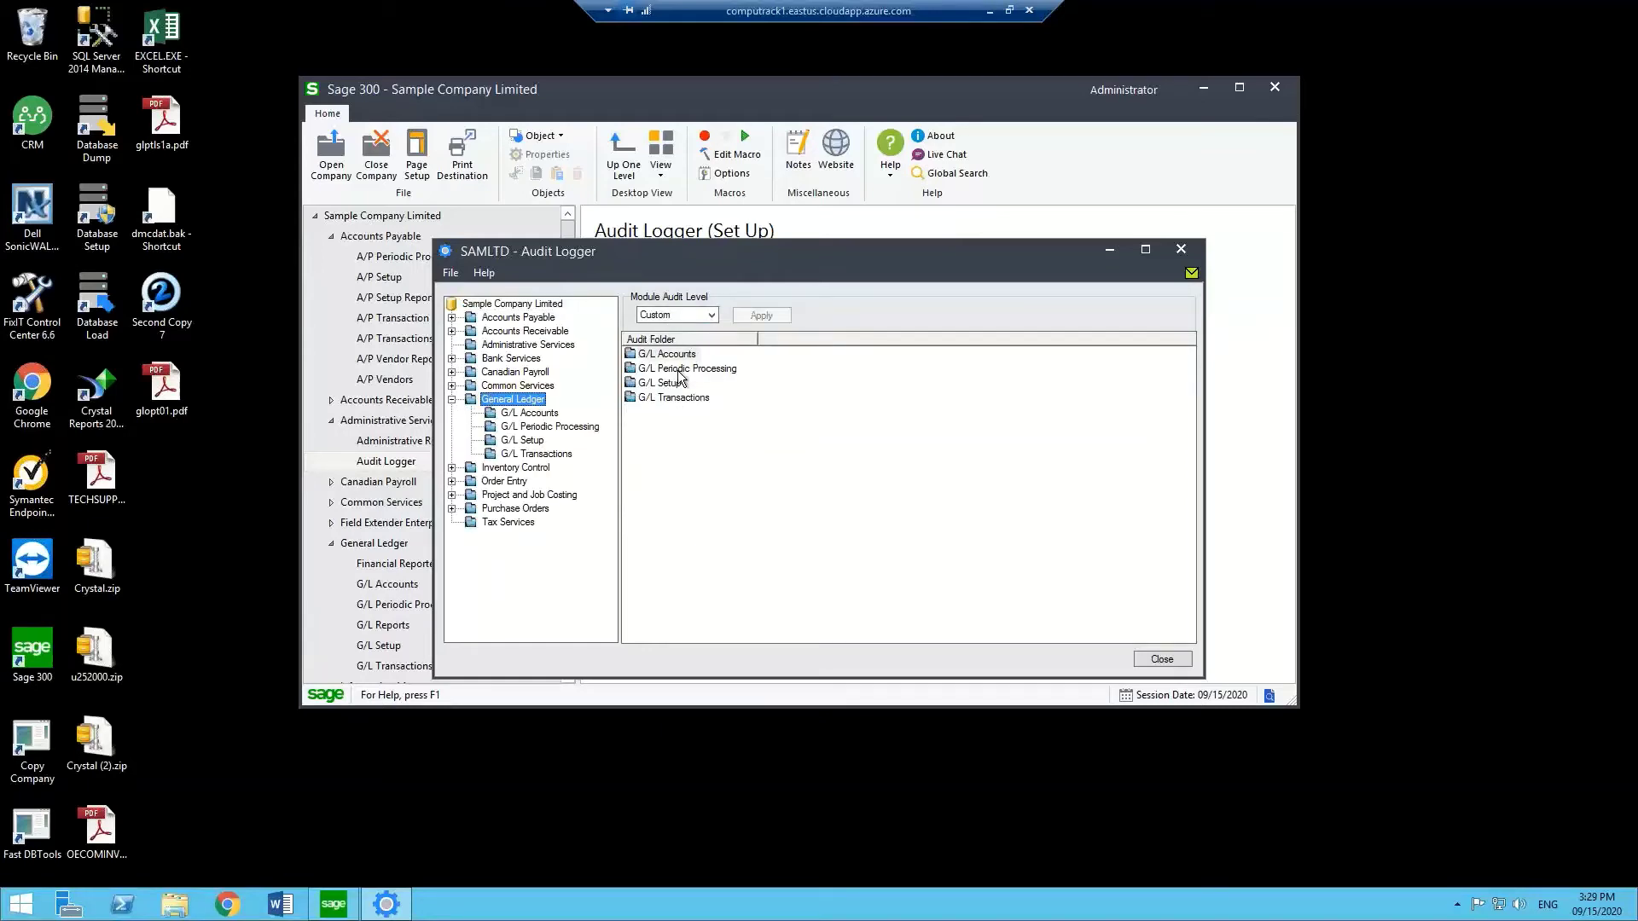
{"action": "left_click", "coordinate": [671, 399]}
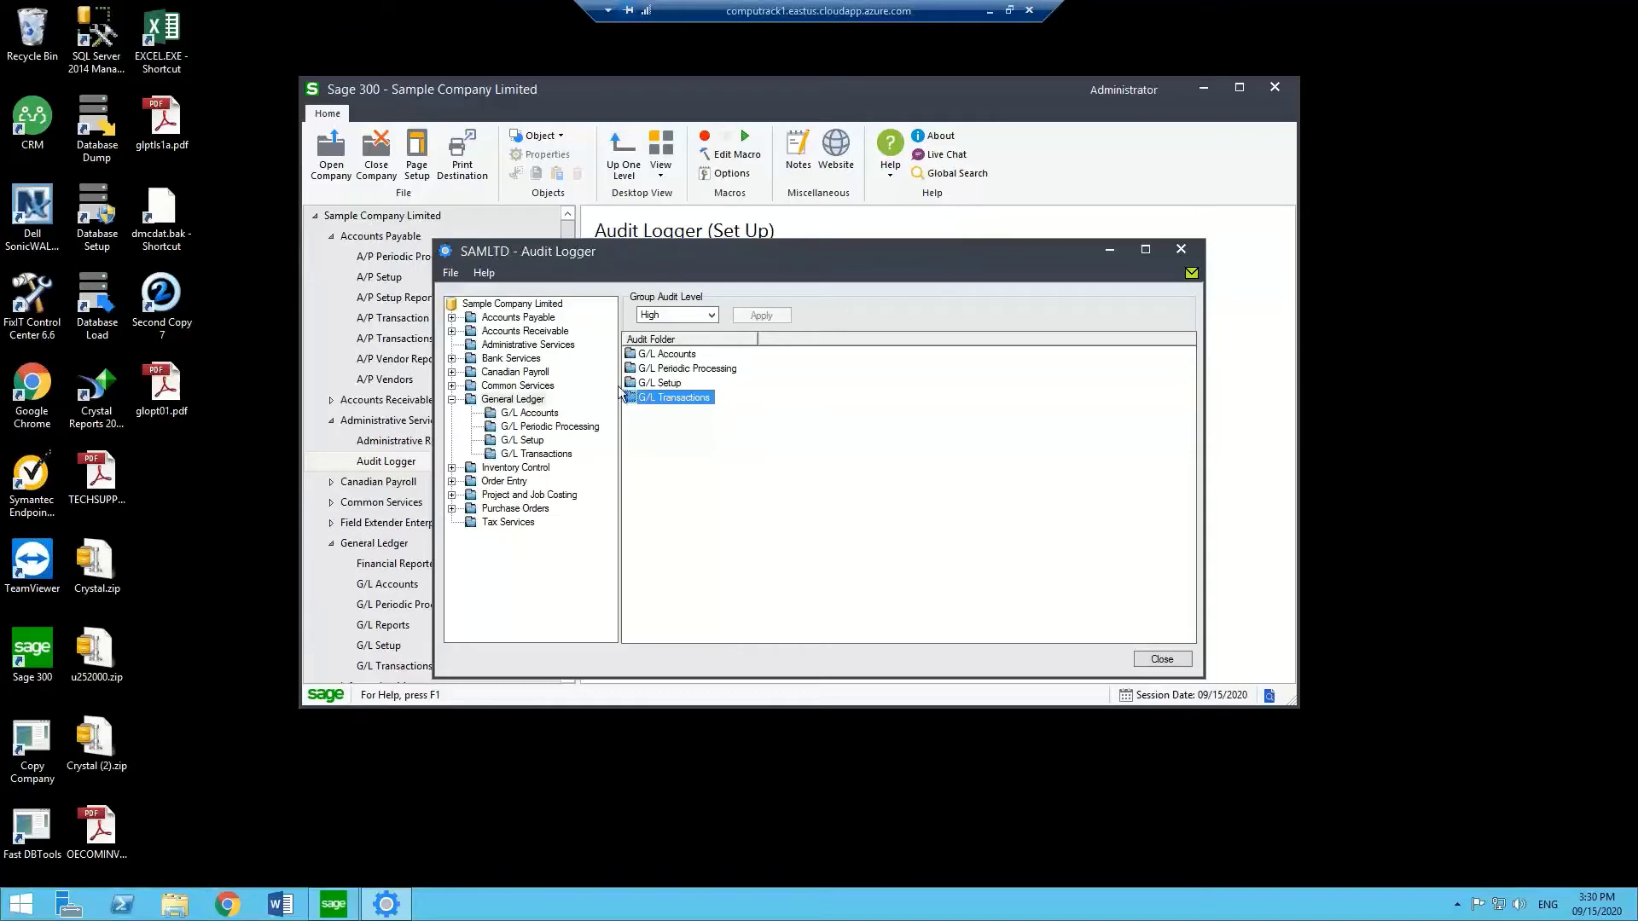
{"action": "left_click", "coordinate": [527, 470]}
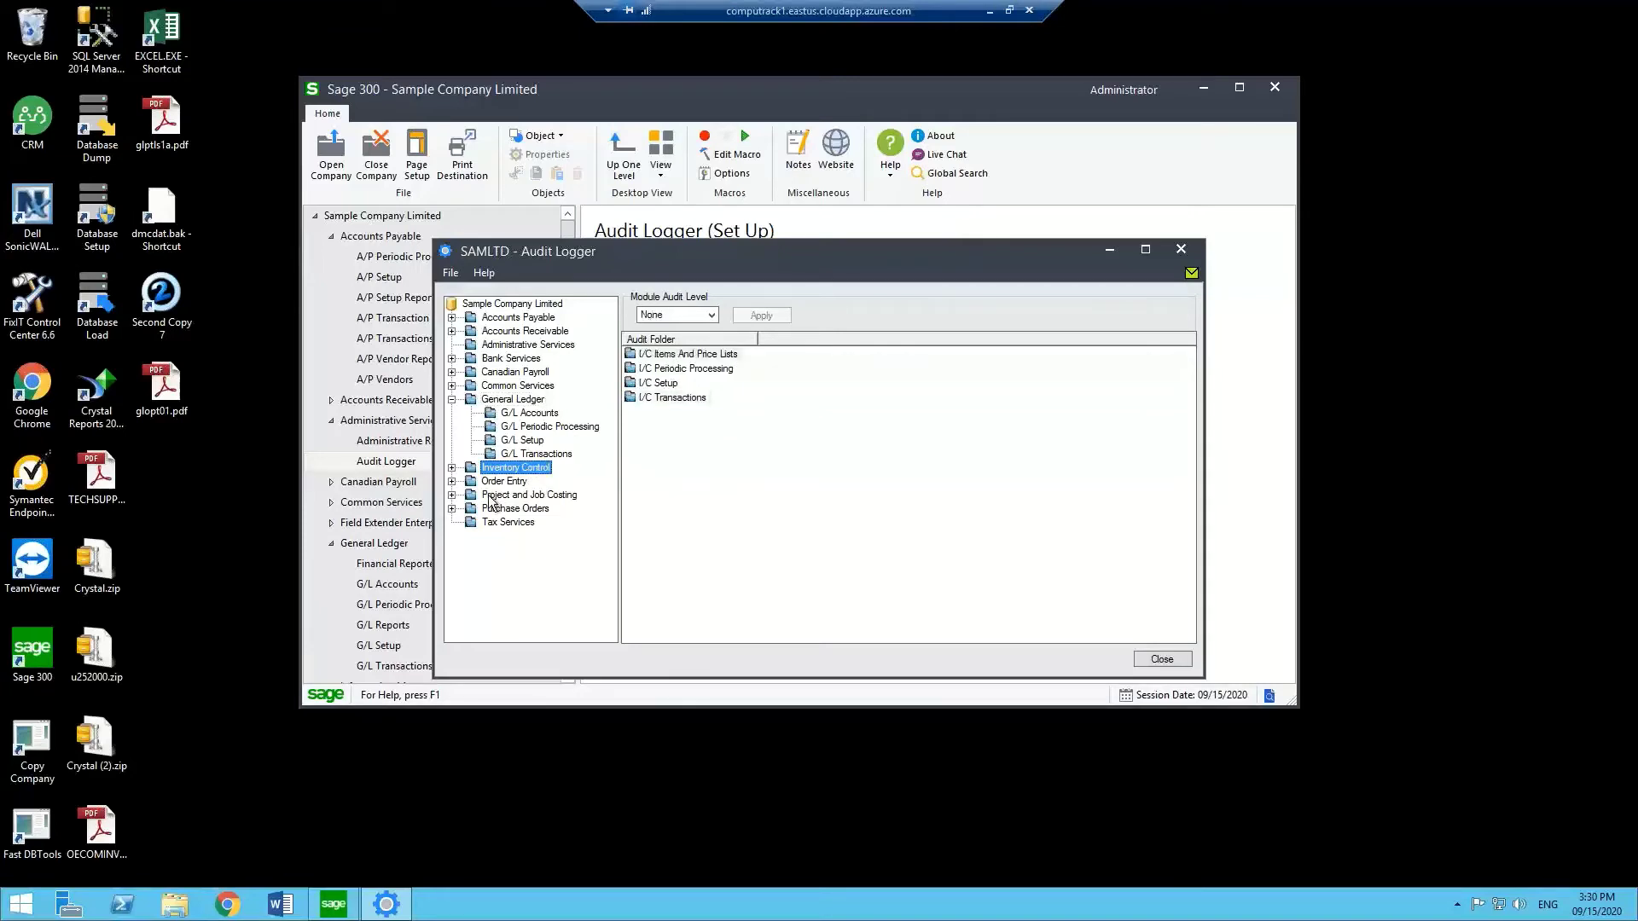
{"action": "left_click", "coordinate": [673, 398]}
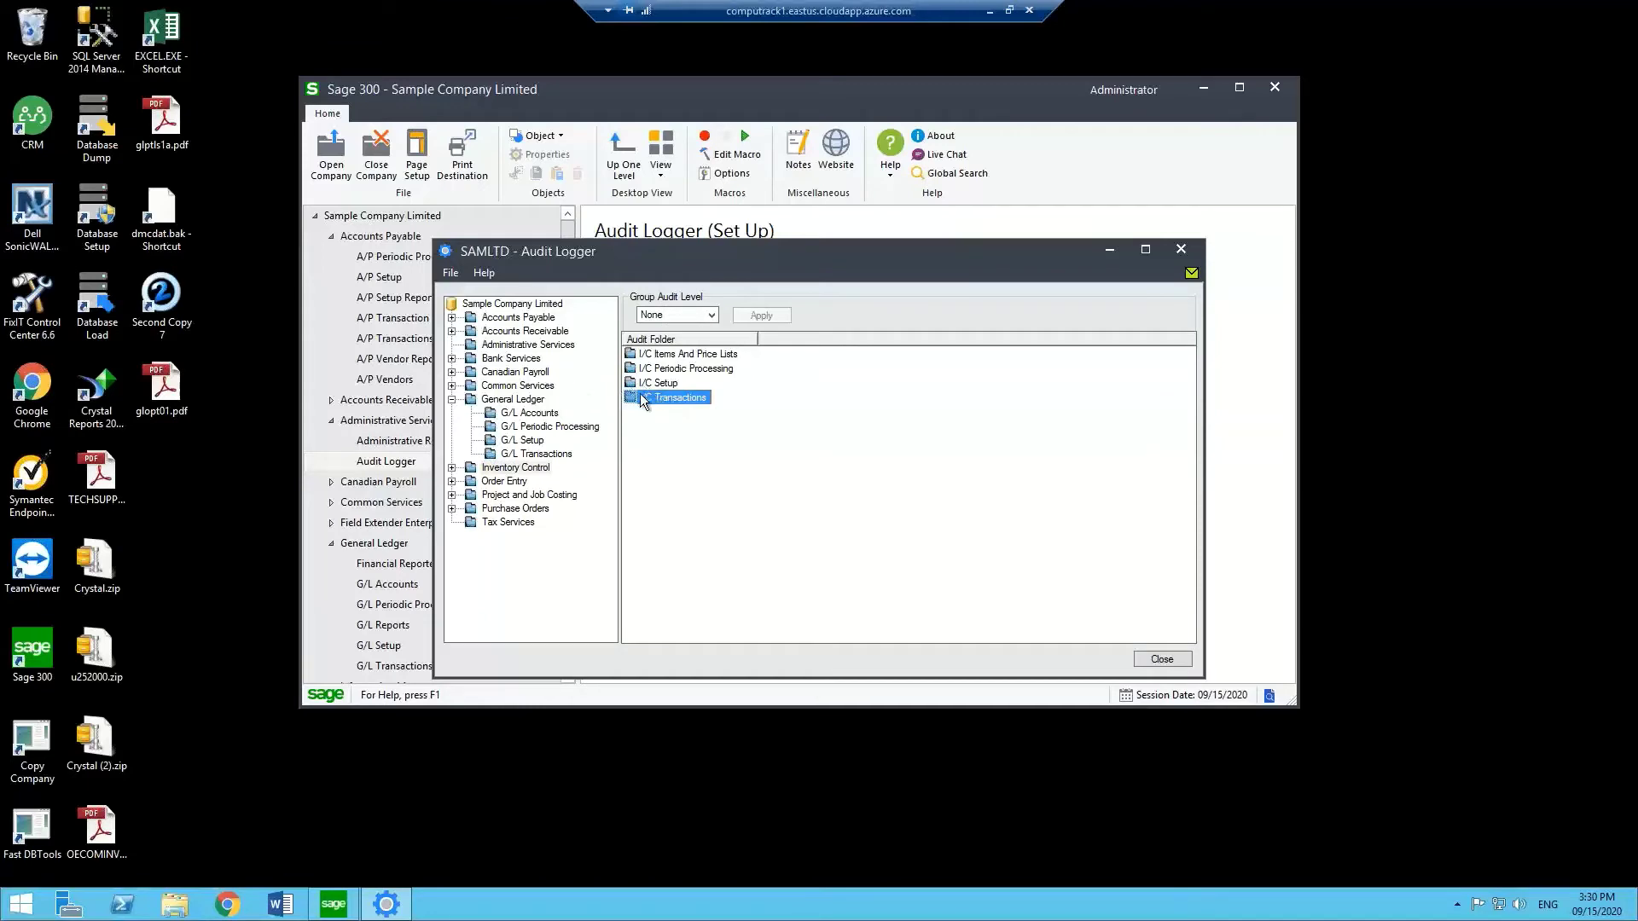
{"action": "double_click", "coordinate": [679, 399]}
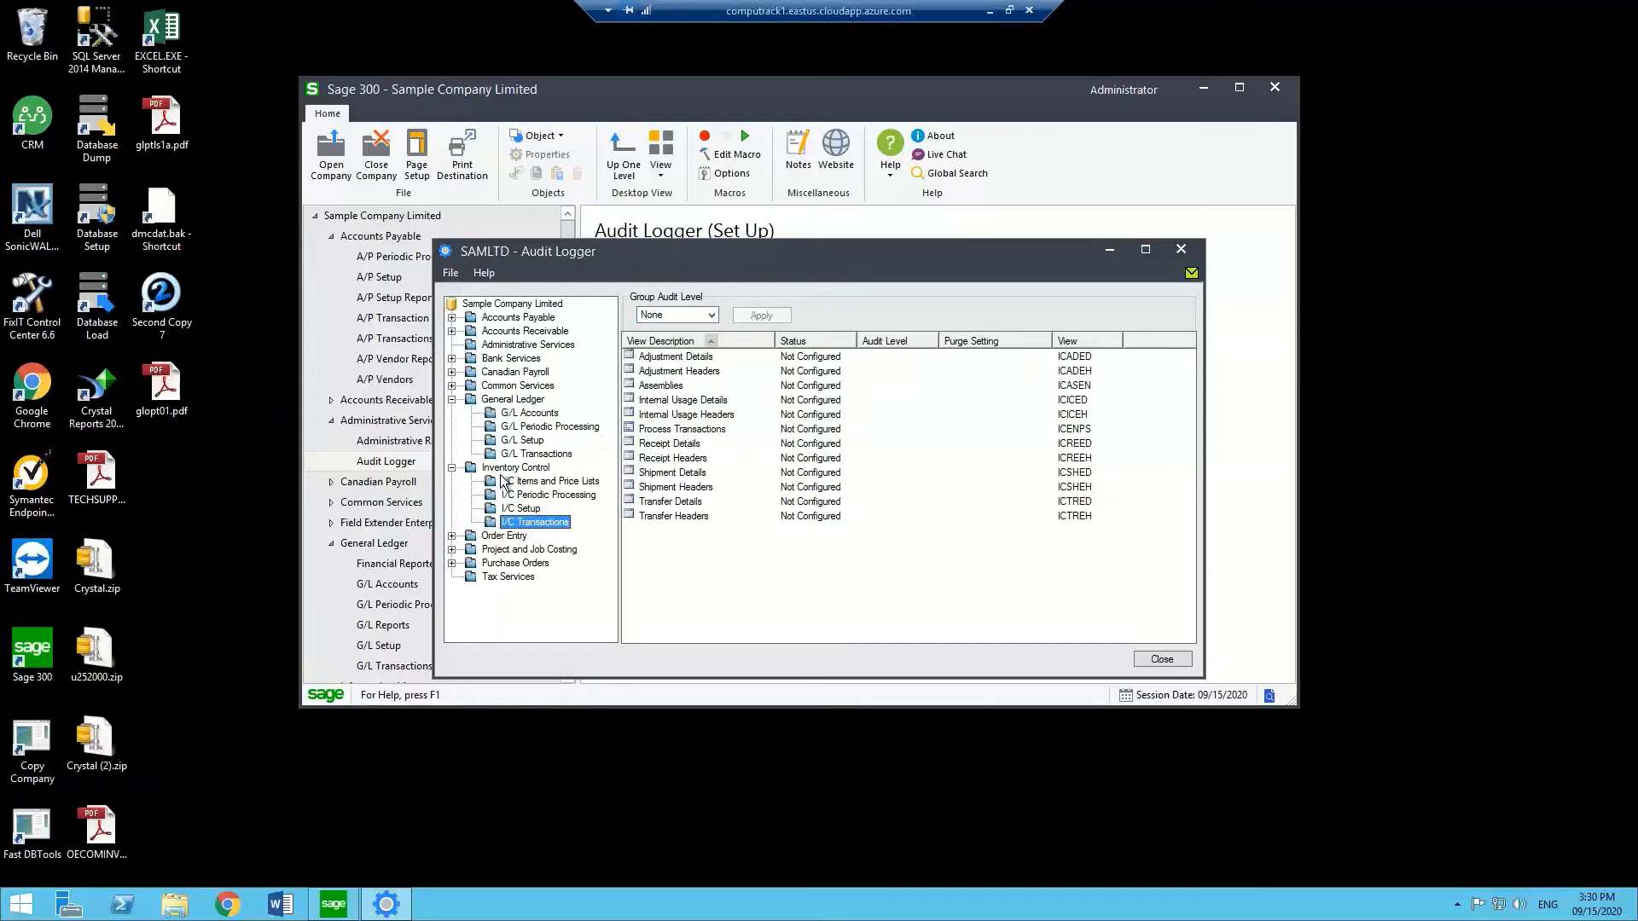
Expand Purchase Orders, list the P/O Transactions views and select the Purchase Orders view.
{"action": "left_click", "coordinate": [452, 563]}
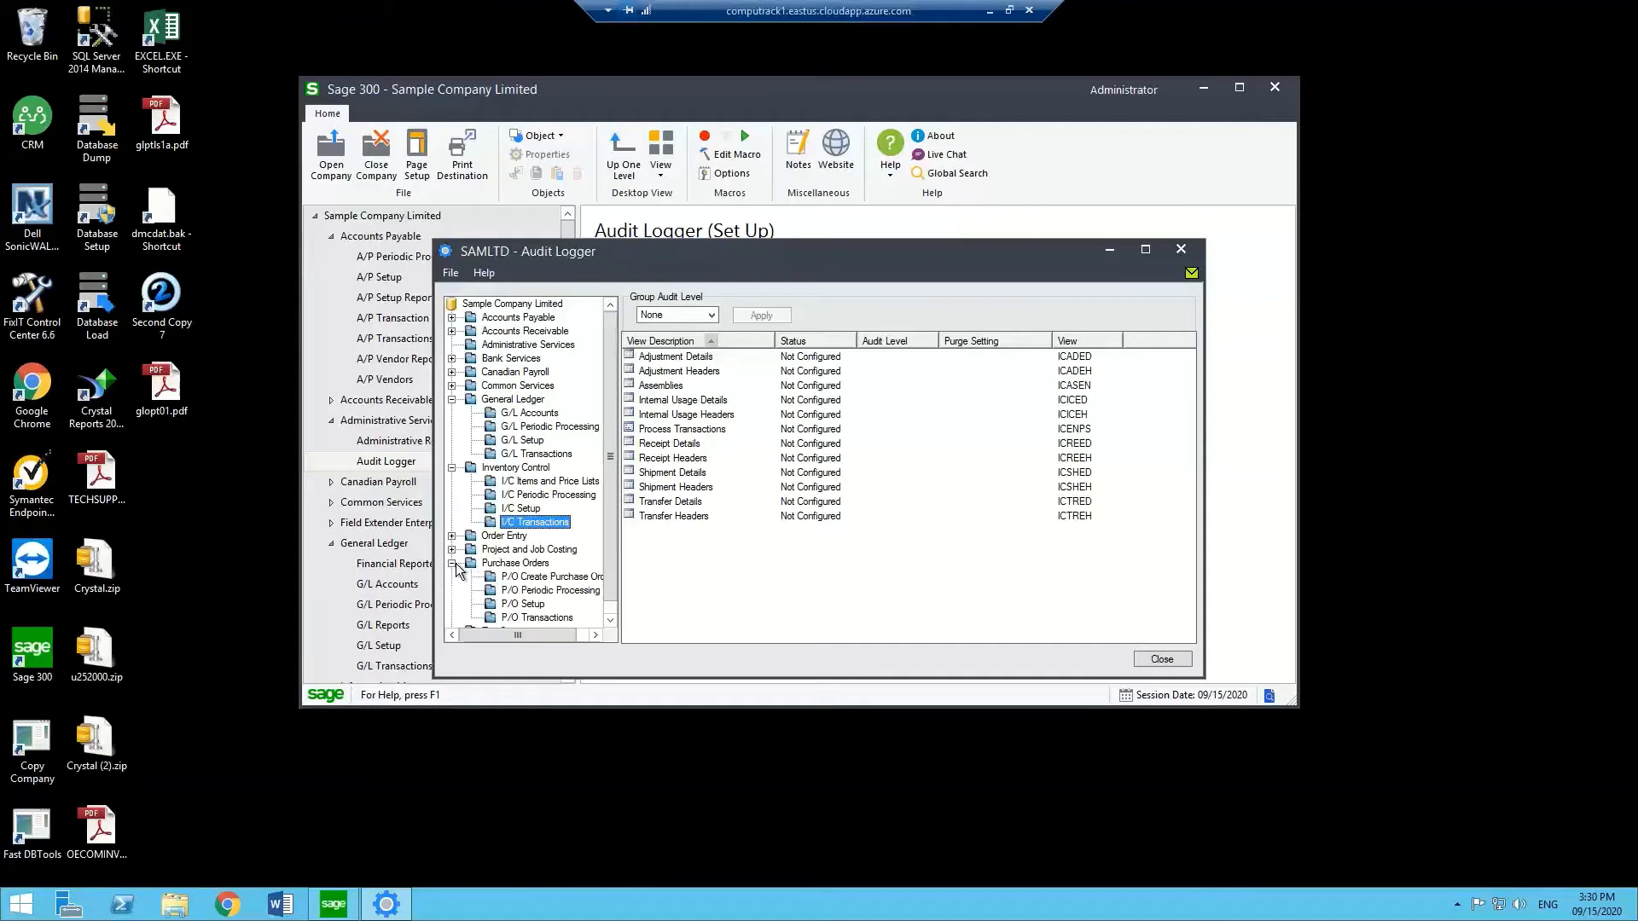
{"action": "left_click", "coordinate": [558, 619]}
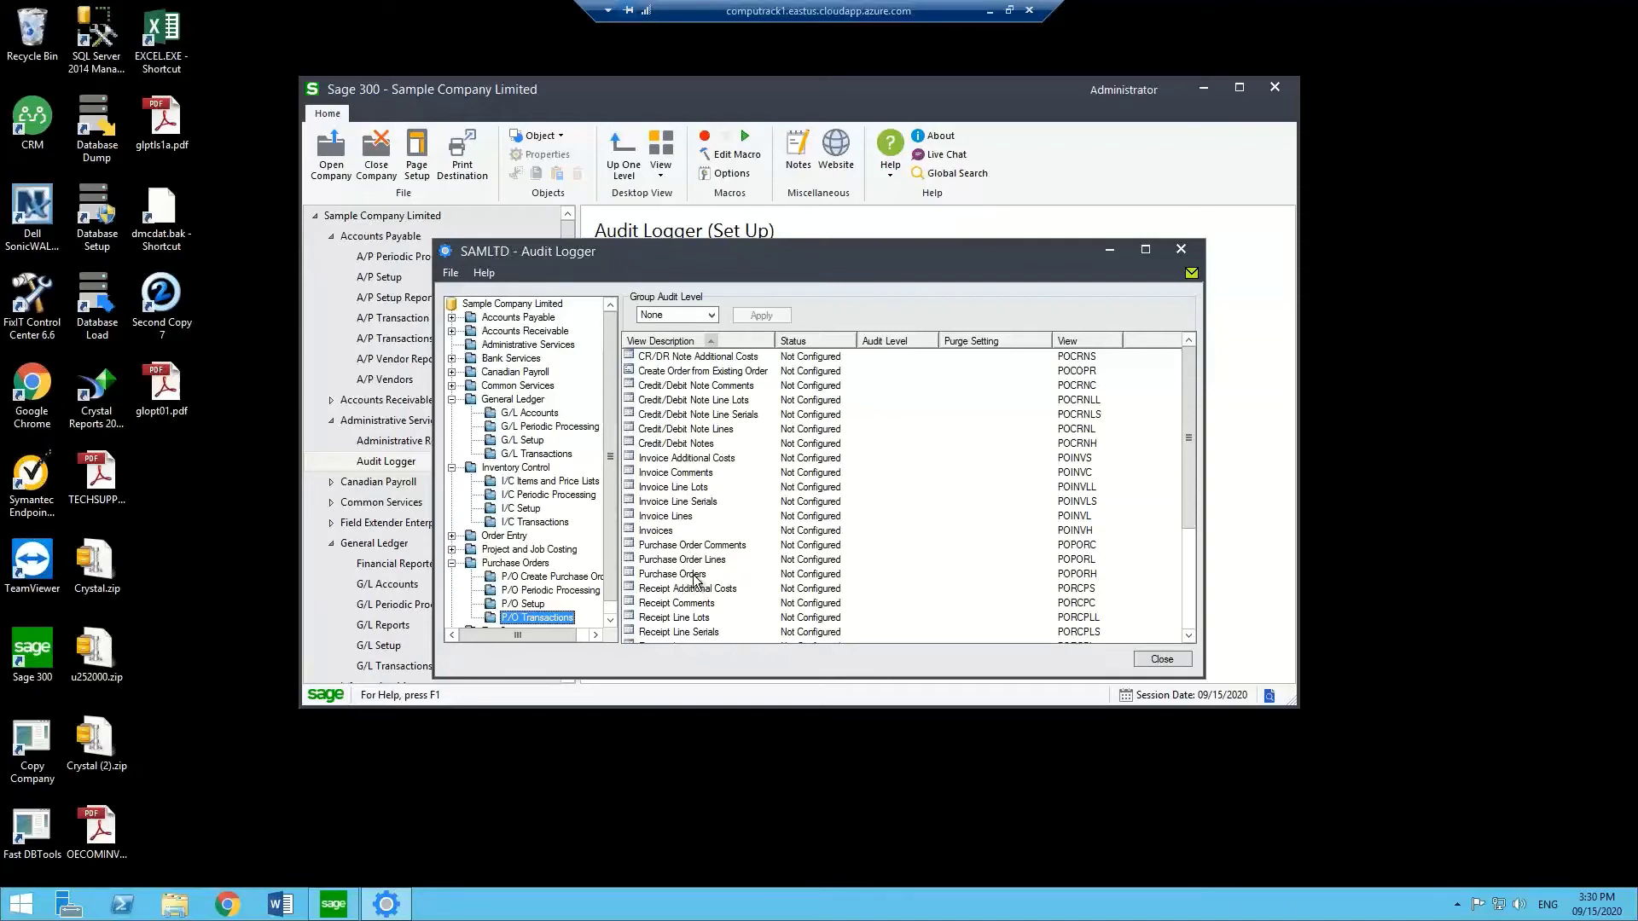
{"action": "left_click", "coordinate": [695, 577]}
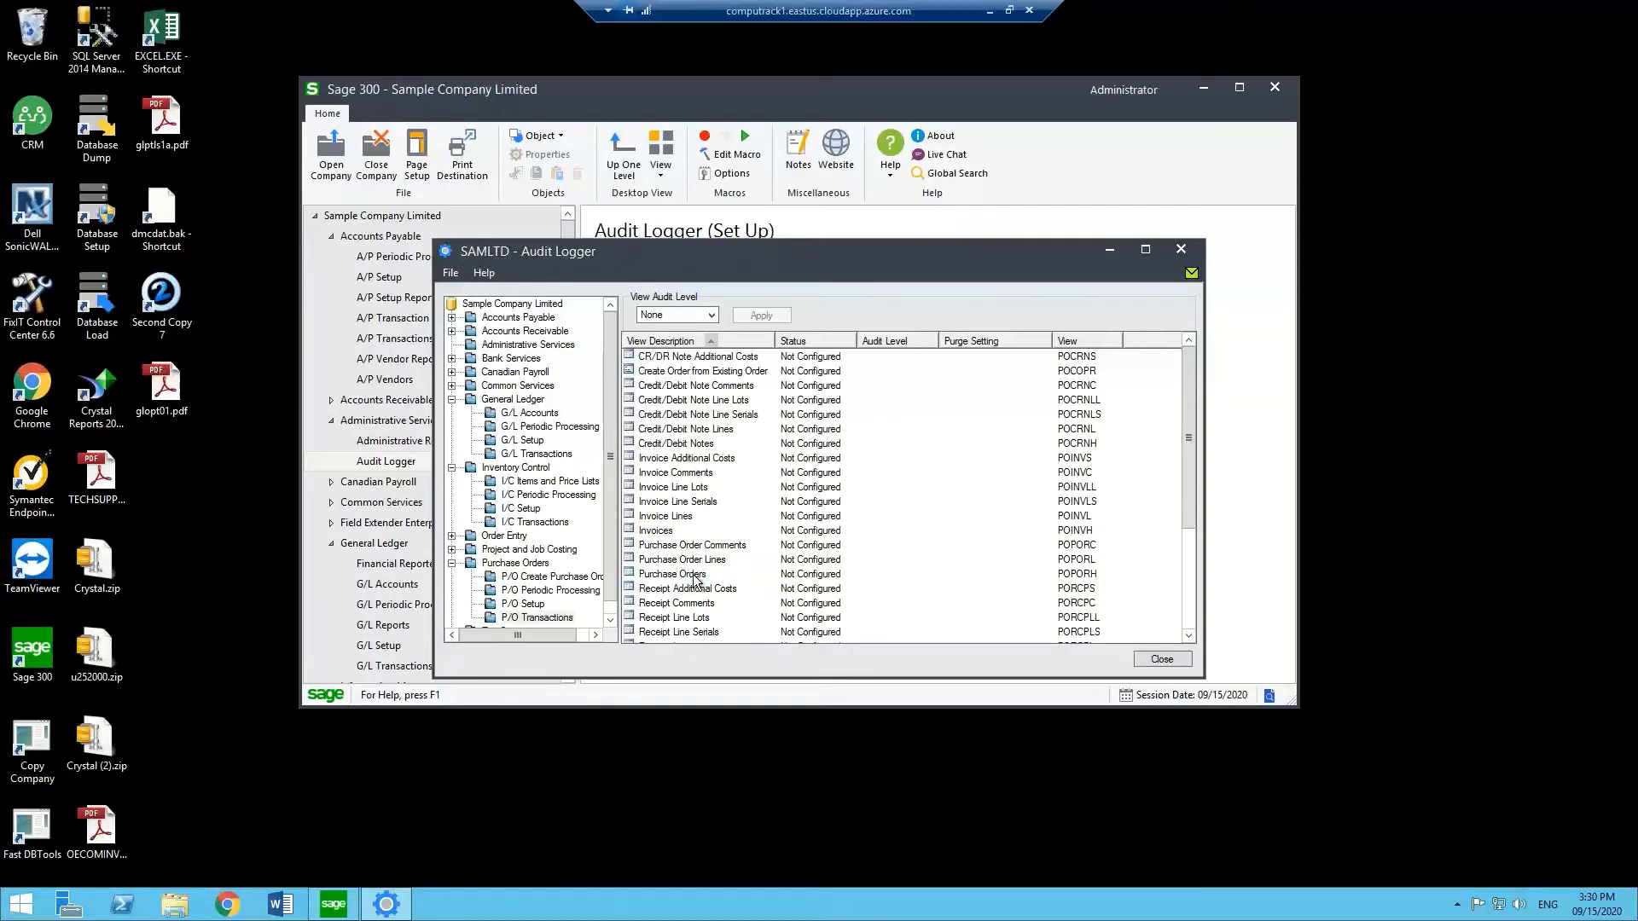
Open Audit Fields for POPORH - Purchase Orders, select Date Completed, and show the Purge By choices.
{"action": "double_click", "coordinate": [695, 576]}
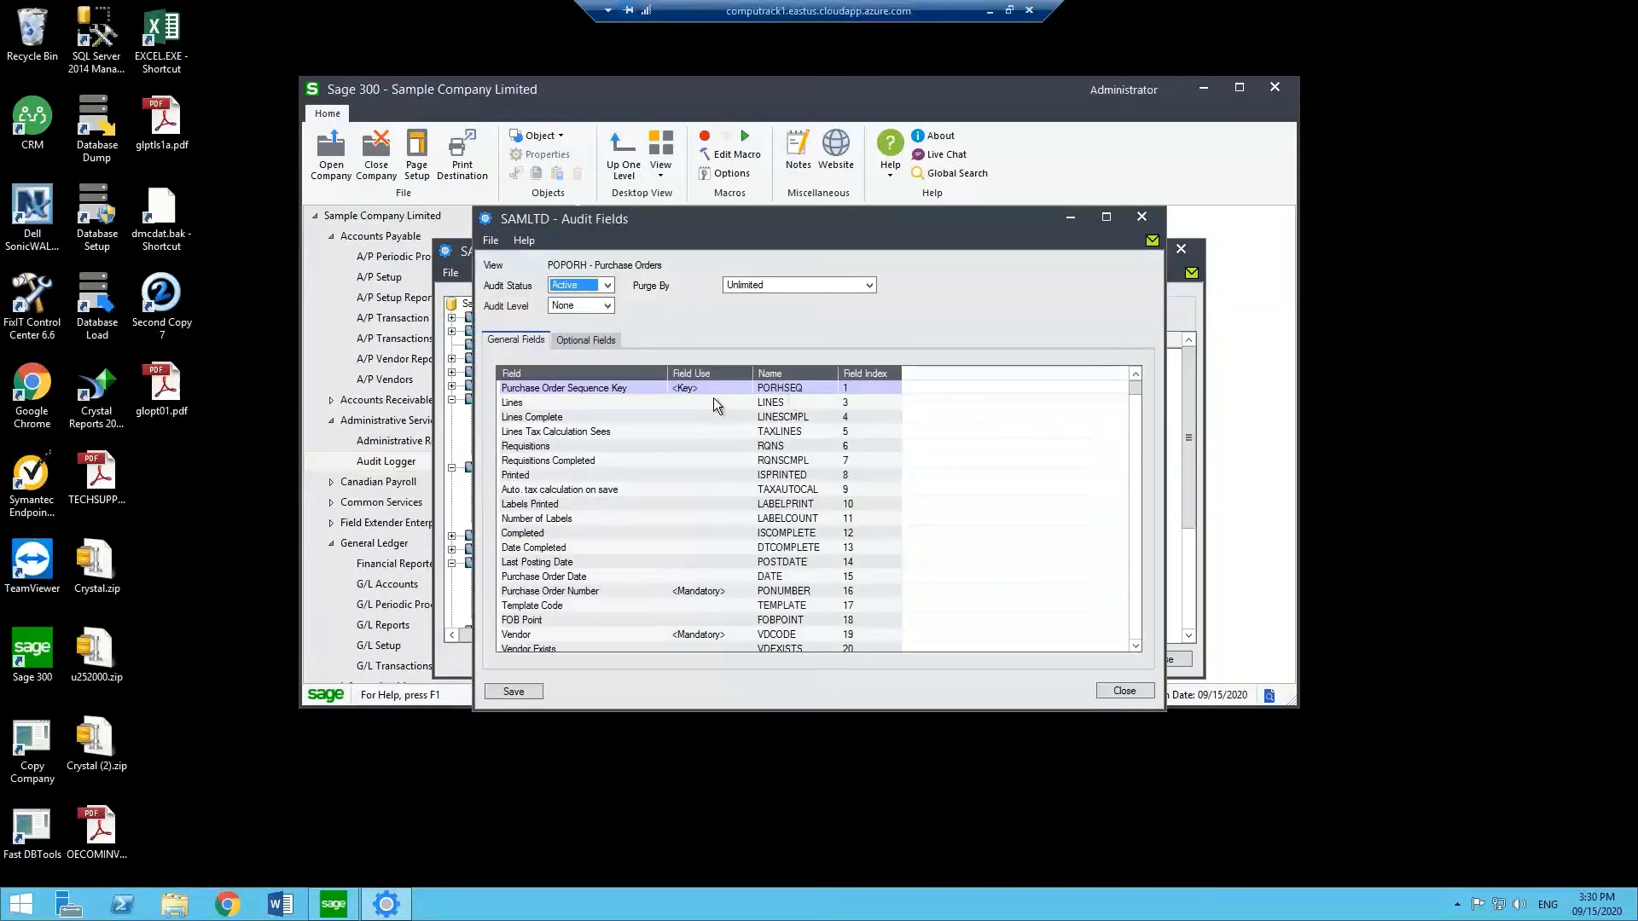
{"action": "left_click", "coordinate": [713, 550]}
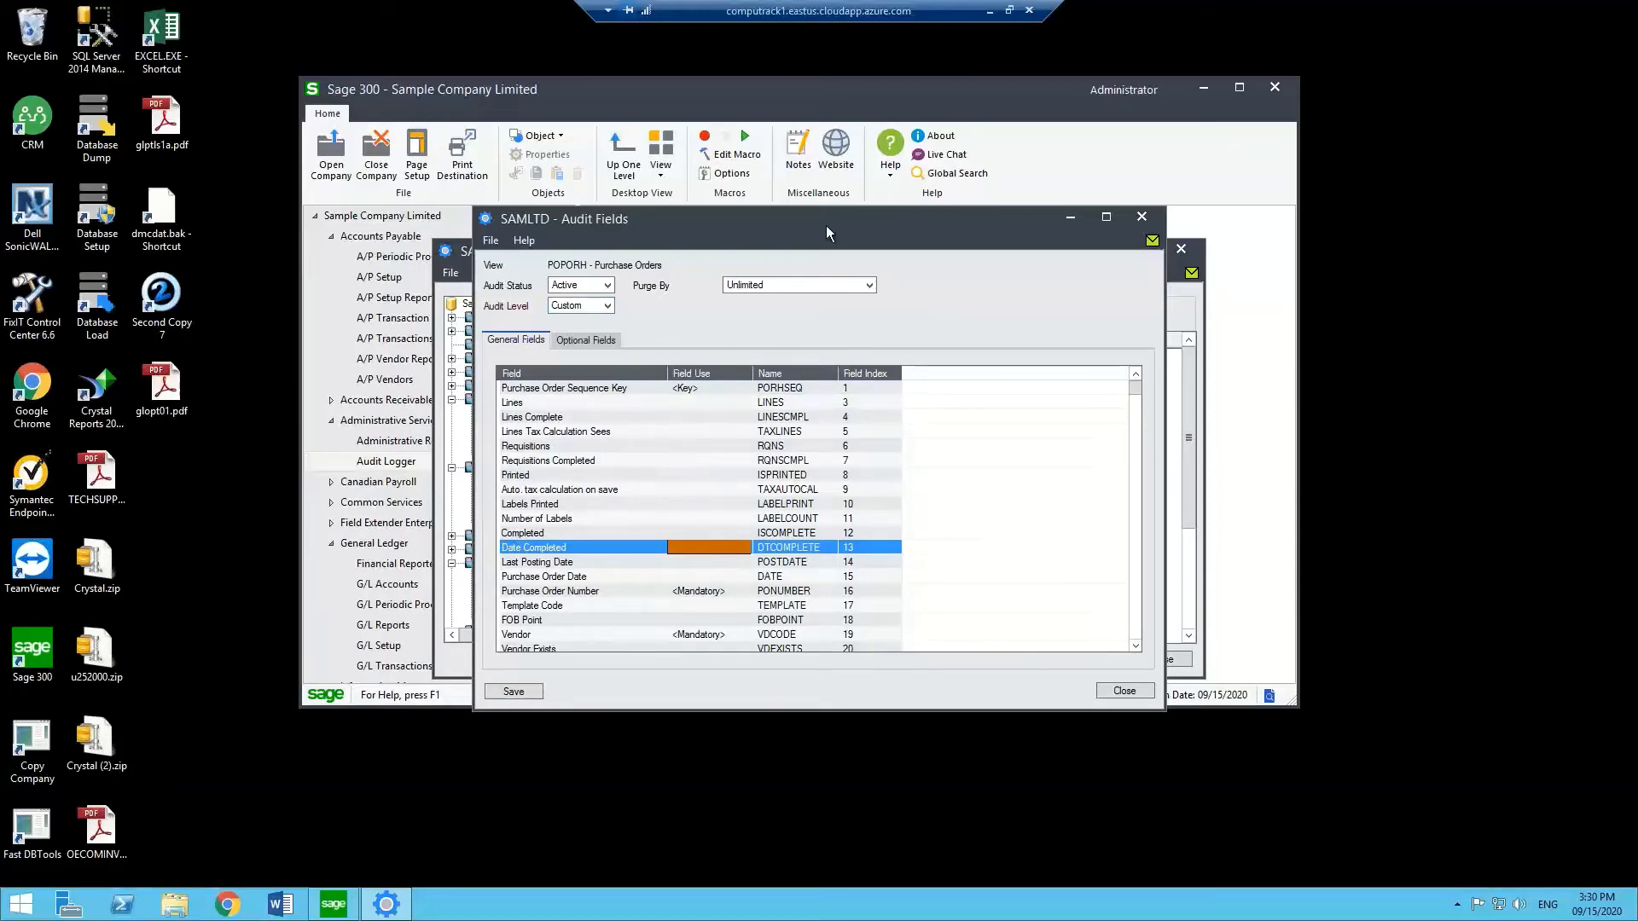
{"action": "left_click_drag", "start_coordinate": [824, 213], "coordinate": [871, 140]}
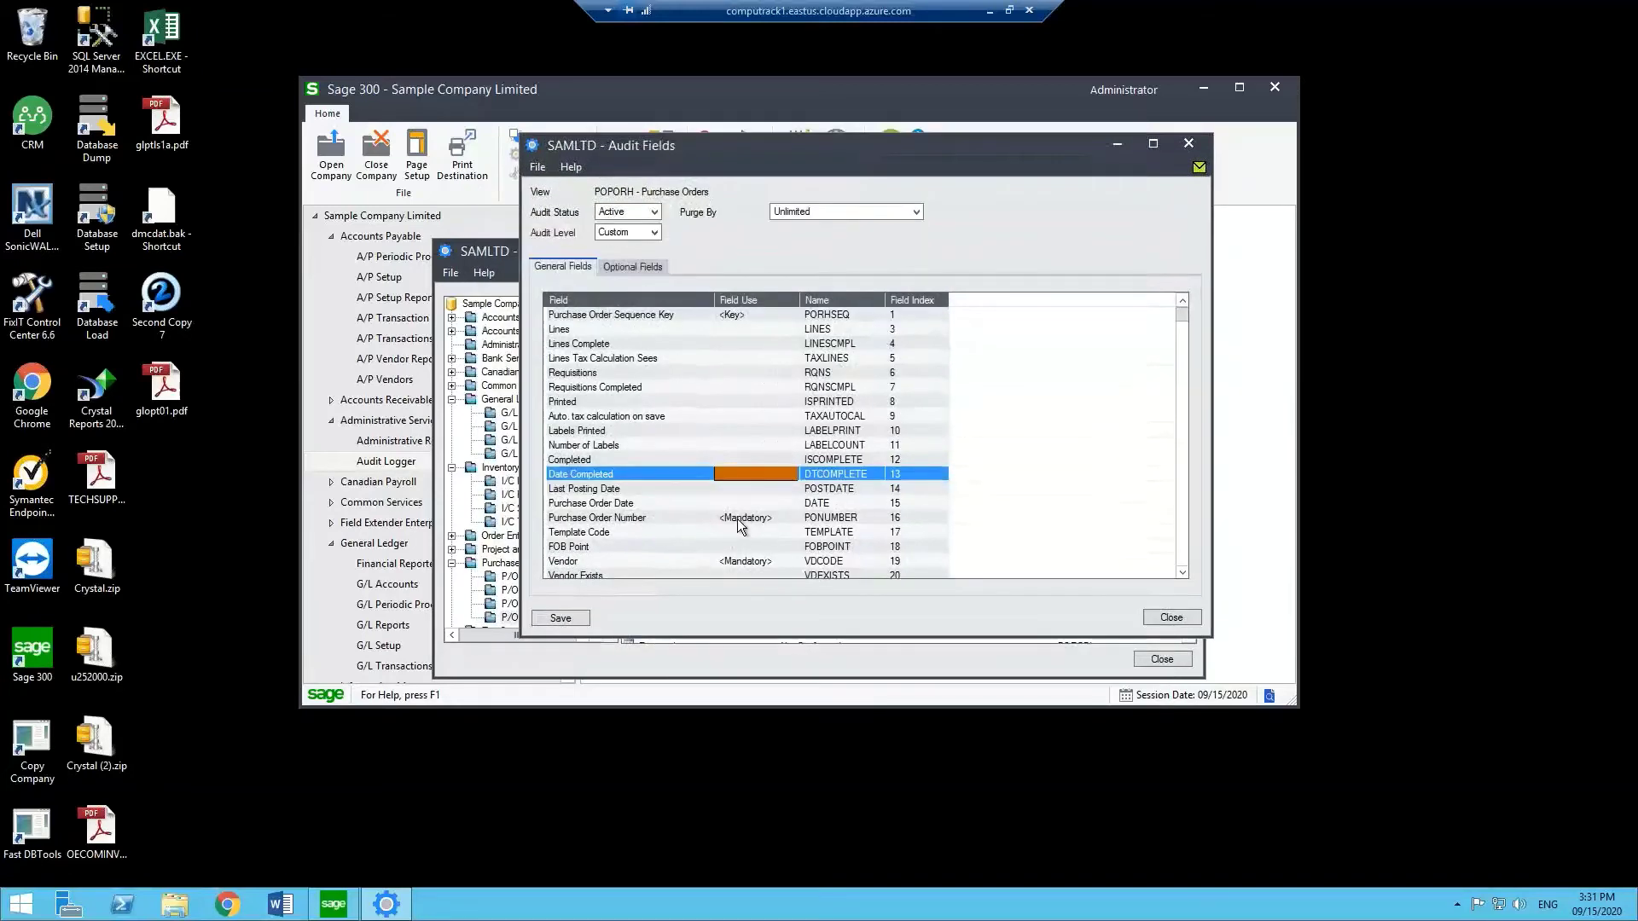
{"action": "scroll", "coordinate": [853, 499], "scroll_direction": "down", "scroll_amount": 13}
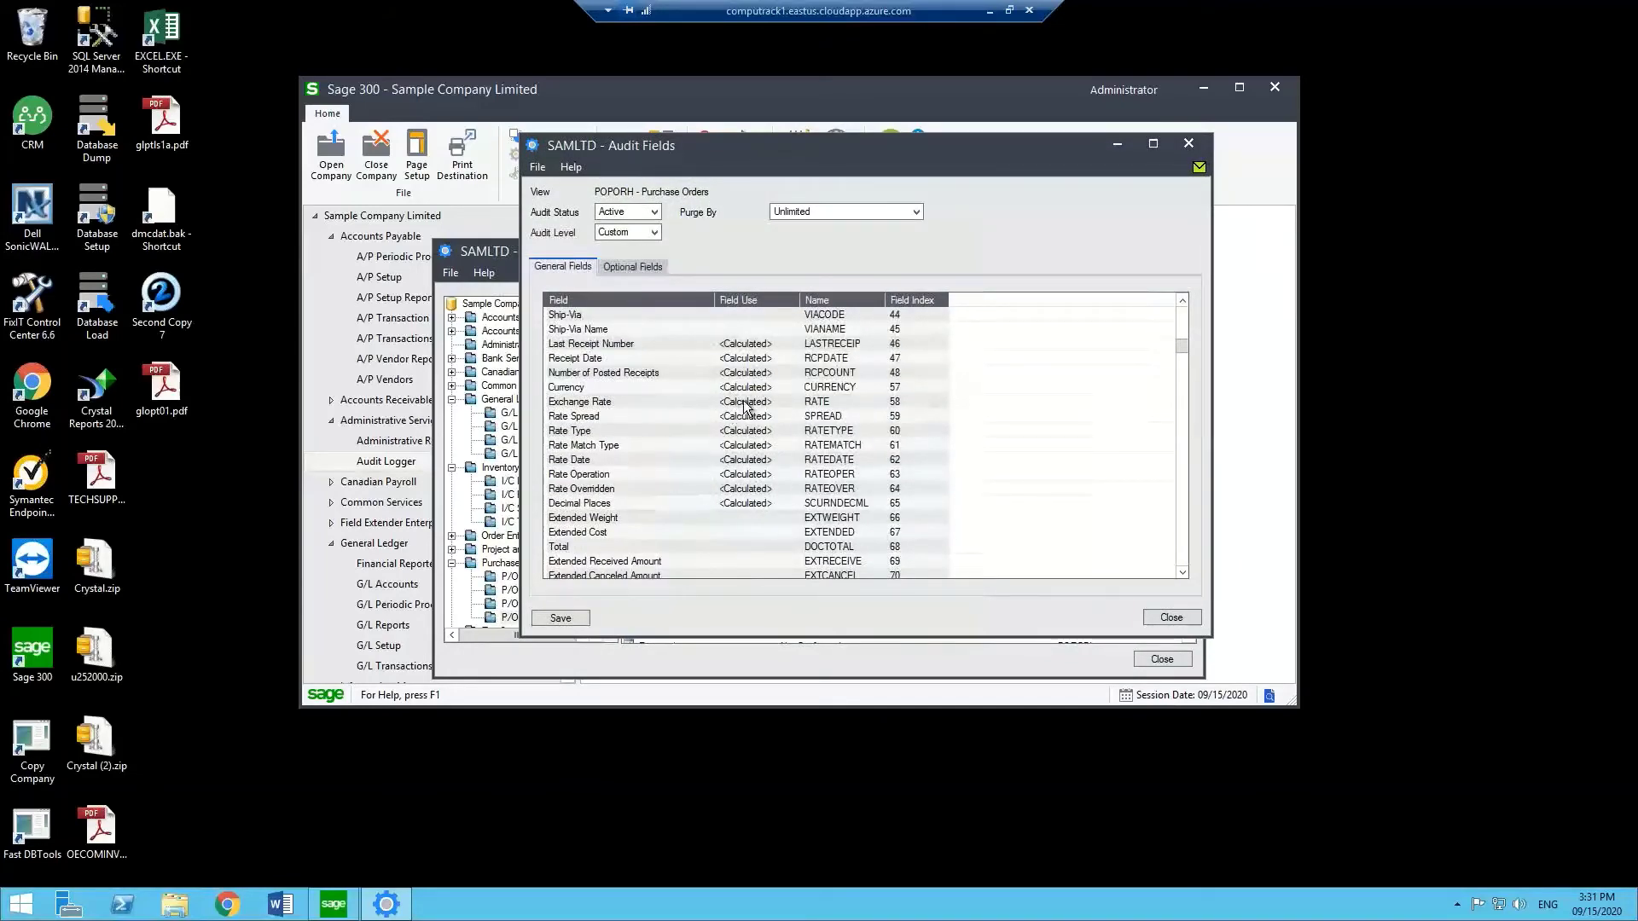
{"action": "scroll", "coordinate": [743, 408], "scroll_direction": "down", "scroll_amount": 12}
{"action": "scroll", "coordinate": [733, 430], "scroll_direction": "up", "scroll_amount": 20}
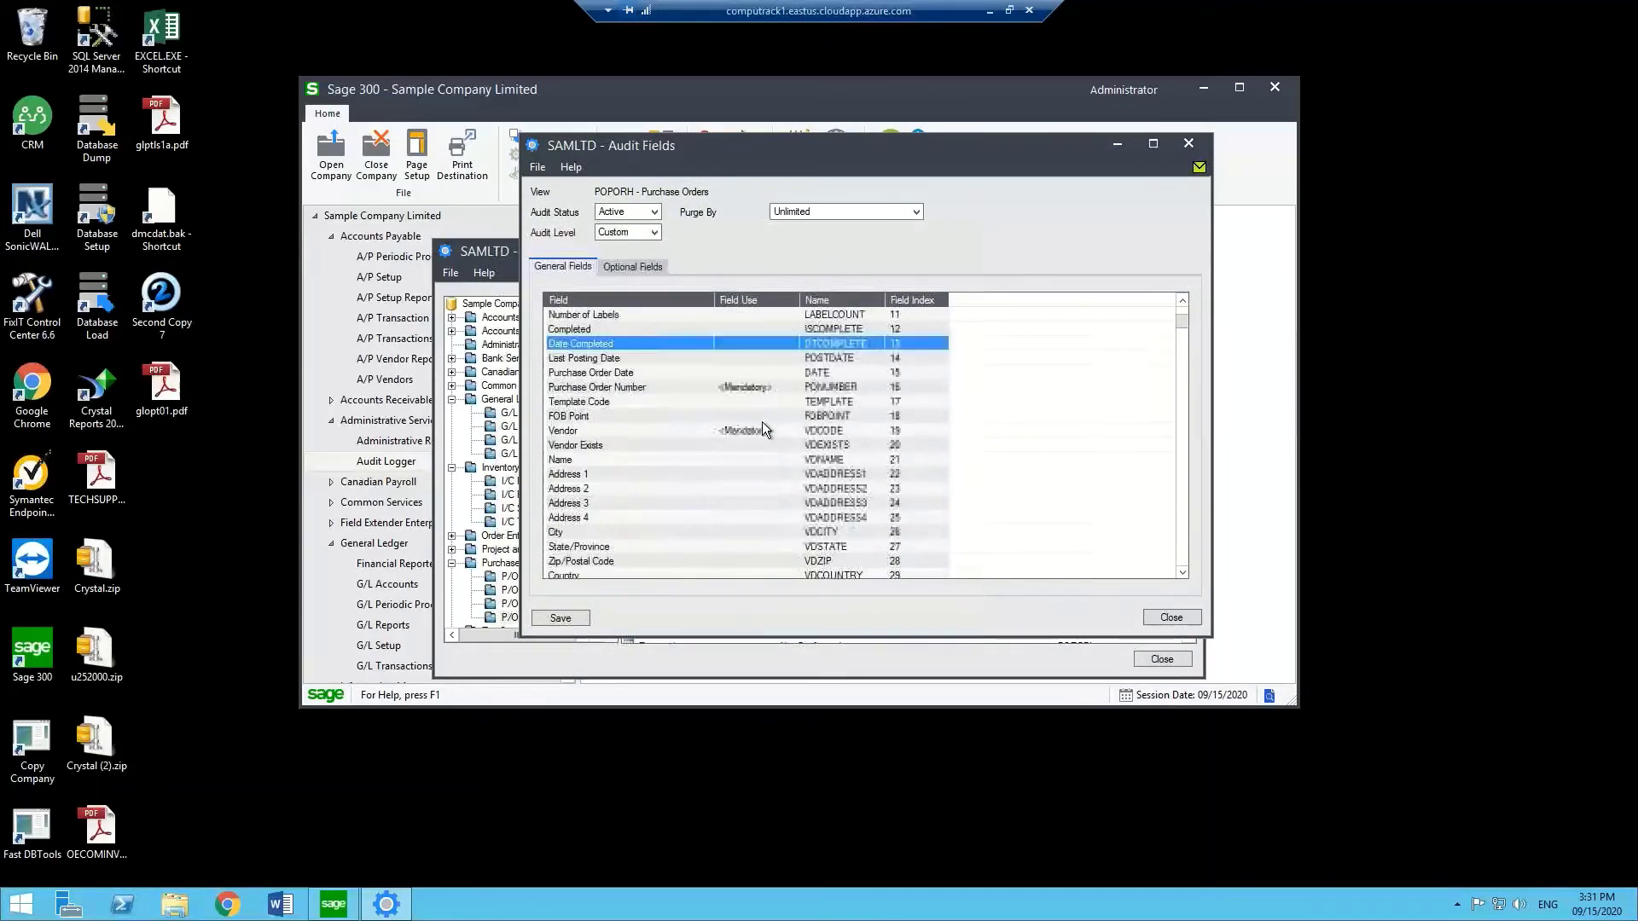
{"action": "scroll", "coordinate": [750, 435], "scroll_direction": "up", "scroll_amount": 3}
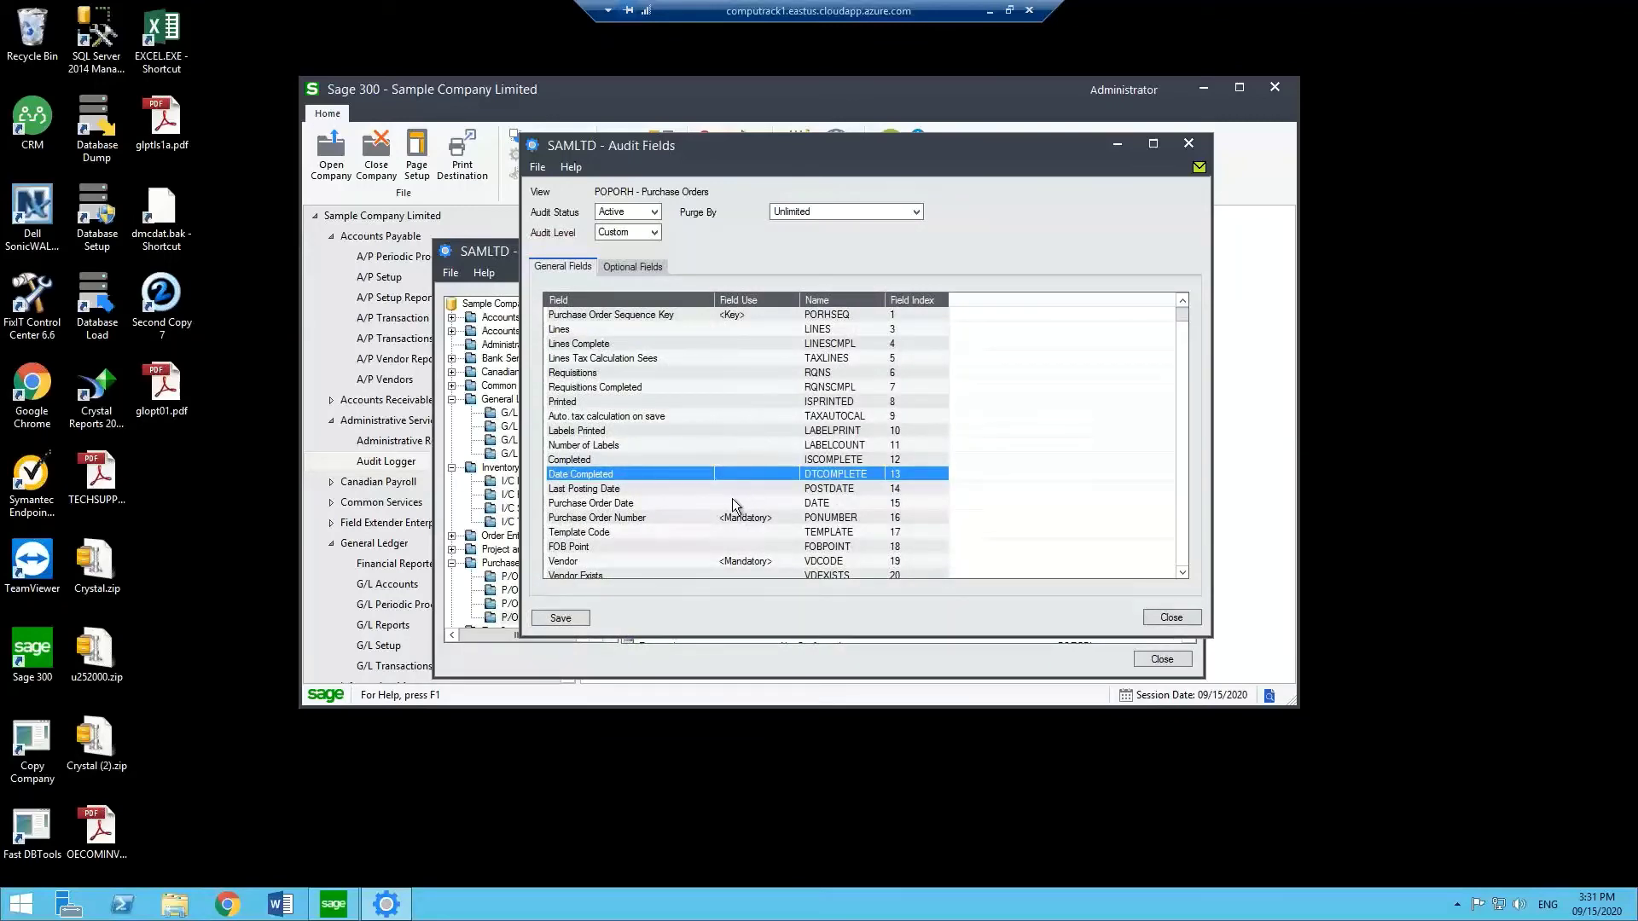
{"action": "scroll", "coordinate": [731, 484], "scroll_direction": "down", "scroll_amount": 1}
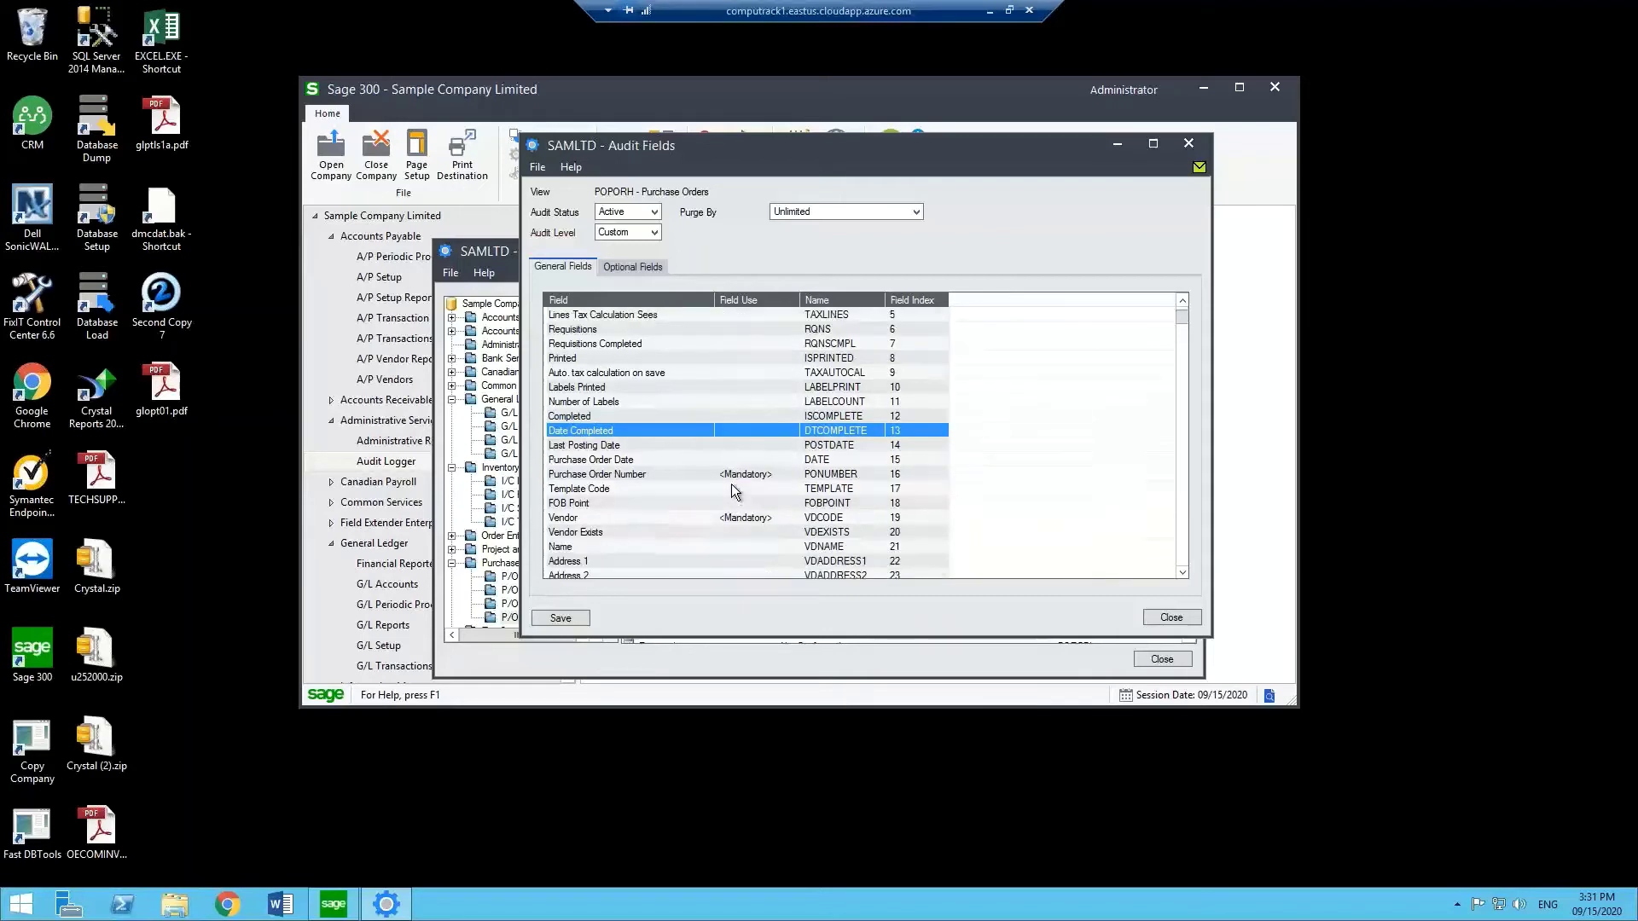
{"action": "scroll", "coordinate": [731, 452], "scroll_direction": "up", "scroll_amount": 1}
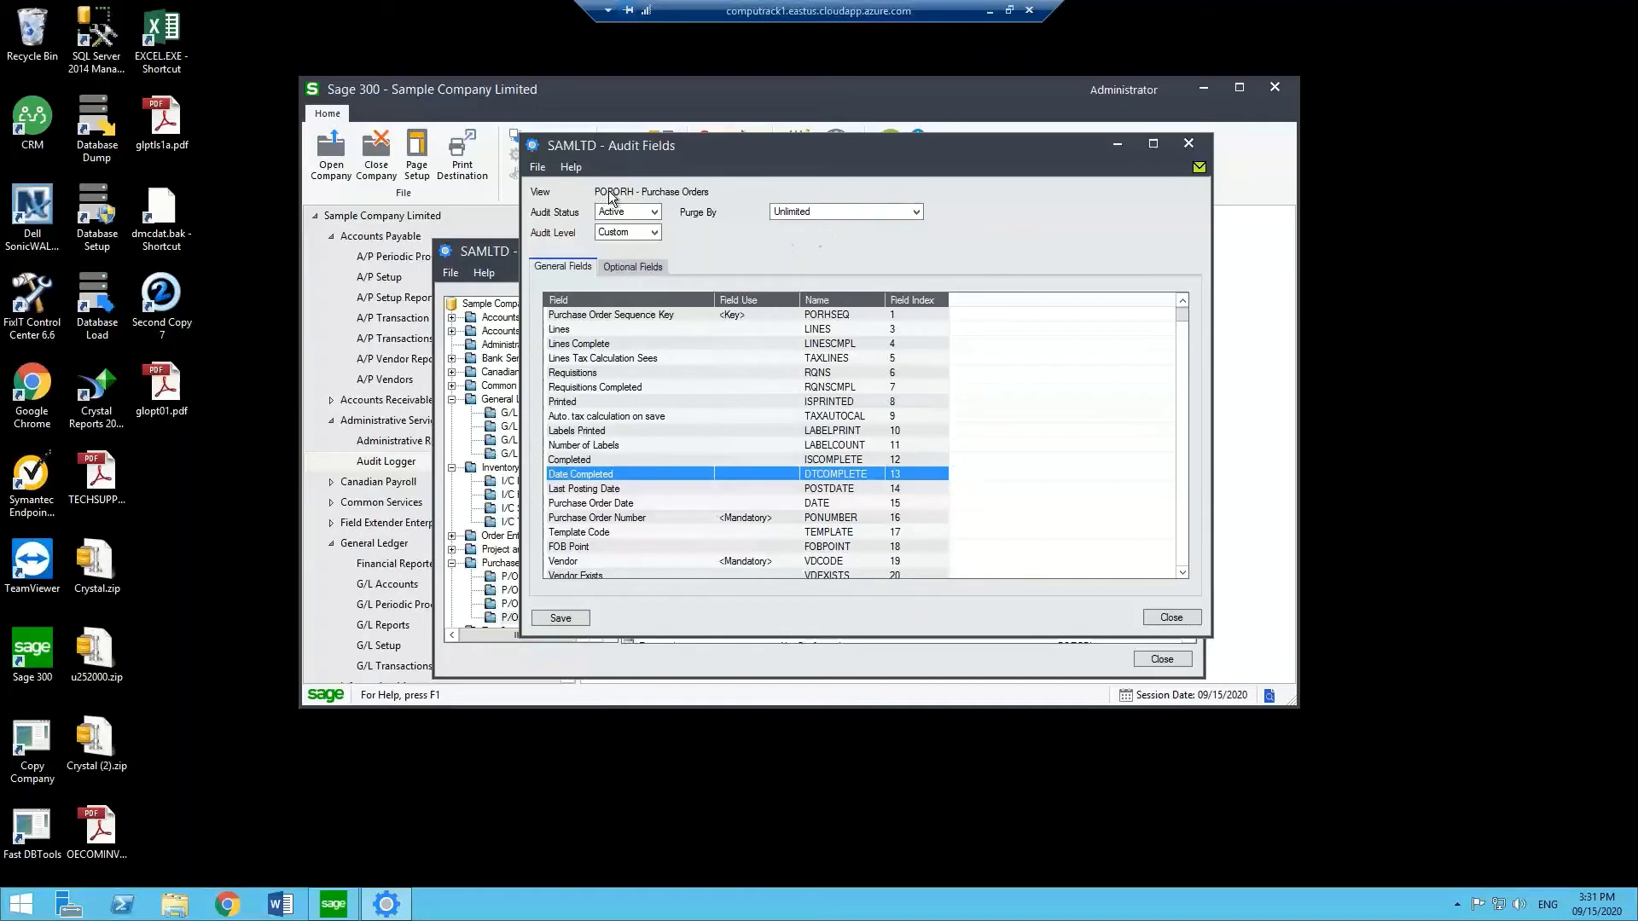
{"action": "left_click", "coordinate": [812, 215]}
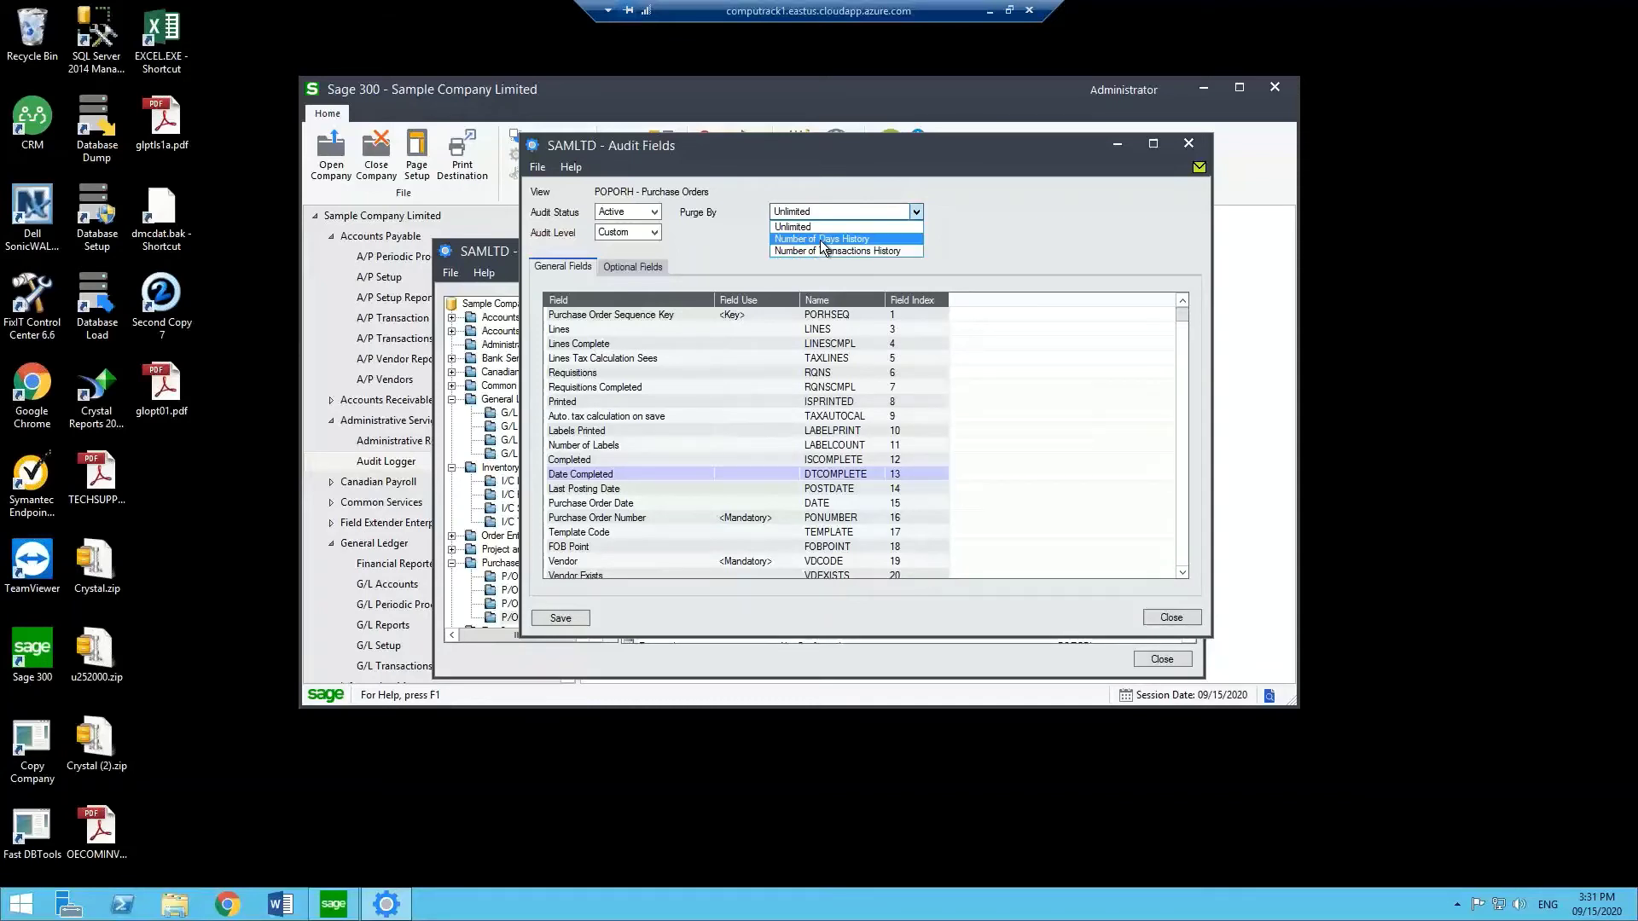
Try Number of Days, then Number of Transactions History for Purge By, and close without saving.
{"action": "left_click", "coordinate": [823, 240]}
{"action": "left_click", "coordinate": [821, 235]}
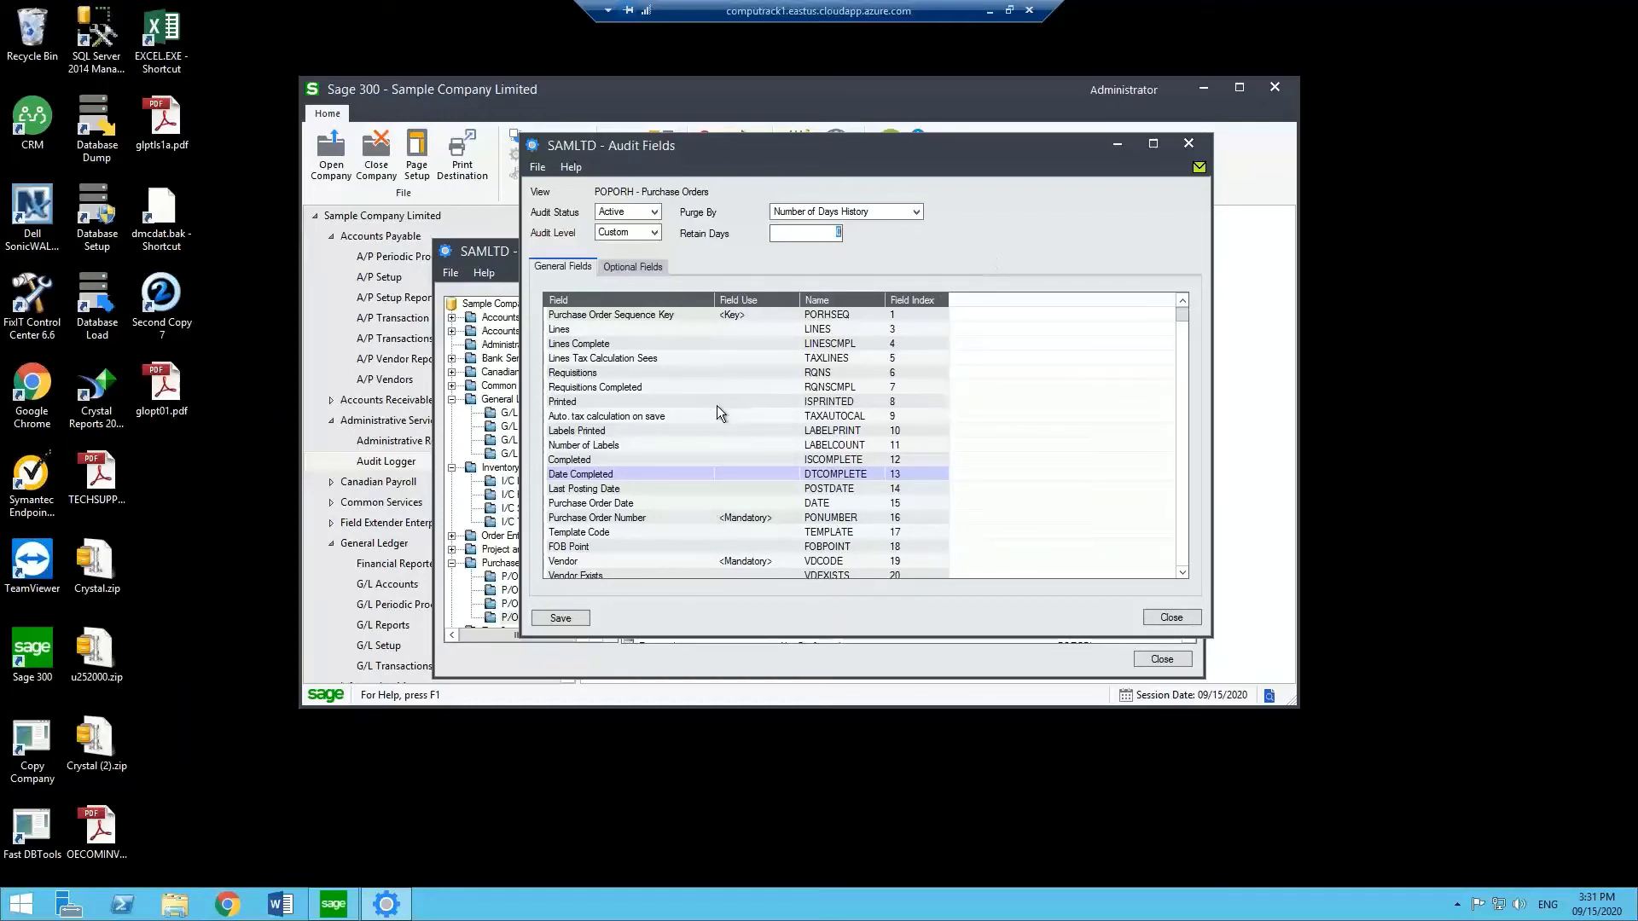
{"action": "left_click", "coordinate": [848, 215]}
{"action": "left_click", "coordinate": [836, 251]}
{"action": "left_click", "coordinate": [1197, 143]}
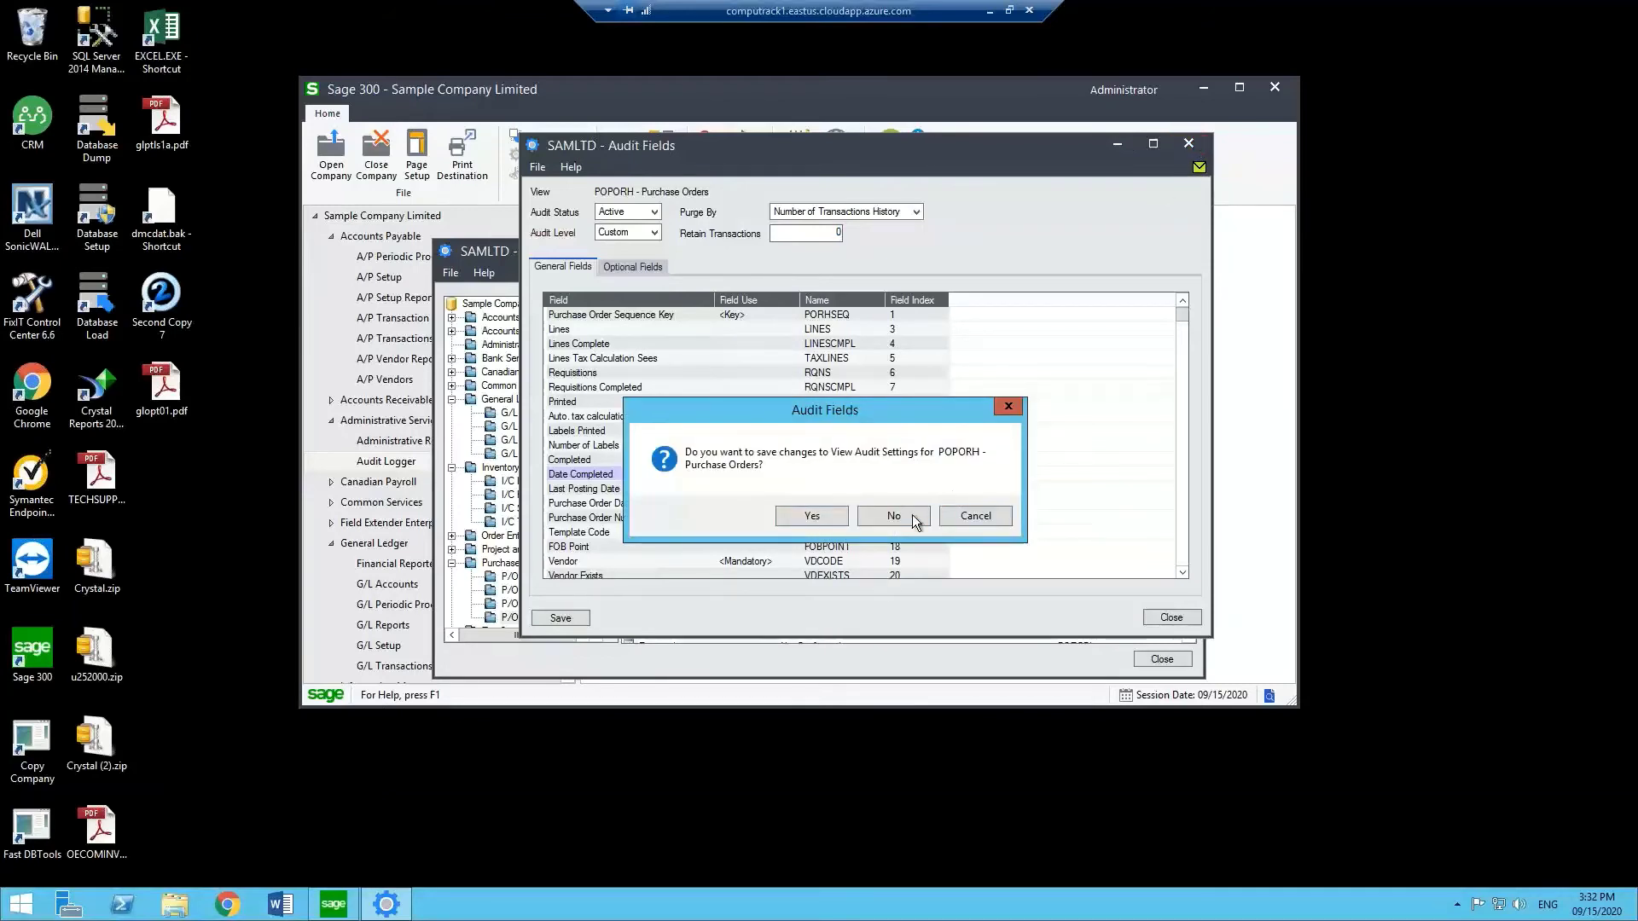
{"action": "left_click", "coordinate": [893, 516]}
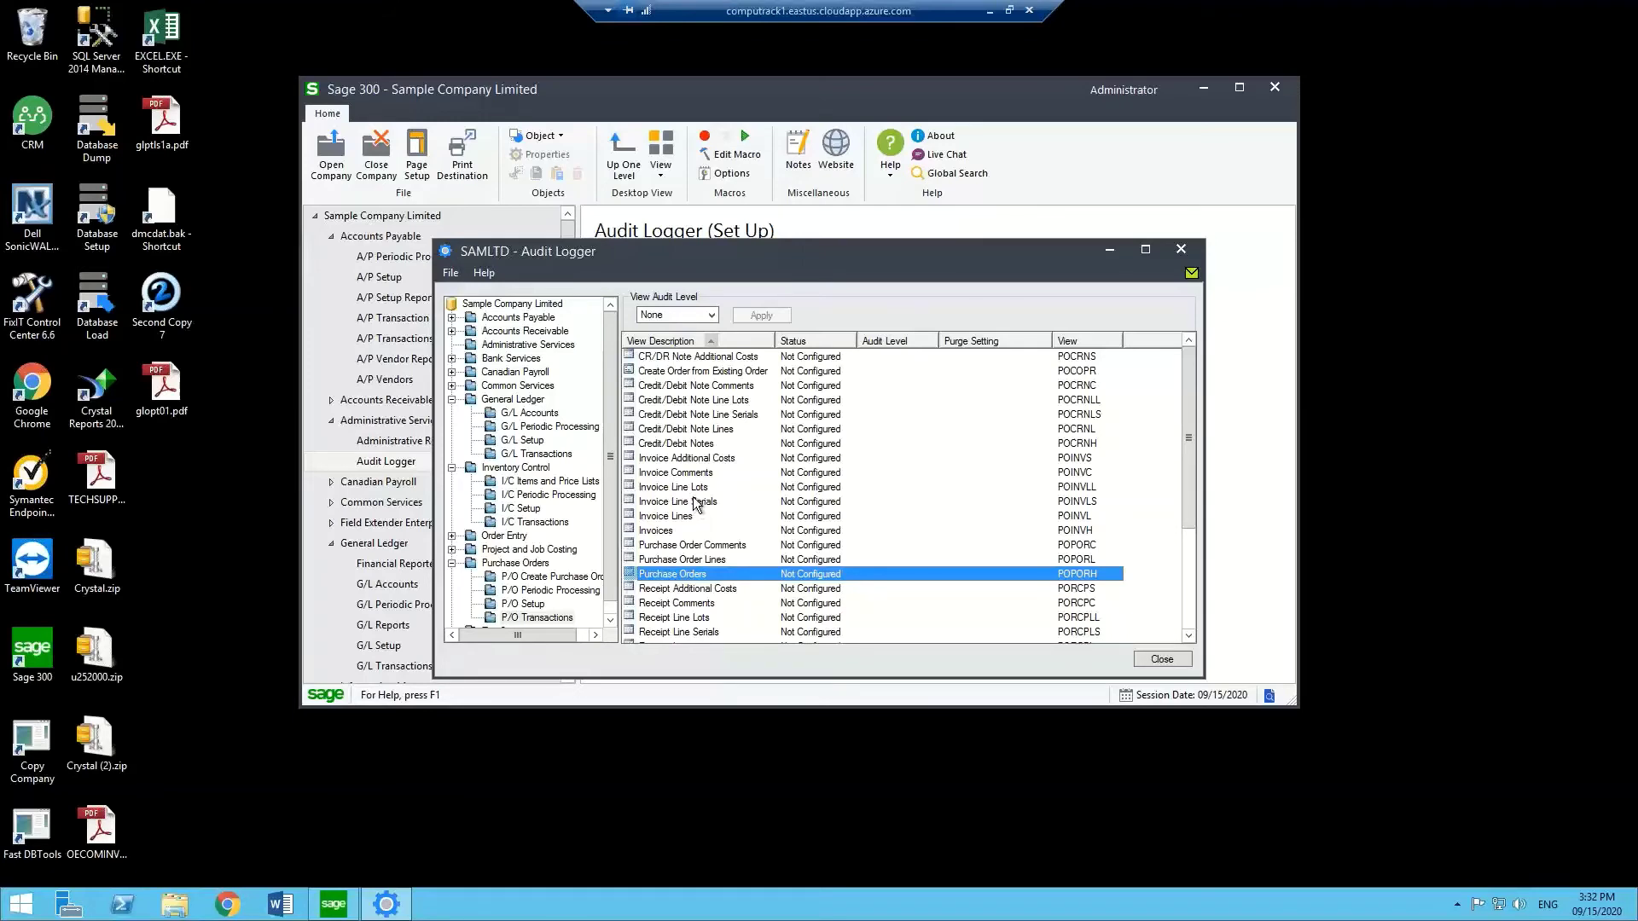
Set the Inventory Control module audit level to High and apply it.
{"action": "scroll", "coordinate": [712, 483], "scroll_direction": "down", "scroll_amount": 3}
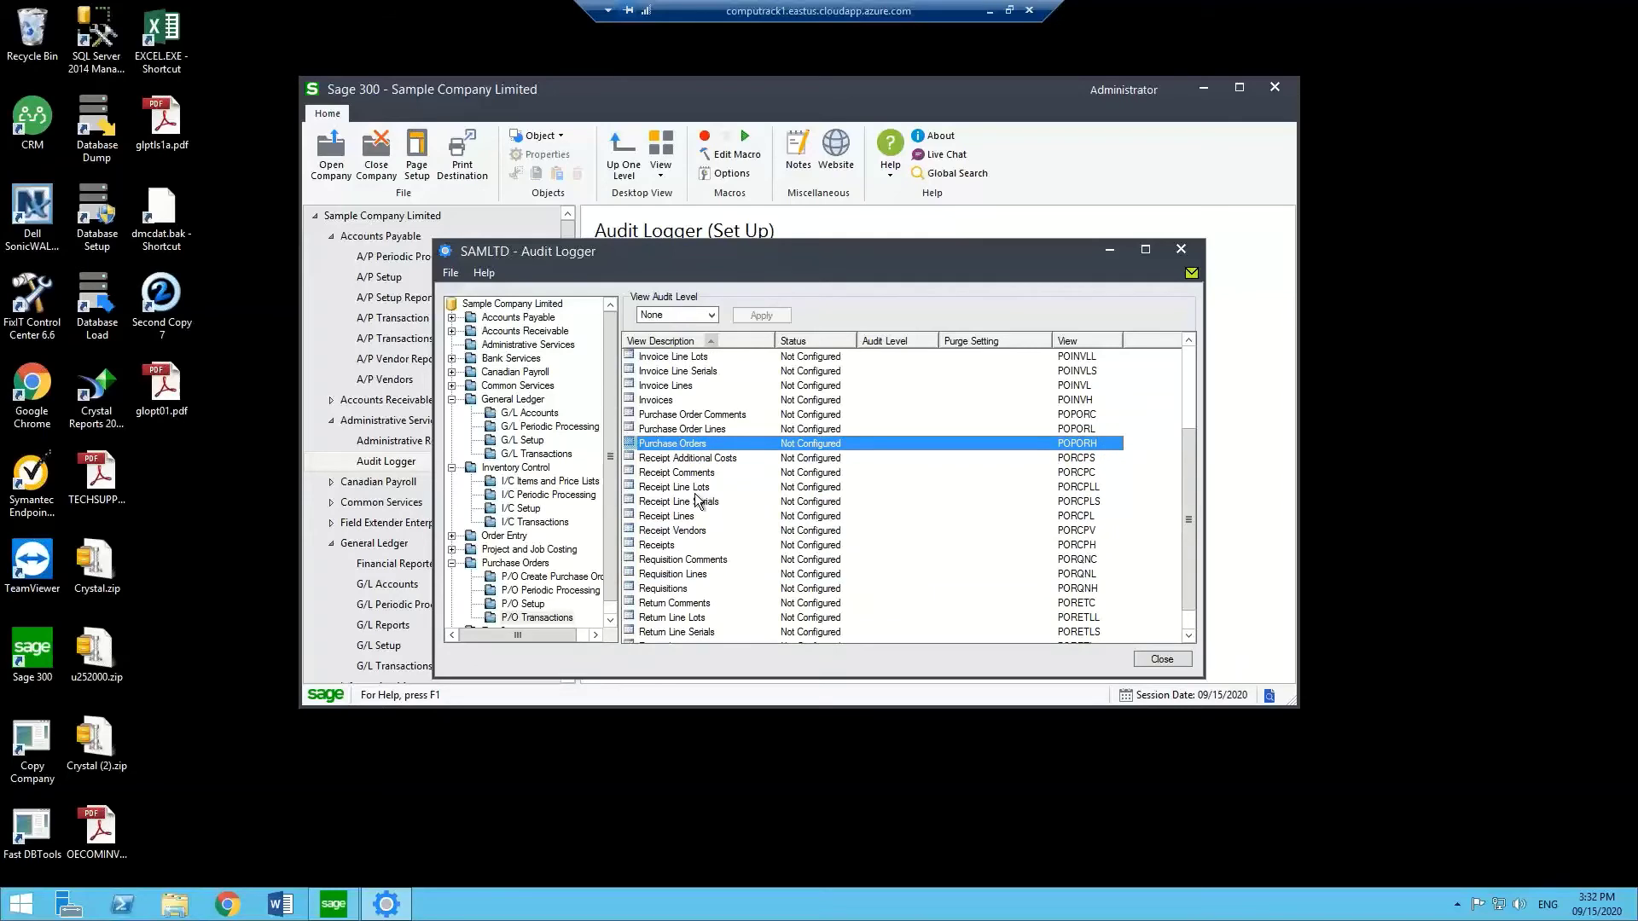
{"action": "scroll", "coordinate": [691, 503], "scroll_direction": "up", "scroll_amount": 3}
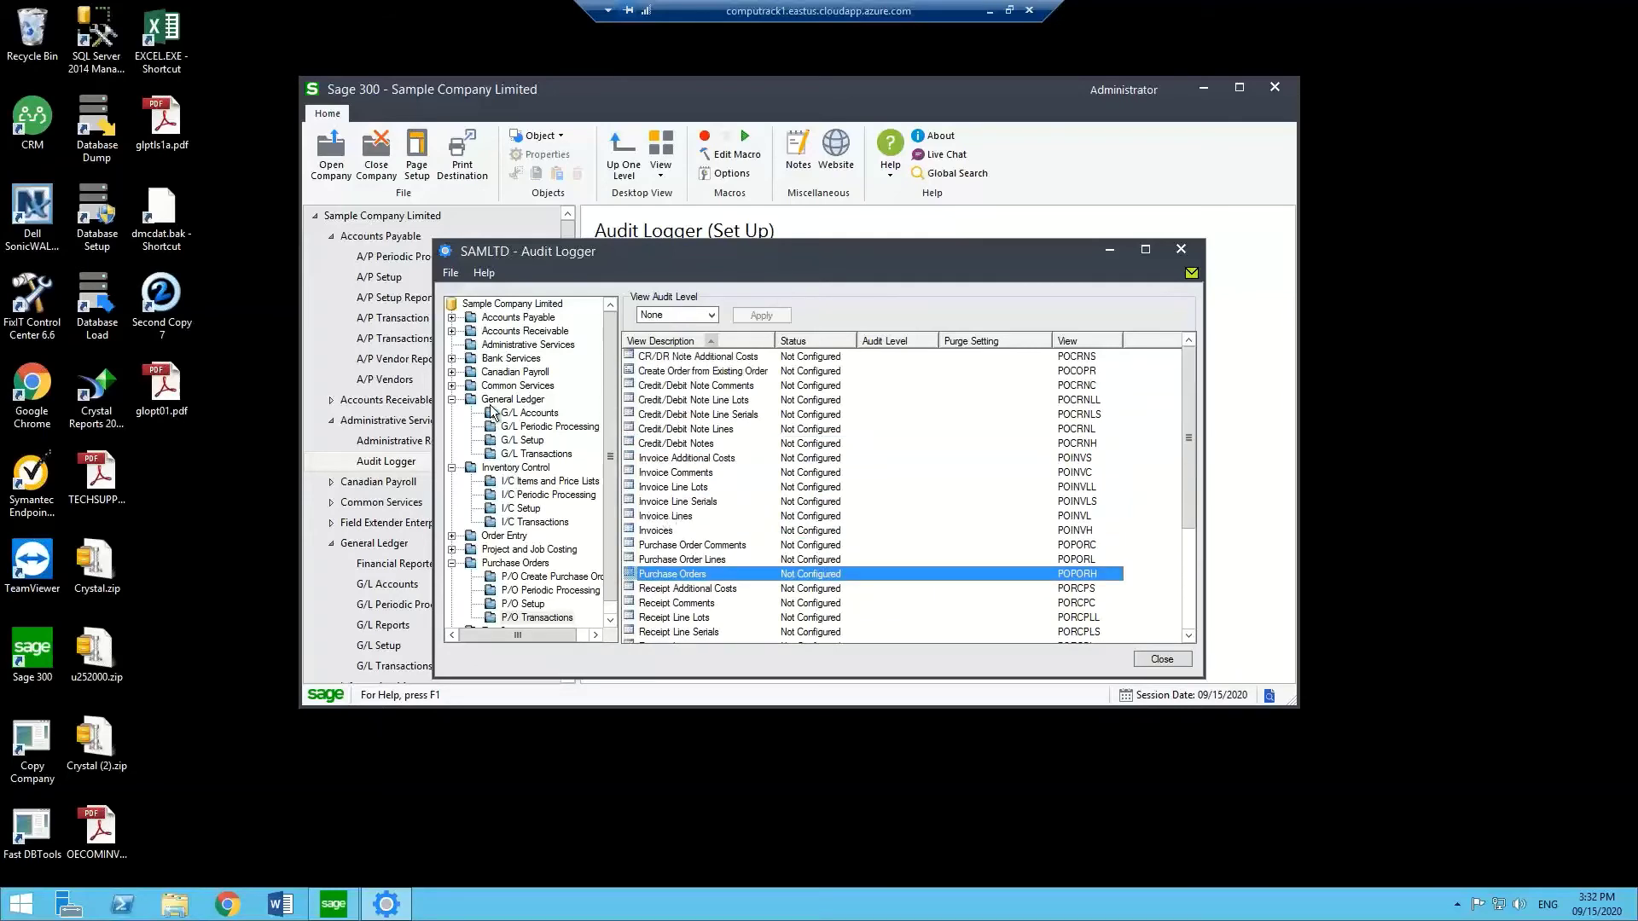
{"action": "left_click", "coordinate": [507, 456]}
{"action": "left_click", "coordinate": [510, 468]}
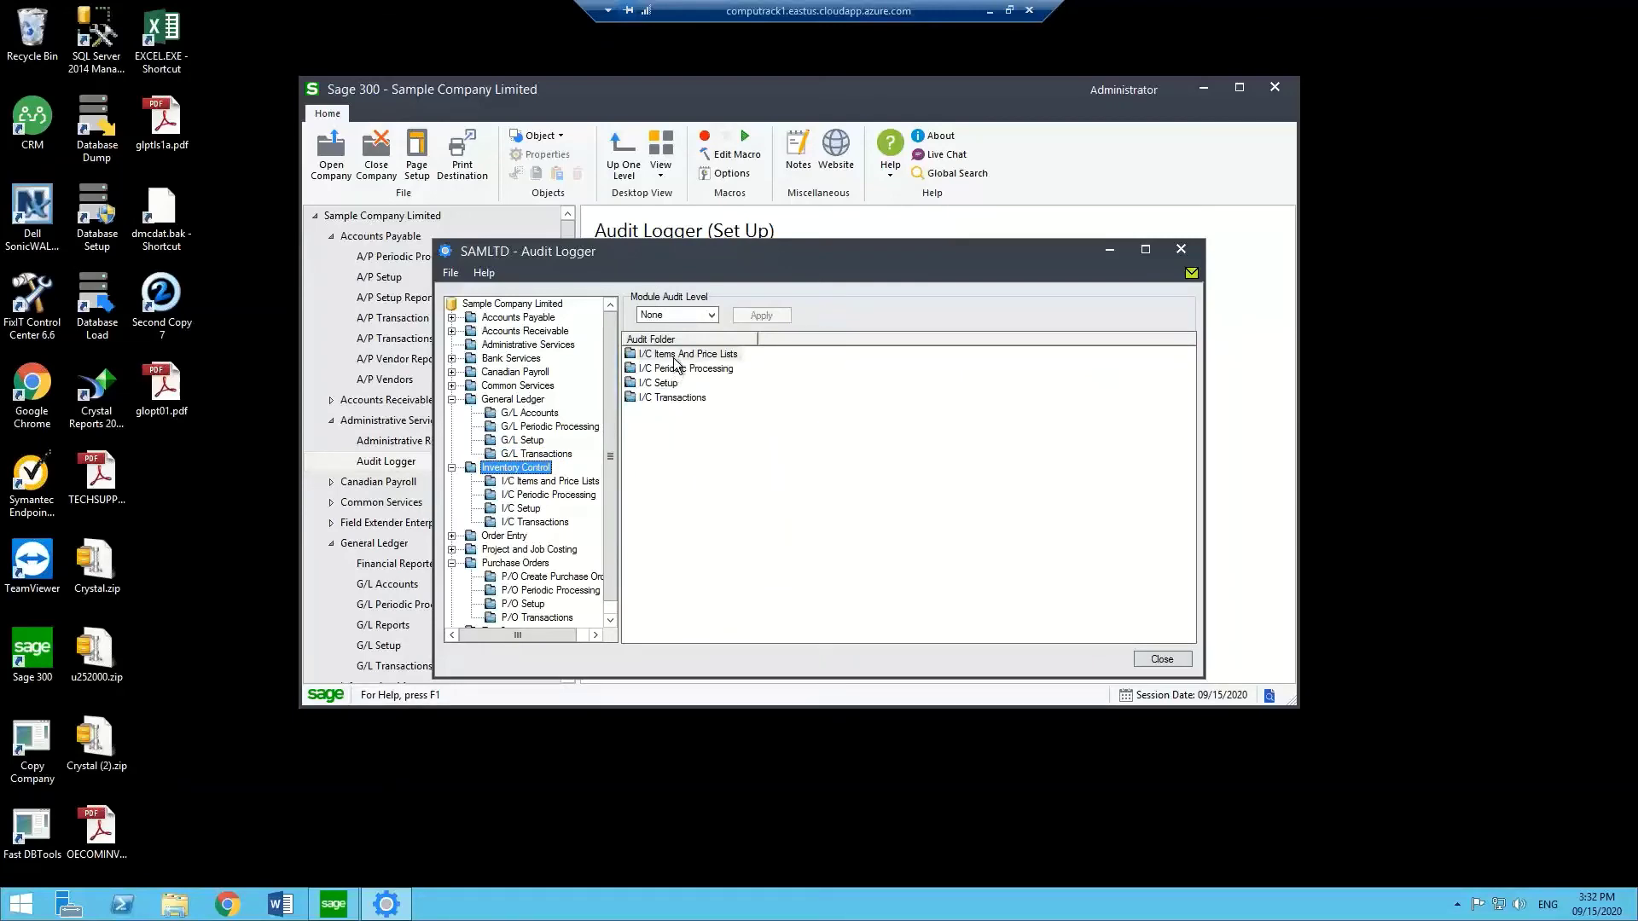
{"action": "double_click", "coordinate": [676, 354]}
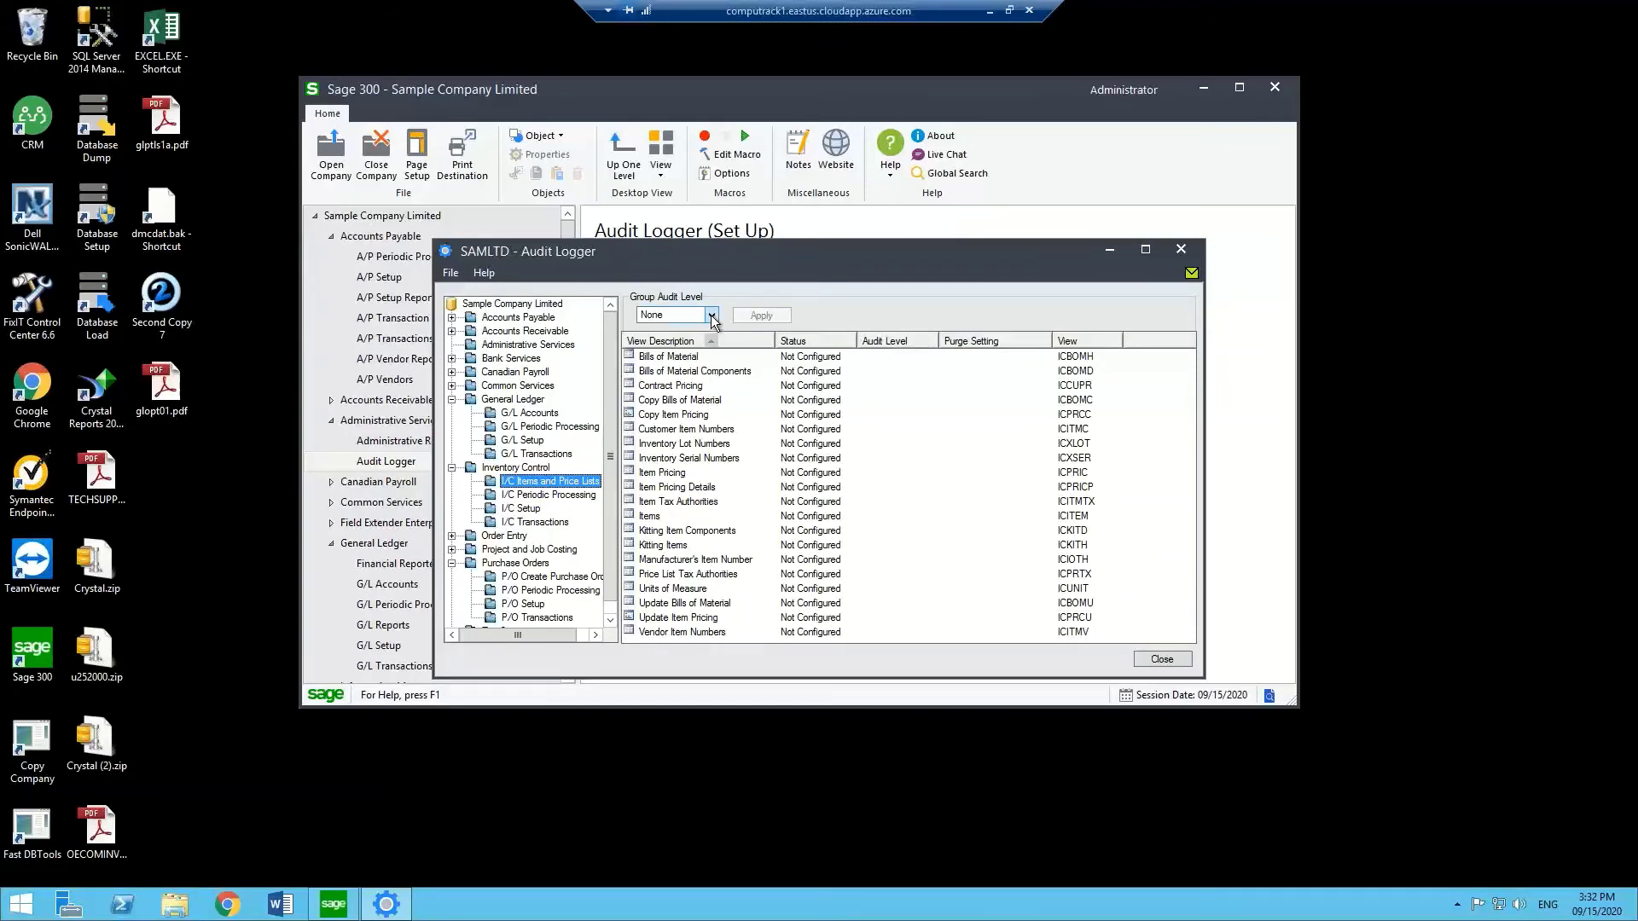
{"action": "left_click", "coordinate": [543, 470]}
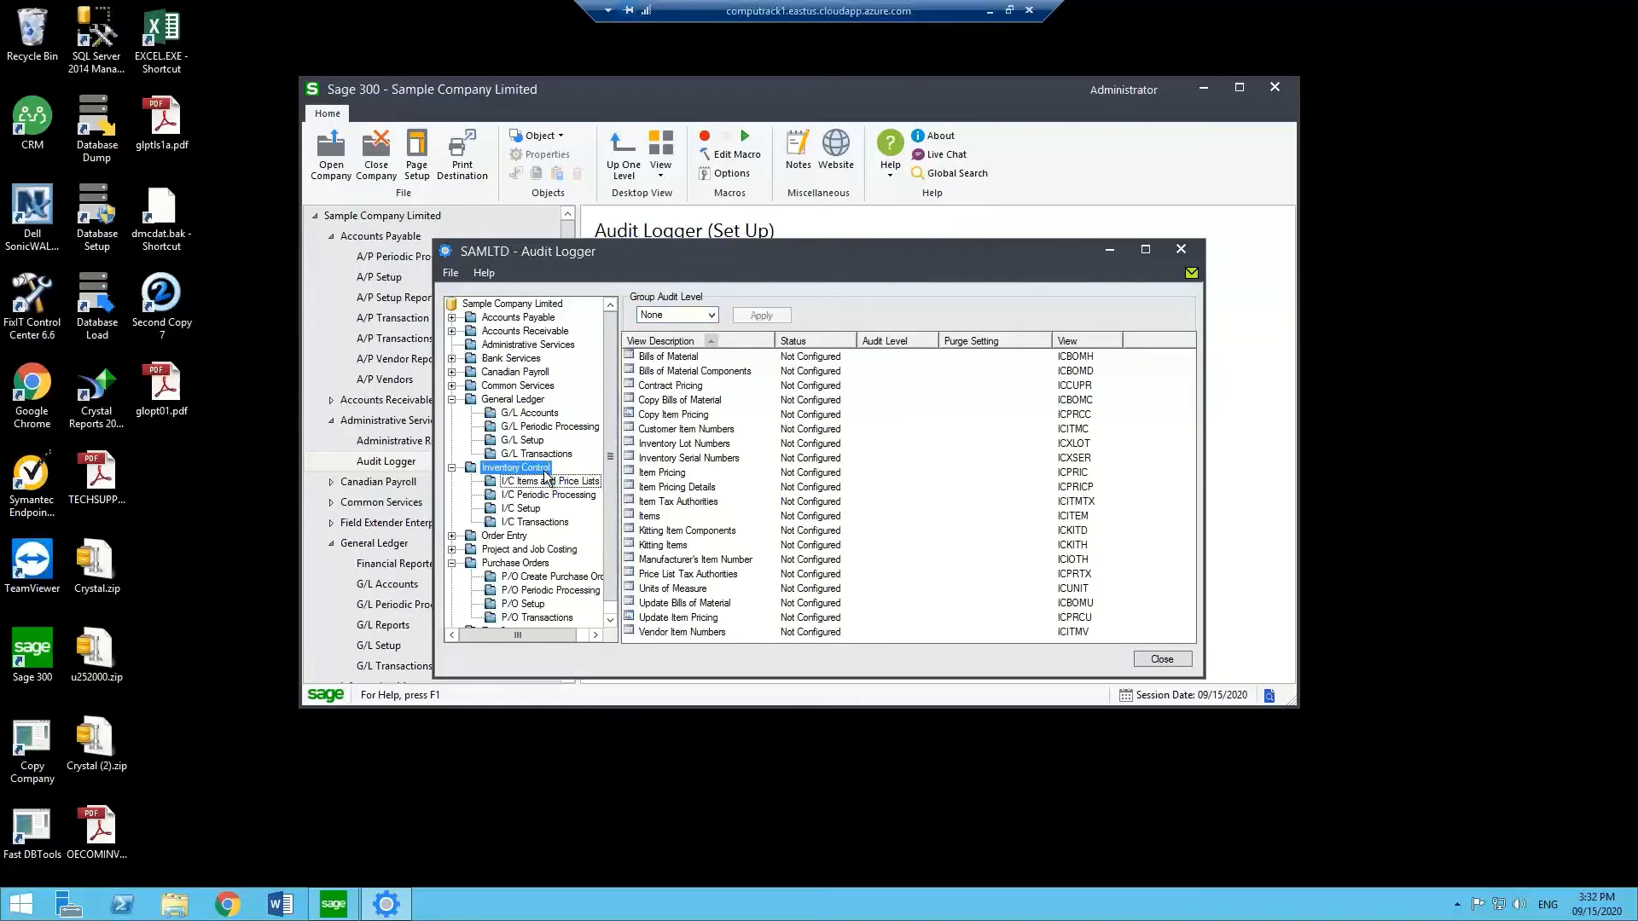
{"action": "left_click", "coordinate": [712, 315]}
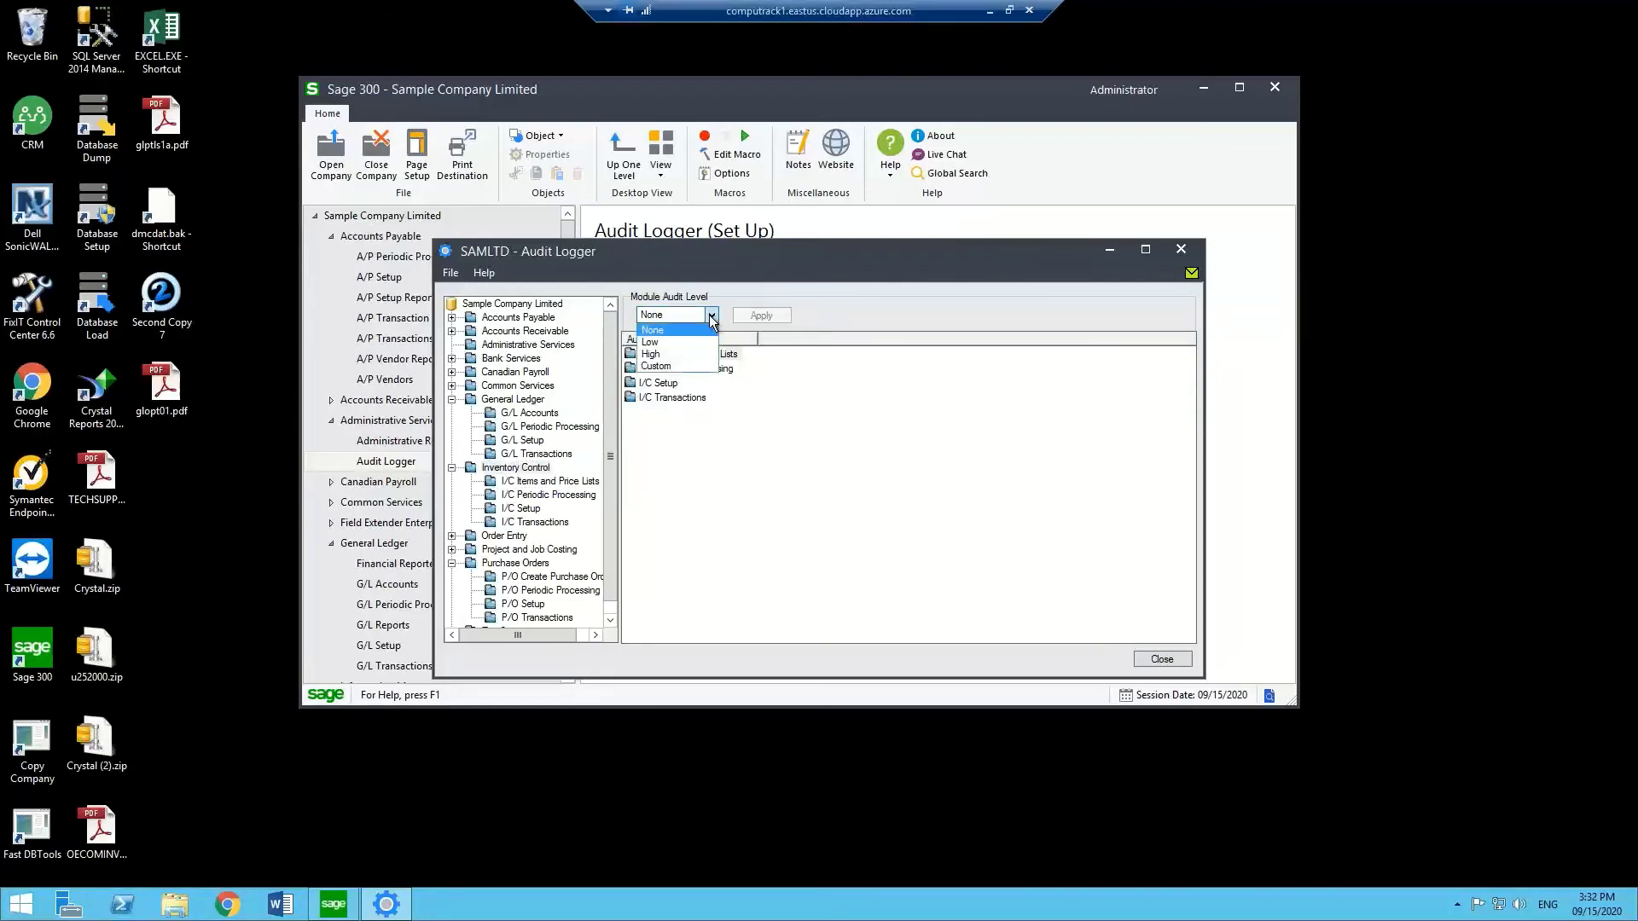
{"action": "left_click", "coordinate": [662, 354]}
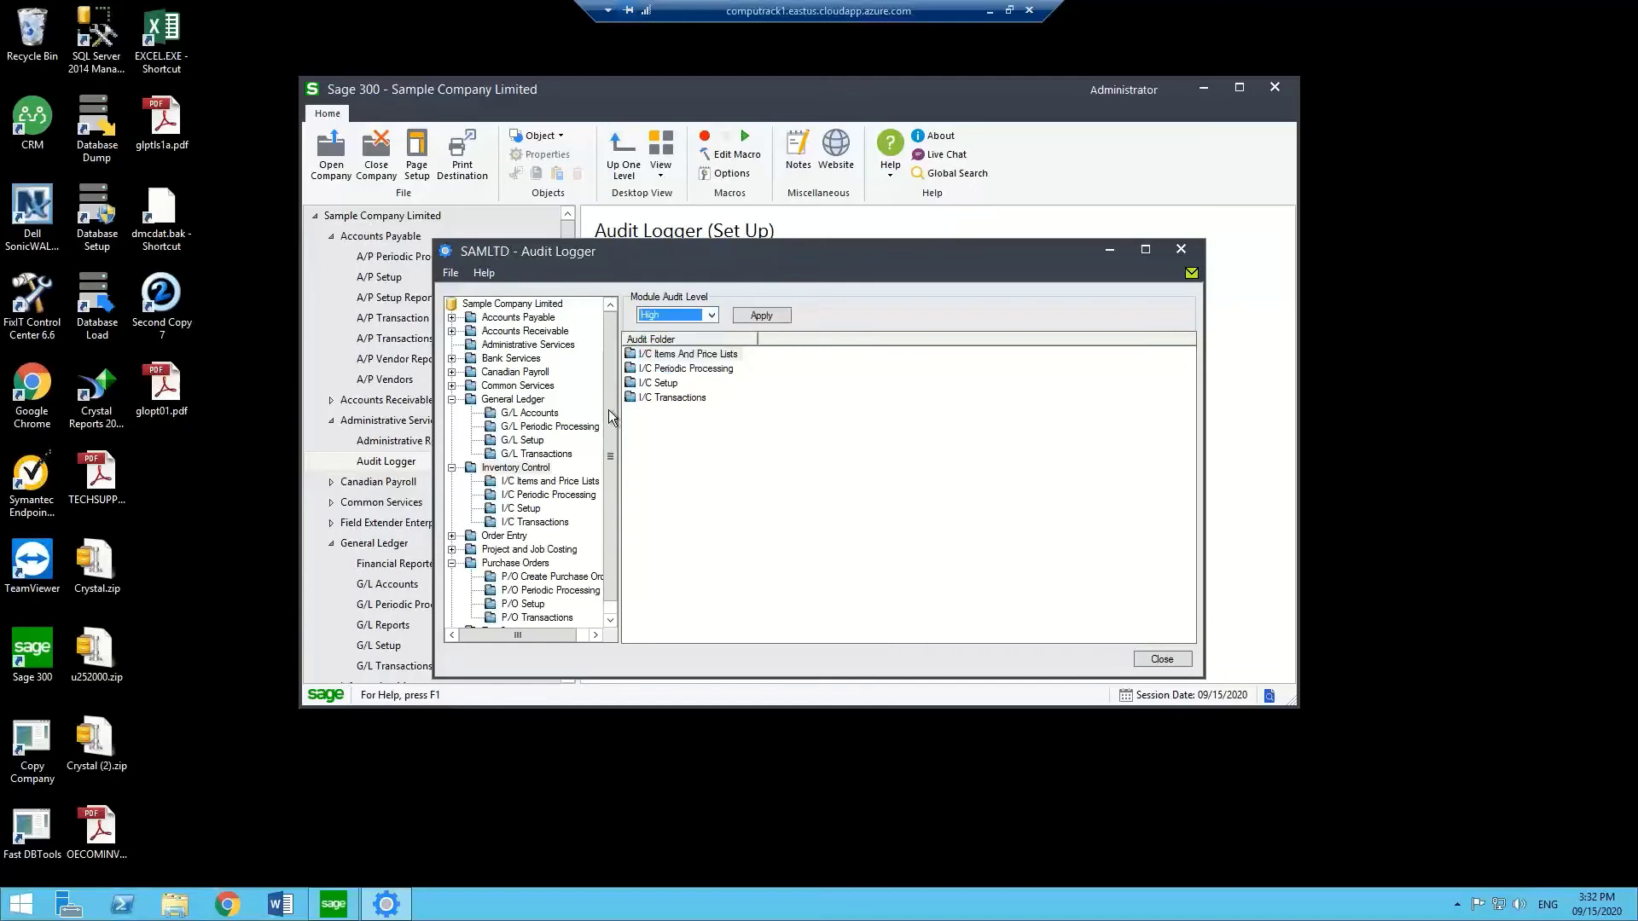
{"action": "left_click", "coordinate": [753, 319]}
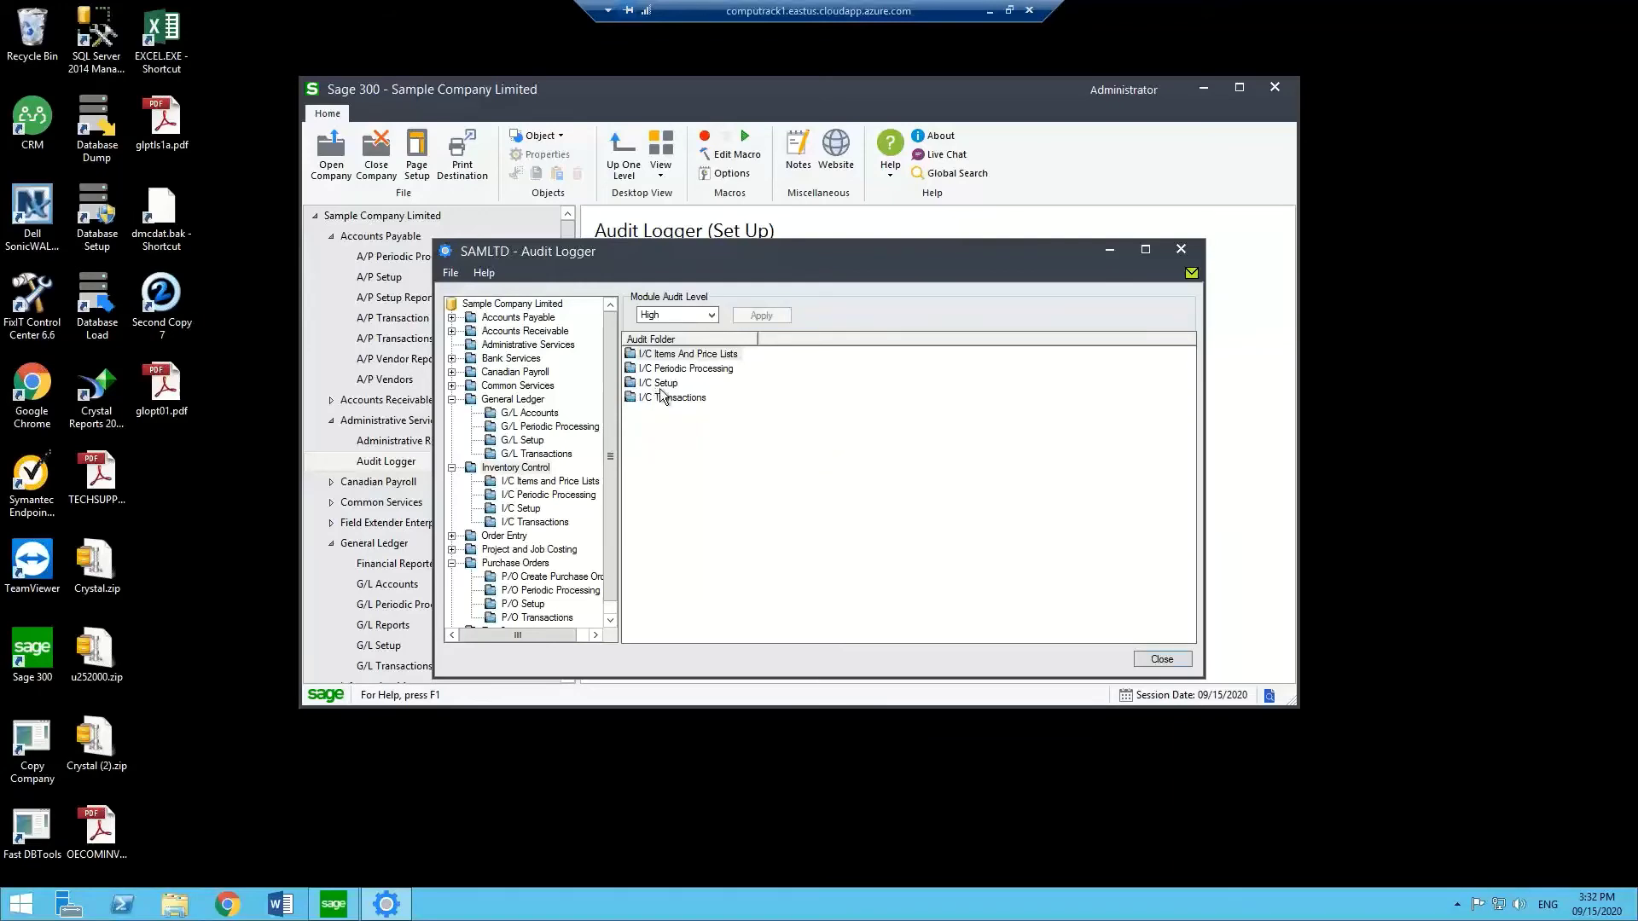
Clear Trigger Audit on Item Number and Transaction Type in ICADED Adjustment Details, then discard changes.
{"action": "double_click", "coordinate": [659, 399]}
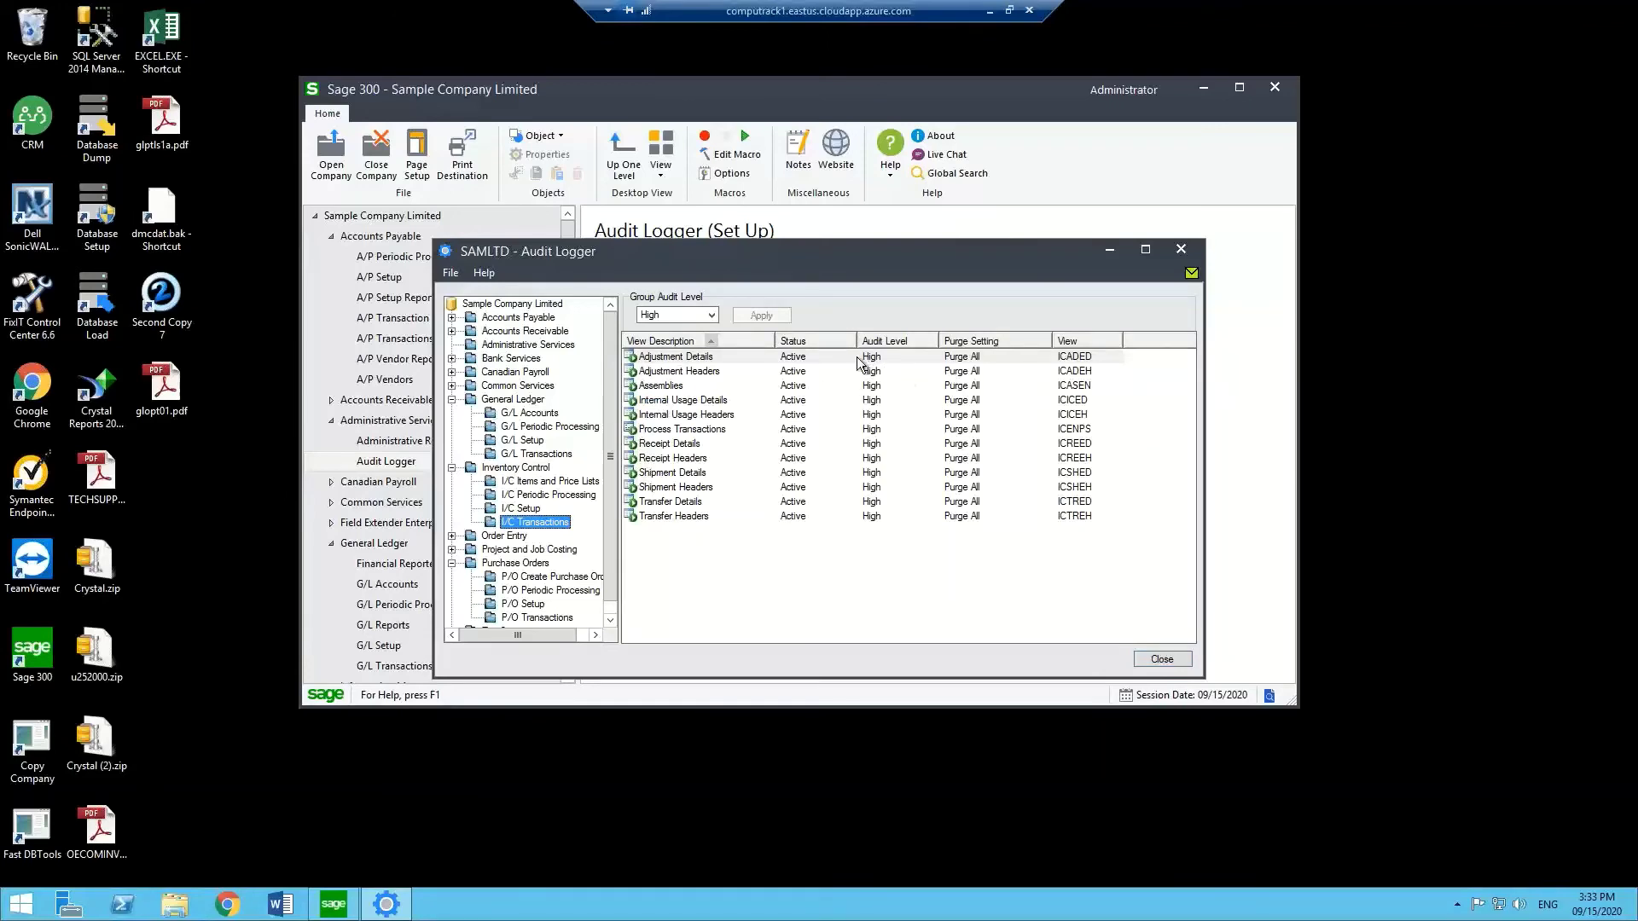
{"action": "double_click", "coordinate": [681, 360]}
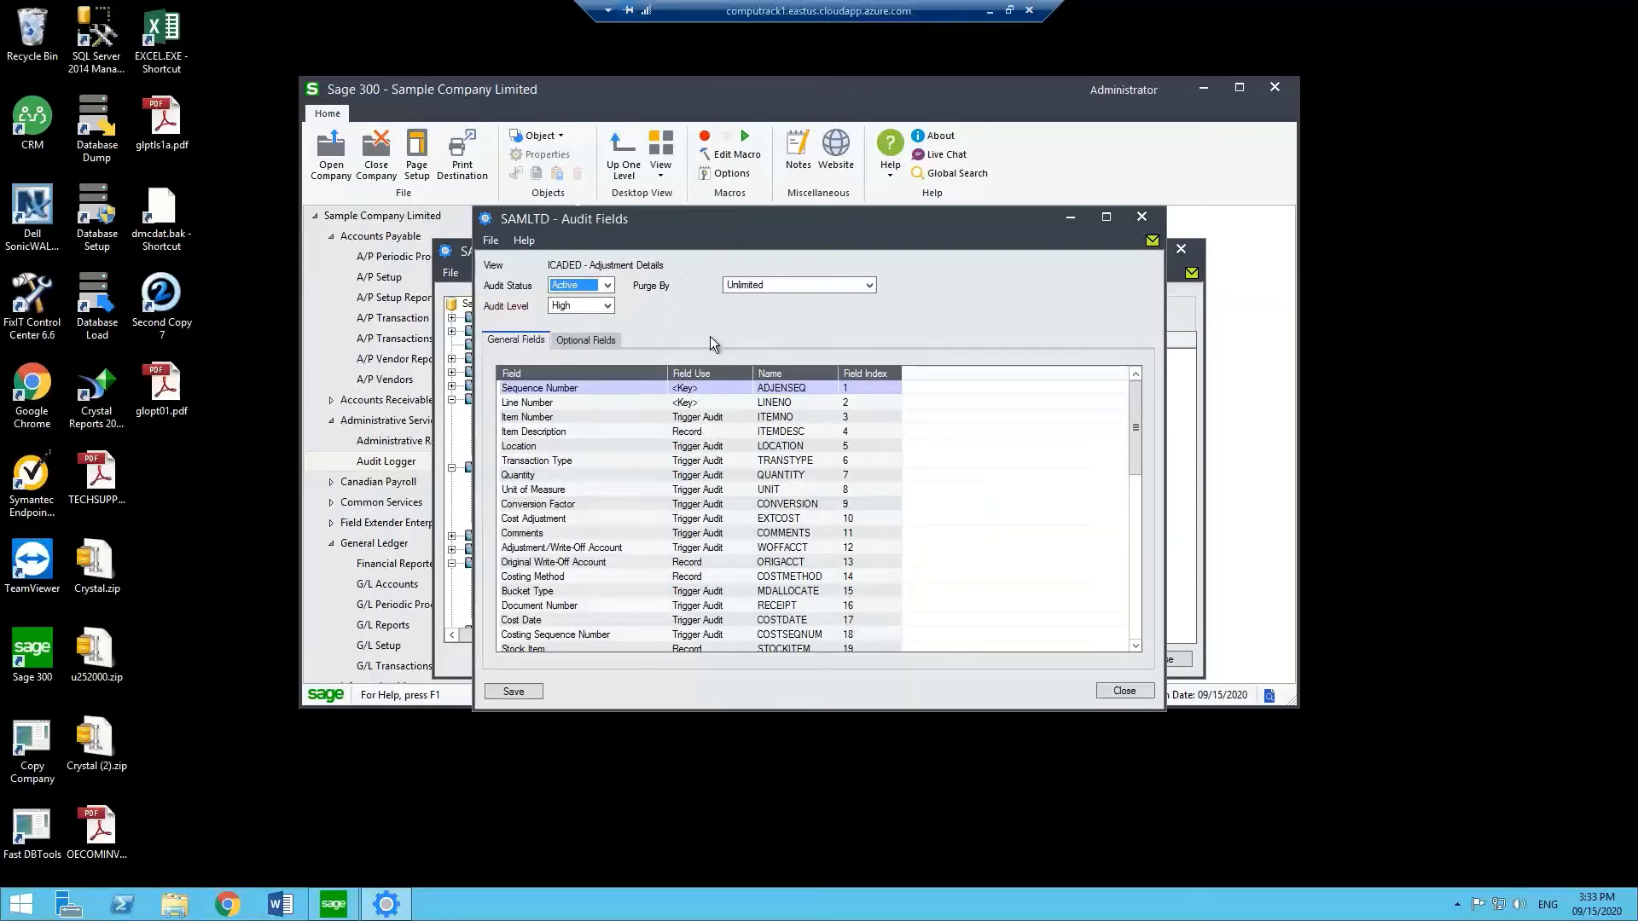
{"action": "double_click", "coordinate": [697, 417]}
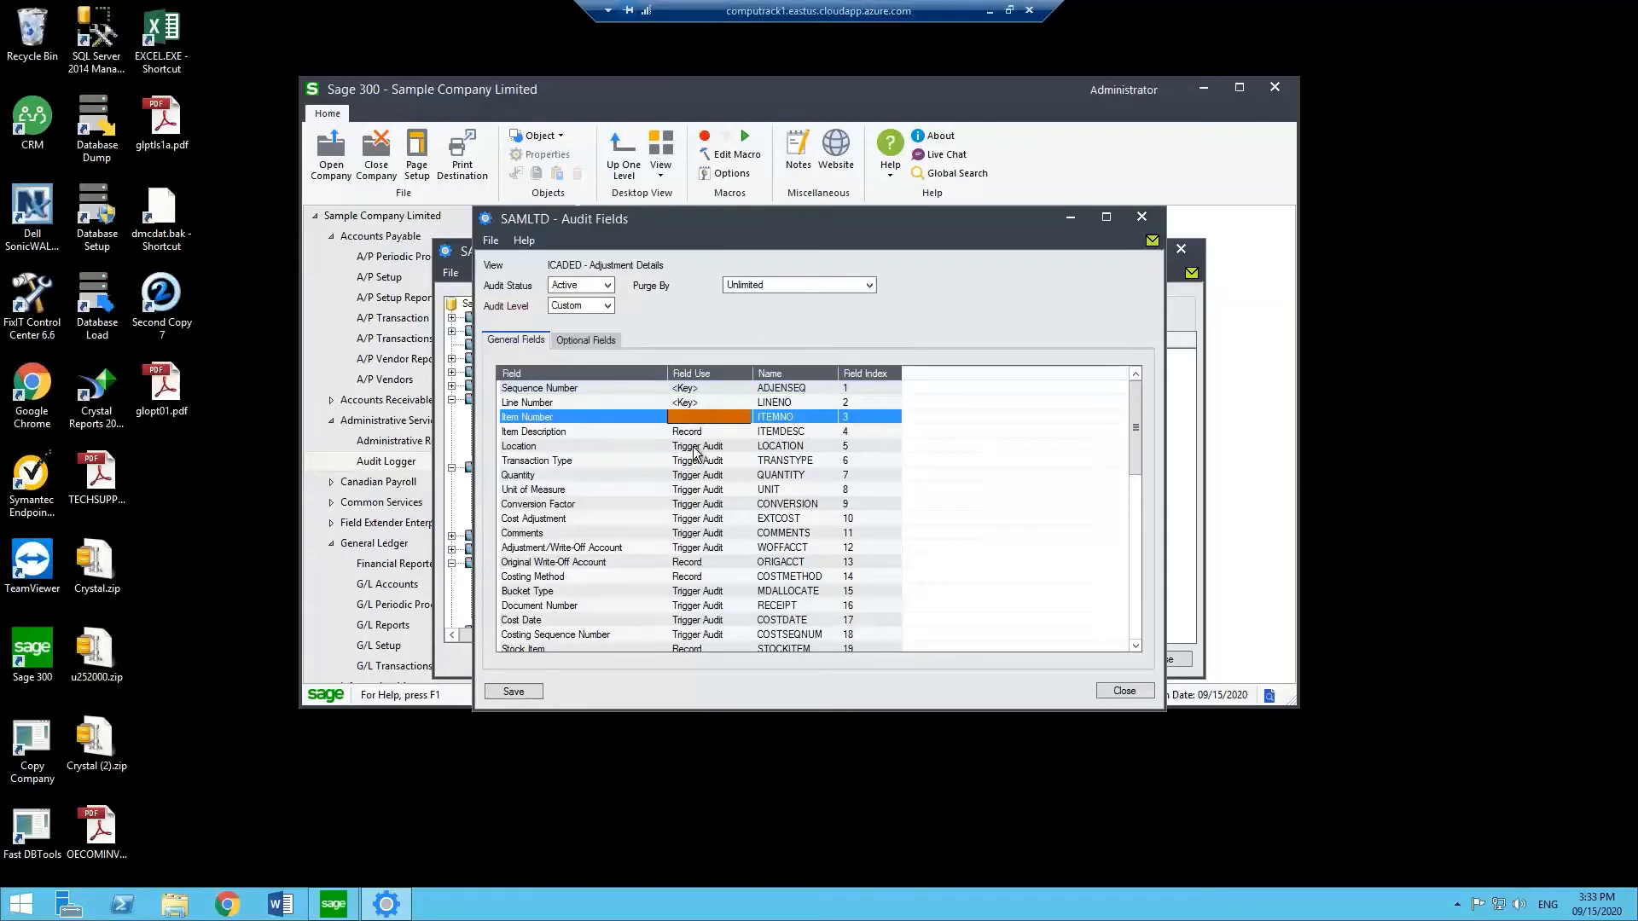
{"action": "left_click", "coordinate": [697, 446]}
{"action": "double_click", "coordinate": [695, 462]}
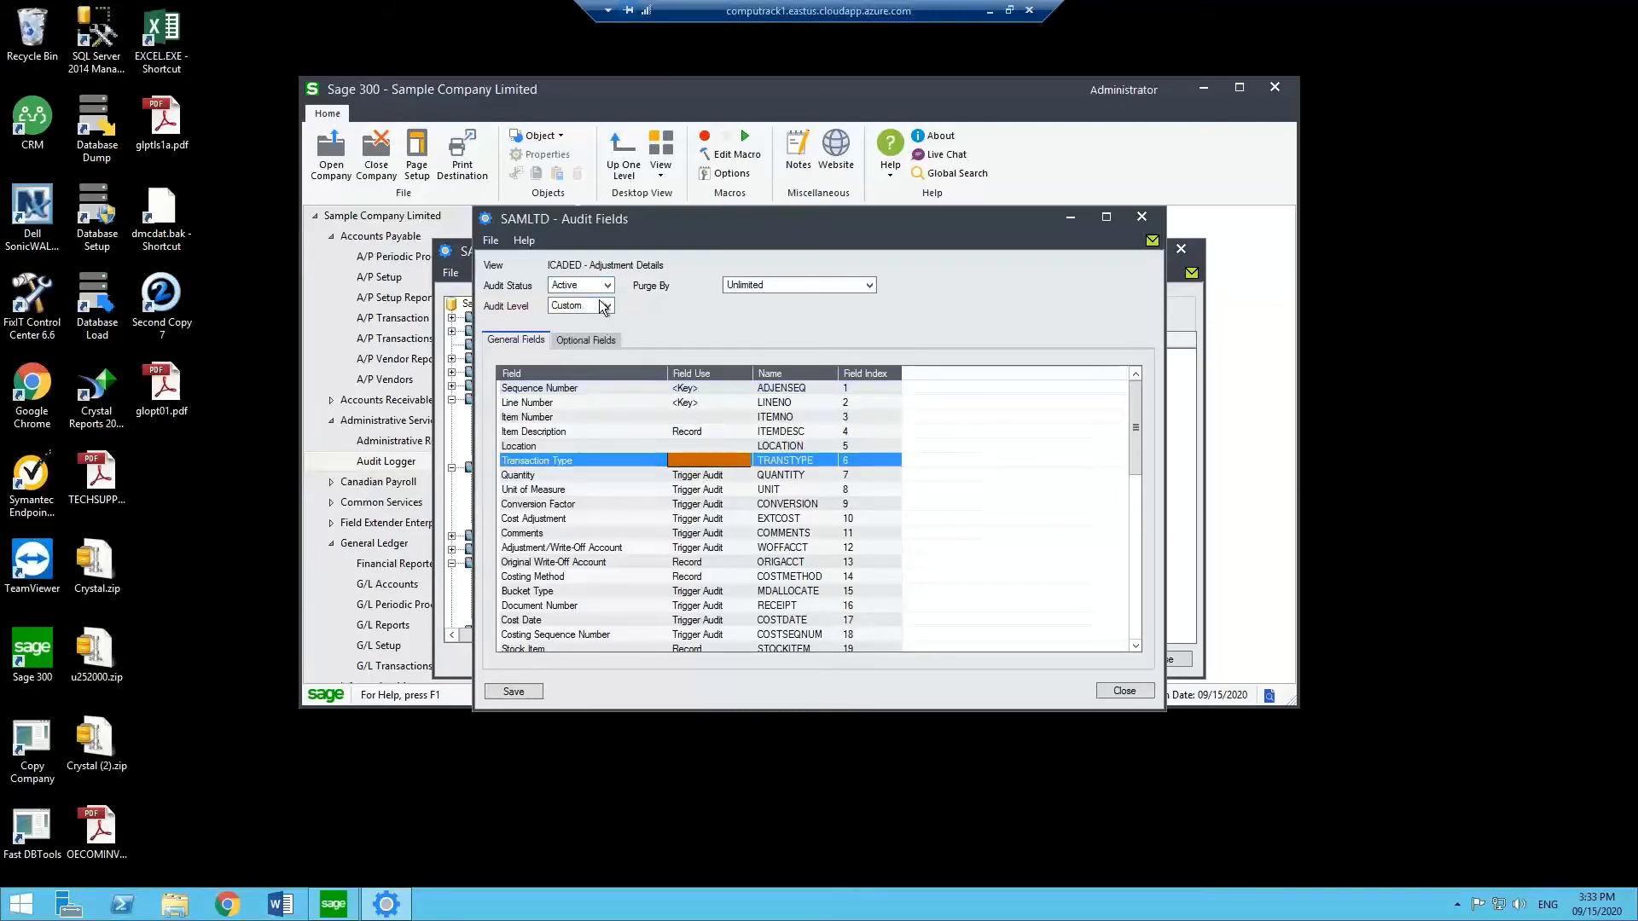
{"action": "left_click", "coordinate": [1144, 219]}
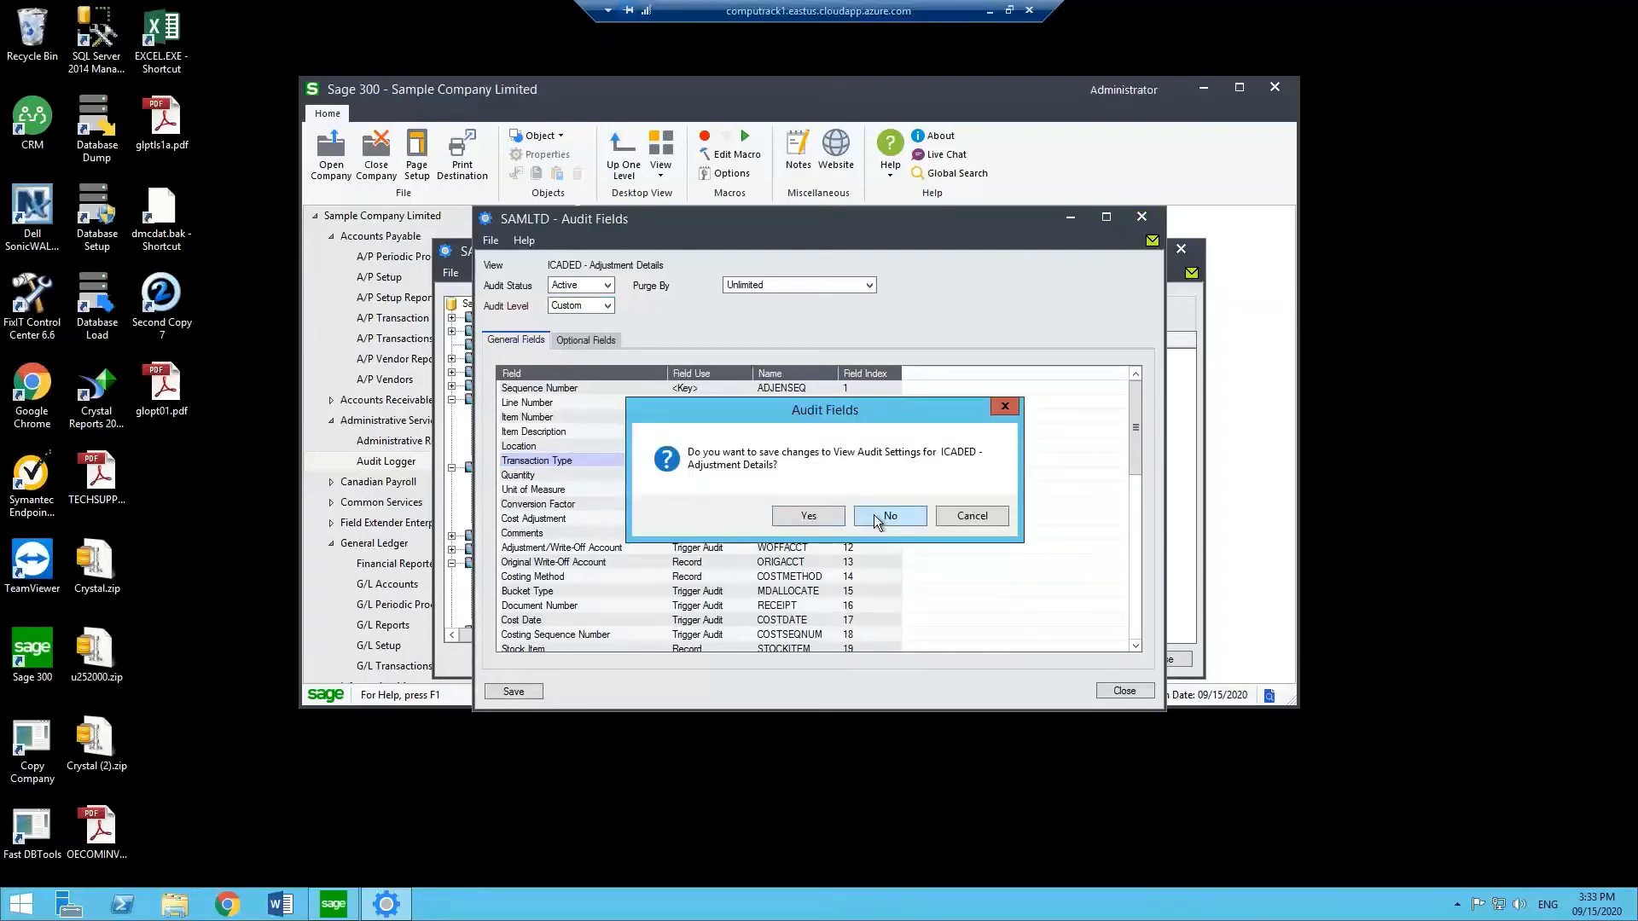
{"action": "left_click", "coordinate": [873, 516]}
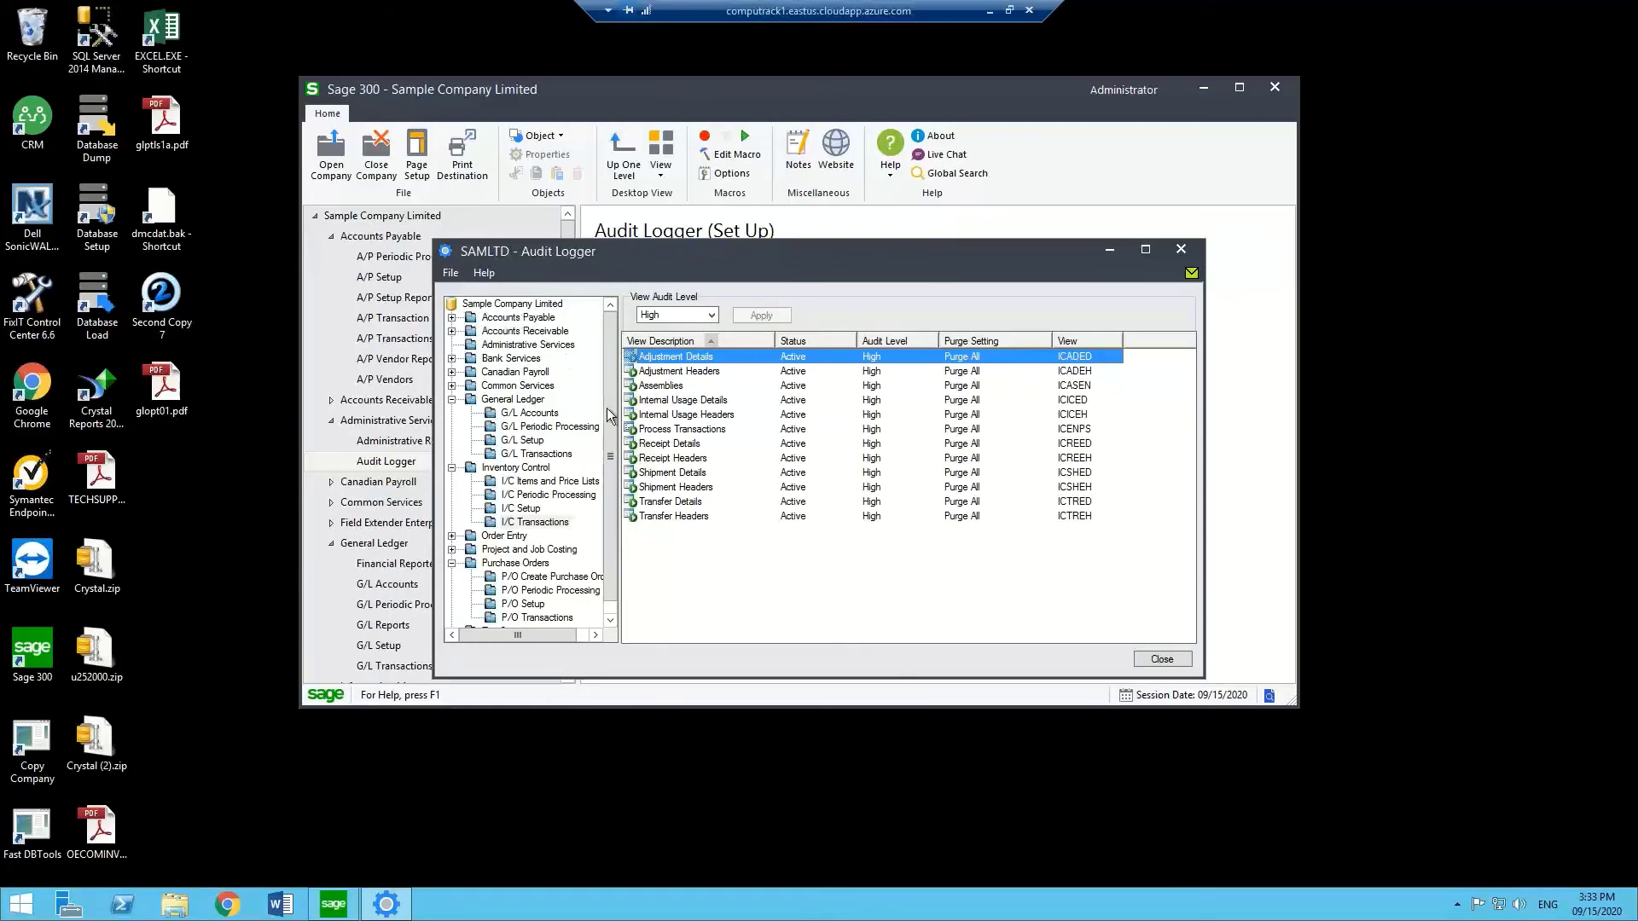
Check General Ledger's Custom audit level, expand Canadian Payroll, and scroll the tree.
{"action": "left_click", "coordinate": [511, 400]}
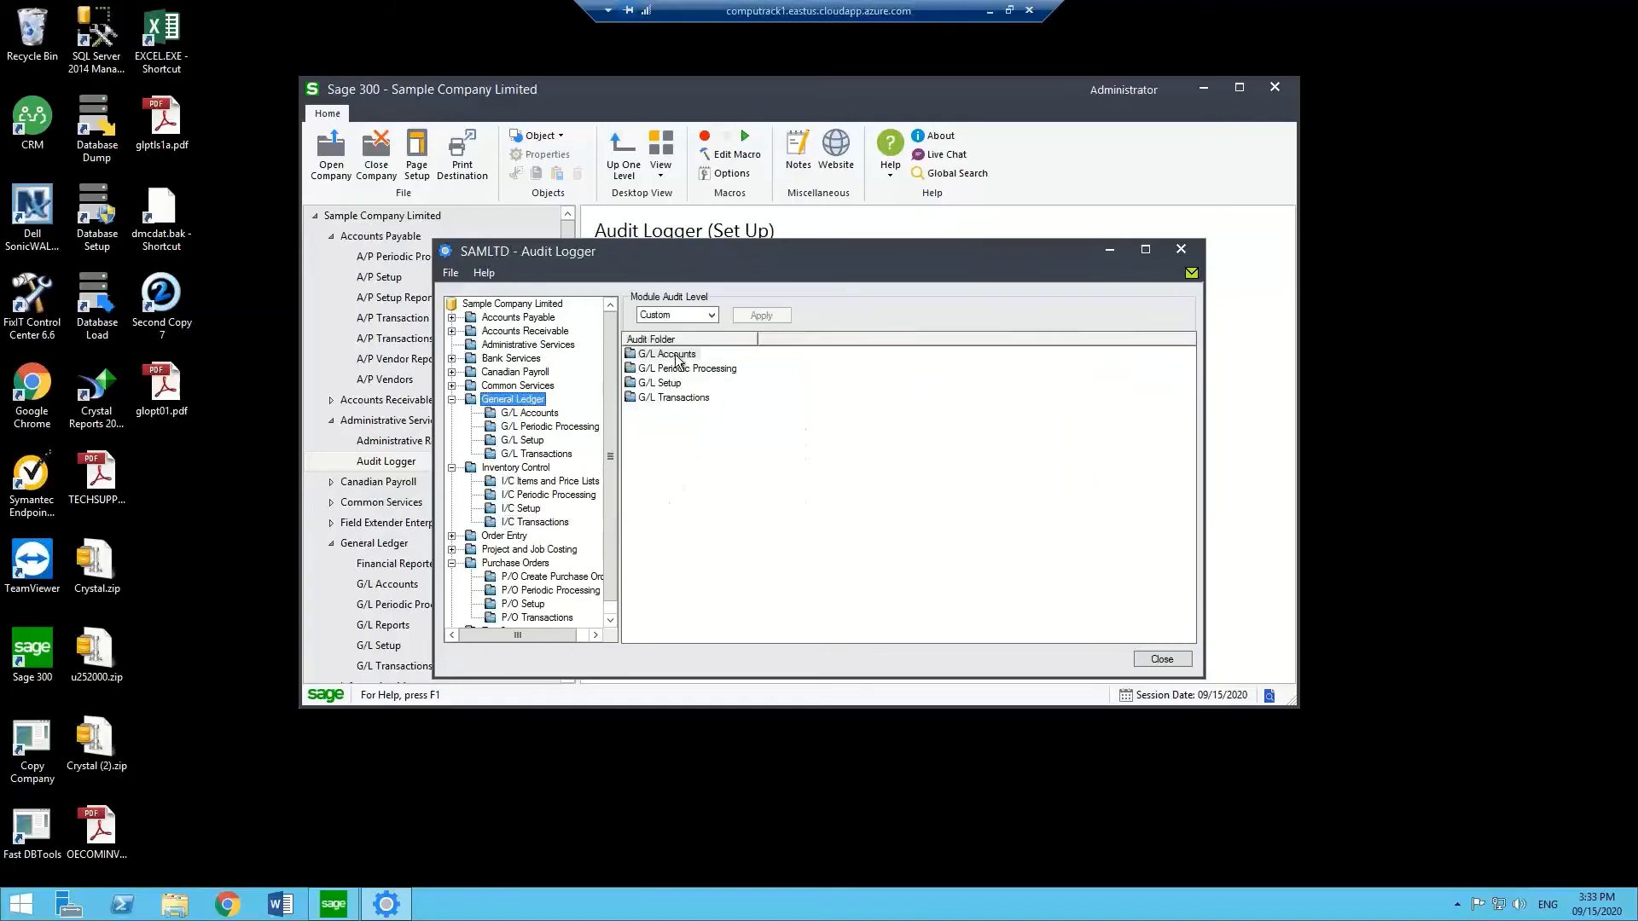
{"action": "left_click", "coordinate": [452, 372]}
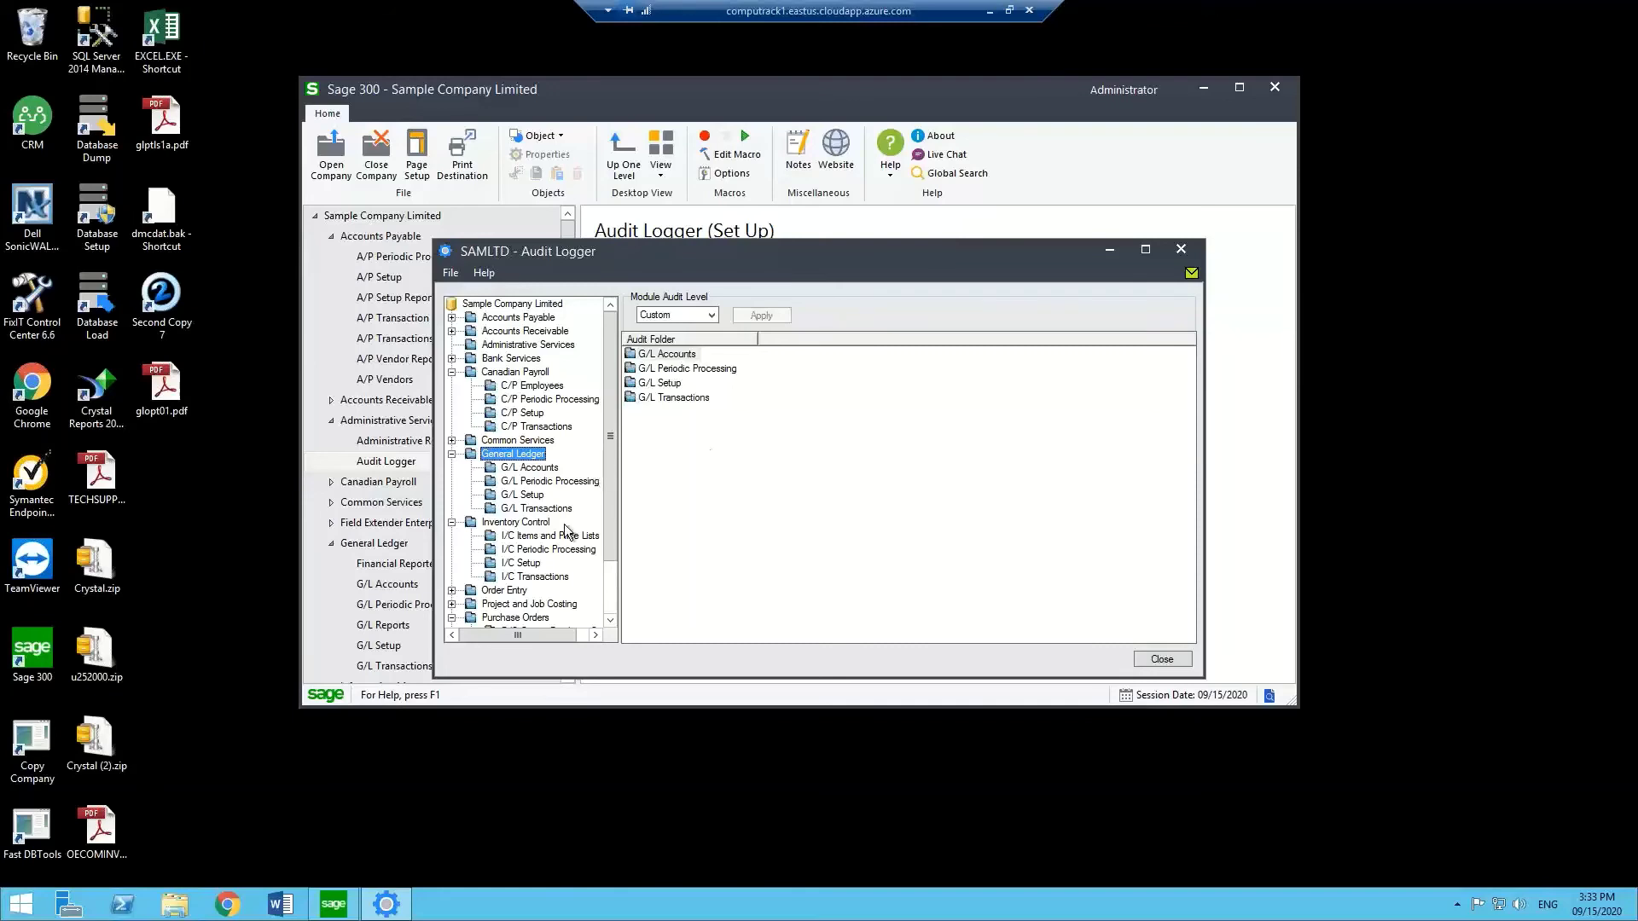
{"action": "left_click", "coordinate": [611, 600]}
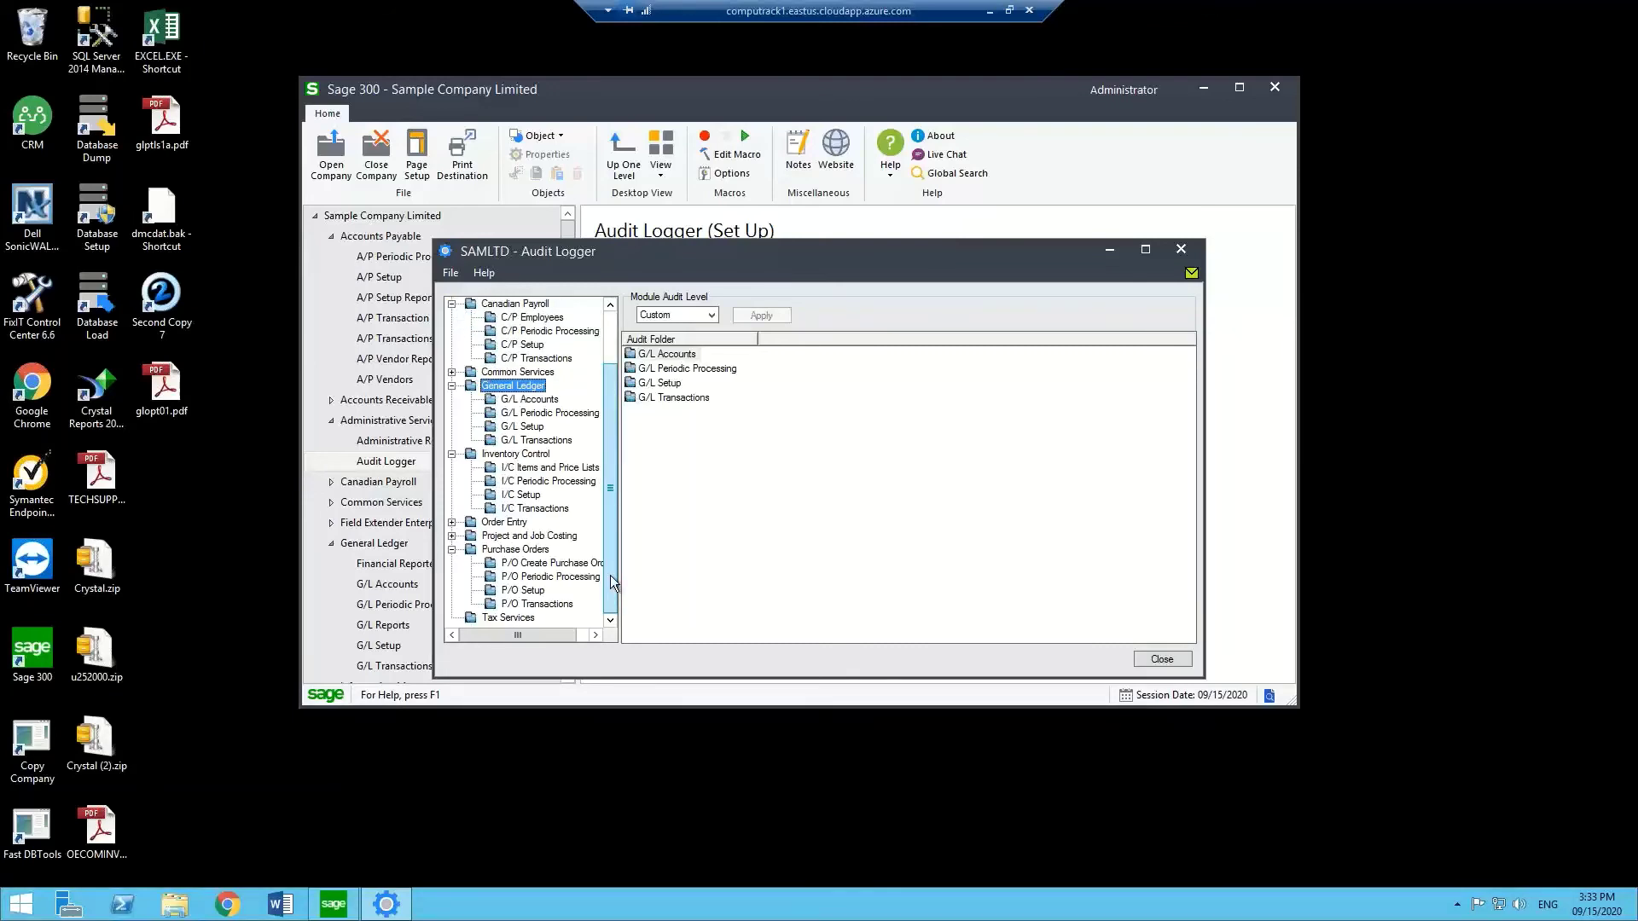
{"action": "left_click_drag", "start_coordinate": [610, 584], "coordinate": [619, 523]}
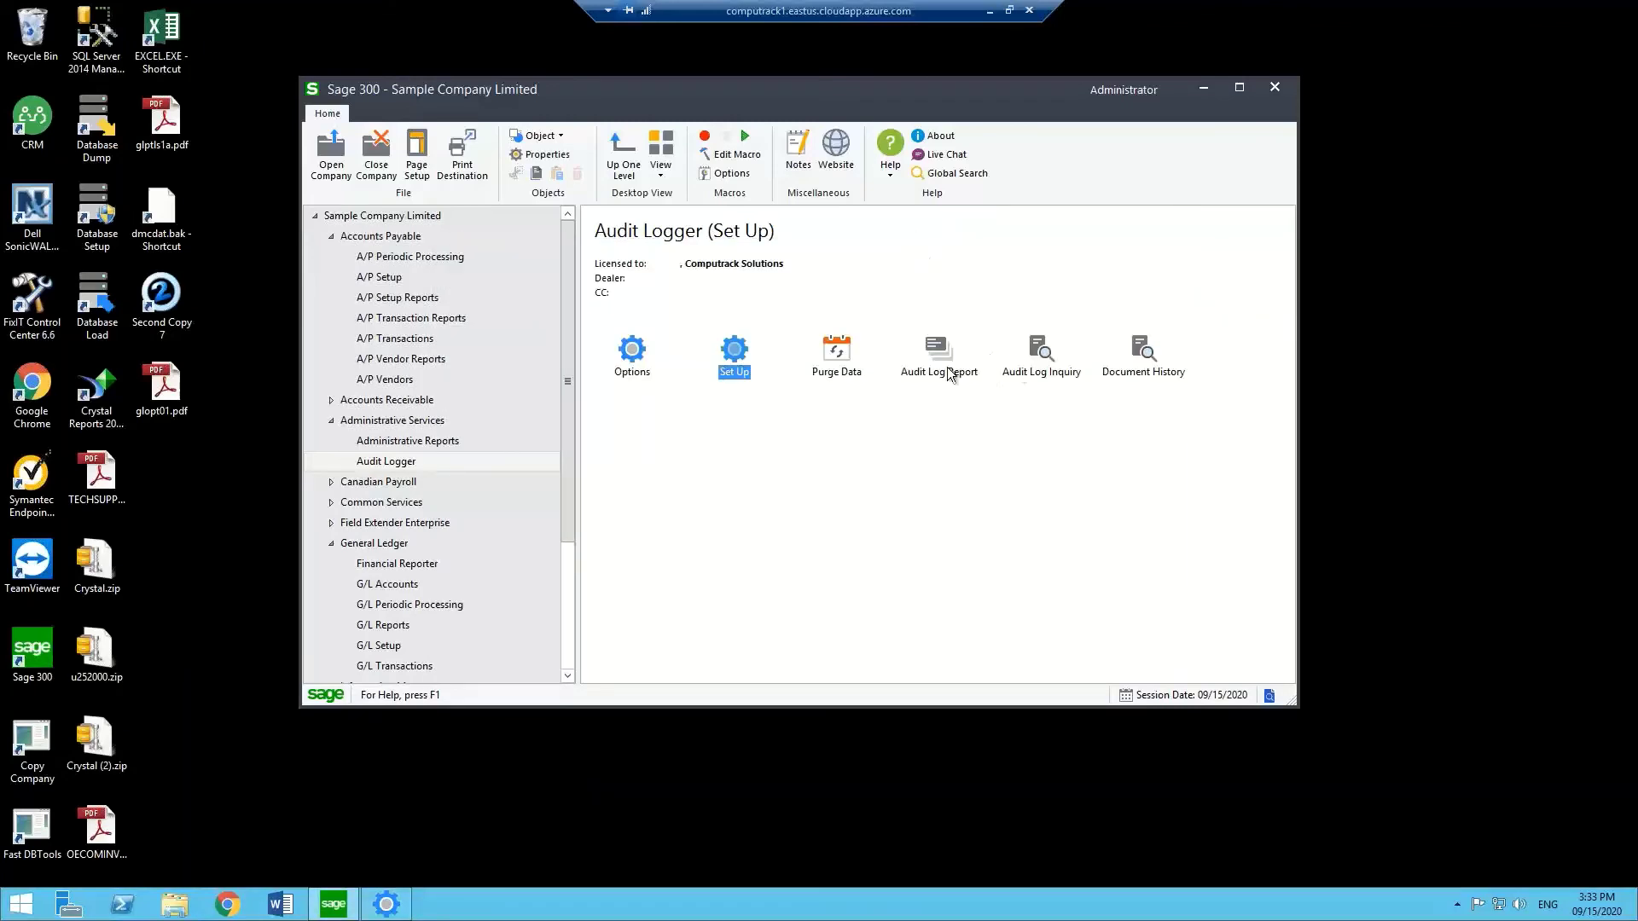
{"action": "double_click", "coordinate": [1037, 359]}
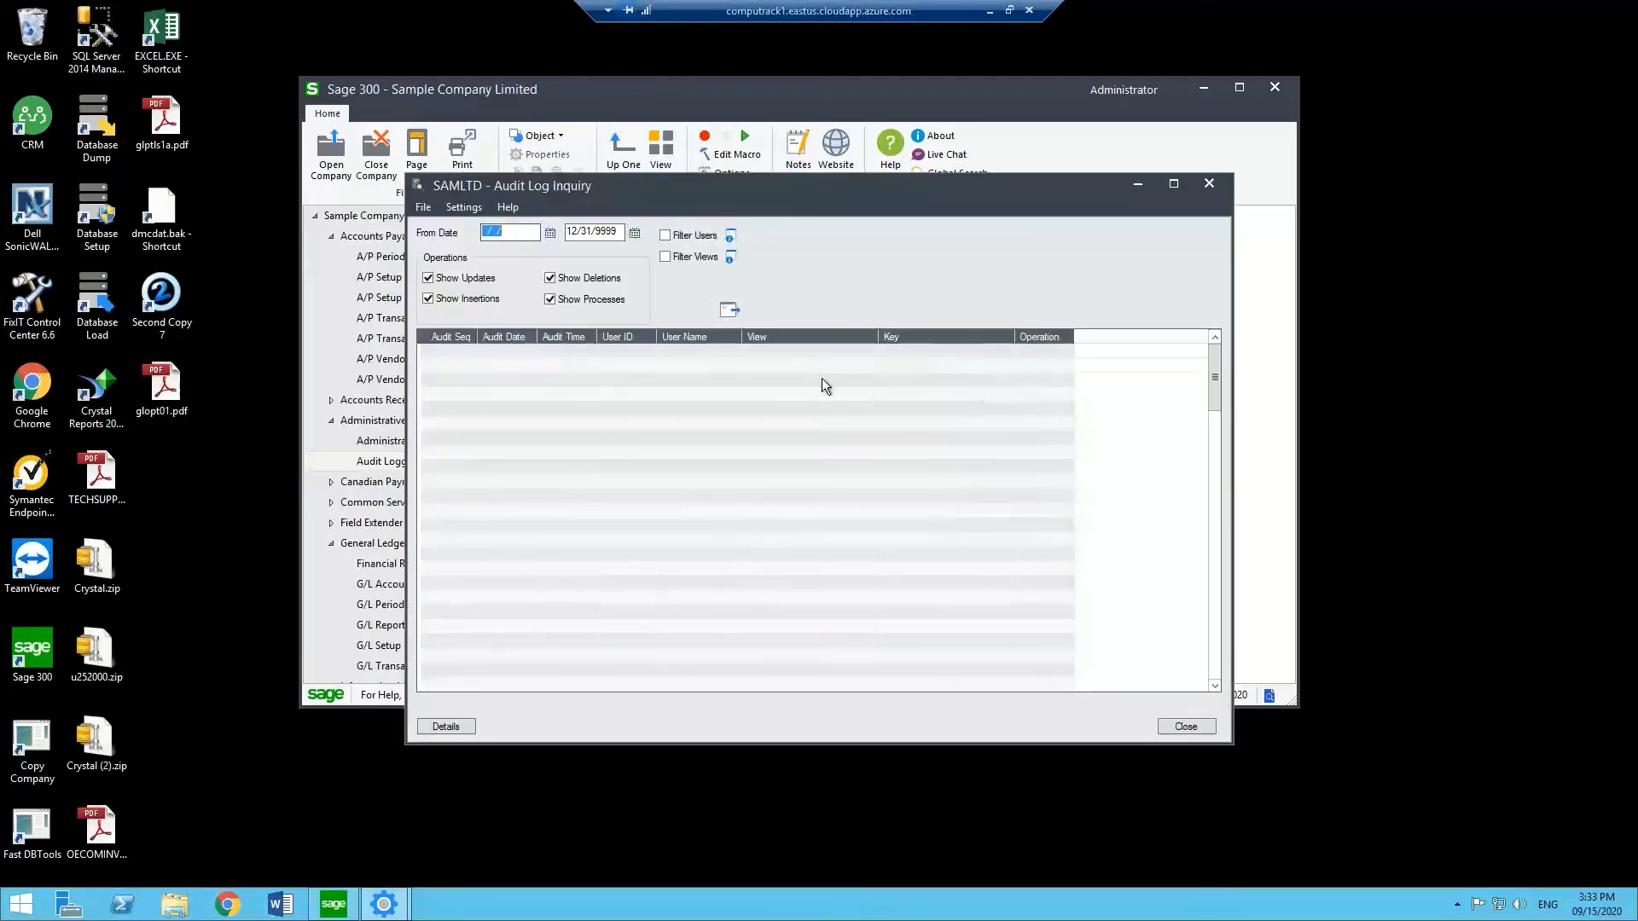
{"action": "left_click", "coordinate": [618, 231]}
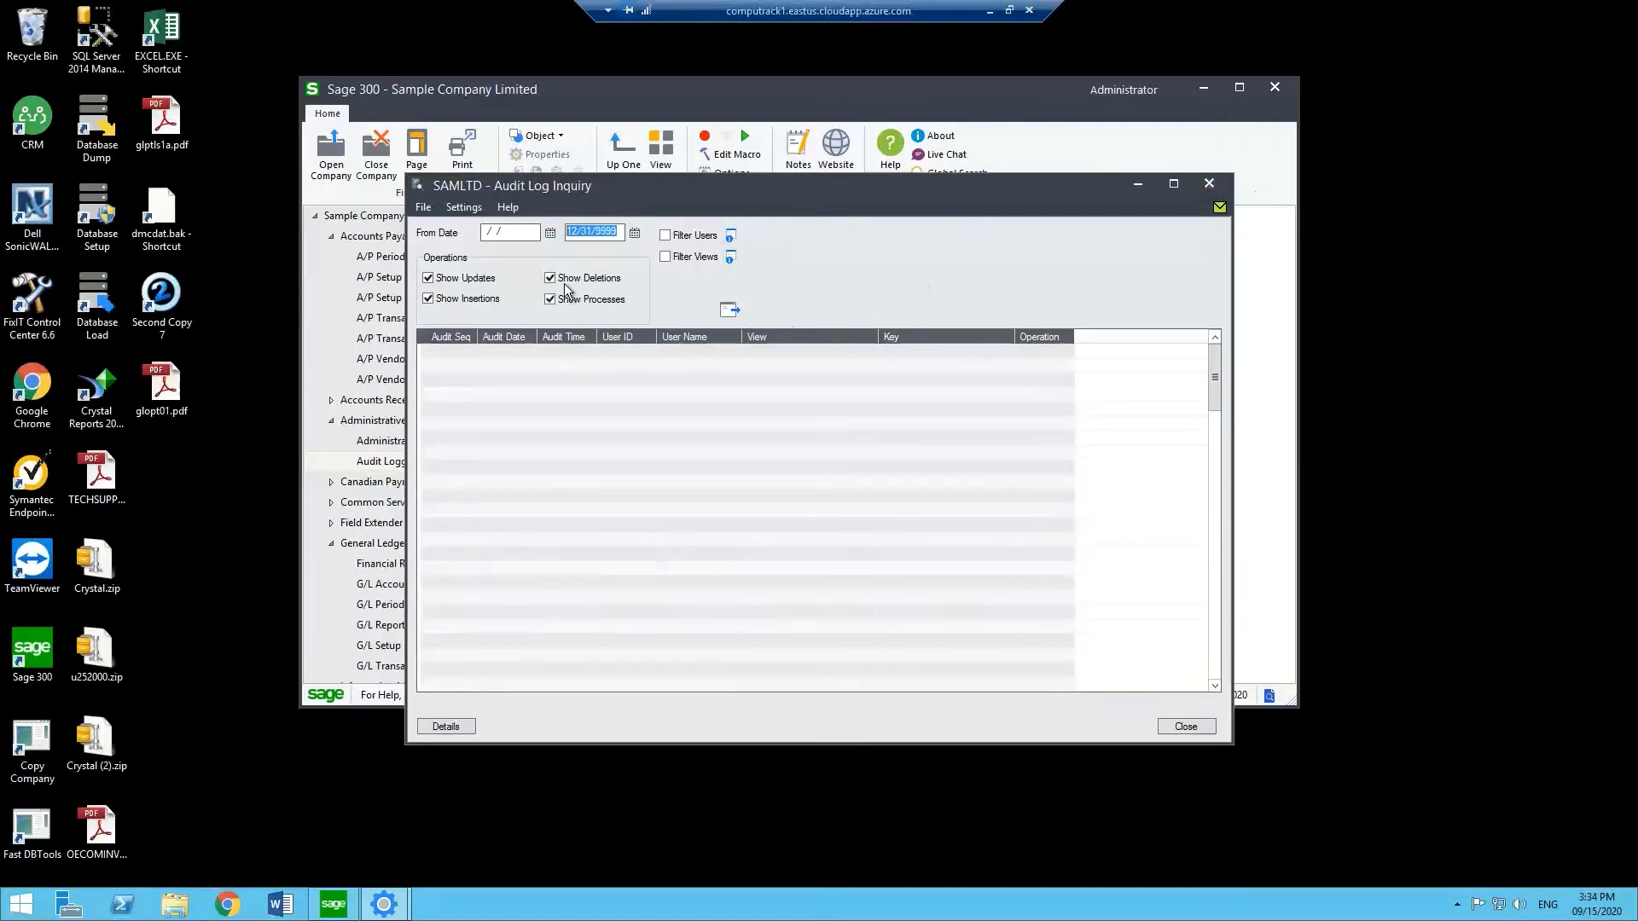
{"action": "left_click", "coordinate": [1211, 184]}
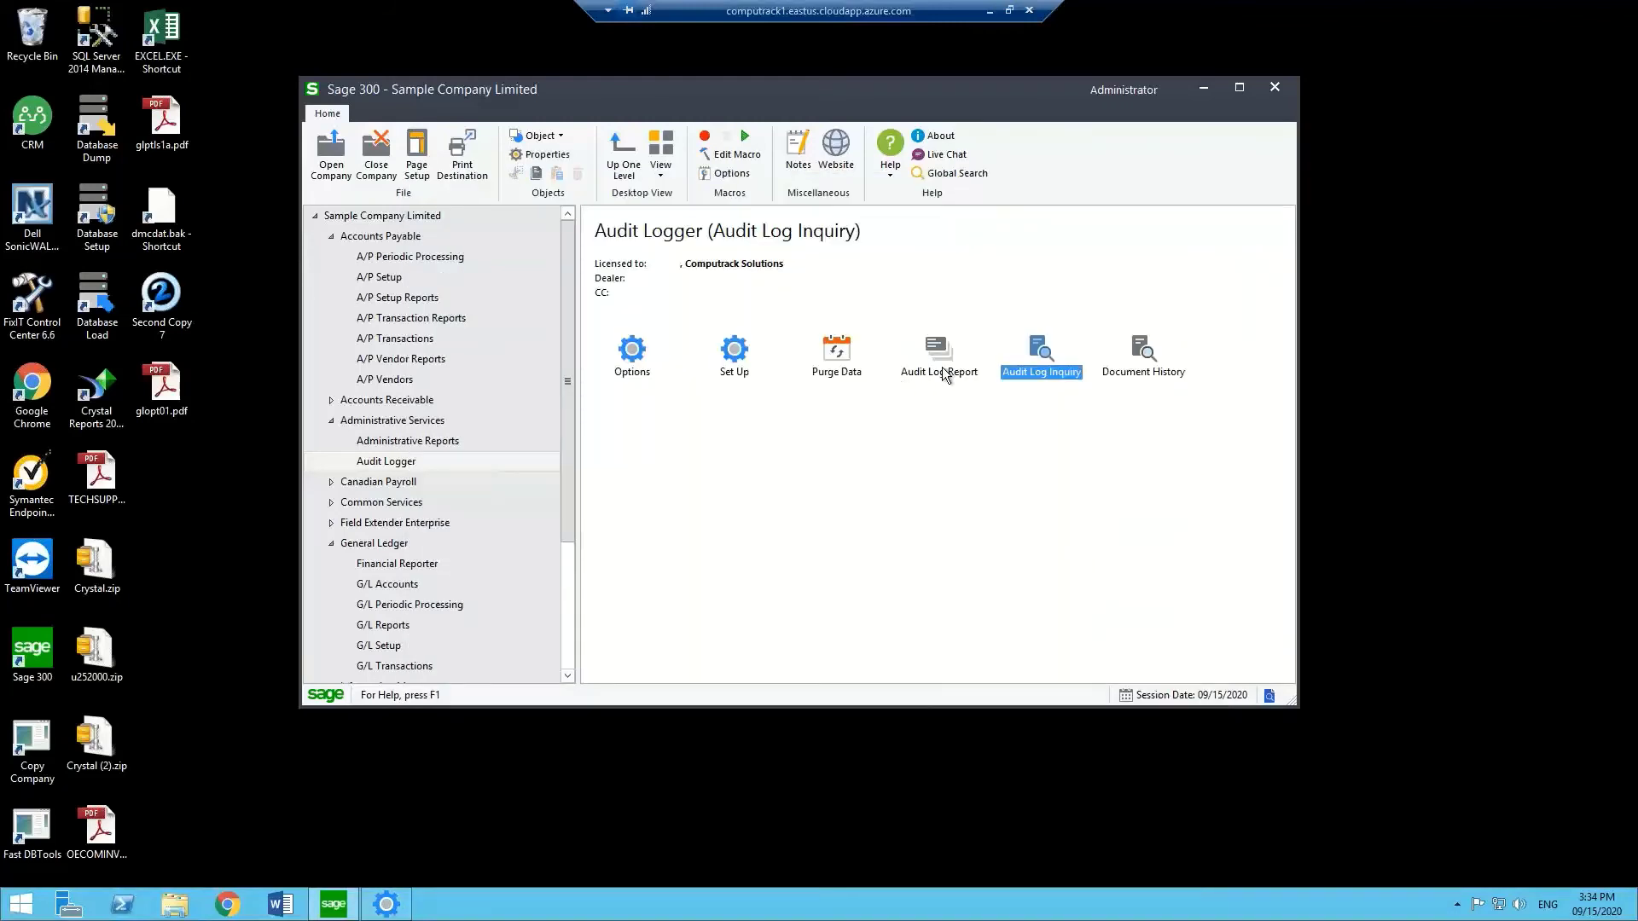
Print the Audit Log Report filtered to a single user and bring up the report viewer.
{"action": "double_click", "coordinate": [942, 368]}
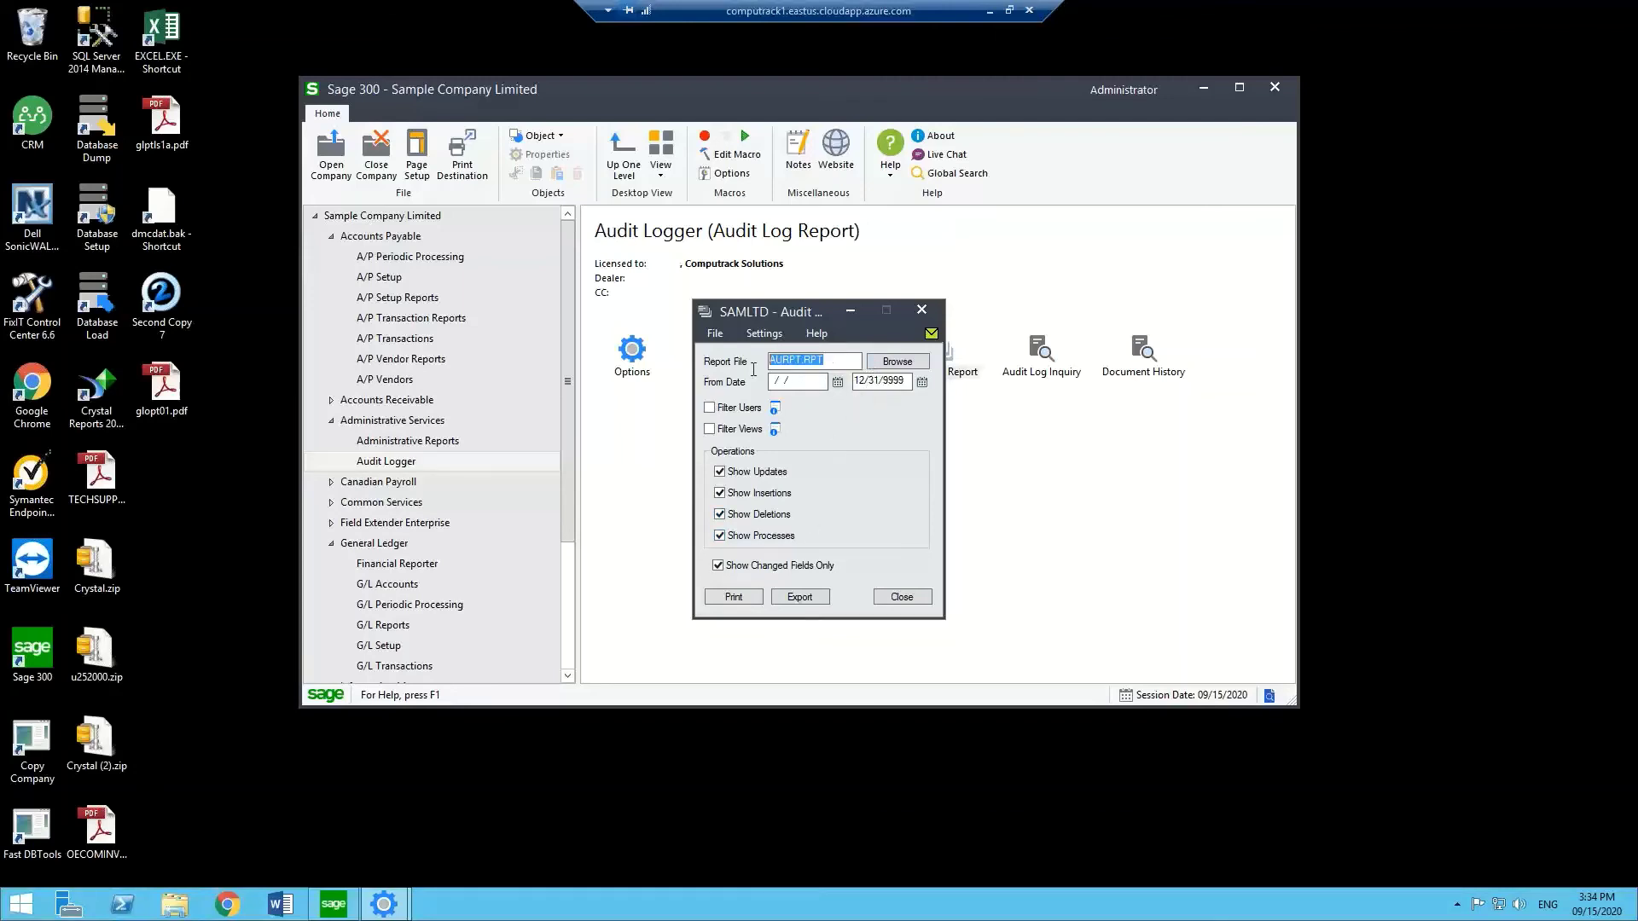
{"action": "left_click", "coordinate": [844, 361]}
{"action": "left_click", "coordinate": [734, 597]}
{"action": "left_click", "coordinate": [774, 411]}
{"action": "left_click", "coordinate": [899, 367]}
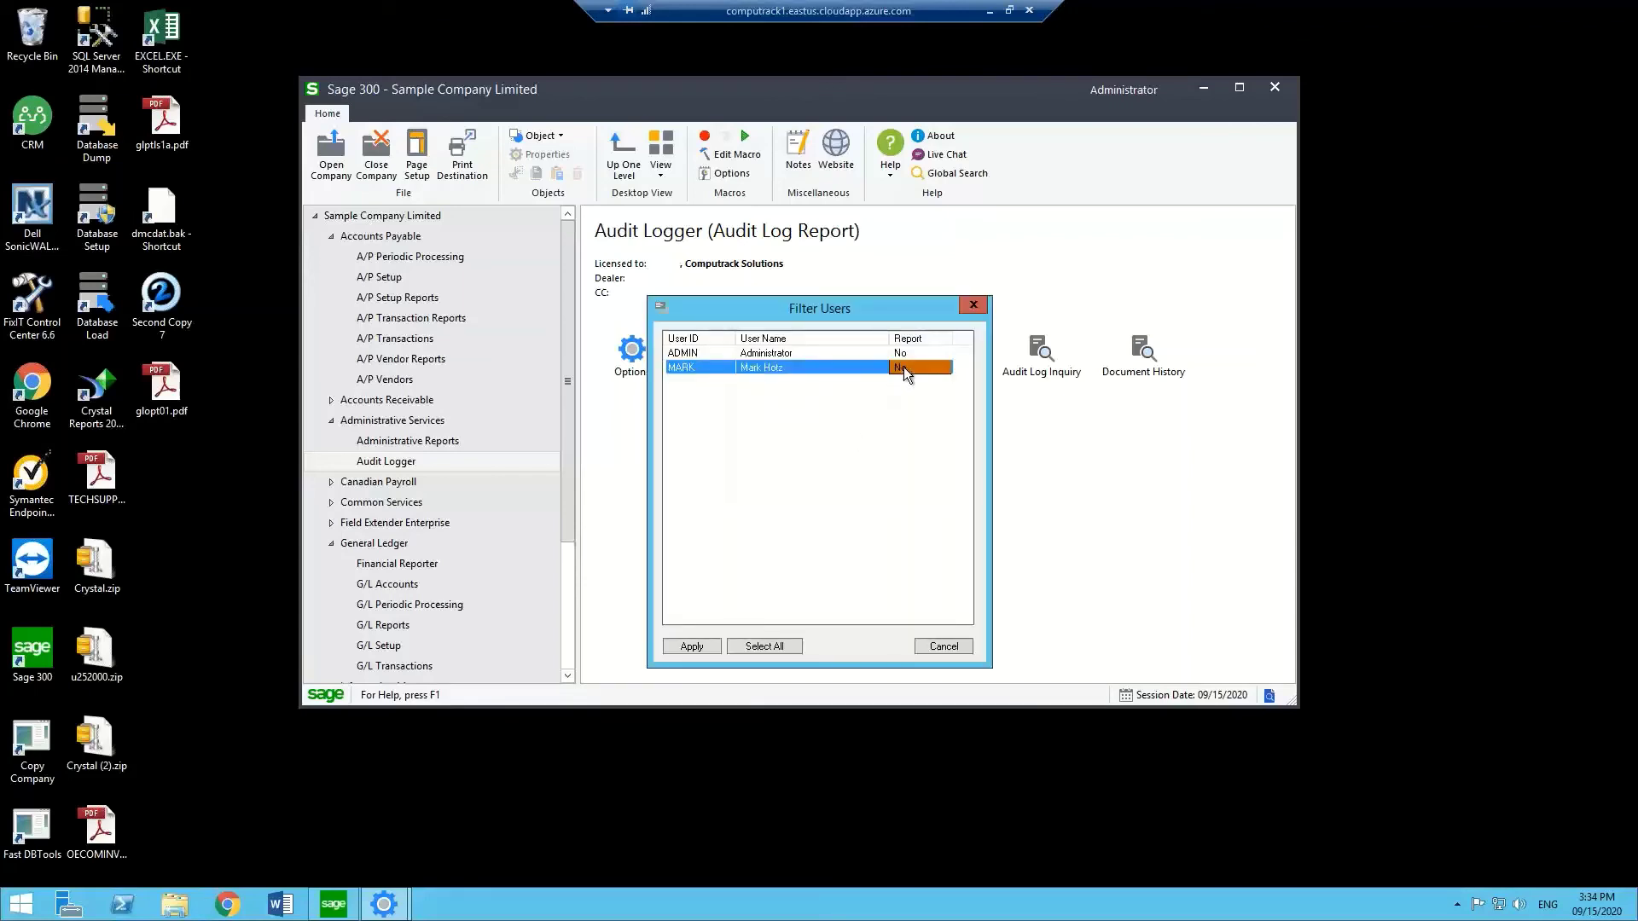
{"action": "left_click", "coordinate": [691, 646]}
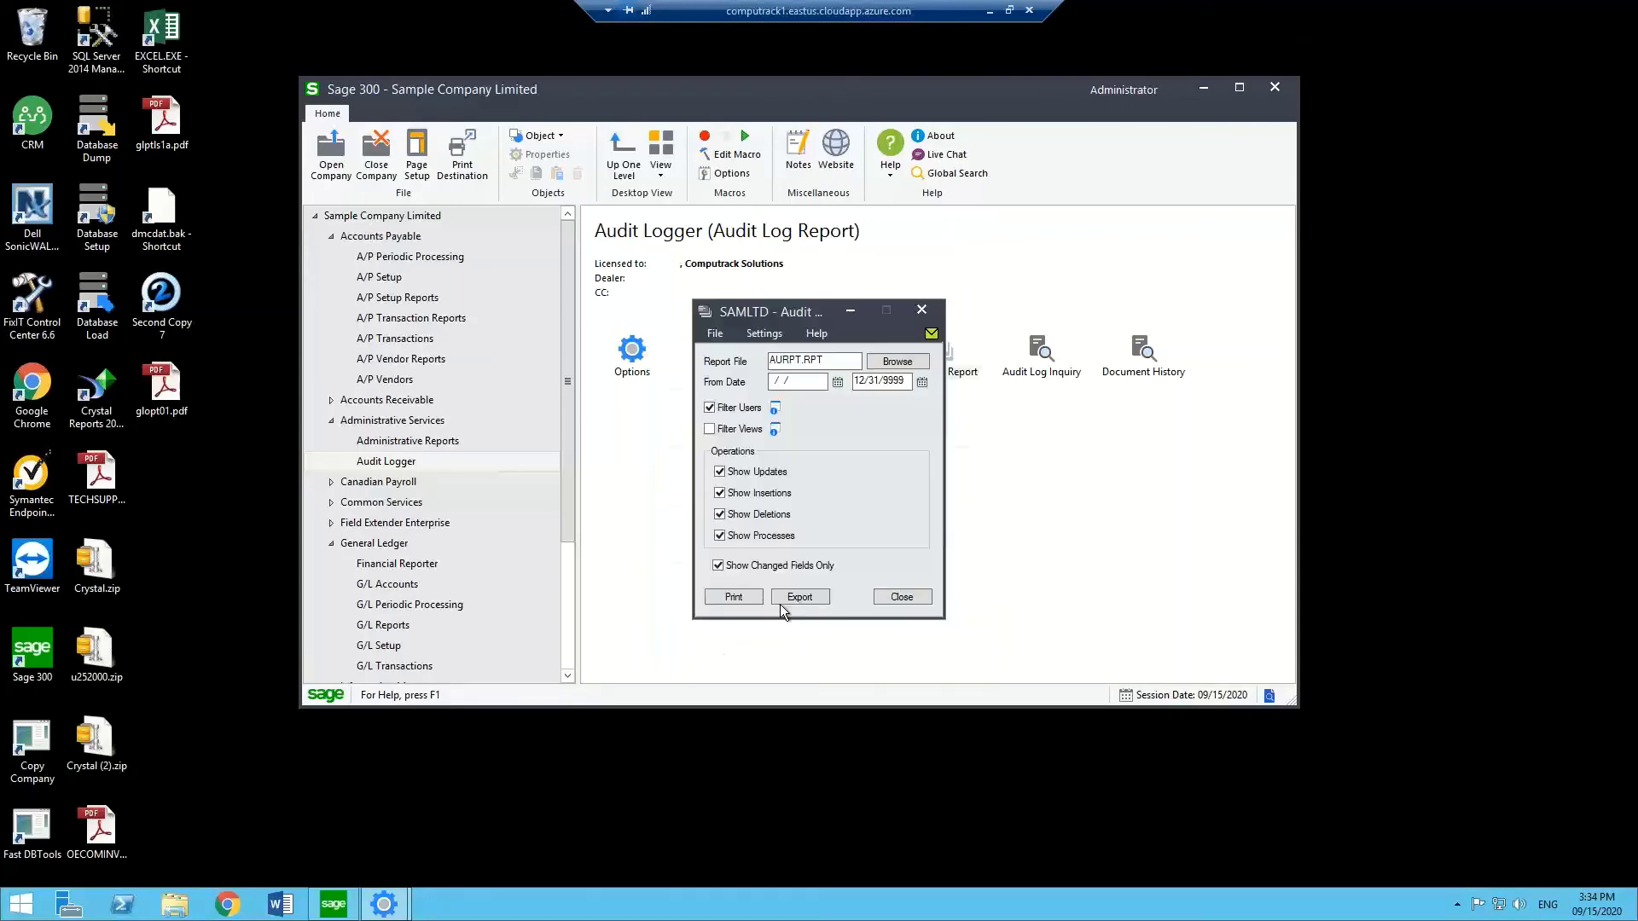
{"action": "left_click", "coordinate": [742, 599]}
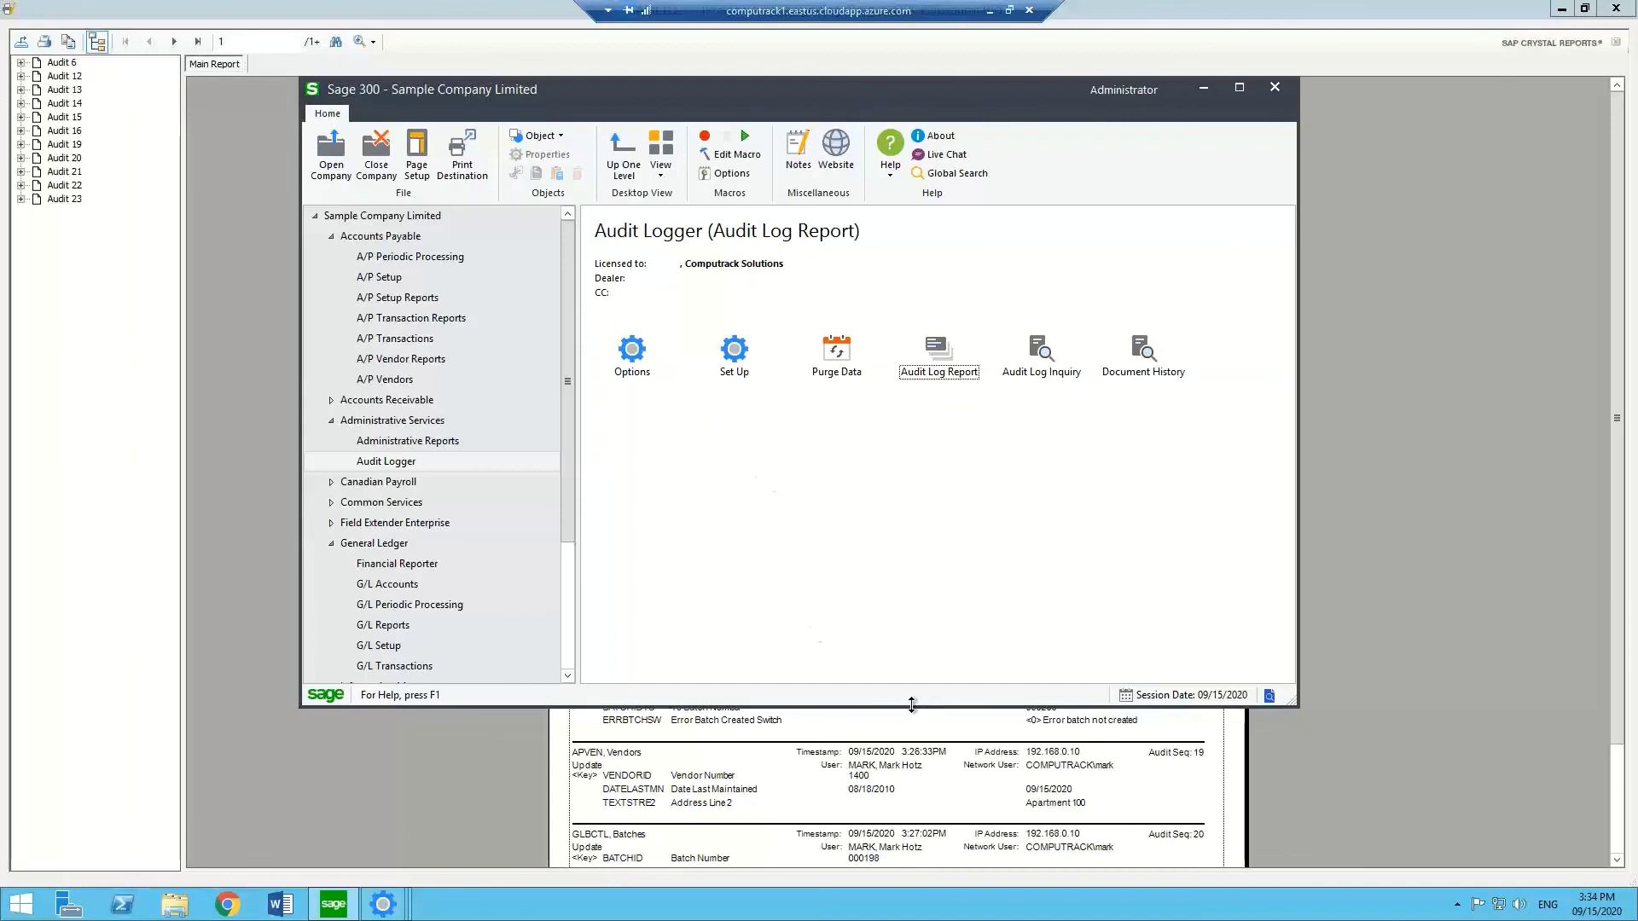
{"action": "left_click", "coordinate": [914, 710]}
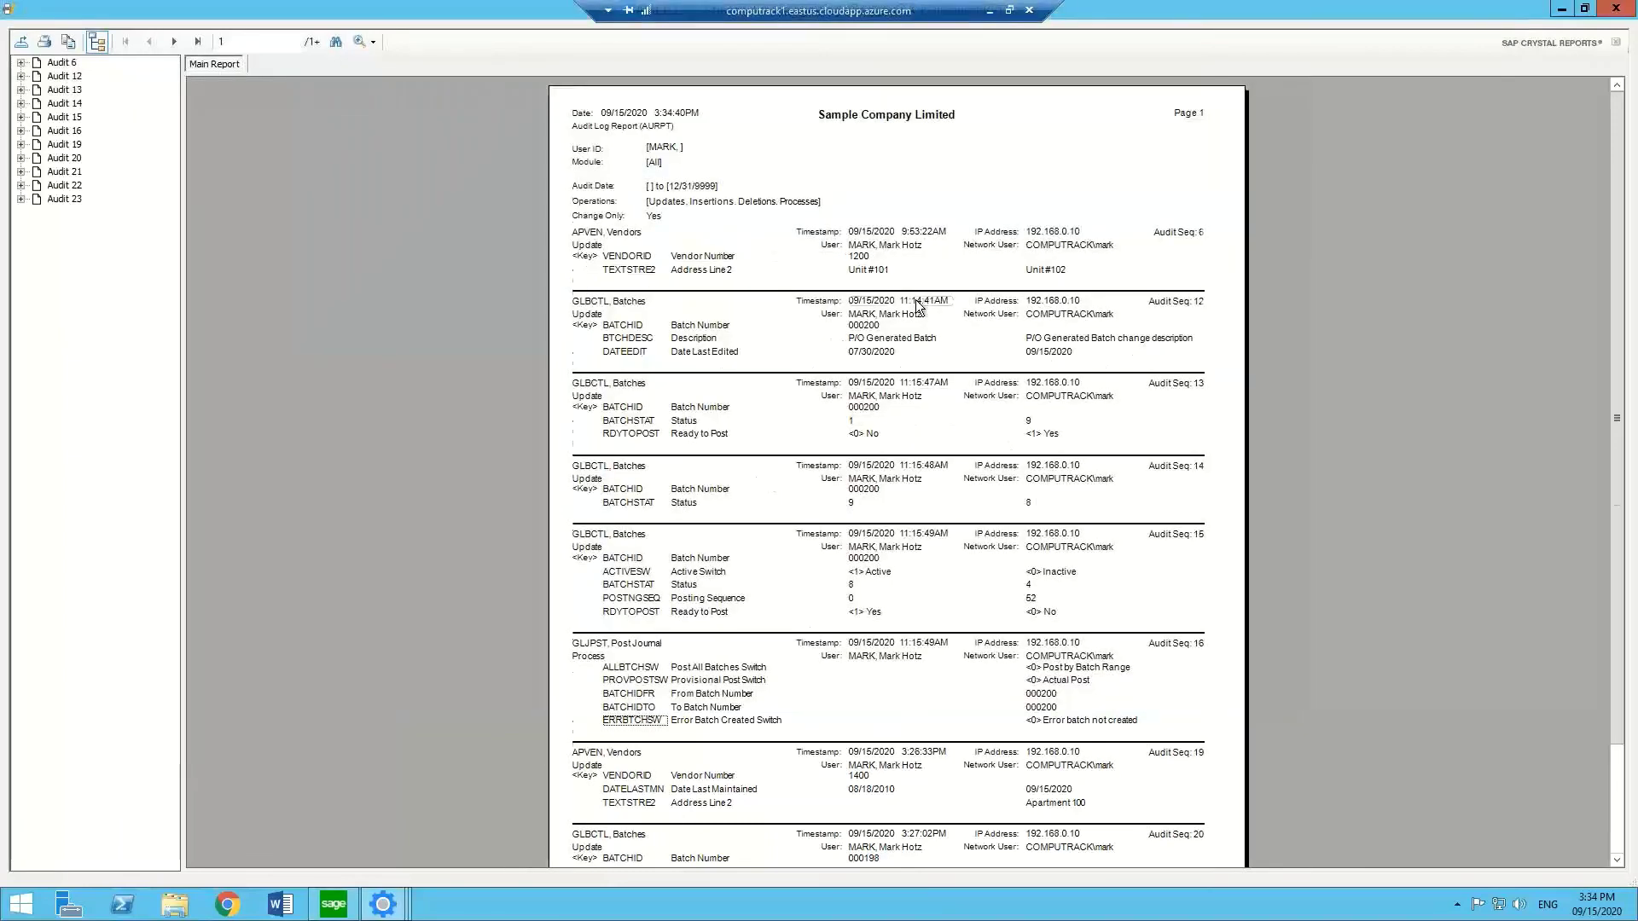
Read pages 1 and 2 of the Audit Log Report, then close the viewer and report dialog.
{"action": "scroll", "coordinate": [918, 305], "scroll_direction": "down", "scroll_amount": 3}
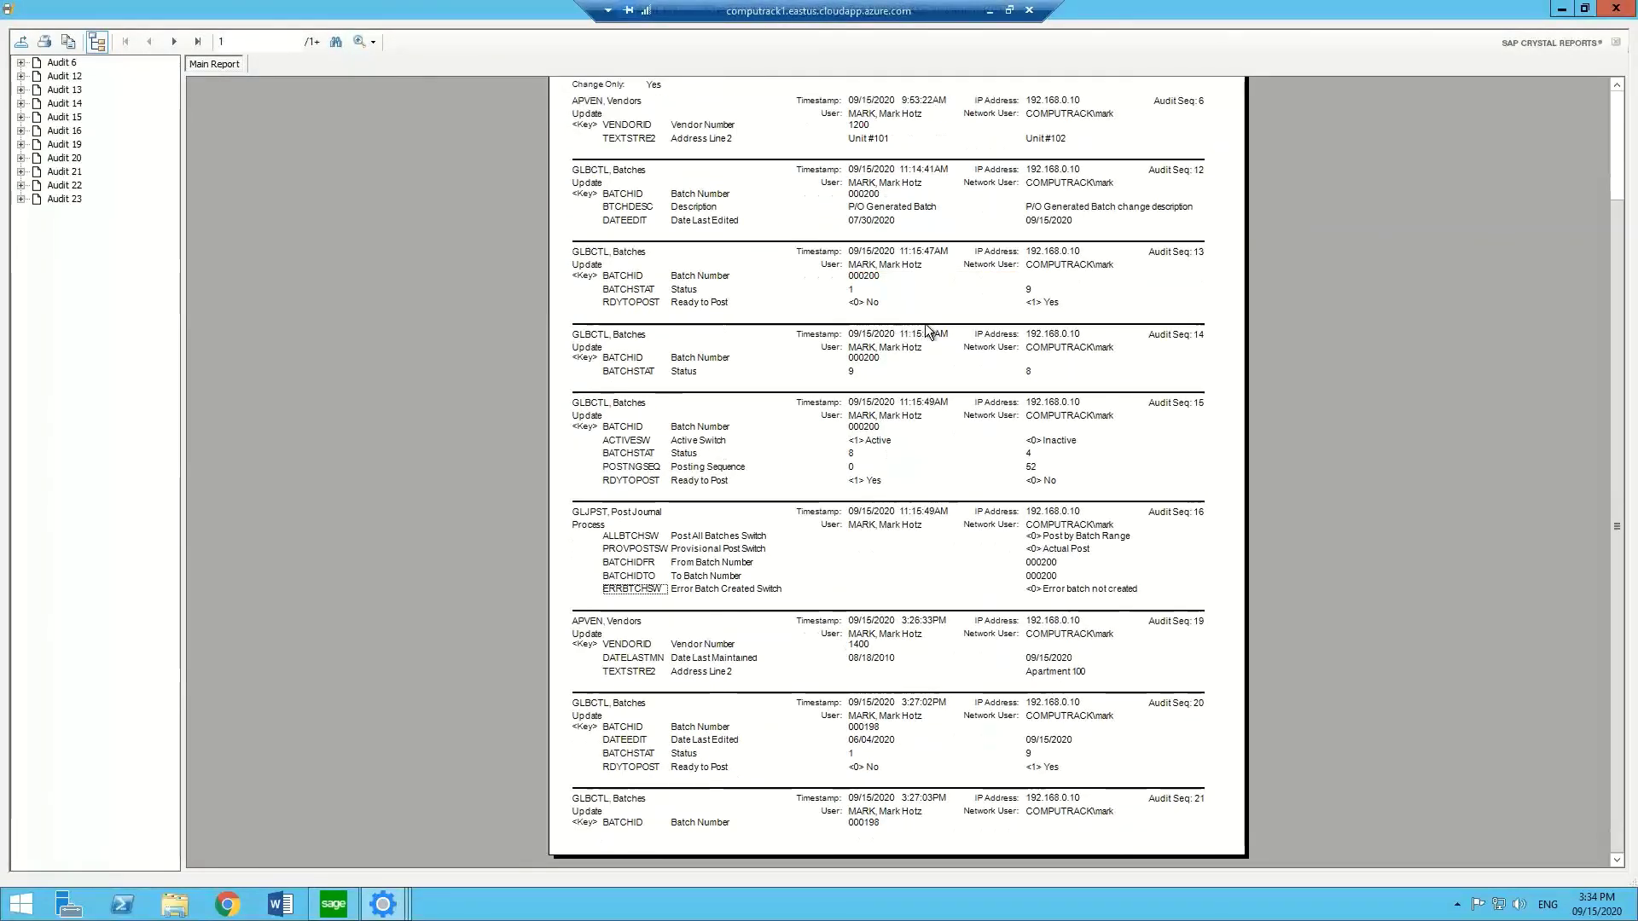
{"action": "scroll", "coordinate": [928, 329], "scroll_direction": "up", "scroll_amount": 3}
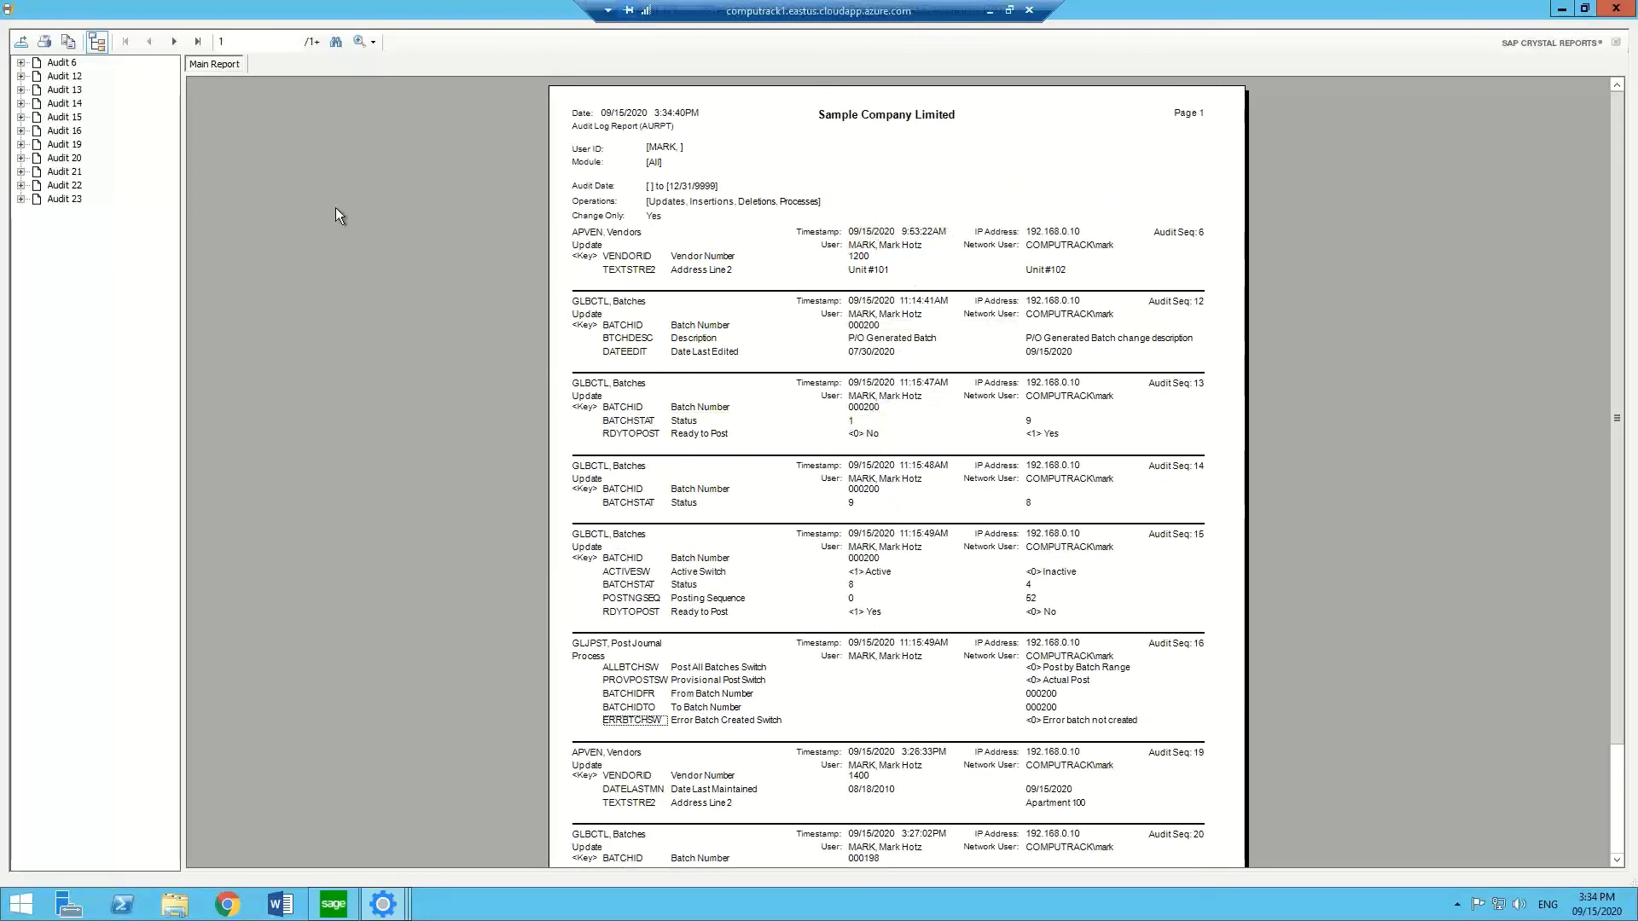
{"action": "left_click", "coordinate": [176, 41]}
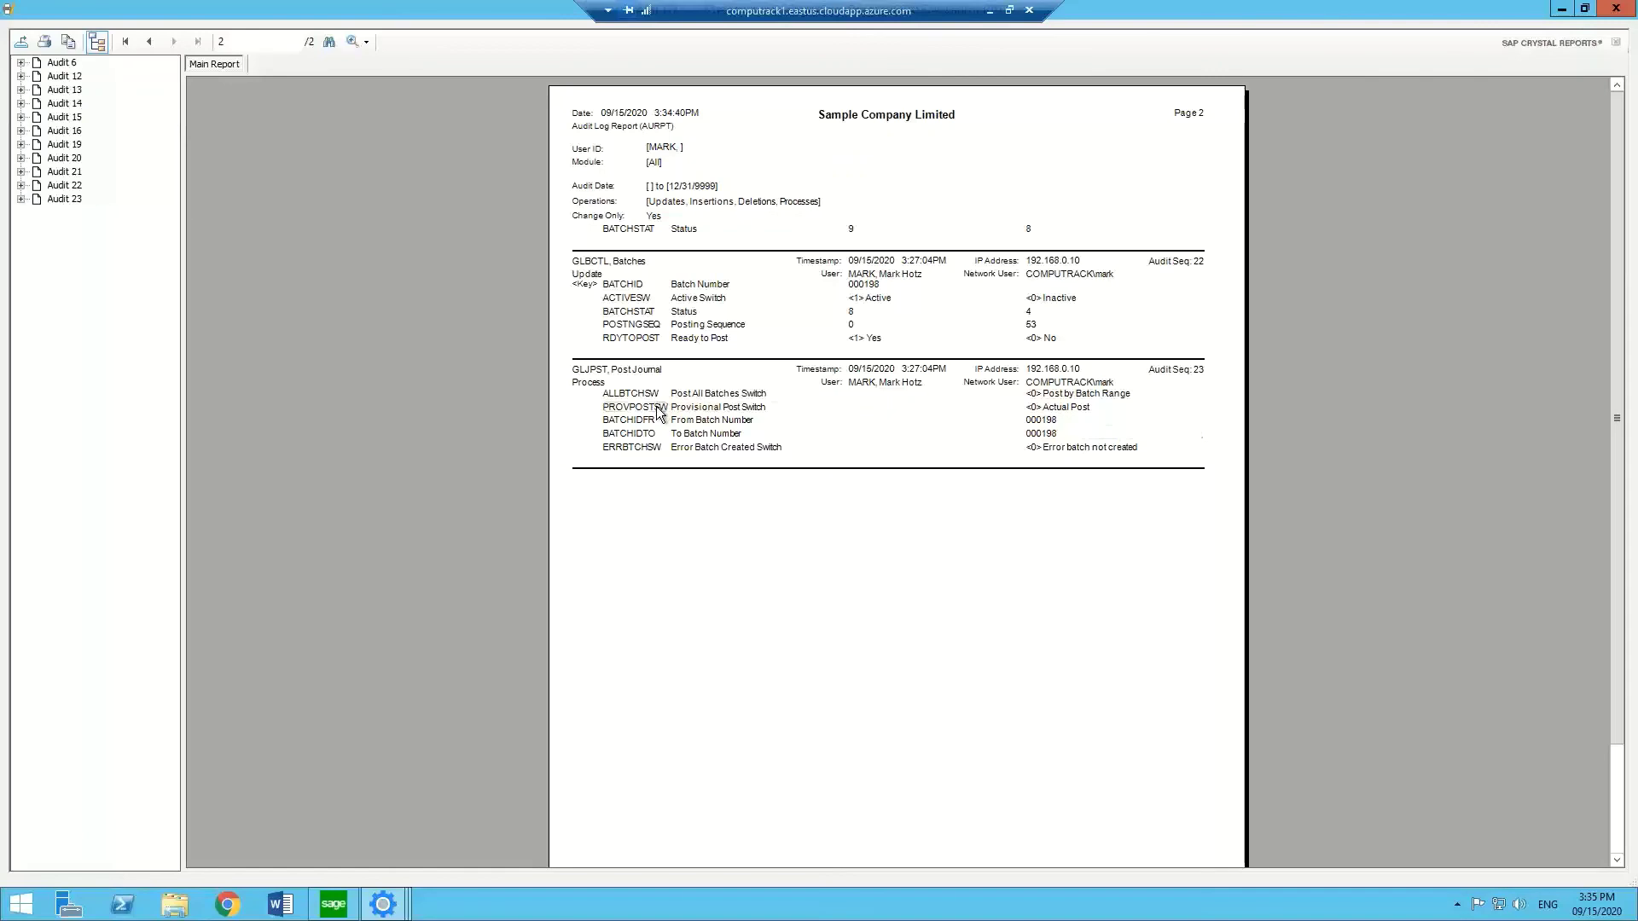
{"action": "left_click", "coordinate": [1615, 9]}
{"action": "left_click", "coordinate": [922, 311]}
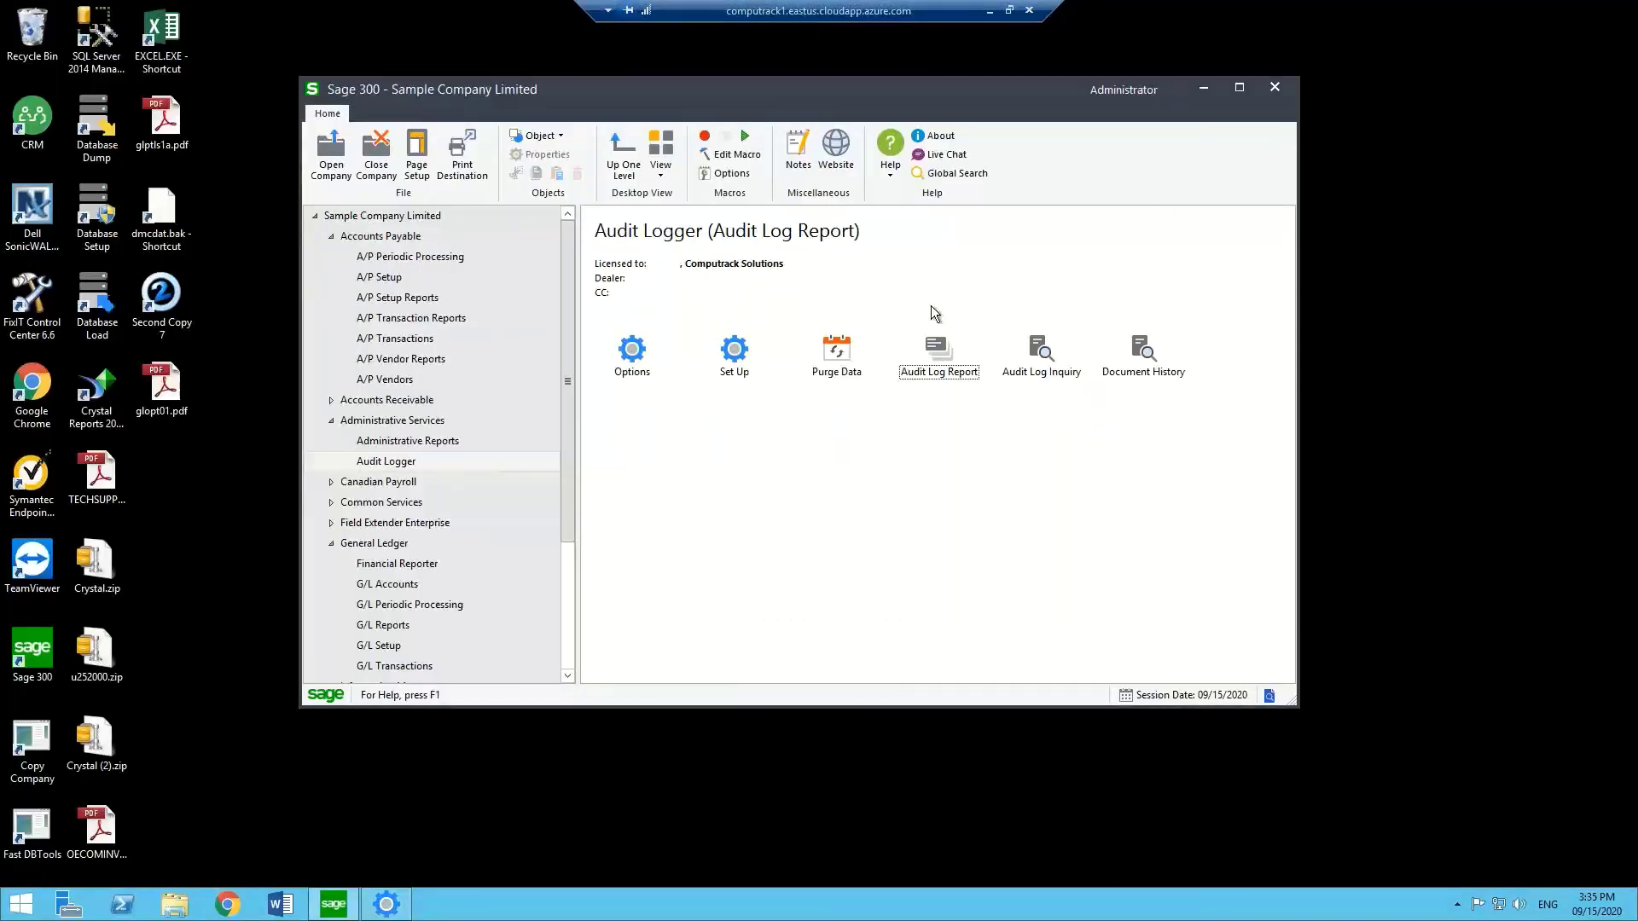